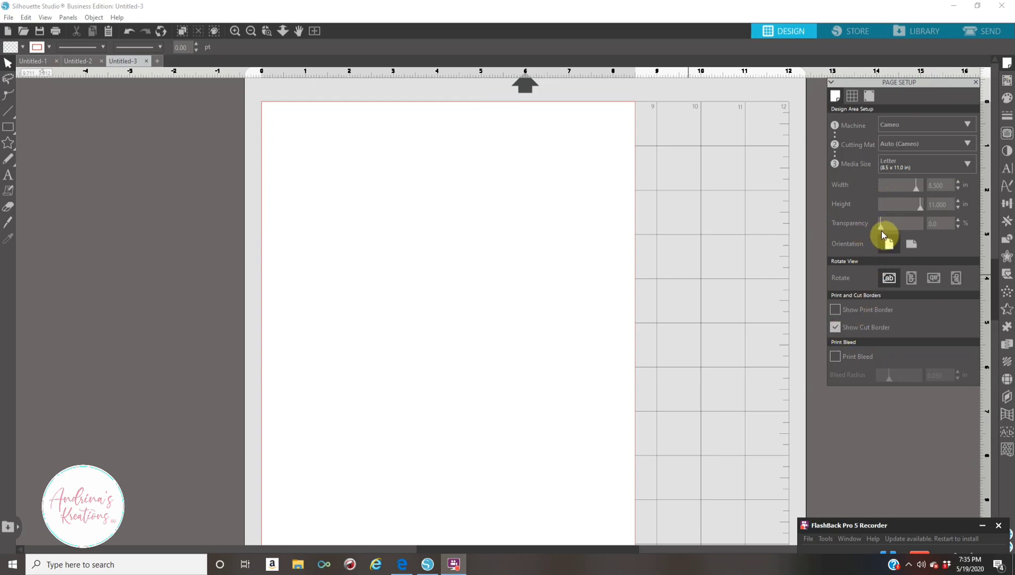
Step: Raise the page transparency to 100% and bring it back to 0%
{"action": "left_click_drag", "start_coordinate": [881, 227], "coordinate": [951, 232]}
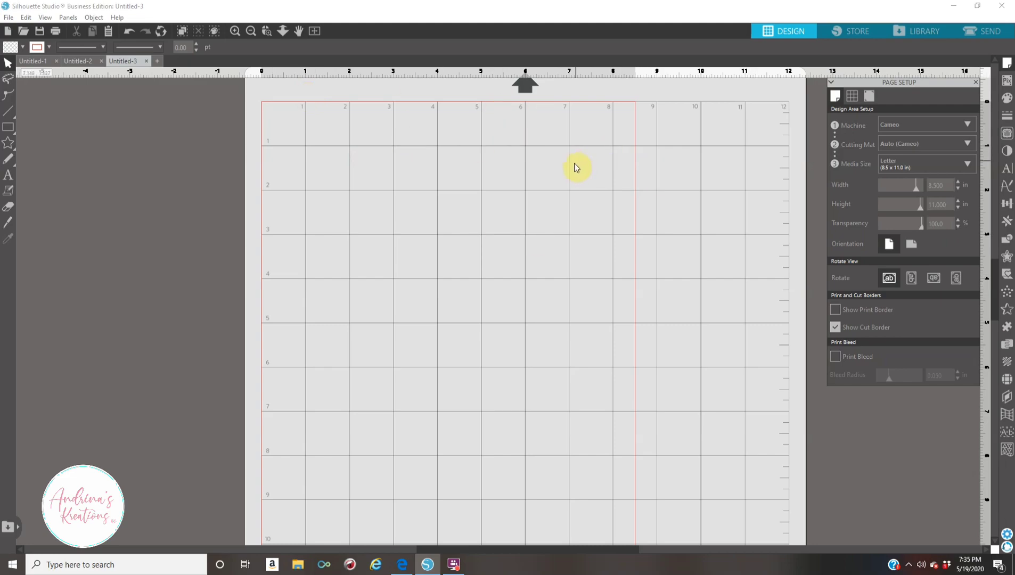
{"action": "left_click_drag", "start_coordinate": [921, 228], "coordinate": [865, 232]}
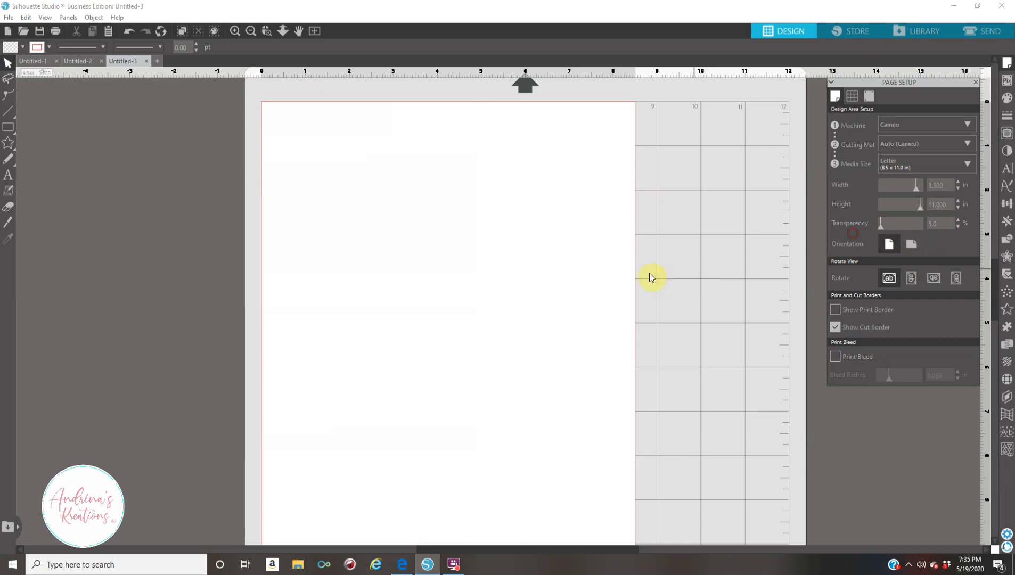
Step: Draw a rectangle about 3.2 in wide and 4.5 in high on the upper part of the page and return to the Select tool
{"action": "left_click", "coordinate": [253, 31]}
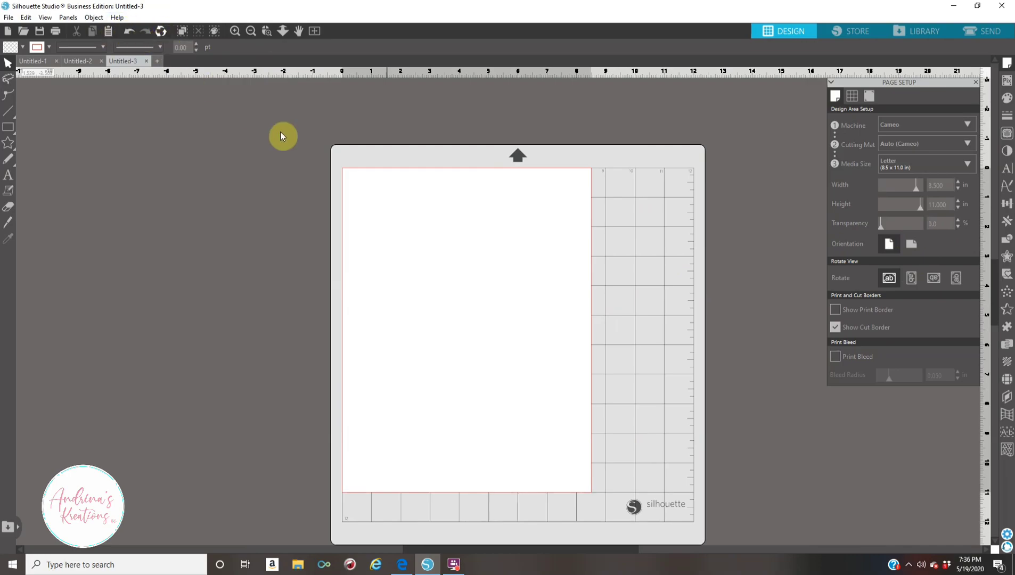
{"action": "left_click", "coordinate": [235, 31]}
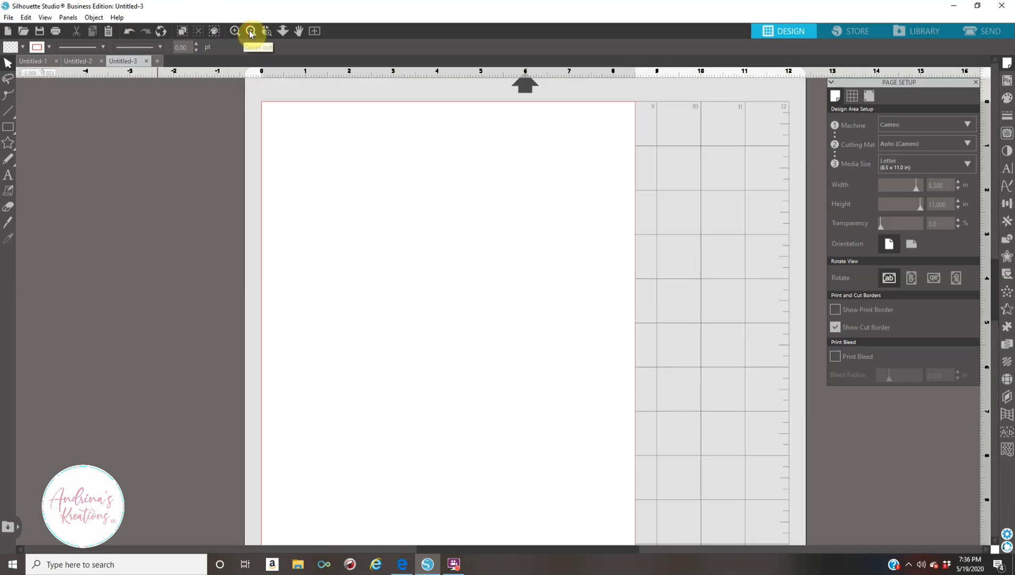
{"action": "left_click", "coordinate": [250, 31]}
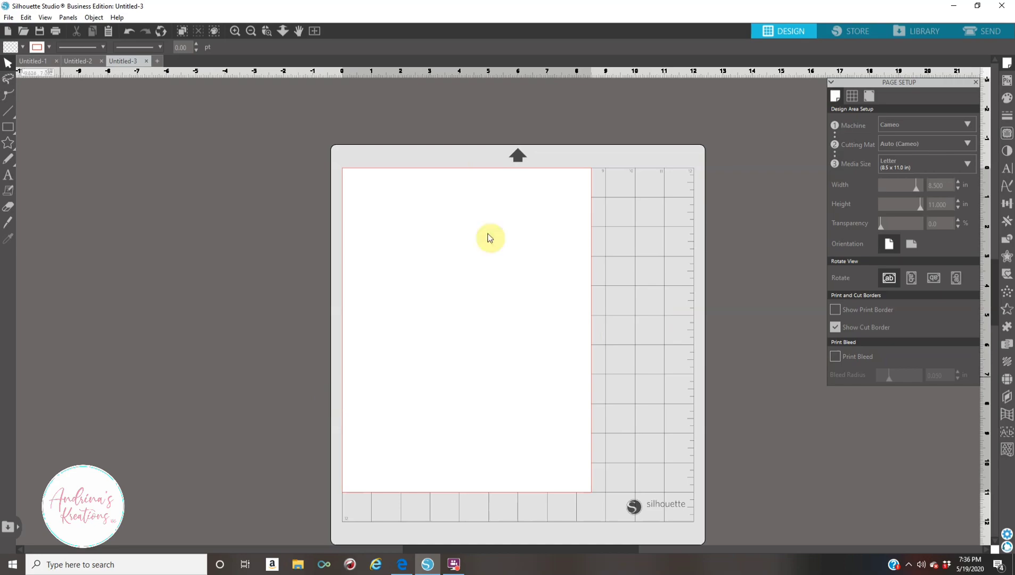
{"action": "left_click", "coordinate": [252, 31]}
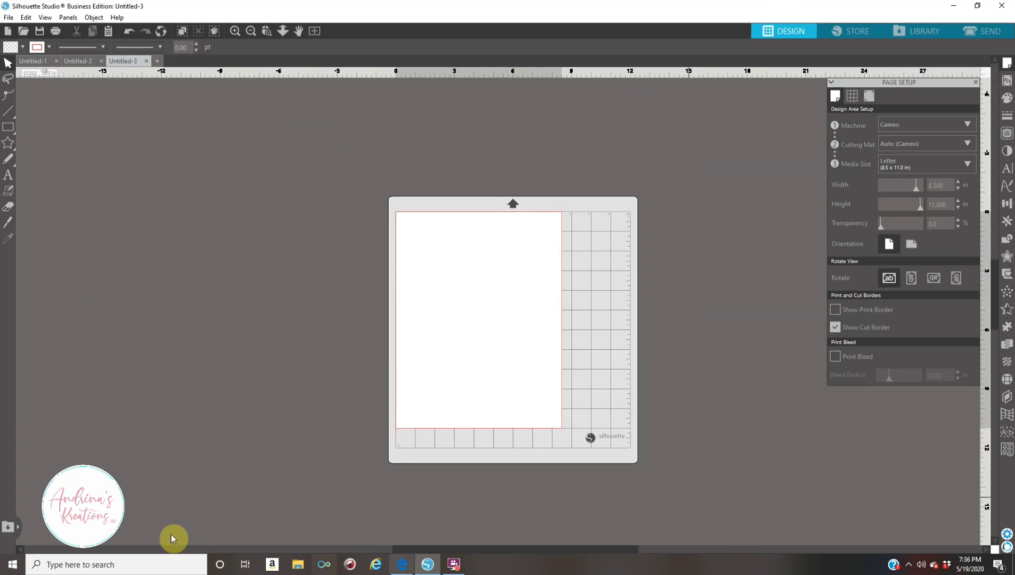
{"action": "left_click", "coordinate": [234, 31]}
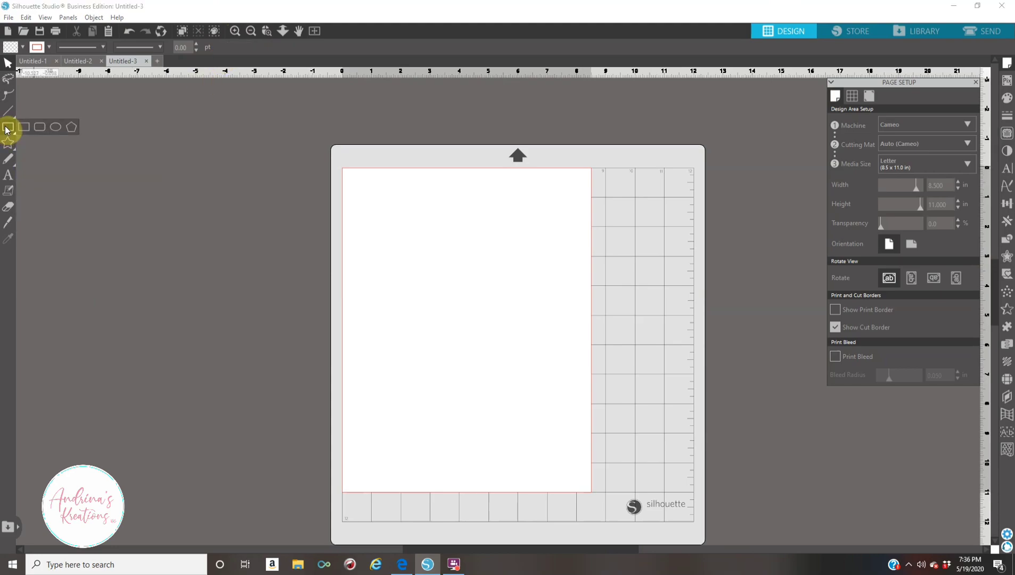
{"action": "left_click", "coordinate": [25, 128]}
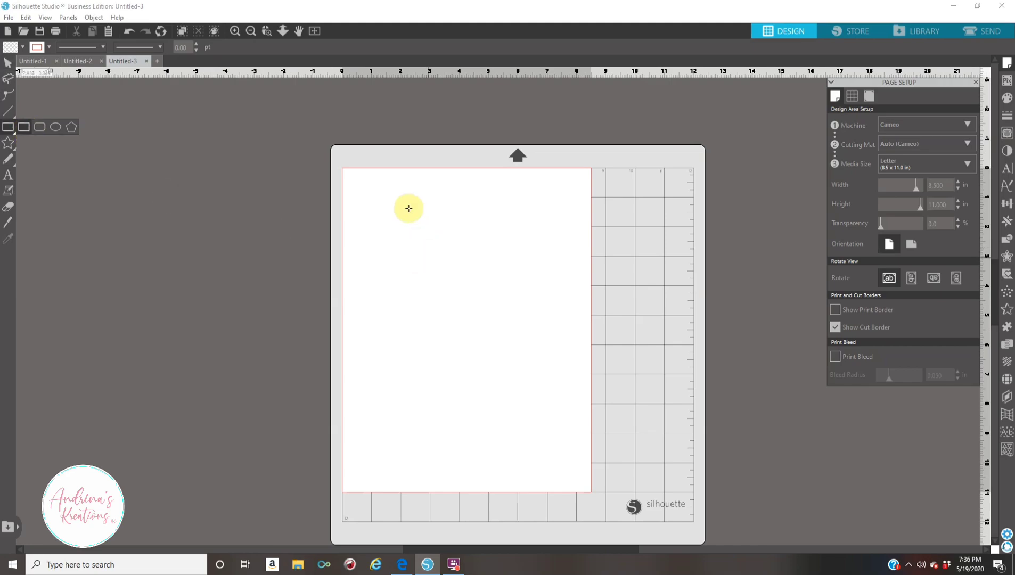
{"action": "left_click_drag", "start_coordinate": [400, 205], "coordinate": [495, 340]}
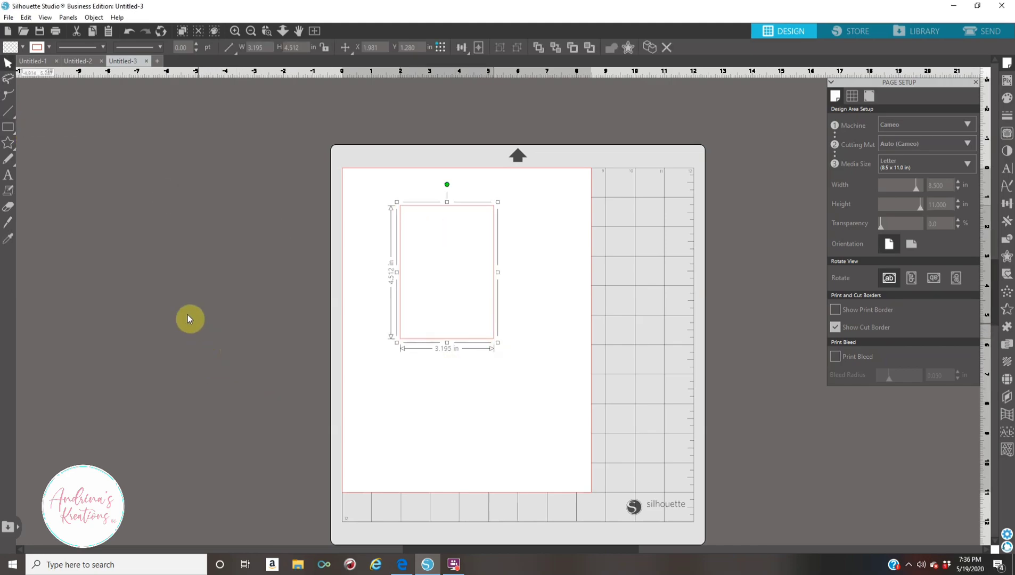
{"action": "left_click", "coordinate": [7, 129]}
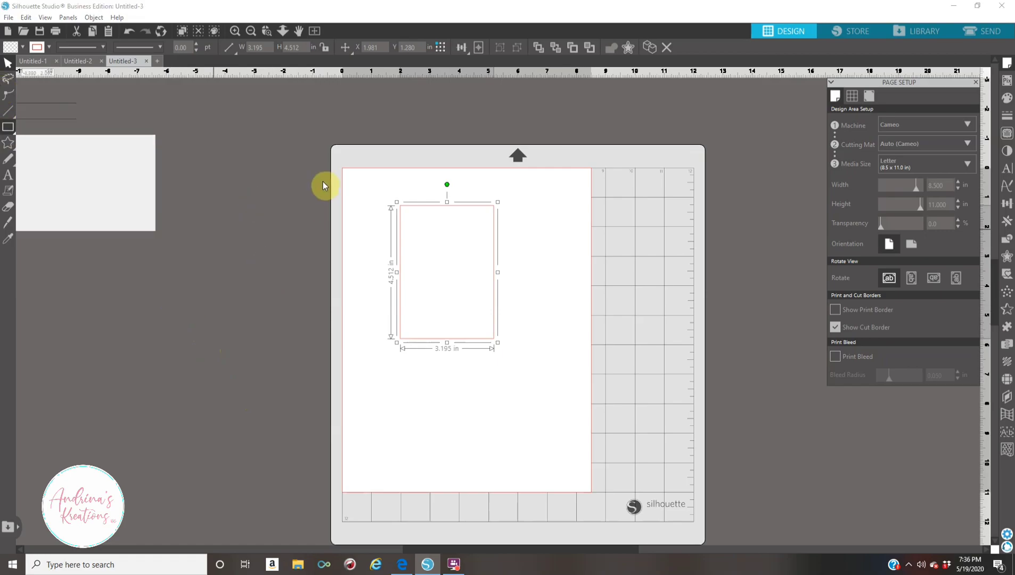
{"action": "left_click", "coordinate": [8, 65]}
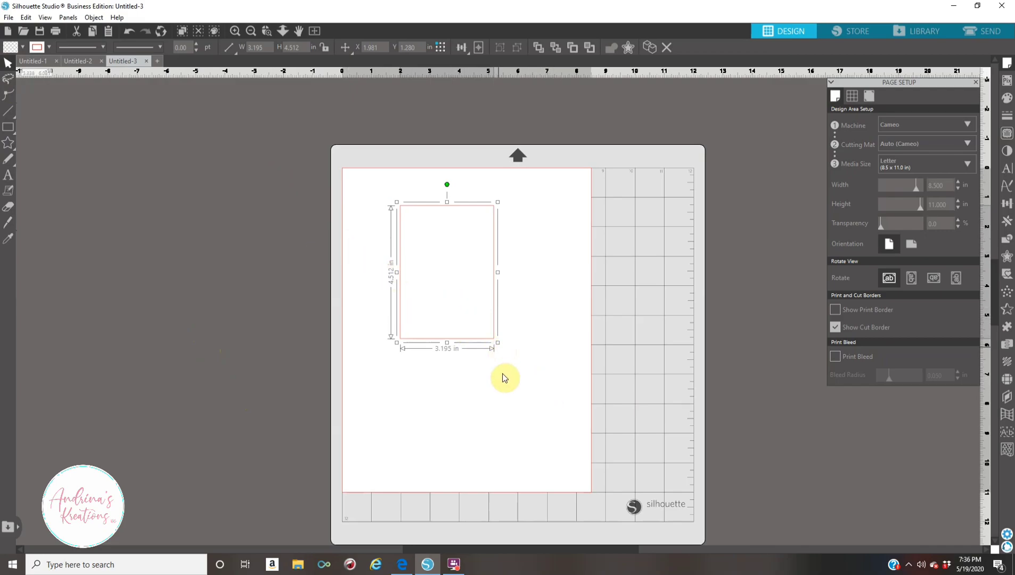
Step: In the tool preferences, set the action after creating a shape to Continue Drawing Shapes and apply it
{"action": "left_click", "coordinate": [1006, 535]}
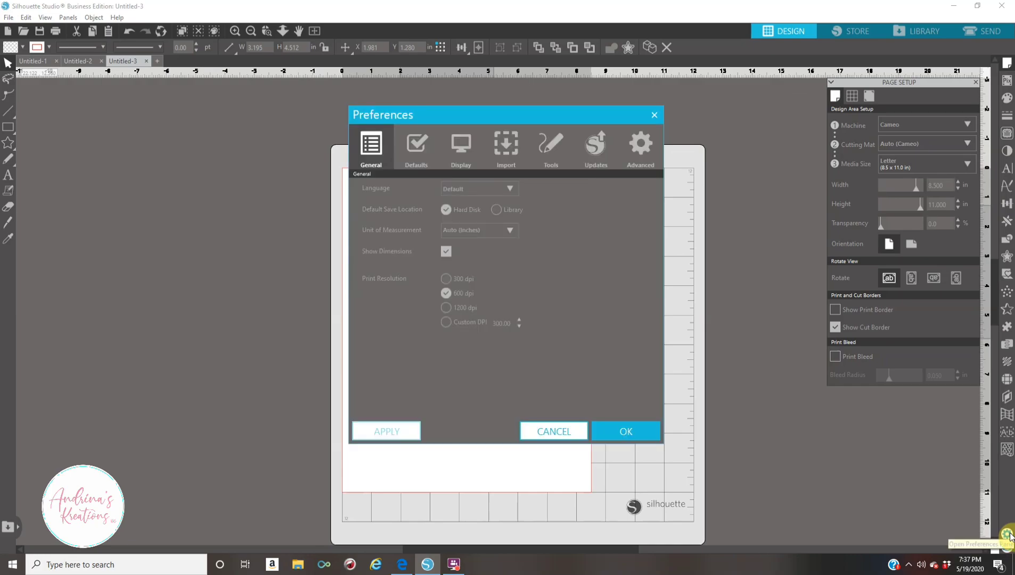
{"action": "left_click", "coordinate": [554, 148]}
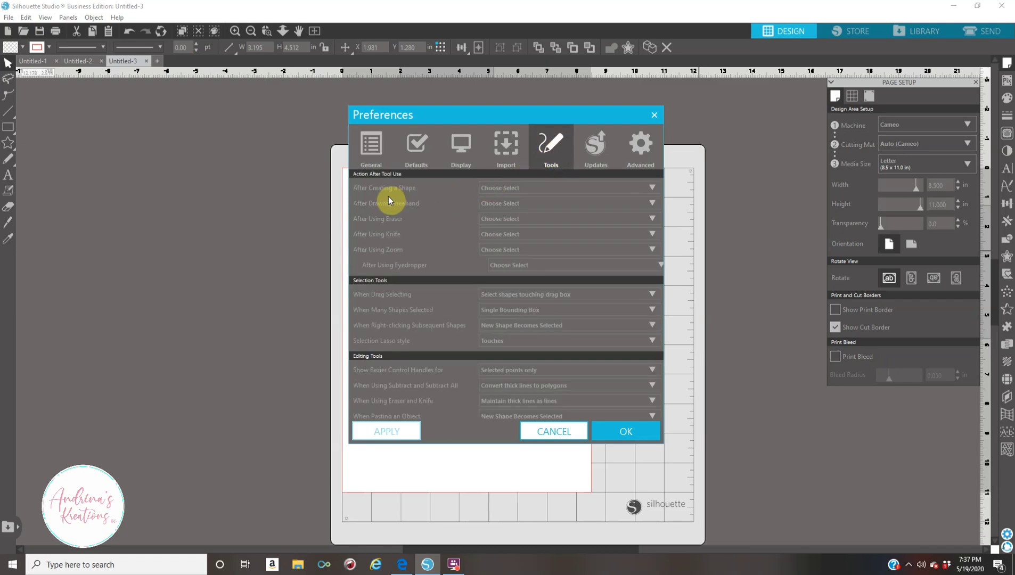
{"action": "left_click", "coordinate": [509, 189]}
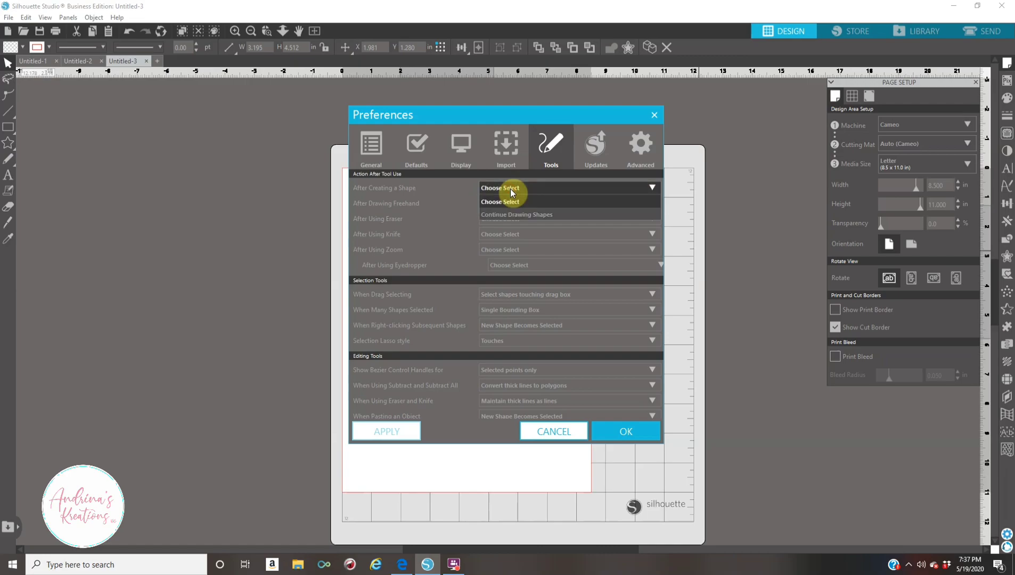
{"action": "left_click", "coordinate": [518, 214]}
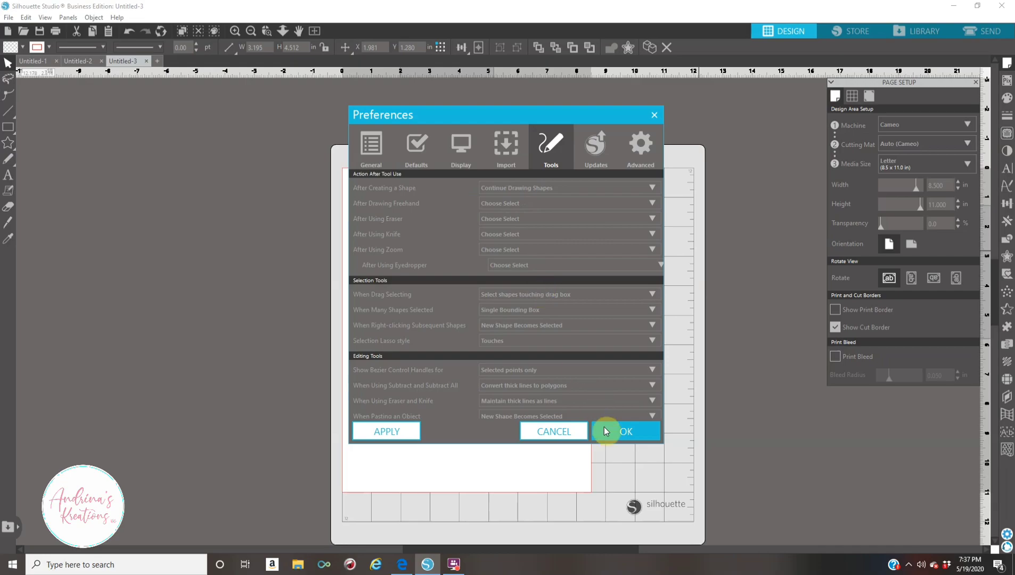
{"action": "left_click", "coordinate": [628, 433]}
{"action": "left_click", "coordinate": [374, 435]}
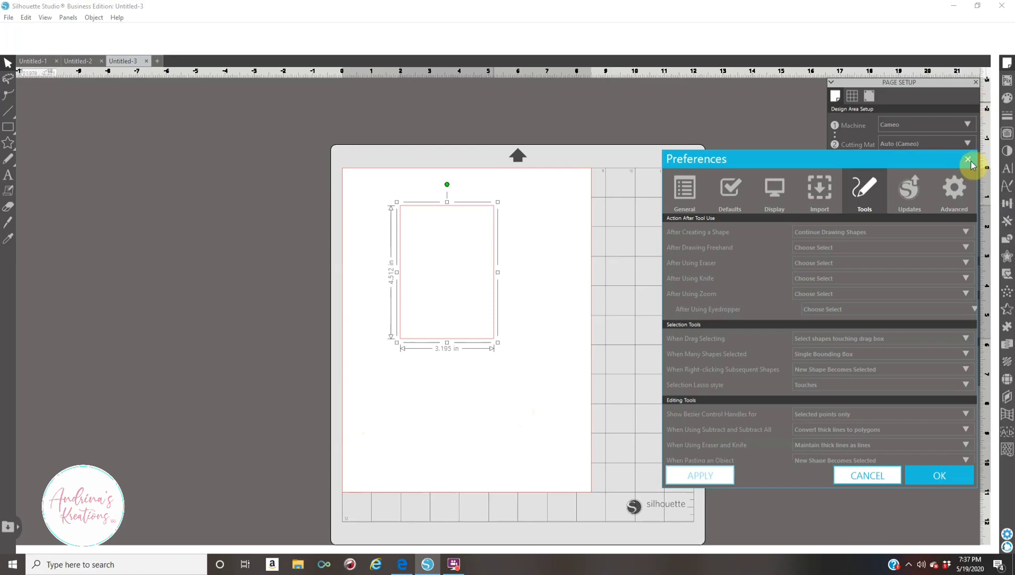
{"action": "left_click", "coordinate": [967, 155]}
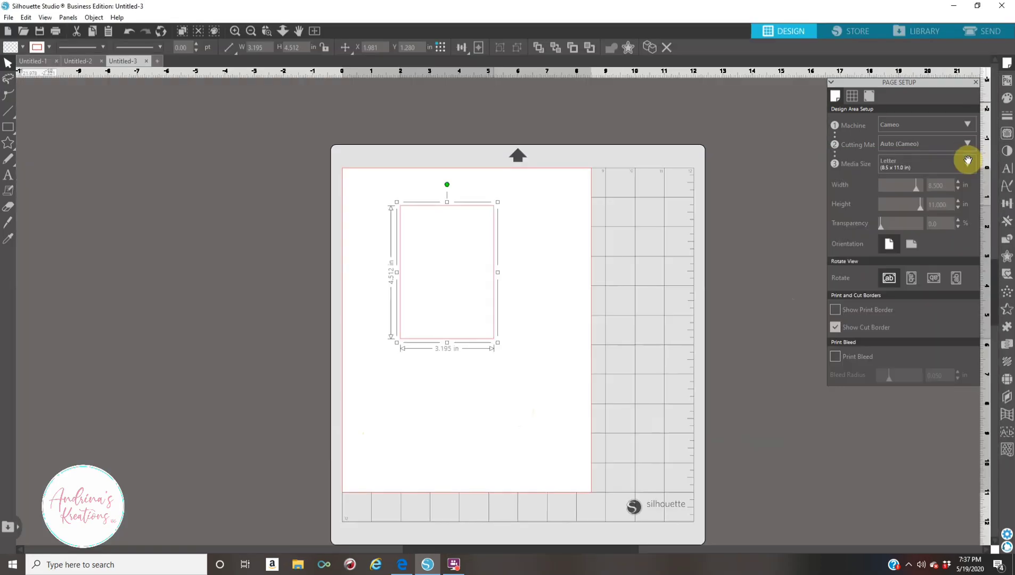
Step: Draw five more rectangles in succession across the page and mat, the first about 4.17 × 1.91 in and the last about 3.48 × 2.42 in
{"action": "left_click", "coordinate": [10, 130]}
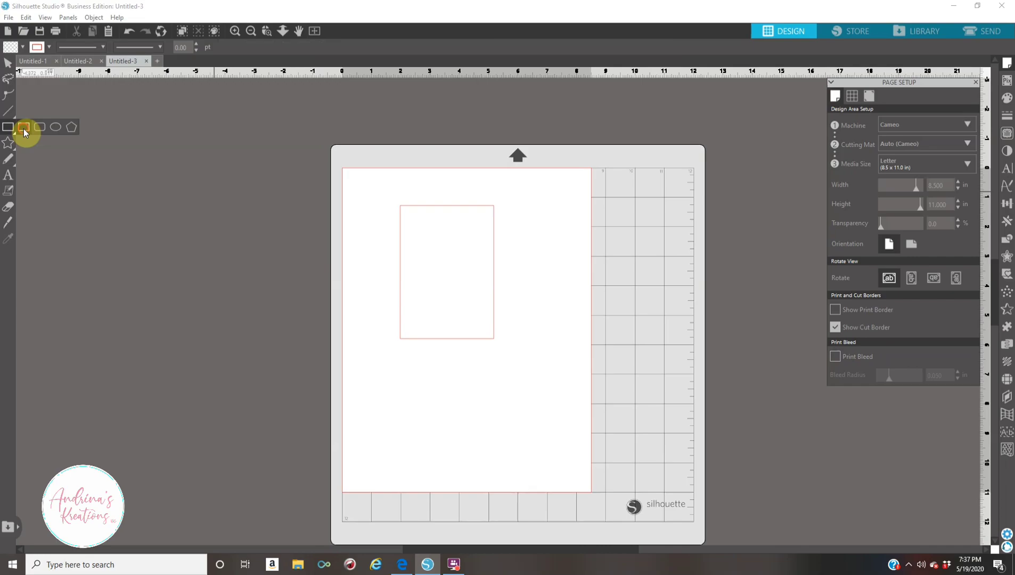
{"action": "left_click_drag", "start_coordinate": [452, 378], "coordinate": [575, 435]}
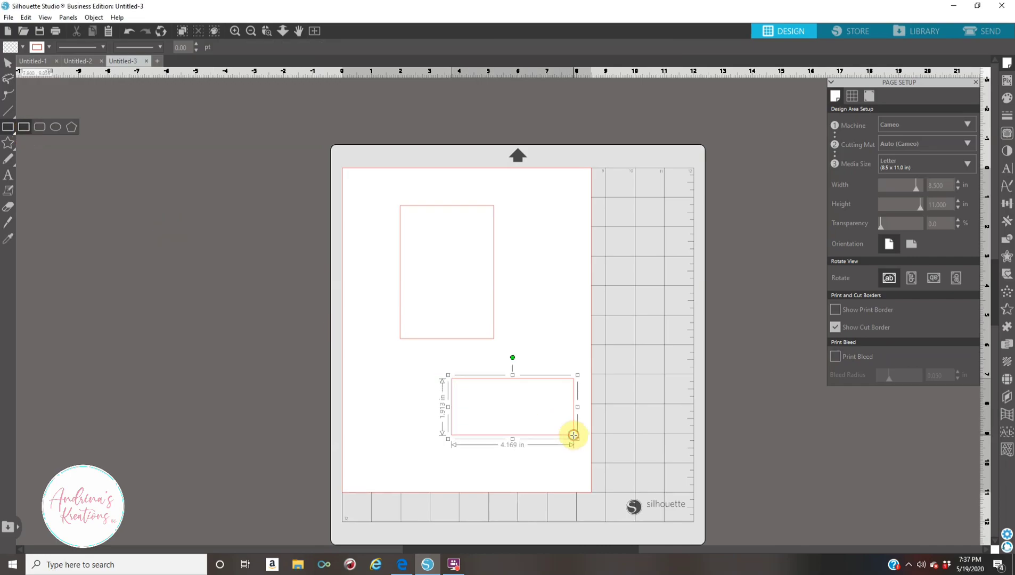
{"action": "left_click_drag", "start_coordinate": [548, 283], "coordinate": [672, 389]}
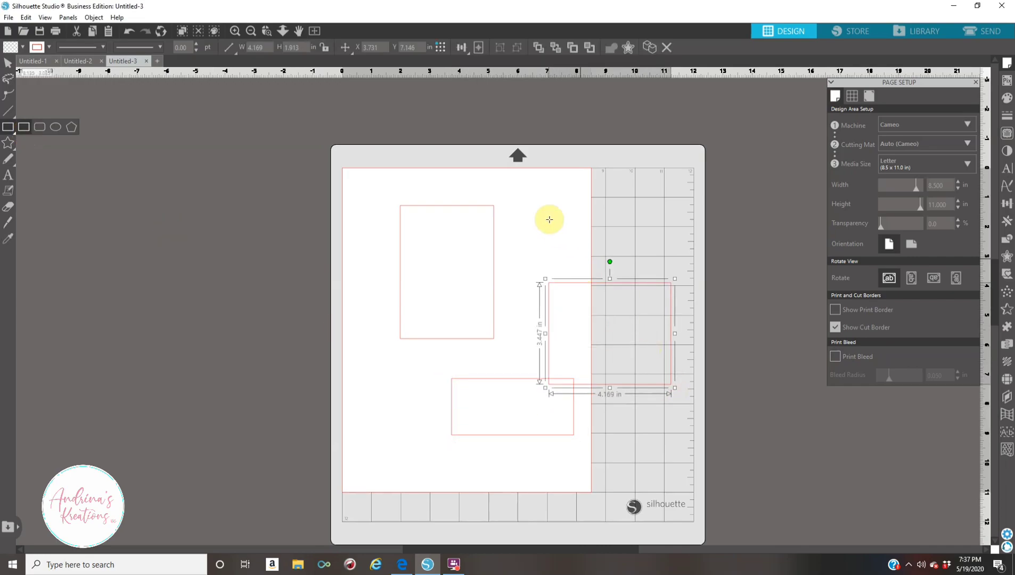
{"action": "left_click_drag", "start_coordinate": [545, 216], "coordinate": [740, 314]}
{"action": "left_click_drag", "start_coordinate": [504, 195], "coordinate": [664, 262]}
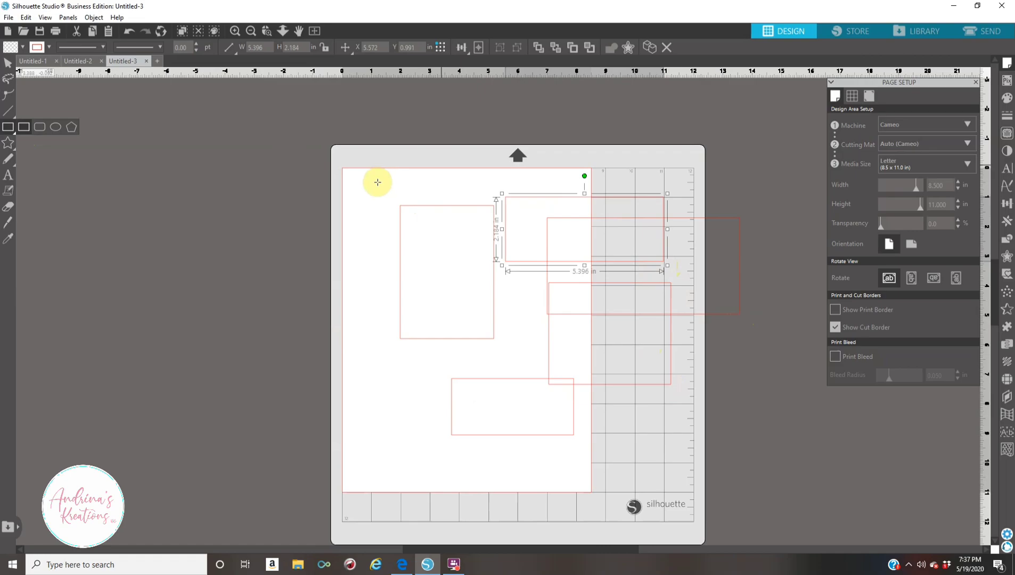
{"action": "left_click_drag", "start_coordinate": [382, 182], "coordinate": [484, 253]}
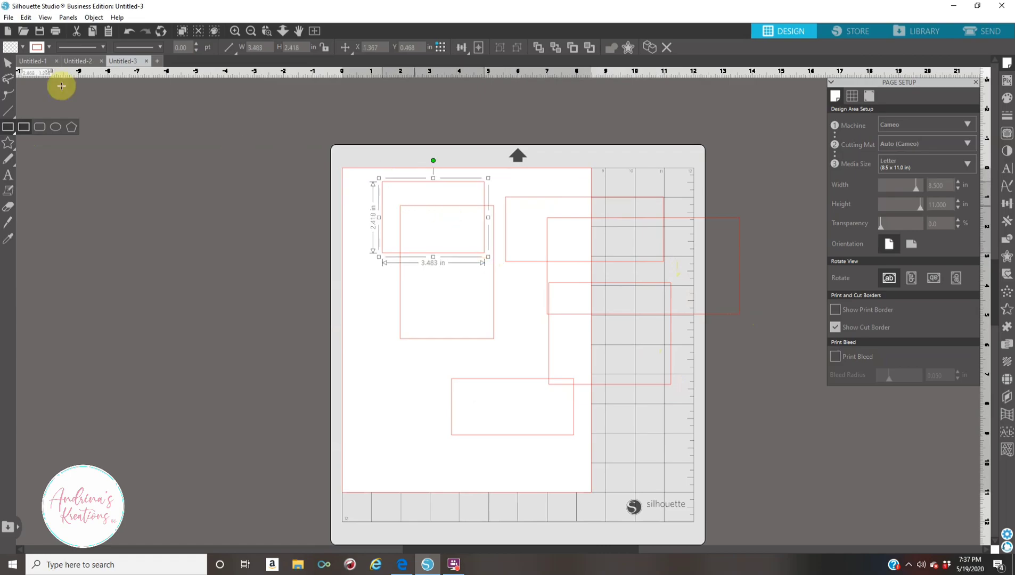
{"action": "left_click", "coordinate": [8, 63]}
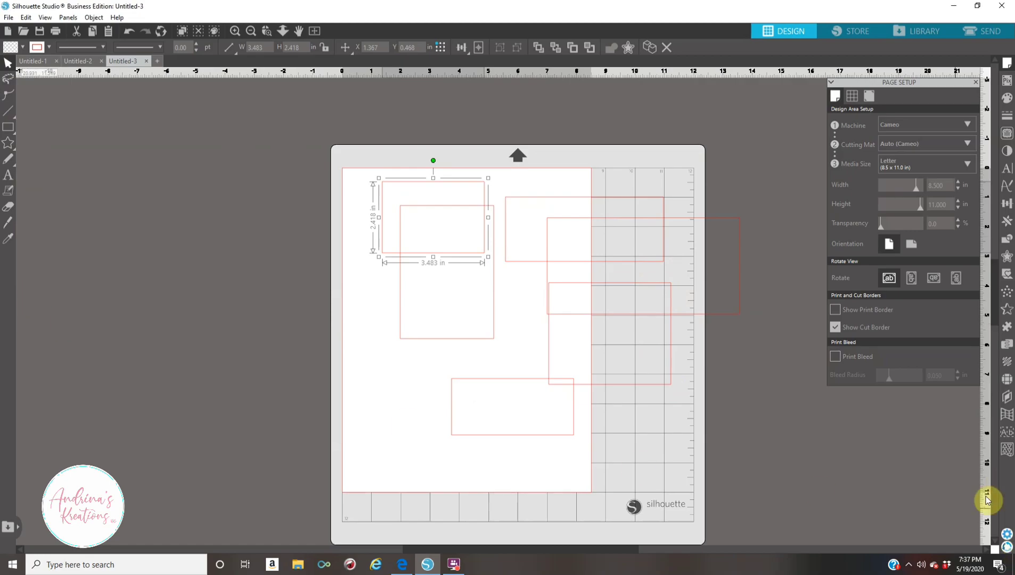
Step: In the tool preferences, set the action after creating a shape back to Choose Select and apply it
{"action": "left_click", "coordinate": [1007, 535]}
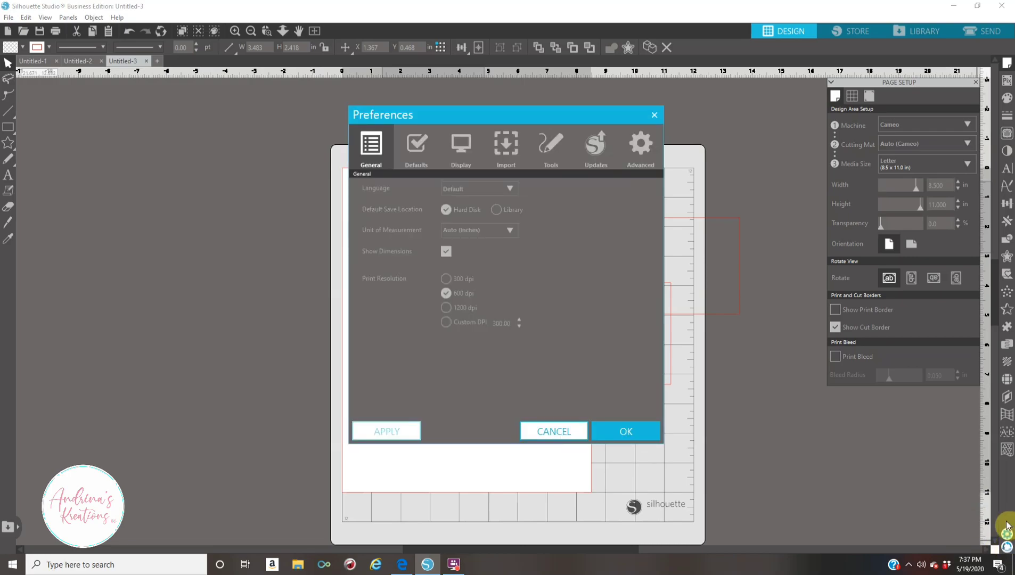
{"action": "left_click", "coordinate": [553, 149]}
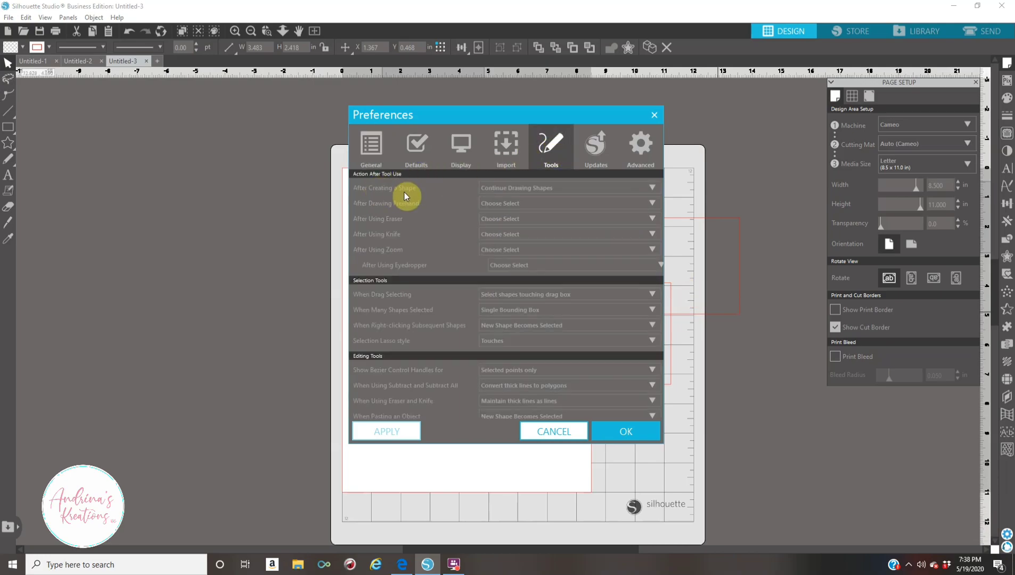
{"action": "left_click", "coordinate": [518, 188]}
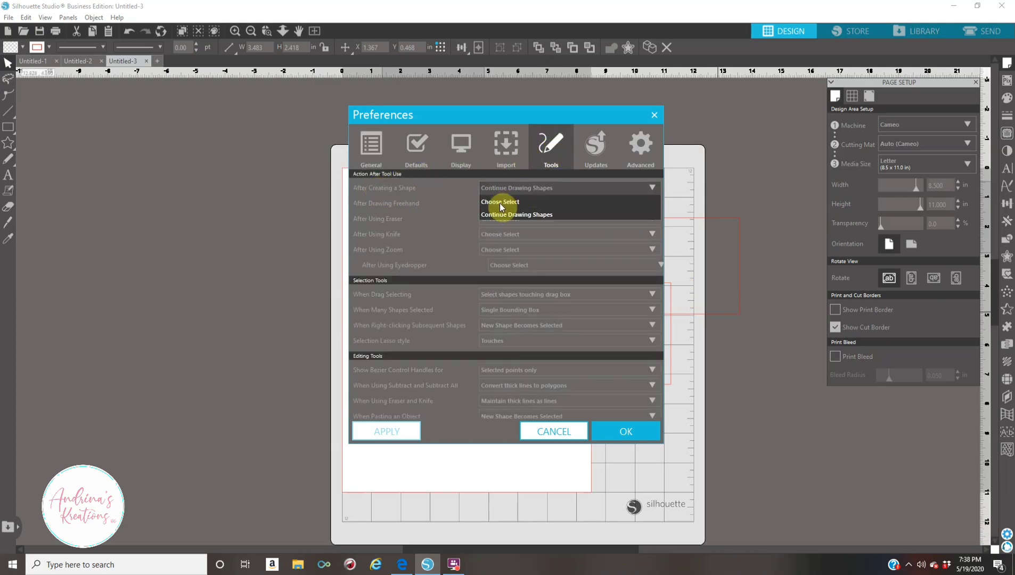
{"action": "left_click", "coordinate": [501, 206]}
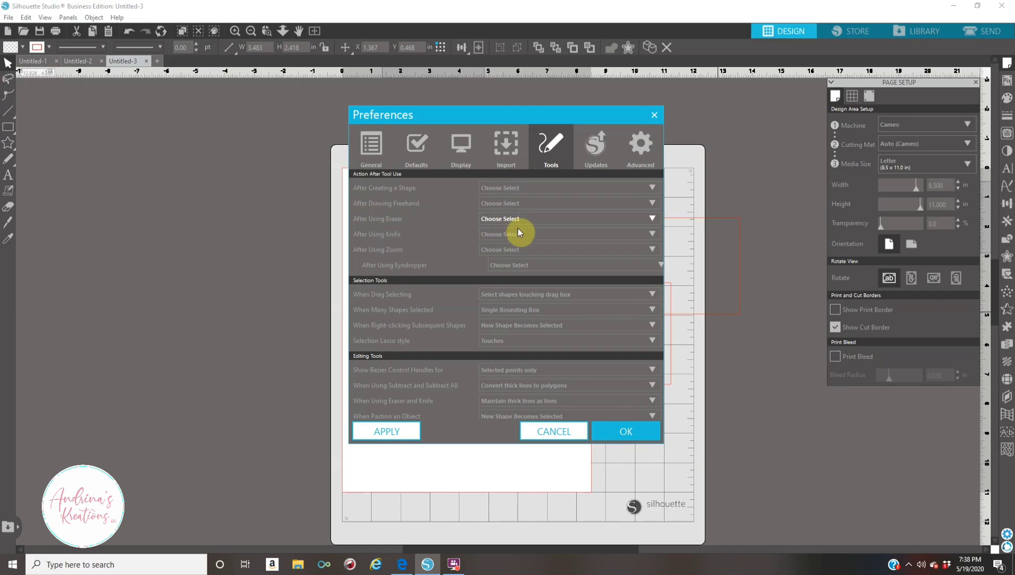
{"action": "left_click", "coordinate": [634, 432]}
{"action": "left_click", "coordinate": [614, 436]}
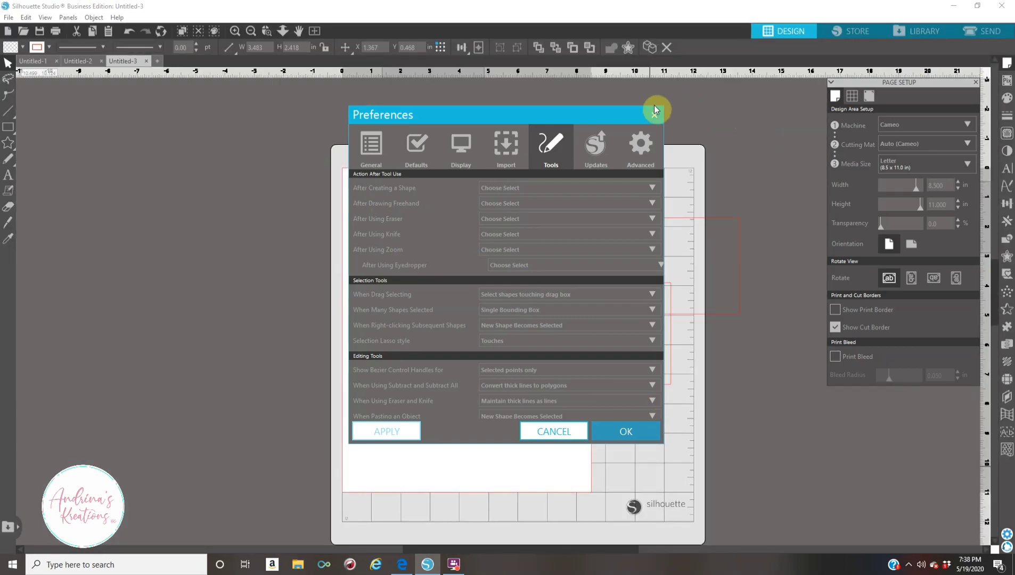
{"action": "left_click", "coordinate": [654, 115]}
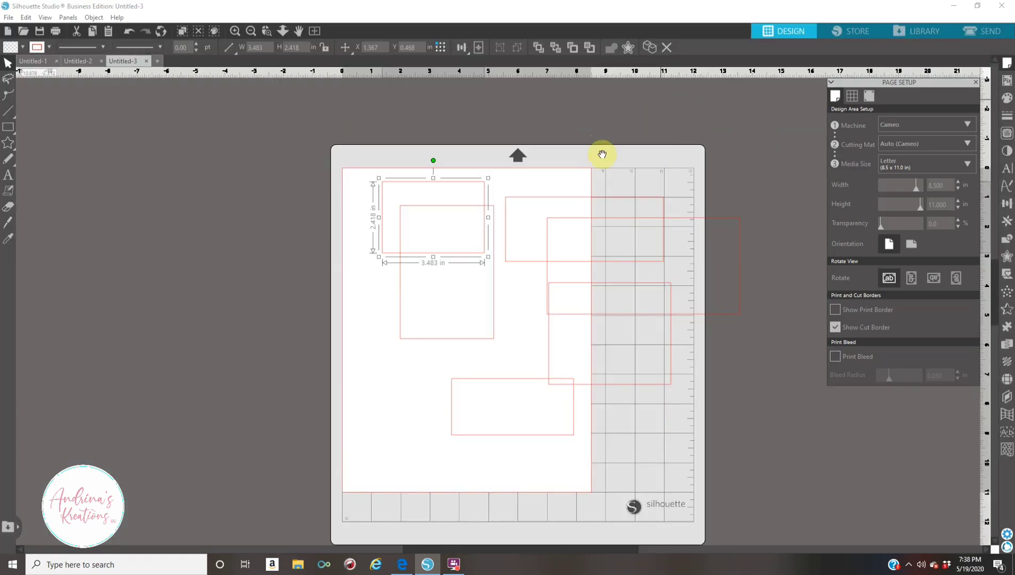
Step: Select all six rectangles and delete them
{"action": "left_click_drag", "start_coordinate": [355, 175], "coordinate": [756, 447]}
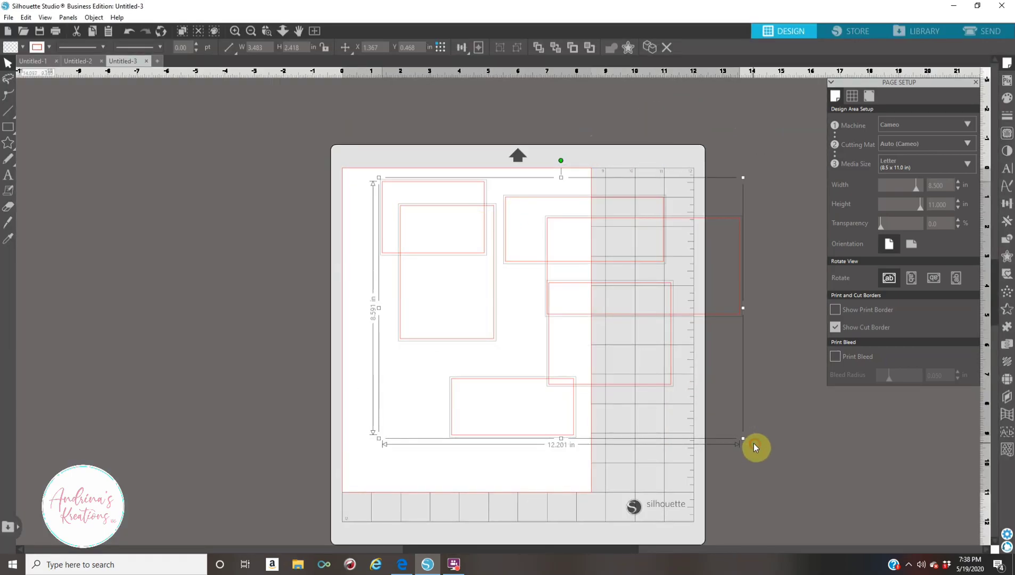
{"action": "key", "text": "Delete"}
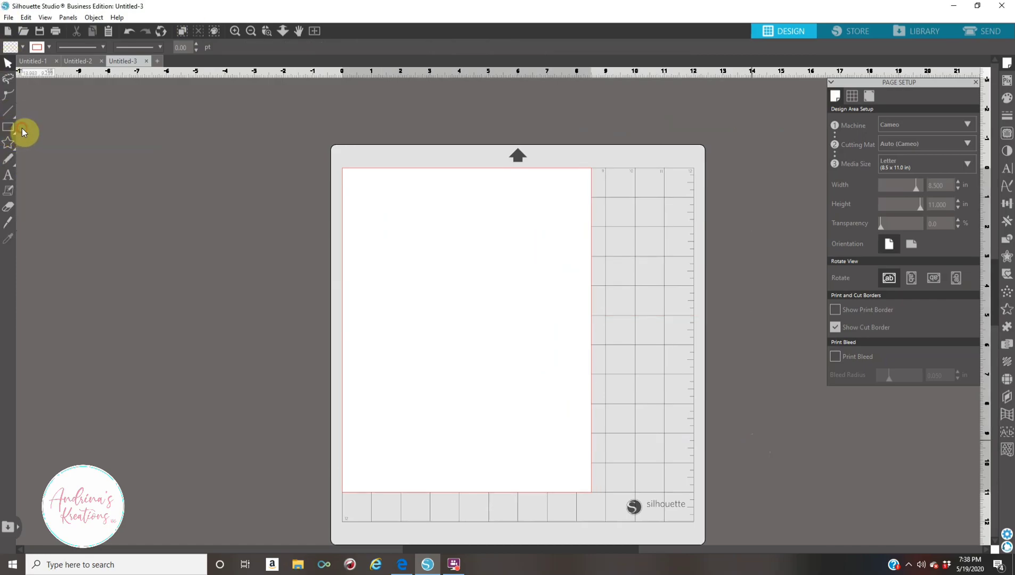
Step: Draw a rectangle about 2.98 × 3.09 in on the page and set its size to 7 in wide by 5 in high
{"action": "left_click_drag", "start_coordinate": [420, 215], "coordinate": [510, 312]}
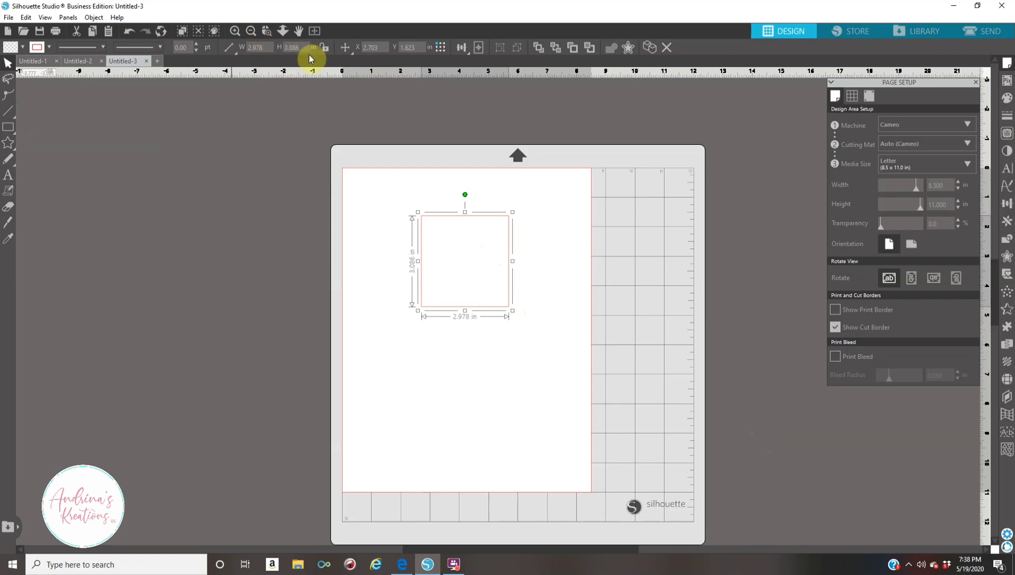
{"action": "left_click", "coordinate": [261, 47]}
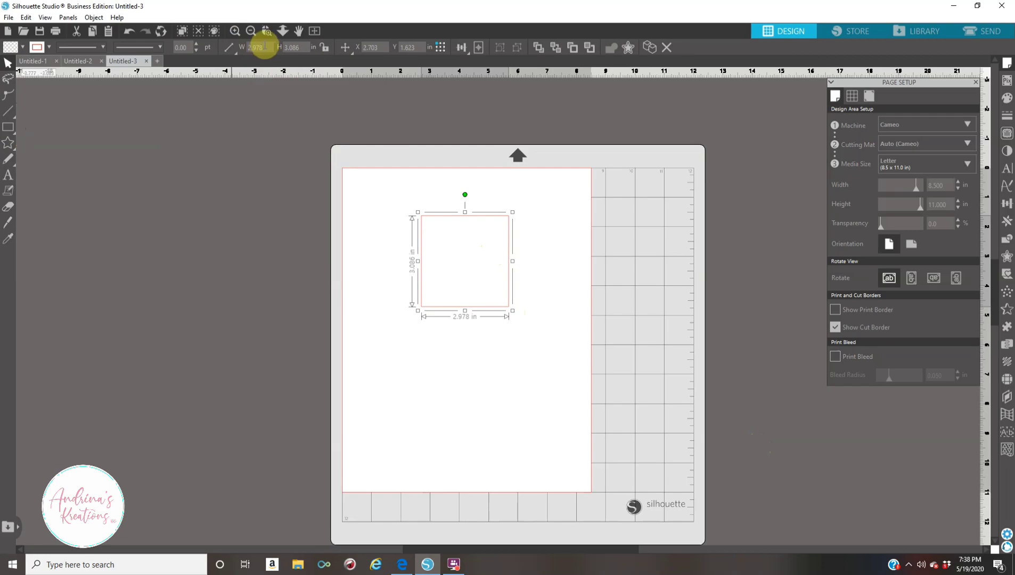
{"action": "left_click", "coordinate": [301, 47]}
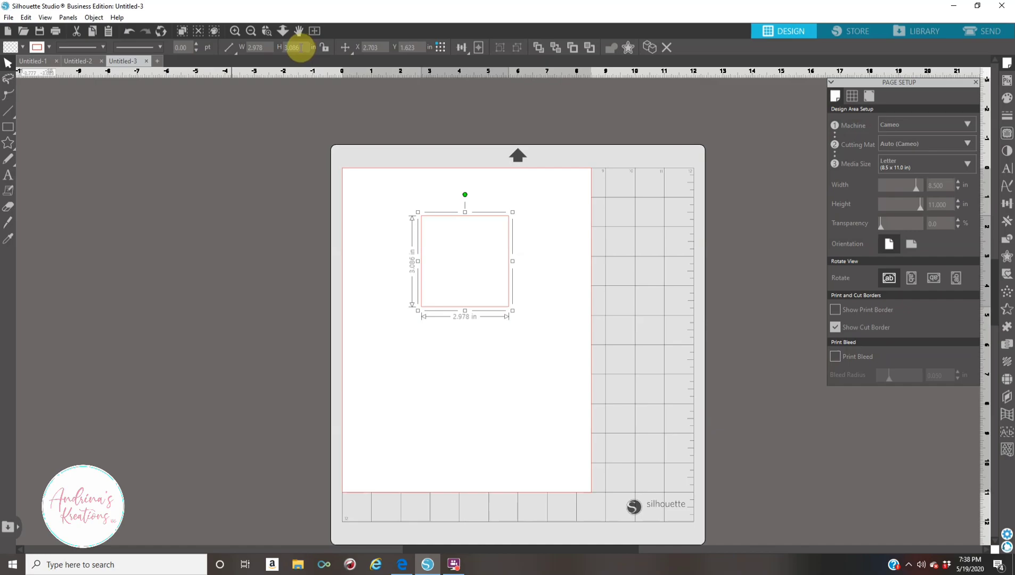
{"action": "left_click", "coordinate": [264, 47]}
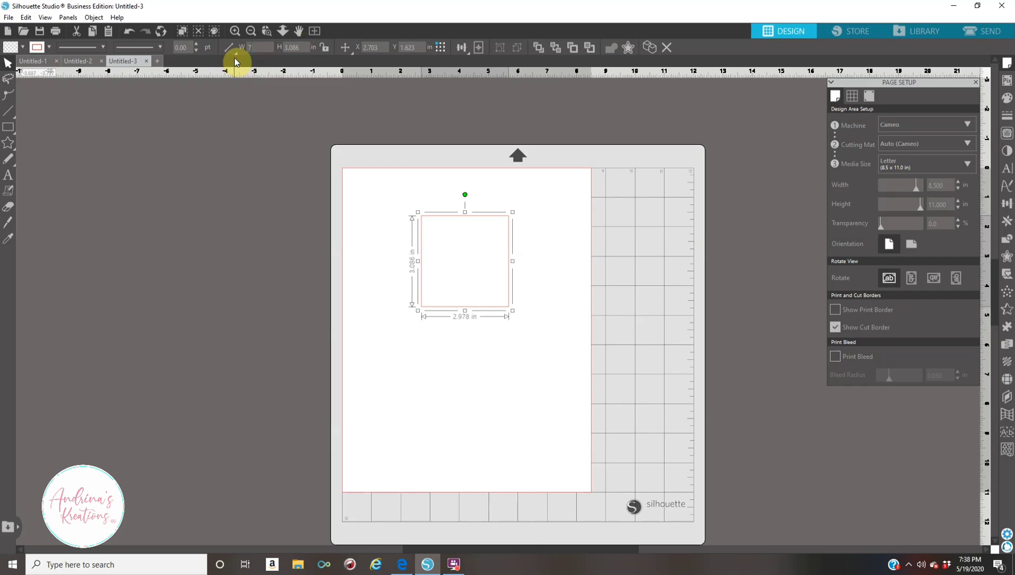
{"action": "key", "text": "Tab"}
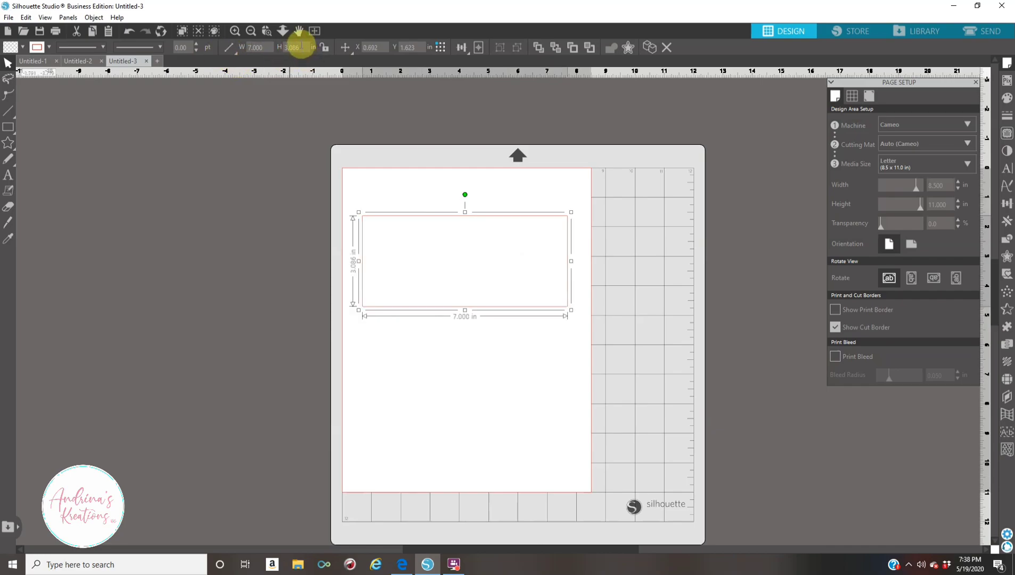
{"action": "left_click_drag", "start_coordinate": [279, 62], "coordinate": [266, 71]}
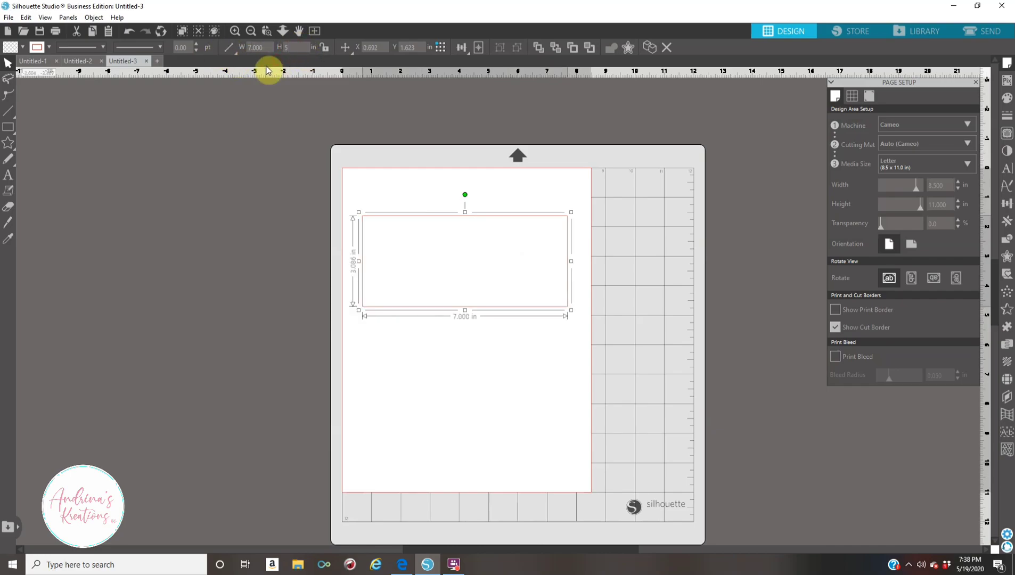
{"action": "key", "text": "Return"}
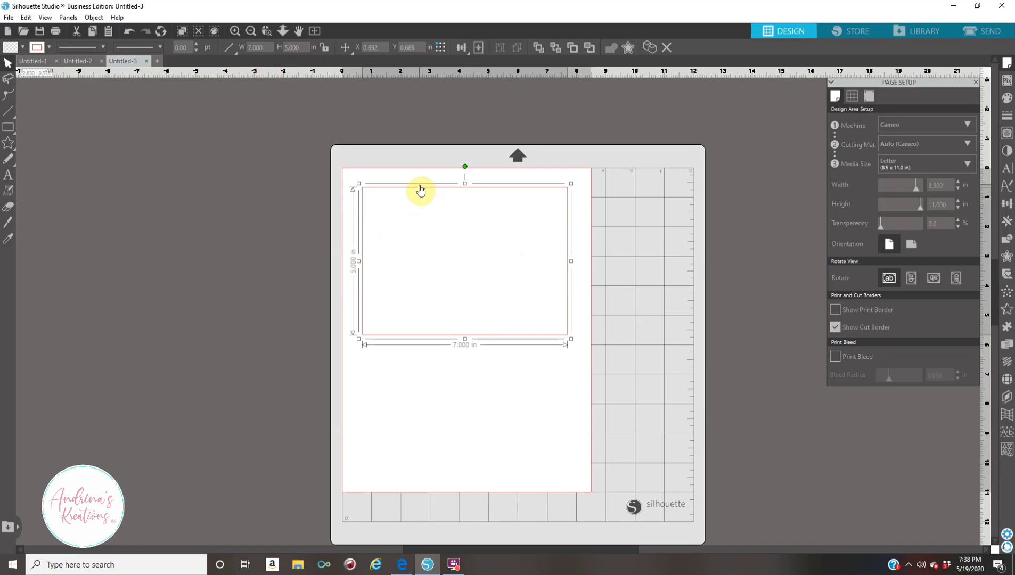
Step: Shift the 7 × 5 in rectangle slightly down and left on the page and fill it with black
{"action": "left_click_drag", "start_coordinate": [420, 191], "coordinate": [416, 195]}
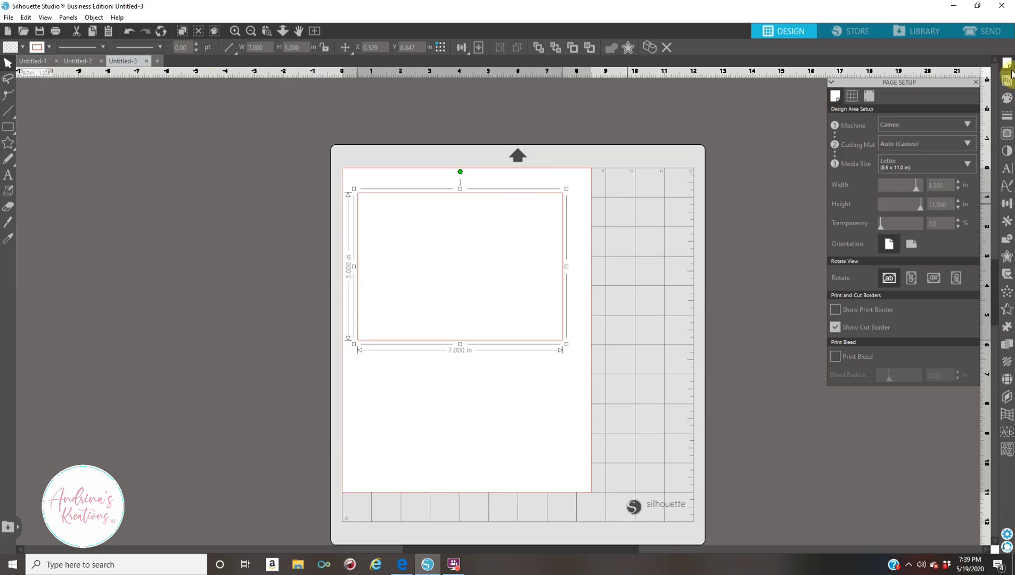
{"action": "left_click", "coordinate": [1007, 98]}
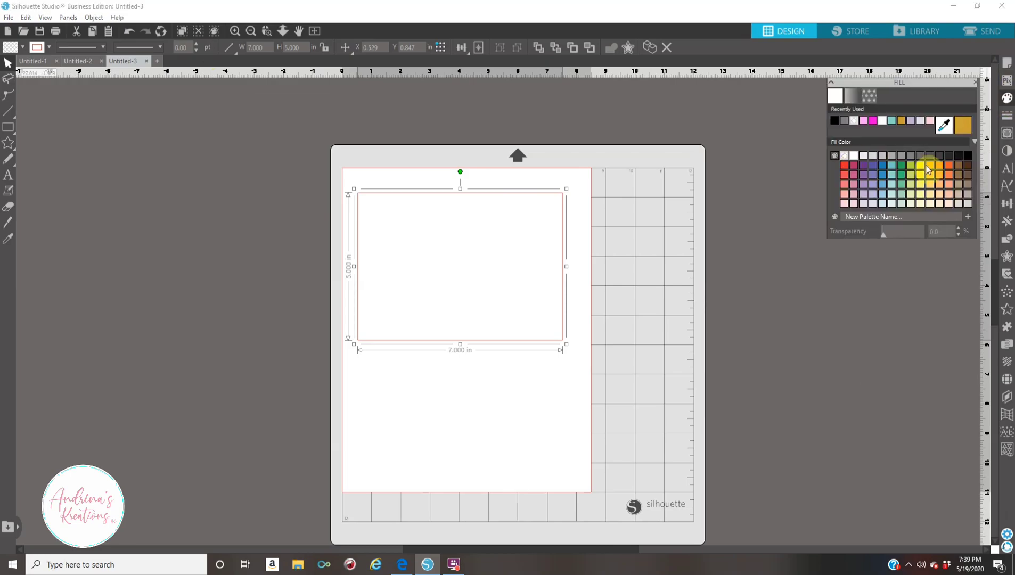
{"action": "left_click", "coordinate": [835, 120]}
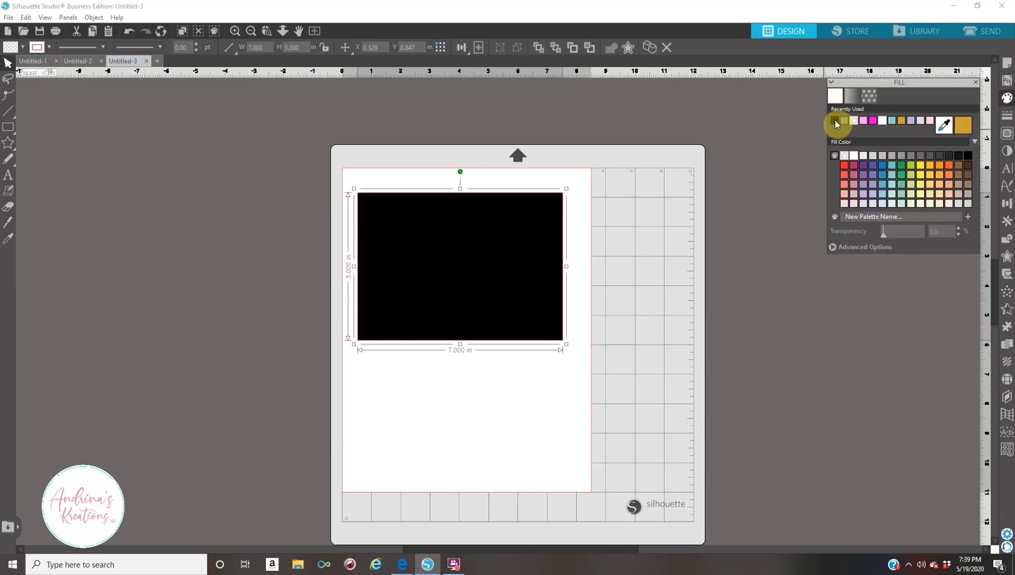
Step: Duplicate the black rectangle and place the copy off the mat, to the left of the original
{"action": "right_click", "coordinate": [484, 282]}
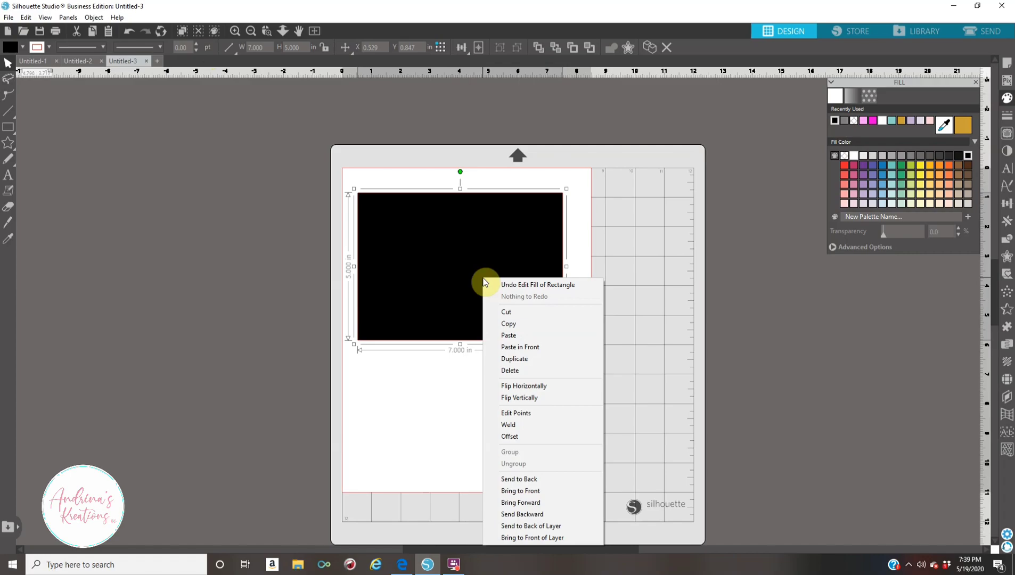
{"action": "left_click", "coordinate": [535, 360]}
{"action": "left_click_drag", "start_coordinate": [503, 282], "coordinate": [263, 226]}
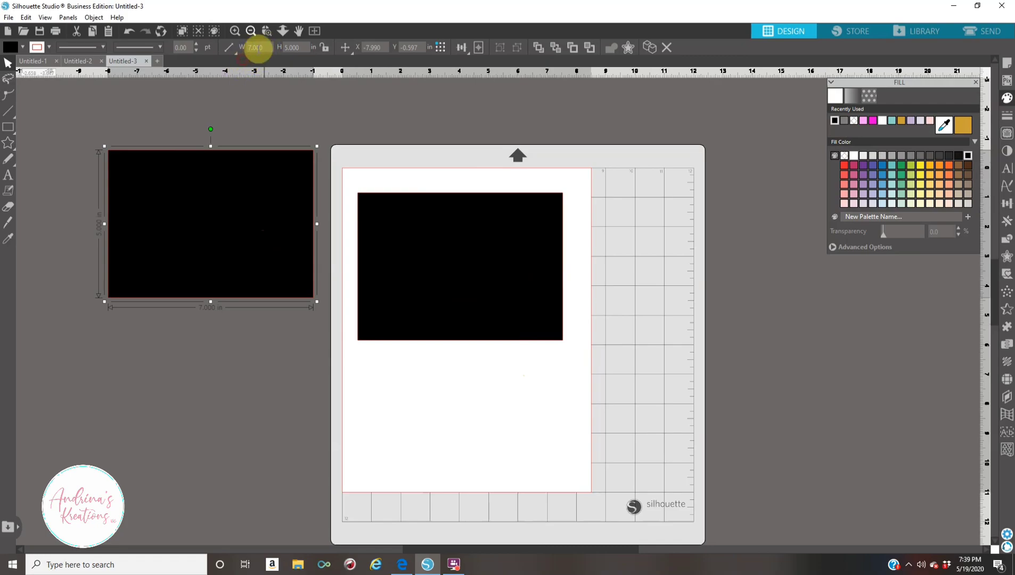
Step: Set the copied rectangle's size to 5 in wide by 7 in high, and delete the copy
{"action": "left_click", "coordinate": [339, 49]}
{"action": "left_click", "coordinate": [287, 48]}
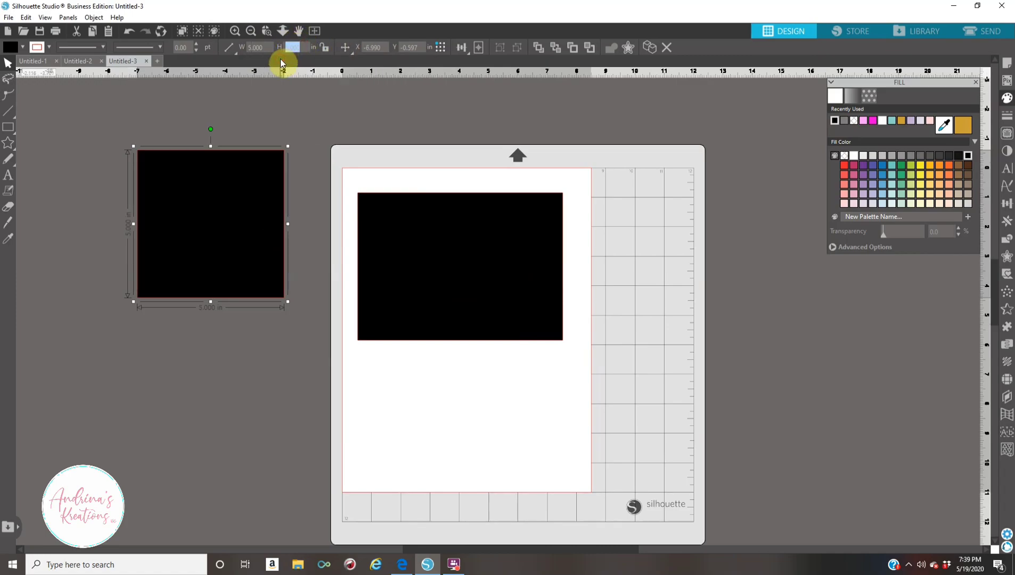
{"action": "key", "text": "Return"}
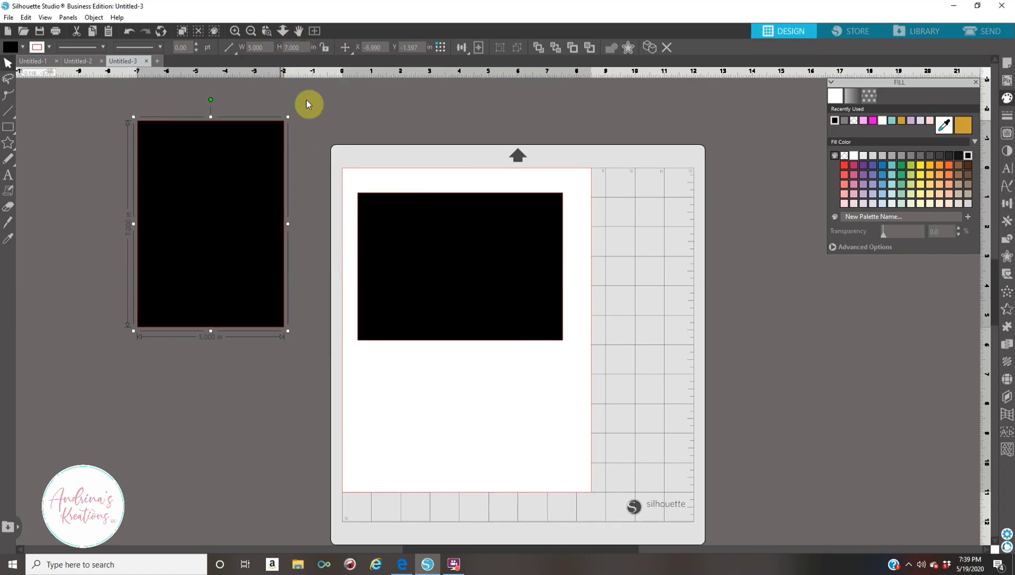
{"action": "left_click_drag", "start_coordinate": [245, 232], "coordinate": [269, 291]}
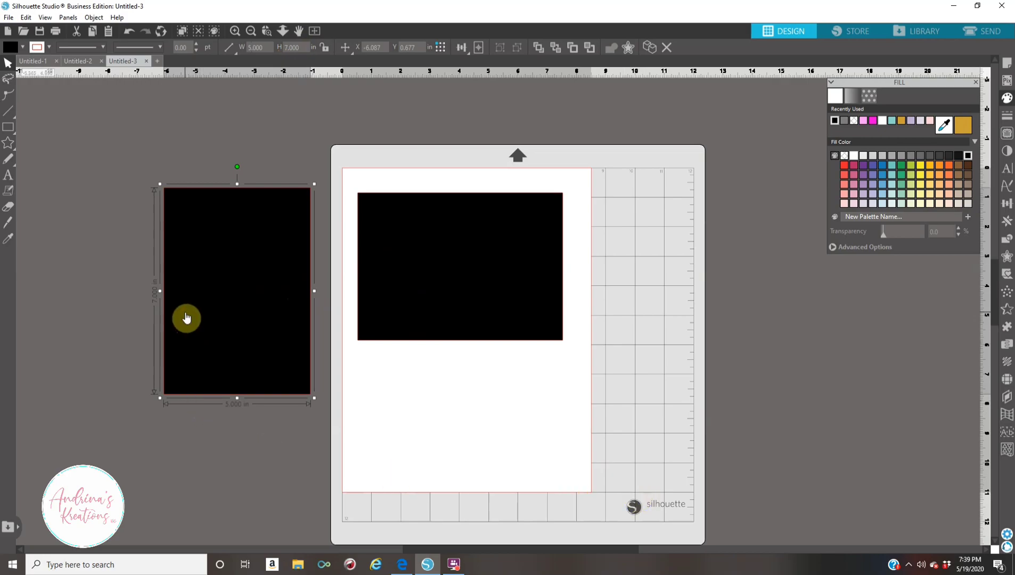
{"action": "key", "text": "Delete"}
Step: Move the remaining black rectangle up, close to the page's top edge
{"action": "left_click", "coordinate": [438, 252]}
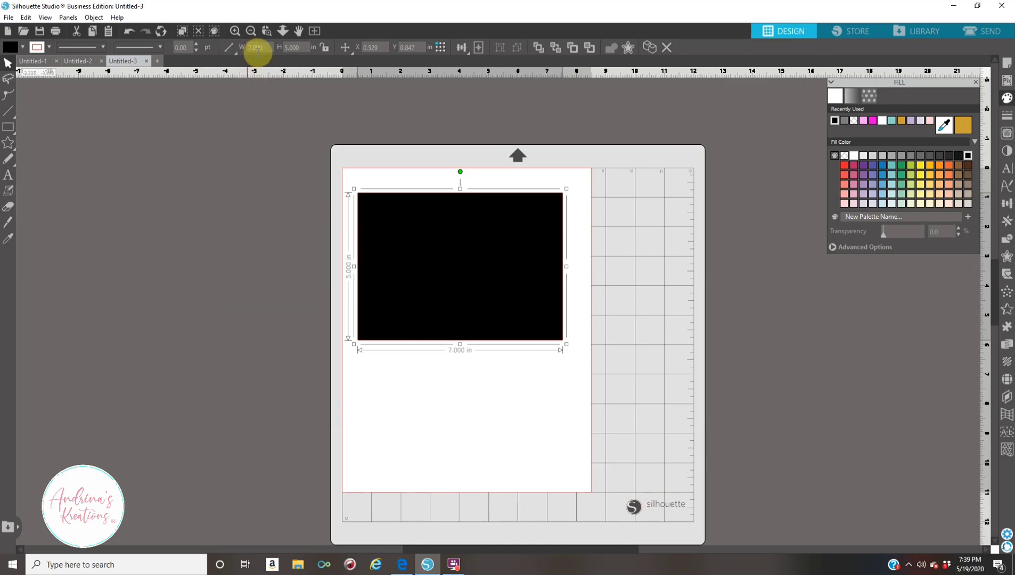
{"action": "mouse_move", "coordinate": [428, 271]}
{"action": "left_mouse_down"}
{"action": "mouse_move", "coordinate": [446, 274]}
{"action": "mouse_move", "coordinate": [446, 264]}
{"action": "left_mouse_up"}
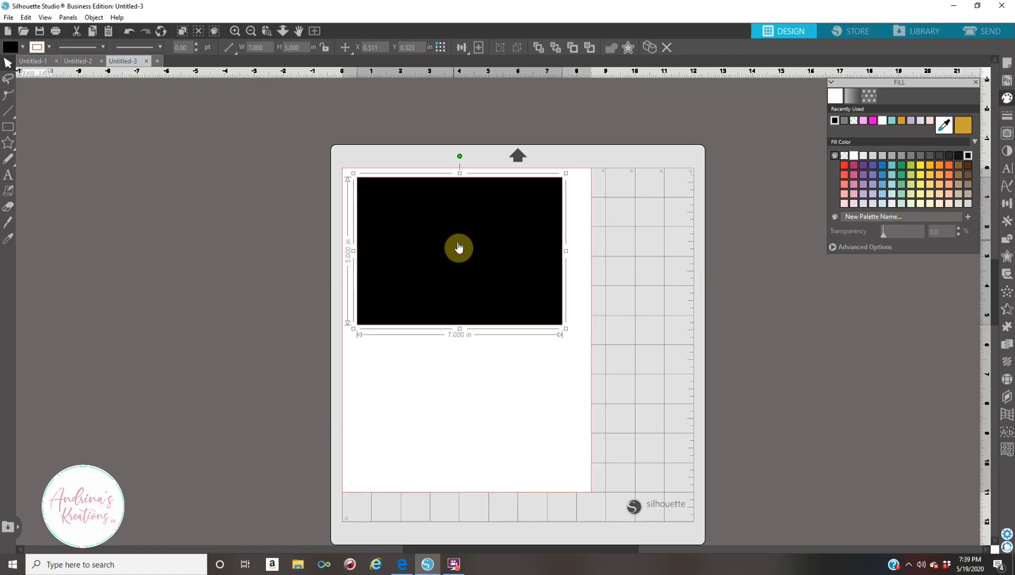
{"action": "left_click", "coordinate": [258, 313]}
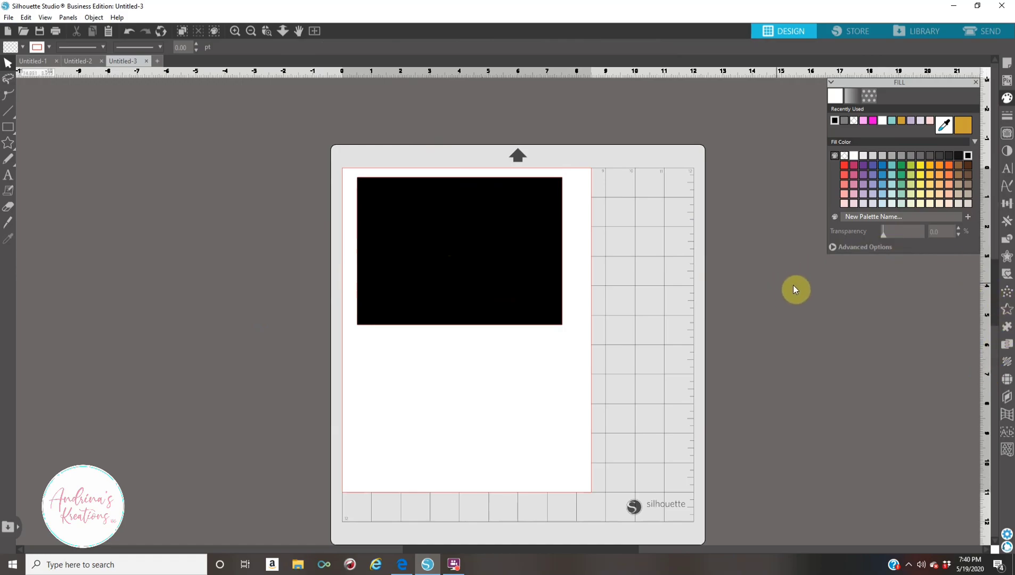
Step: Create an internal offset of the black rectangle with a distance of 0.170 in and square corners
{"action": "left_click", "coordinate": [440, 236]}
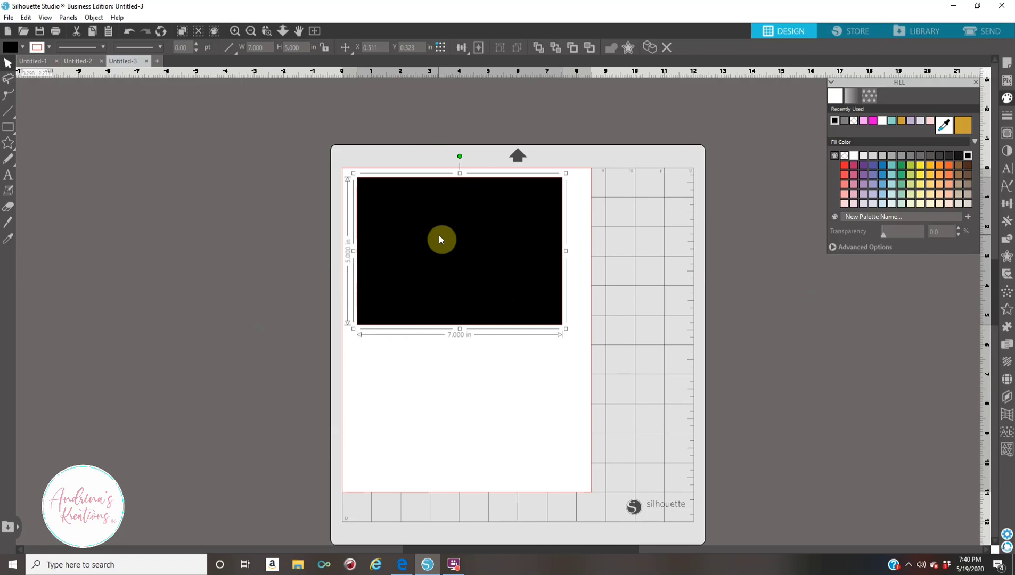
{"action": "left_click", "coordinate": [1006, 257]}
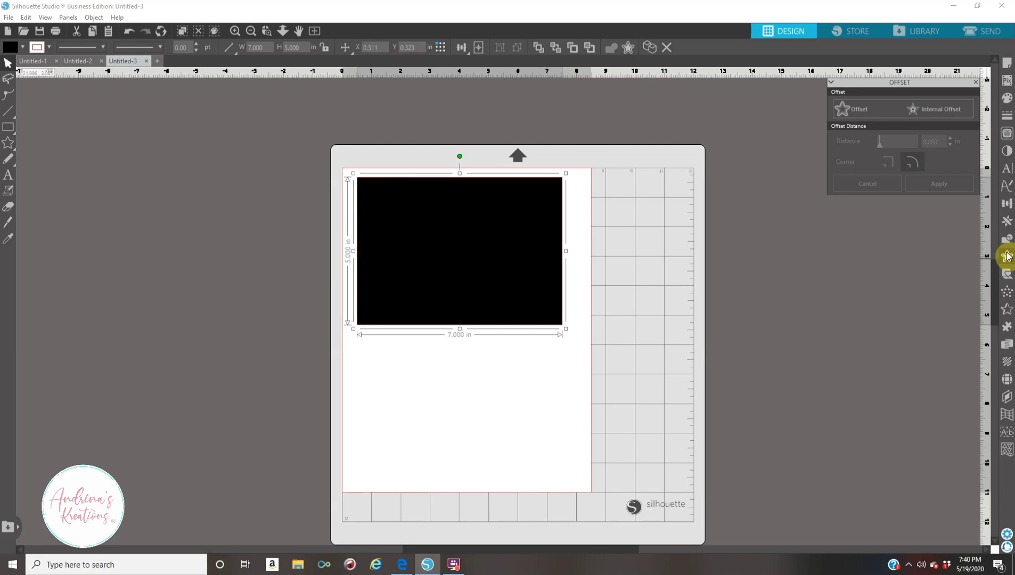
{"action": "left_click", "coordinate": [931, 109]}
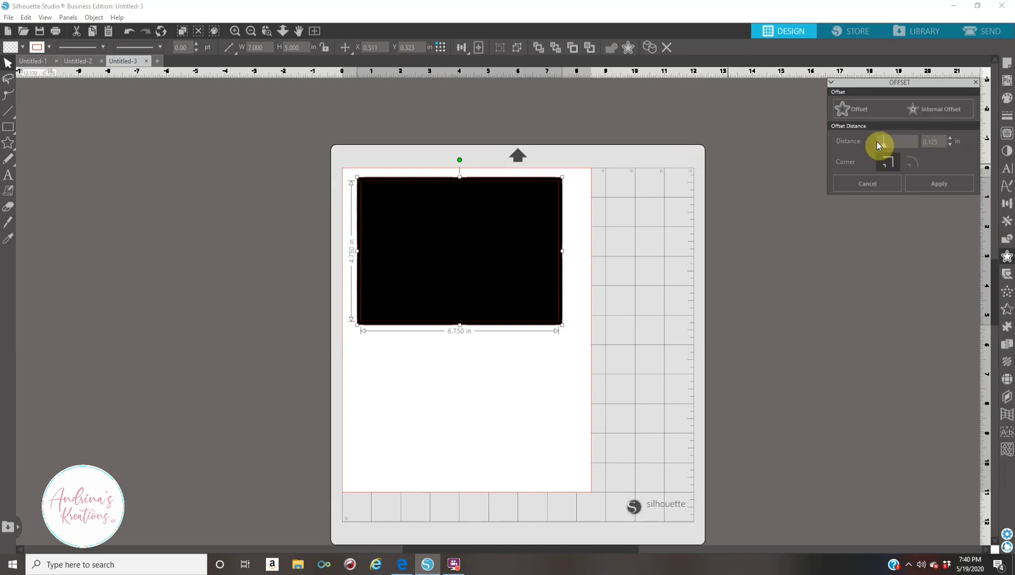
{"action": "left_click_drag", "start_coordinate": [886, 140], "coordinate": [885, 140]}
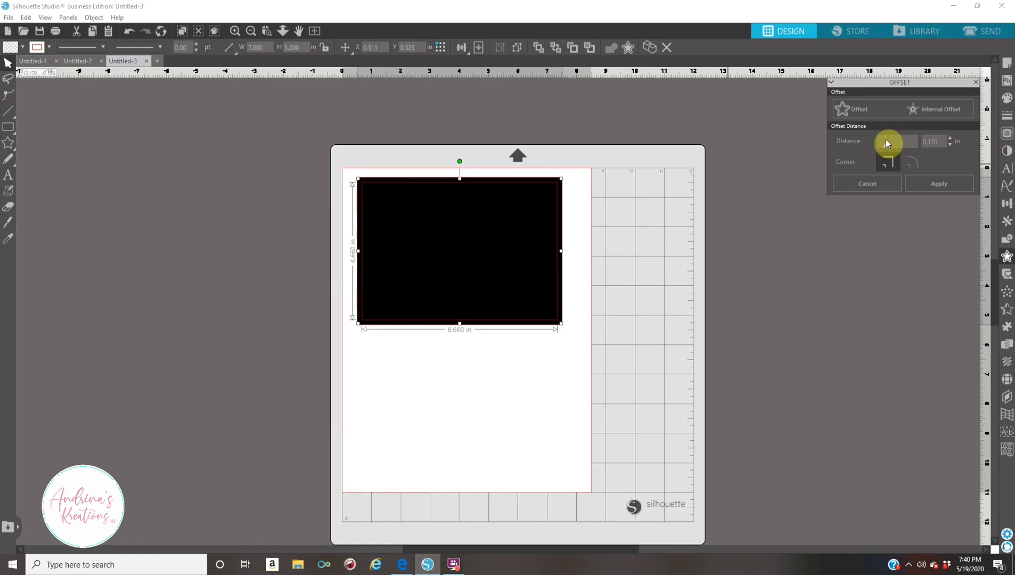
{"action": "left_click", "coordinate": [235, 31]}
{"action": "left_click", "coordinate": [236, 31]}
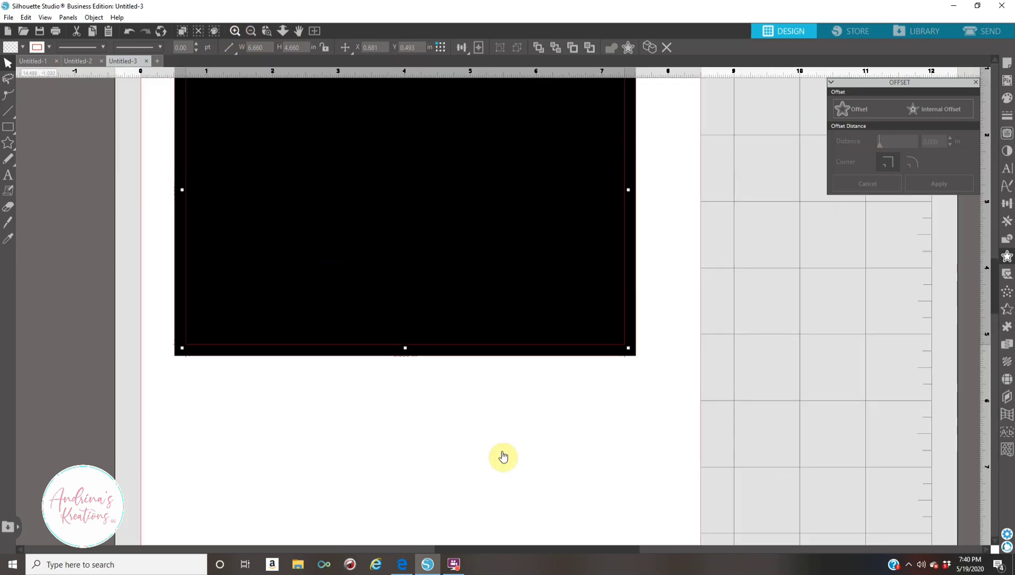
{"action": "scroll", "coordinate": [543, 477], "scroll_direction": "up", "scroll_amount": 1}
{"action": "scroll", "coordinate": [543, 478], "scroll_direction": "up", "scroll_amount": 2}
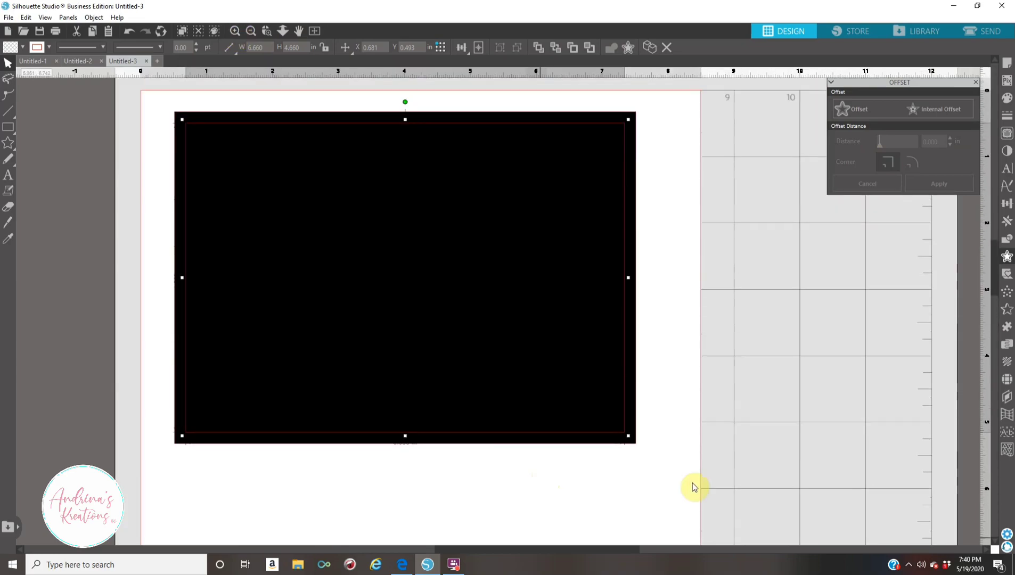
{"action": "left_click", "coordinate": [746, 437]}
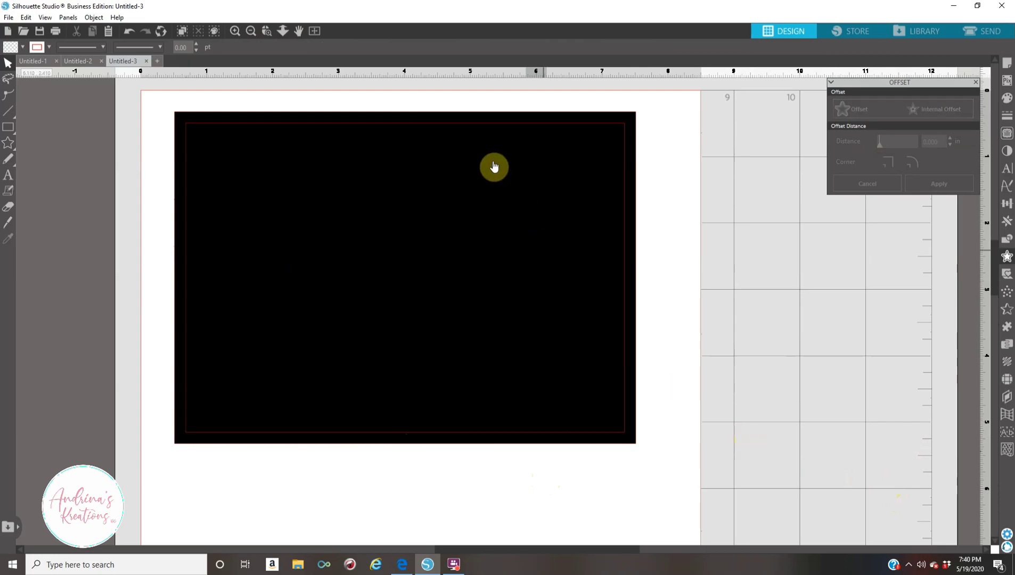
Step: Move the black rectangle down and right, clear of the offset outline's upper-left part, and shift the outline slightly up
{"action": "left_click_drag", "start_coordinate": [480, 130], "coordinate": [647, 224]}
{"action": "left_click_drag", "start_coordinate": [779, 295], "coordinate": [735, 246]}
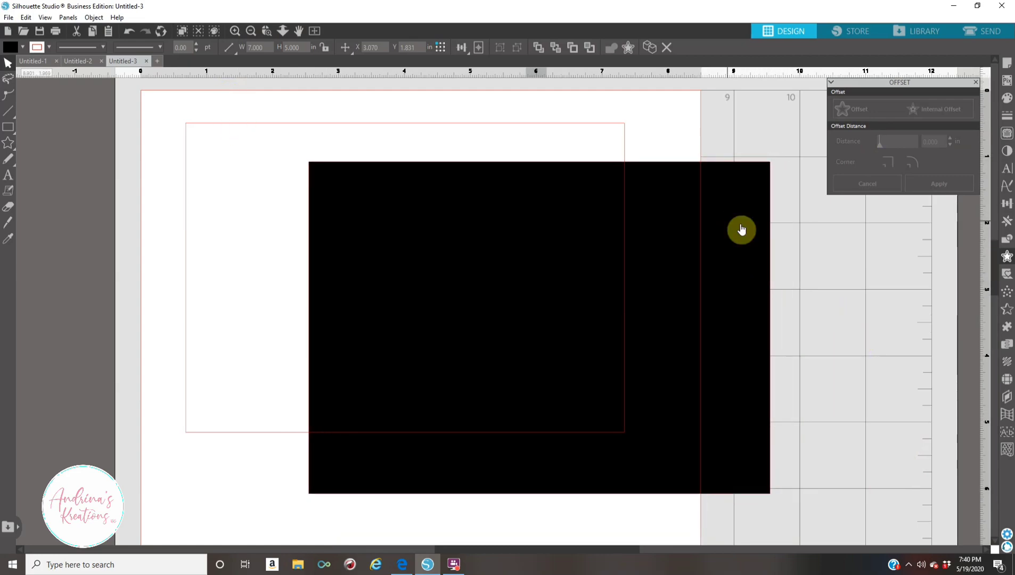
{"action": "left_click_drag", "start_coordinate": [304, 128], "coordinate": [299, 122]}
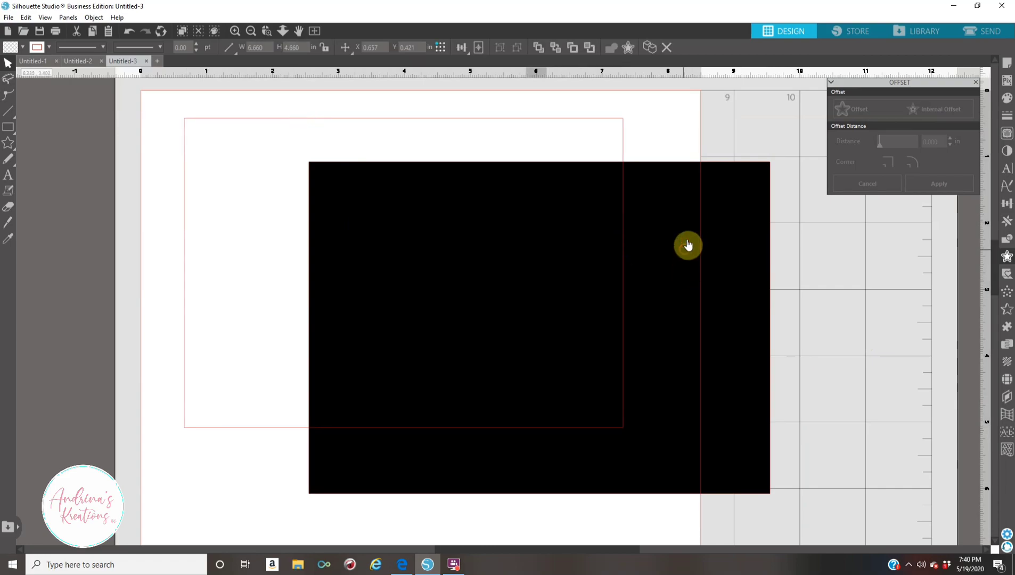
{"action": "left_click_drag", "start_coordinate": [686, 245], "coordinate": [687, 235]}
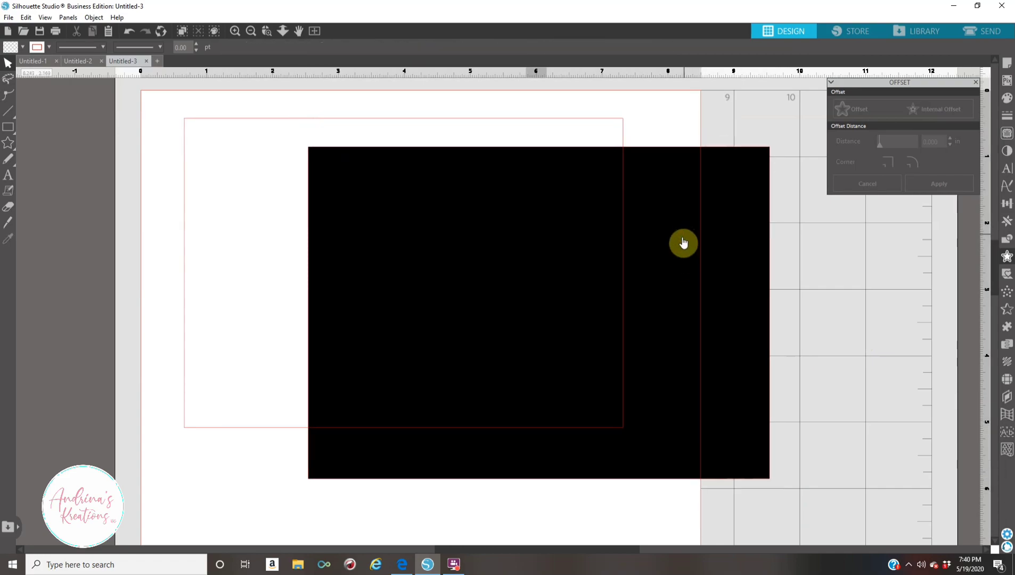
Step: Switch to Microsoft Edge and open the white-and-rainbow diagonal stripes image from the Bing image results
{"action": "left_click", "coordinate": [402, 564]}
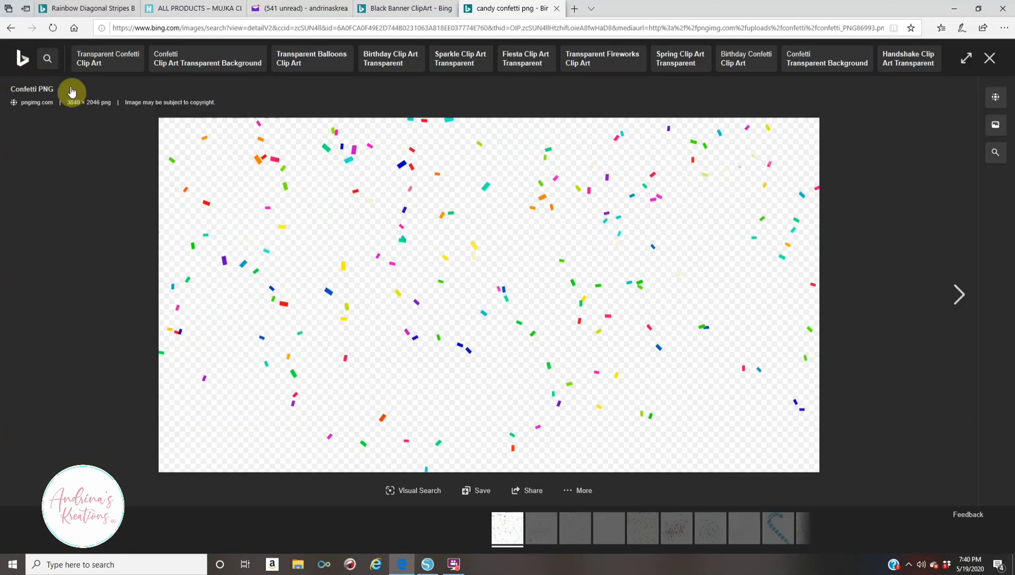
{"action": "left_click", "coordinate": [122, 4]}
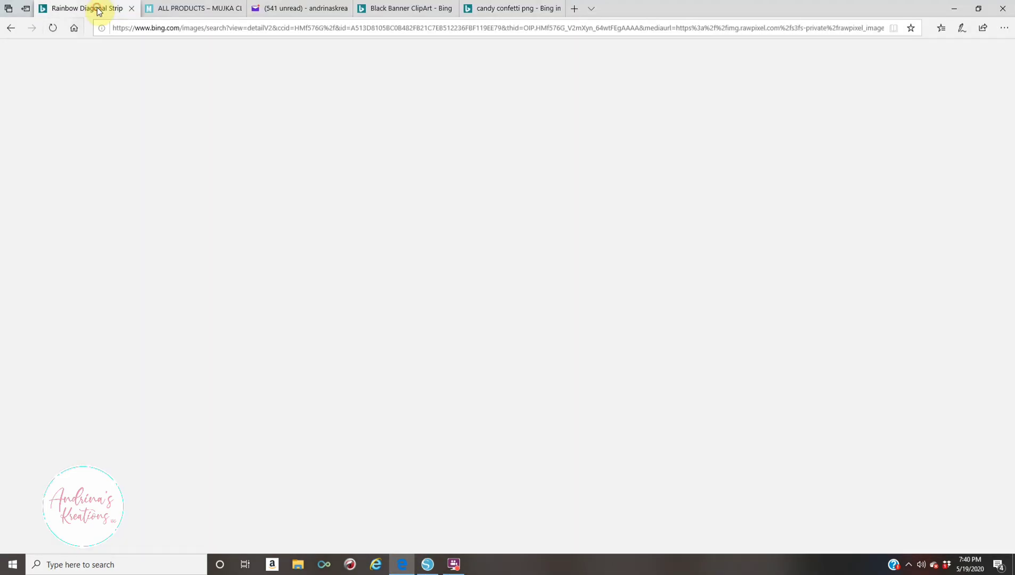
{"action": "left_click", "coordinate": [10, 30]}
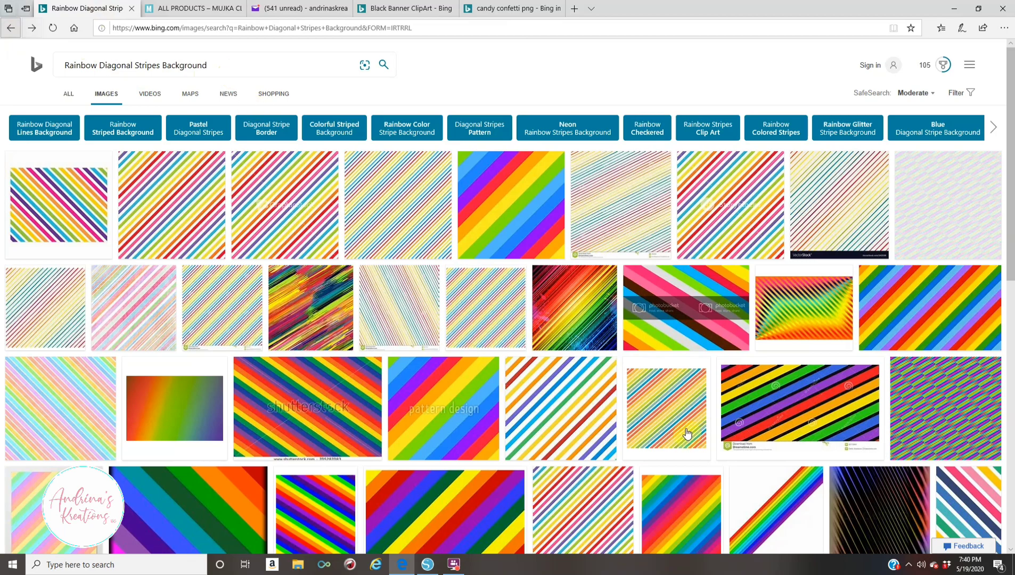
{"action": "left_click", "coordinate": [564, 392]}
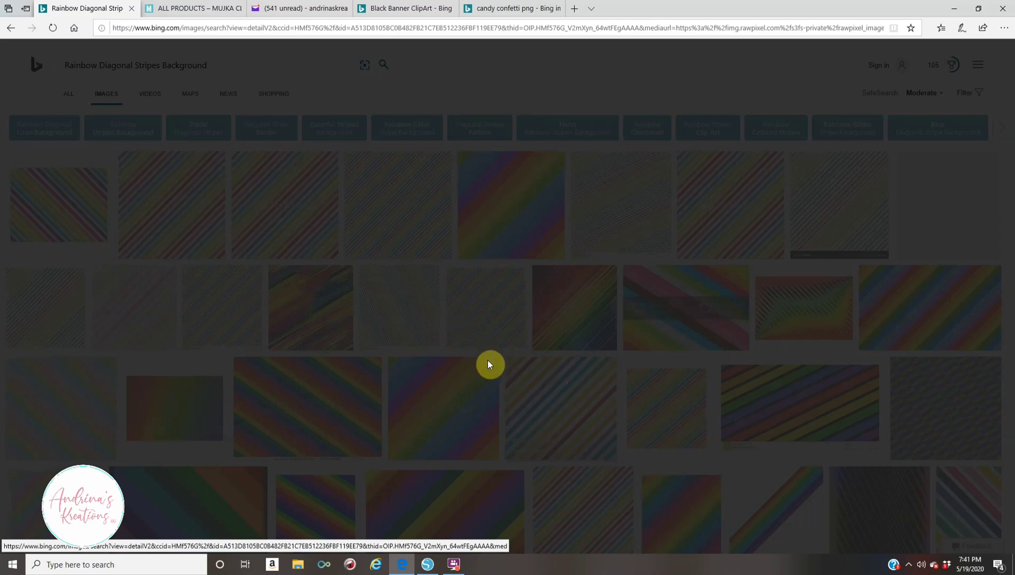
Step: Switch back to Silhouette Studio, paste the copied rainbow stripes image and move it over the page's left edge
{"action": "left_click", "coordinate": [429, 566]}
{"action": "right_click", "coordinate": [112, 247]}
{"action": "left_click", "coordinate": [137, 292]}
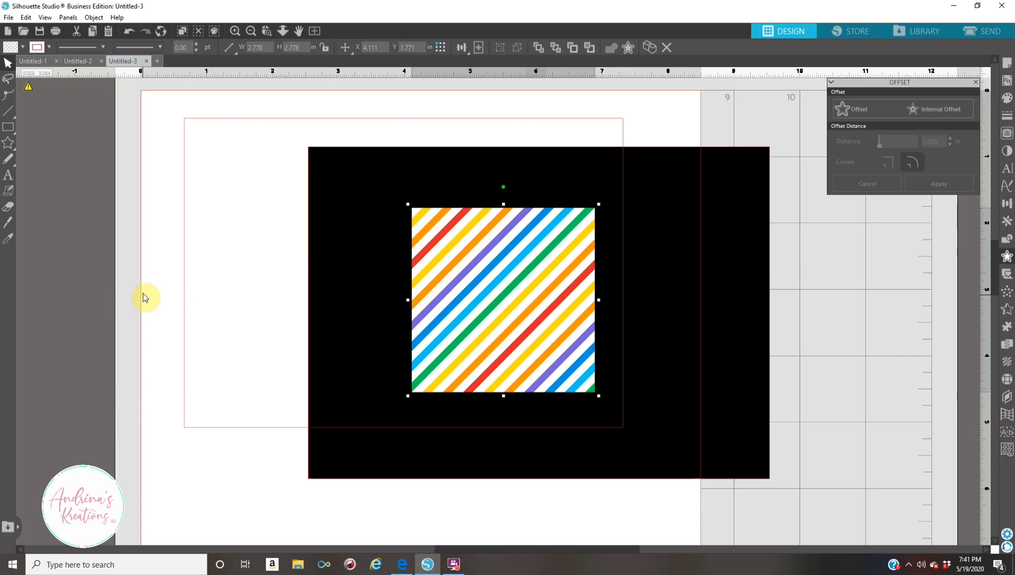
{"action": "left_click_drag", "start_coordinate": [514, 296], "coordinate": [122, 295]}
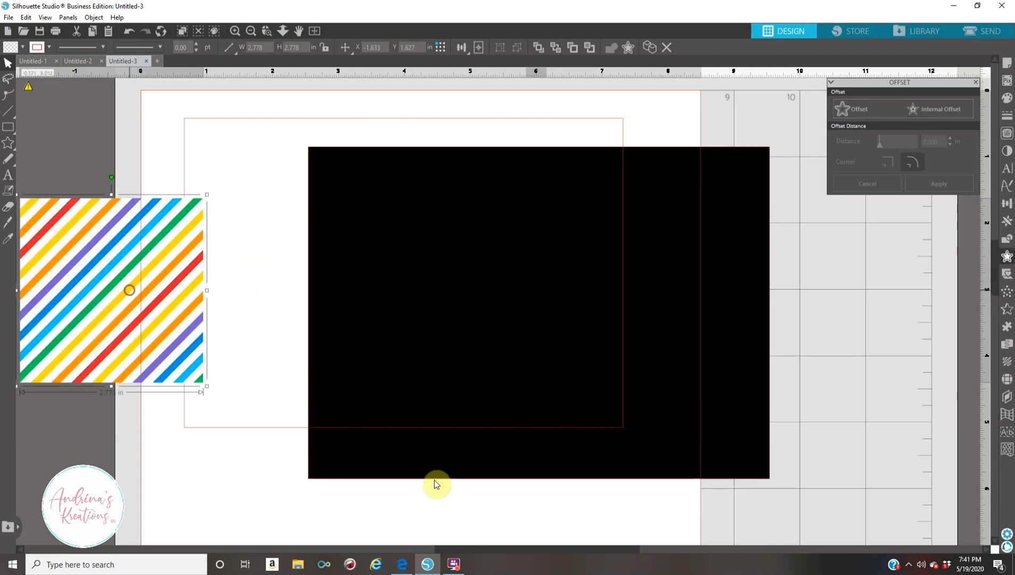
{"action": "left_click", "coordinate": [402, 567]}
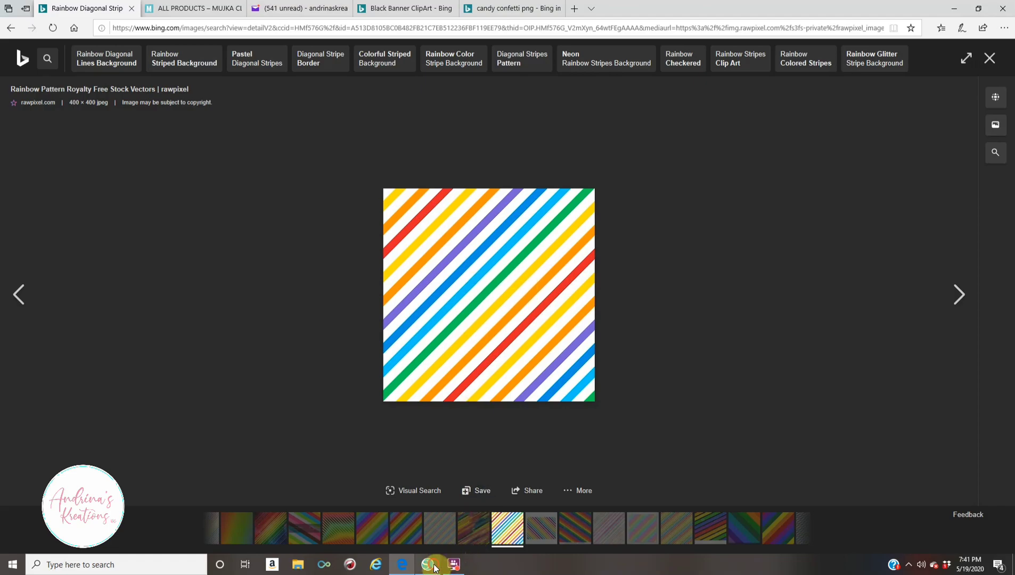
{"action": "left_click", "coordinate": [454, 564]}
{"action": "left_click", "coordinate": [8, 17]}
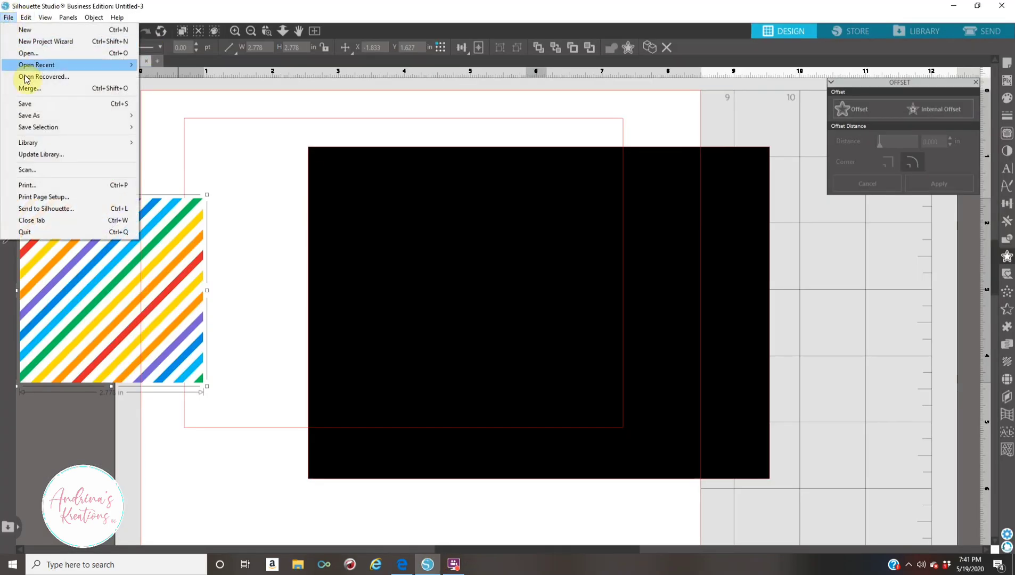
{"action": "left_click", "coordinate": [175, 105]}
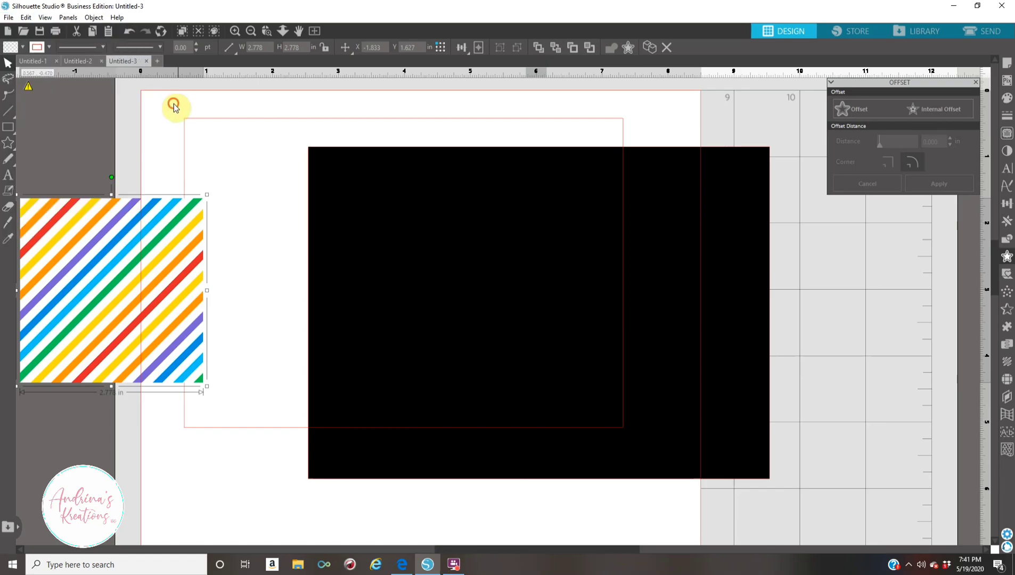
Step: Move the black rectangle further down and right, and shift the internal offset outline up and left
{"action": "left_click", "coordinate": [487, 299]}
{"action": "left_click_drag", "start_coordinate": [722, 221], "coordinate": [792, 287]}
{"action": "left_click_drag", "start_coordinate": [463, 118], "coordinate": [412, 35]}
{"action": "left_click_drag", "start_coordinate": [684, 330], "coordinate": [709, 288]}
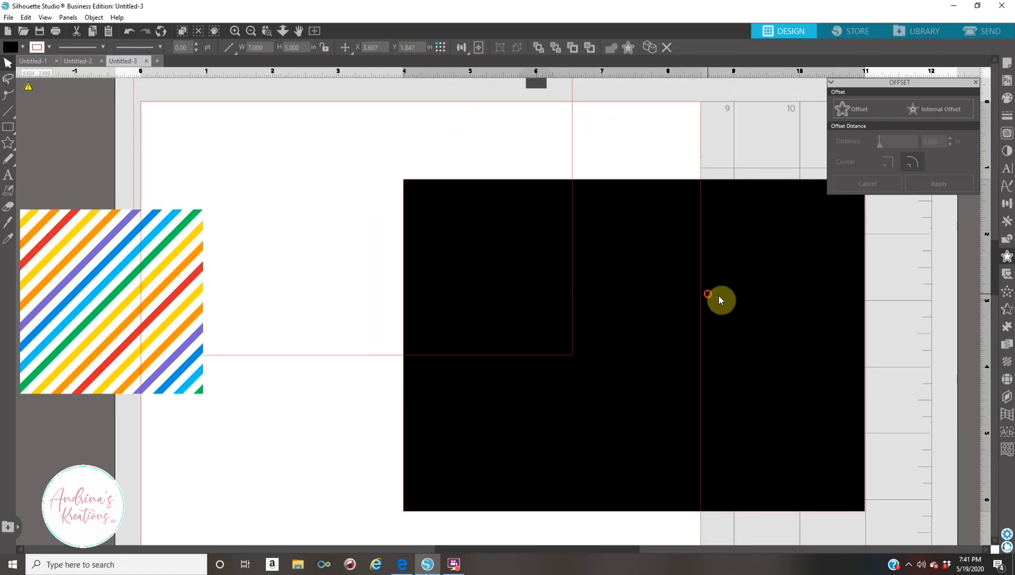
Step: Delete the internal offset outline and move the black rectangle to the page's upper-left area
{"action": "left_click", "coordinate": [260, 353]}
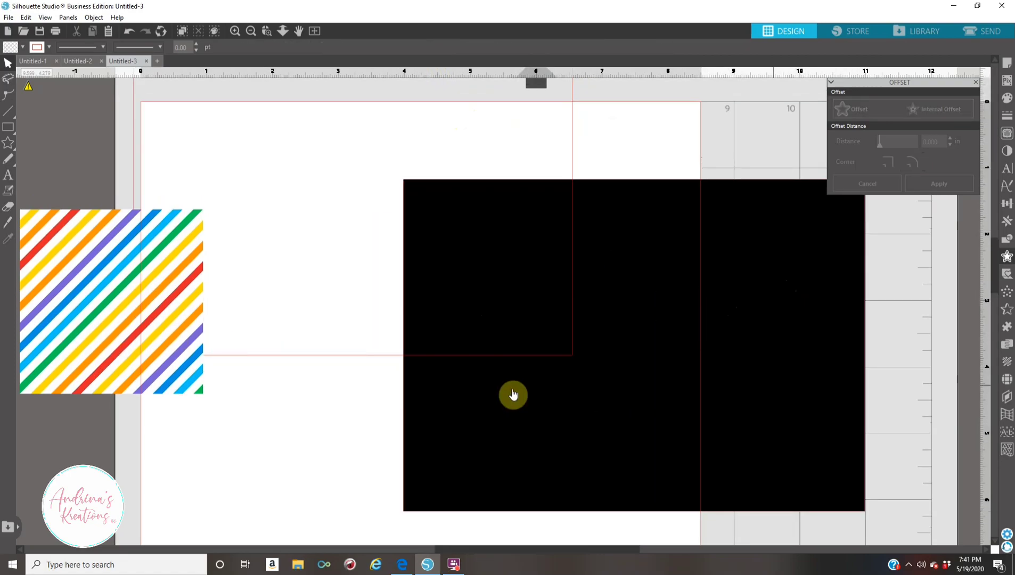
{"action": "left_click_drag", "start_coordinate": [271, 346], "coordinate": [3, 326]}
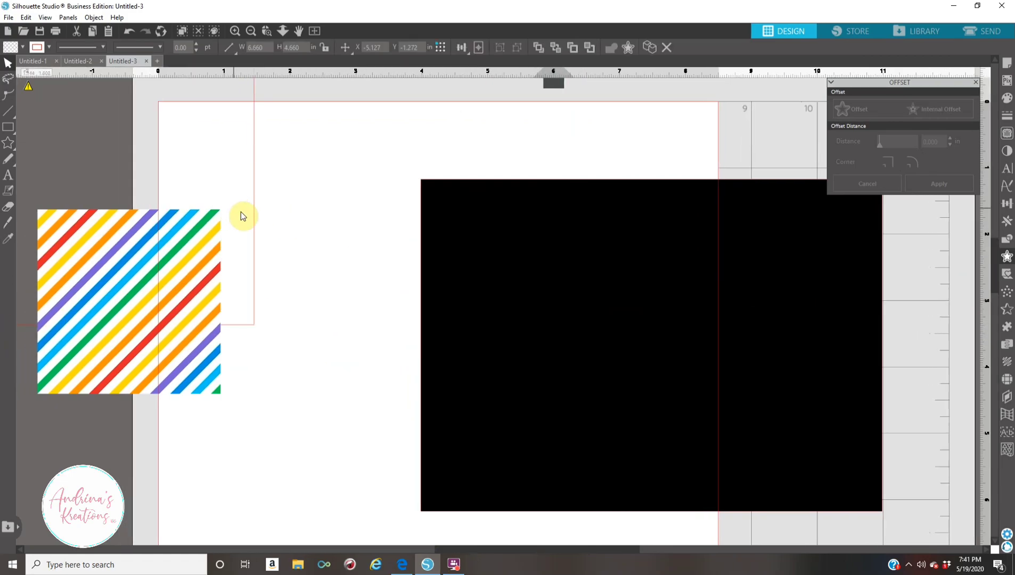
{"action": "left_click", "coordinate": [254, 197]}
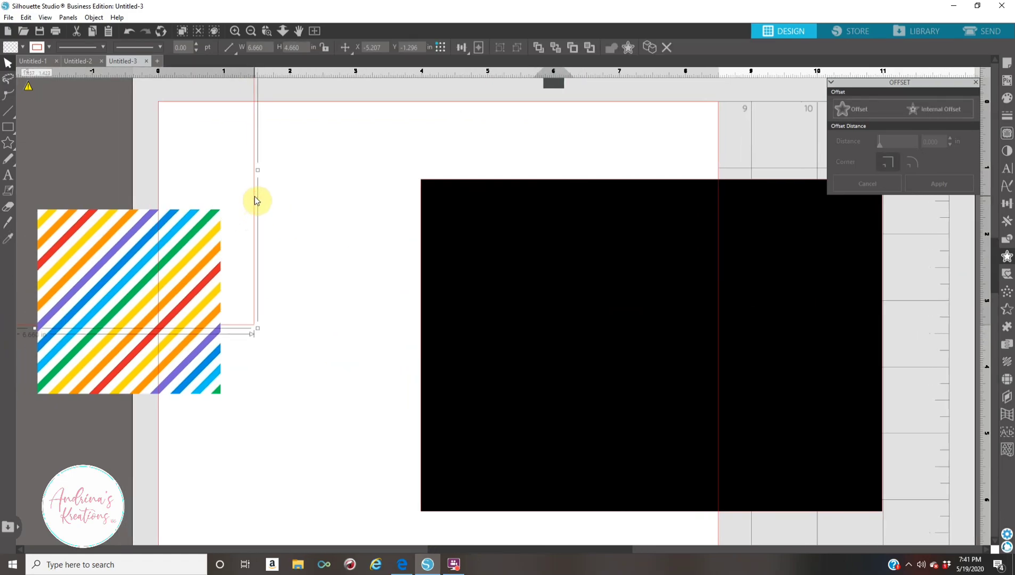
{"action": "key", "text": "Delete"}
{"action": "left_click_drag", "start_coordinate": [556, 284], "coordinate": [297, 231]}
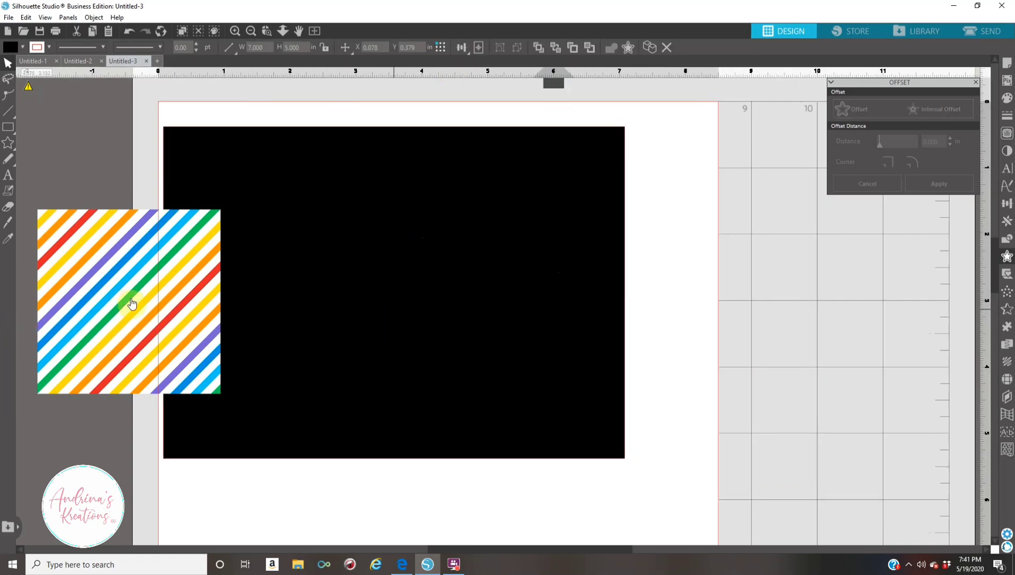
{"action": "left_click", "coordinate": [611, 249]}
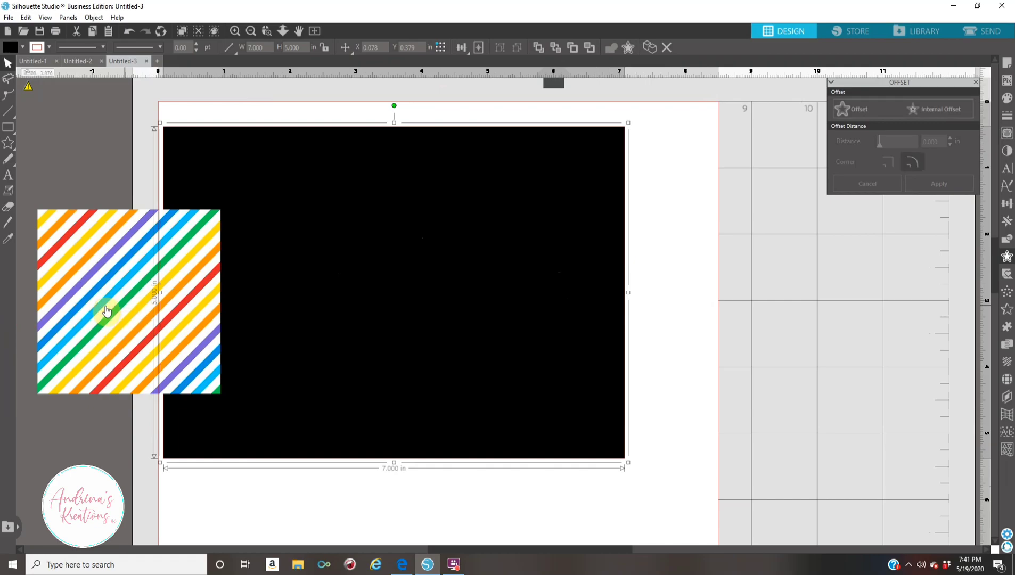
Step: Move the rainbow stripes image over the black rectangle's upper-left corner and enlarge it proportionally to about 7.2 in square
{"action": "left_click", "coordinate": [152, 347]}
{"action": "left_click_drag", "start_coordinate": [152, 348], "coordinate": [163, 188]}
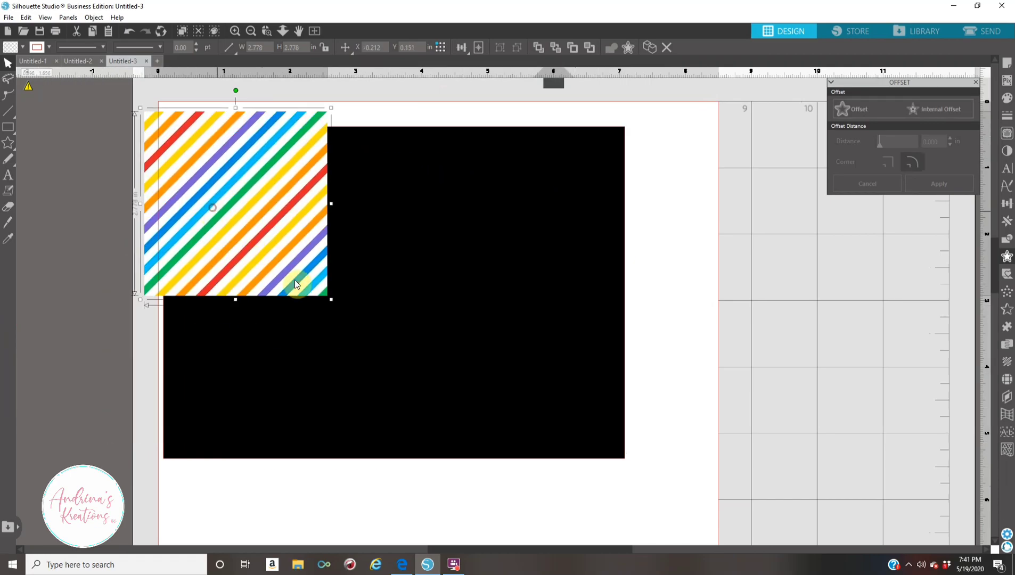
{"action": "left_click_drag", "start_coordinate": [318, 306], "coordinate": [609, 450]}
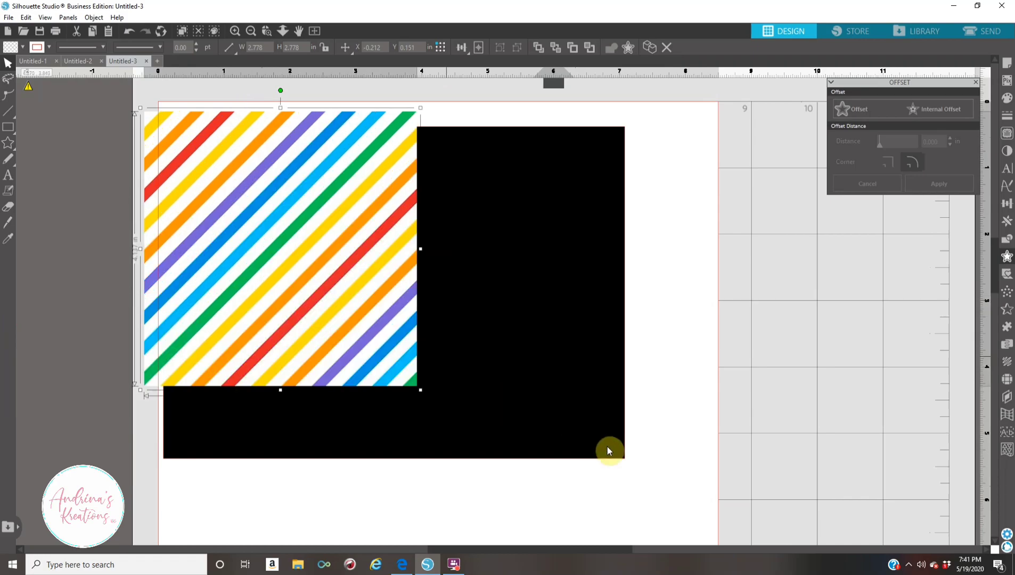
{"action": "left_click_drag", "start_coordinate": [676, 470], "coordinate": [677, 471]}
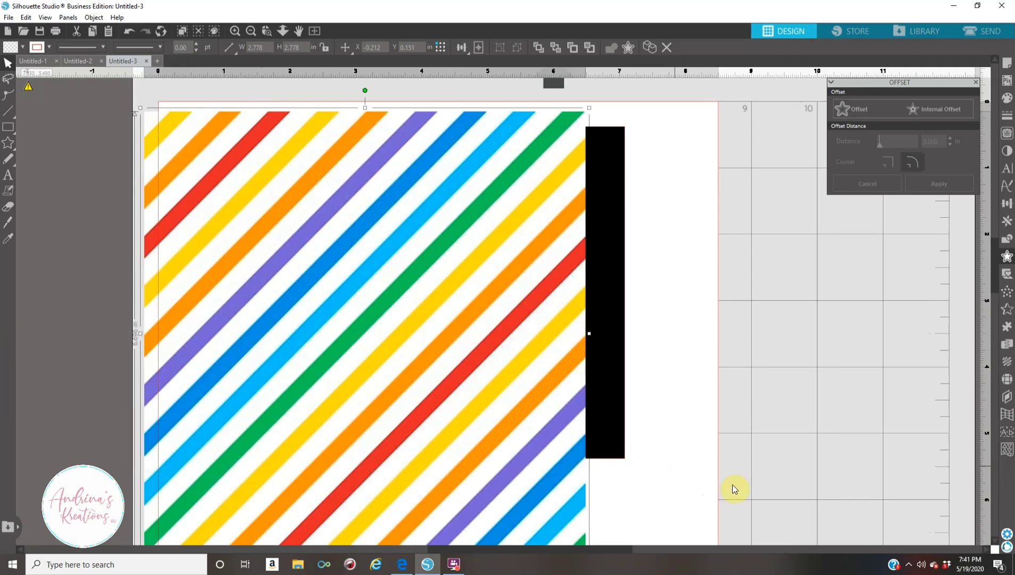
Step: Align the stripes image with the page's upper-left corner and stretch it to about 7.35 × 6.74 in, covering the black rectangle
{"action": "left_click", "coordinate": [476, 386]}
{"action": "left_click", "coordinate": [457, 378]}
{"action": "left_click", "coordinate": [559, 344]}
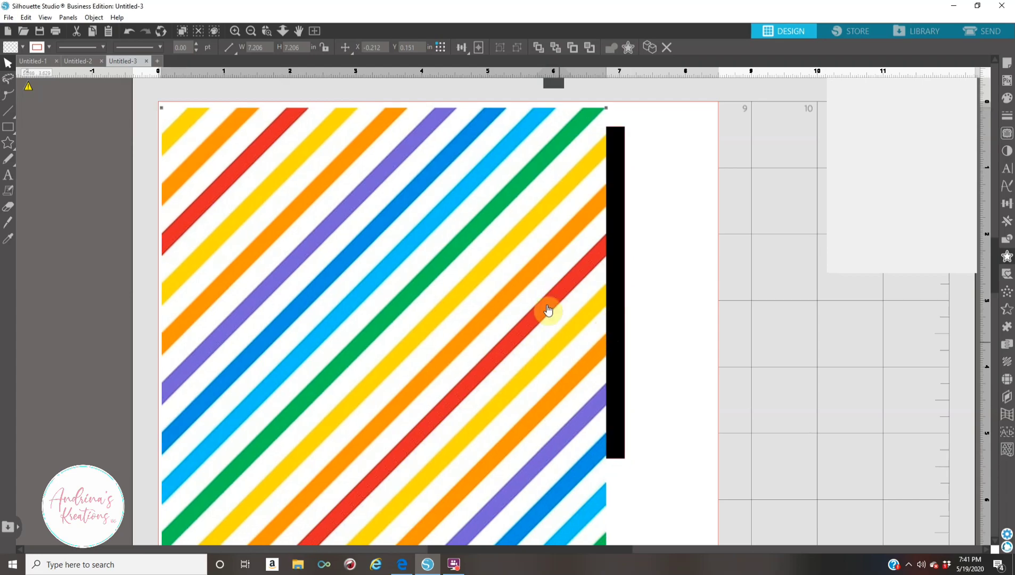
{"action": "double_click", "coordinate": [532, 319]}
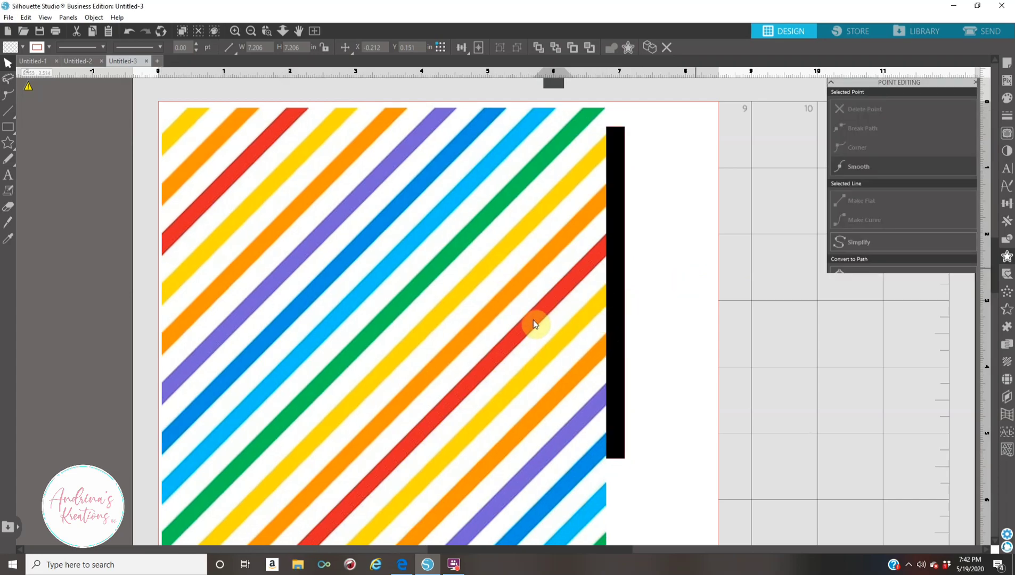
{"action": "left_click_drag", "start_coordinate": [610, 332], "coordinate": [651, 333]}
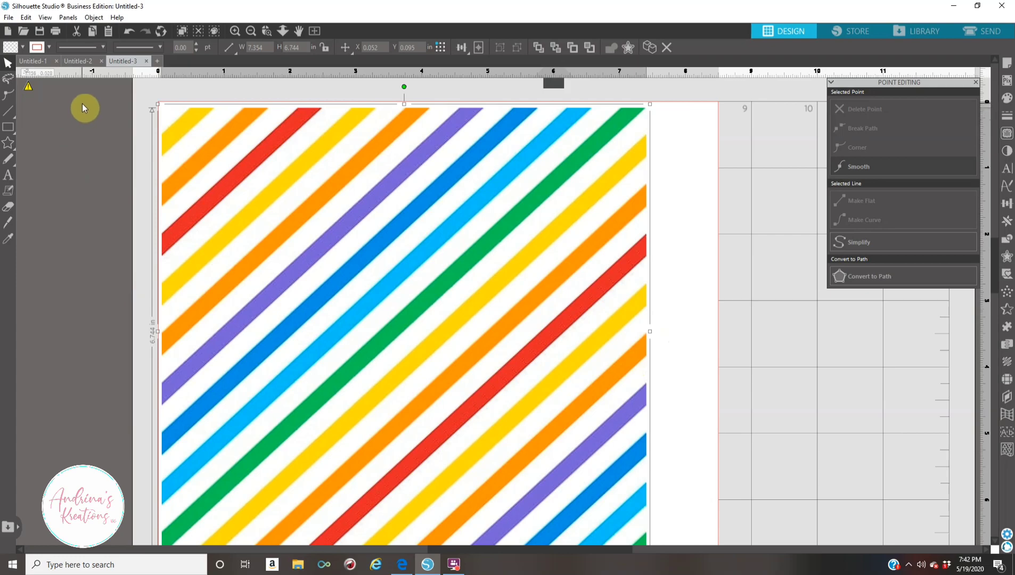
Step: Crop the stripes image to the black rectangle's shape and move the cropped piece slightly right on the page
{"action": "left_click_drag", "start_coordinate": [82, 105], "coordinate": [795, 406]}
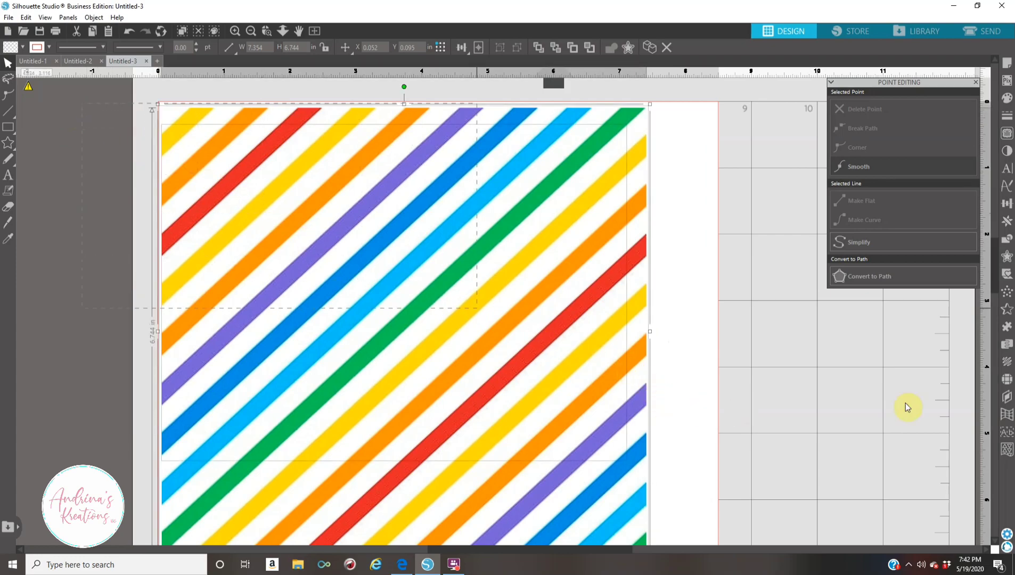
{"action": "left_click", "coordinate": [1007, 242]}
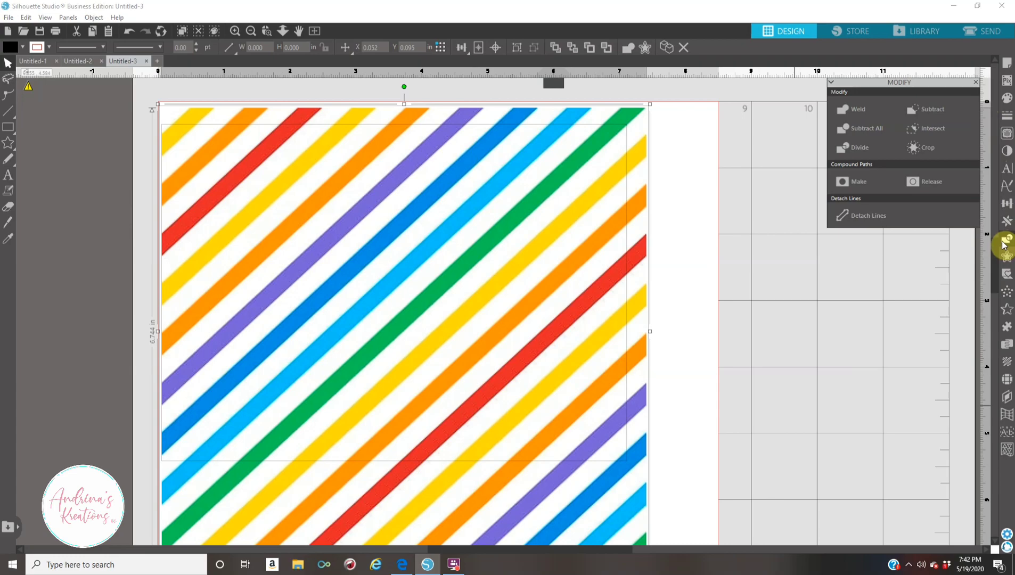
{"action": "left_click", "coordinate": [931, 146]}
{"action": "mouse_move", "coordinate": [554, 273]}
{"action": "left_mouse_down"}
{"action": "mouse_move", "coordinate": [574, 265]}
{"action": "mouse_move", "coordinate": [551, 287]}
{"action": "mouse_move", "coordinate": [549, 278]}
{"action": "left_mouse_up"}
{"action": "left_click", "coordinate": [683, 268]}
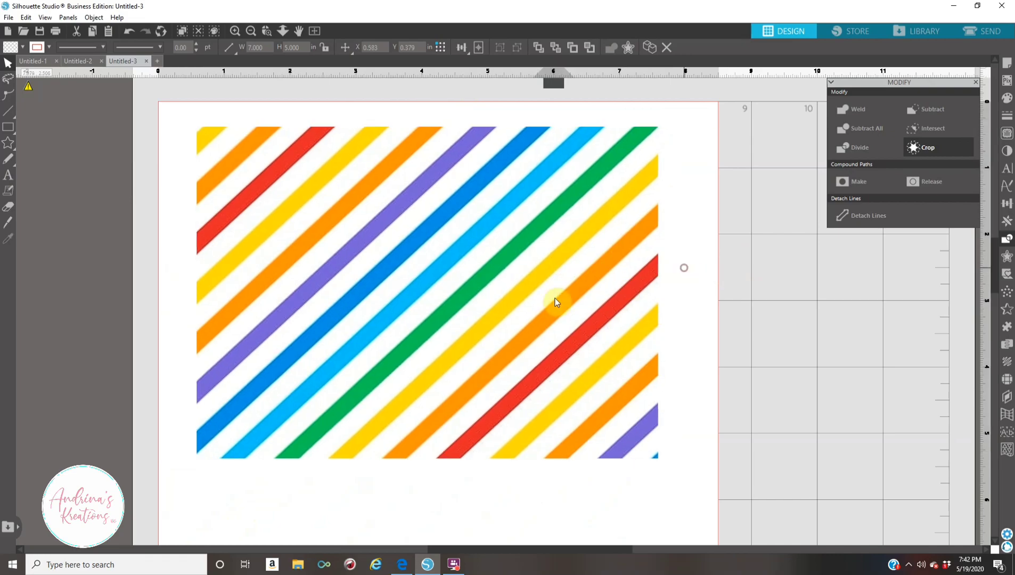
Step: Create an internal offset of the cropped stripes rectangle with a distance of 0.185 in and square corners
{"action": "left_click", "coordinate": [517, 297]}
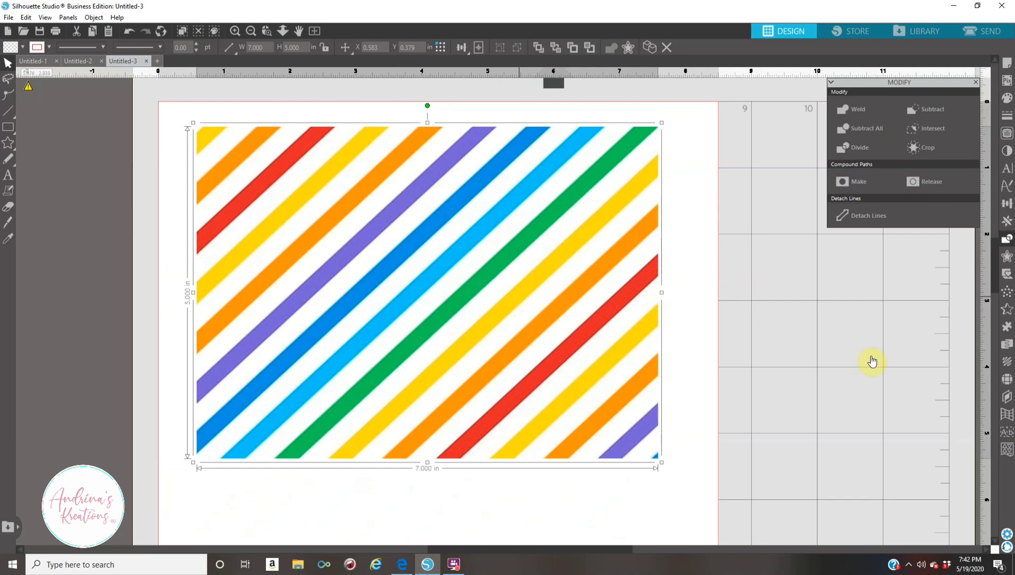
{"action": "left_click", "coordinate": [1008, 258]}
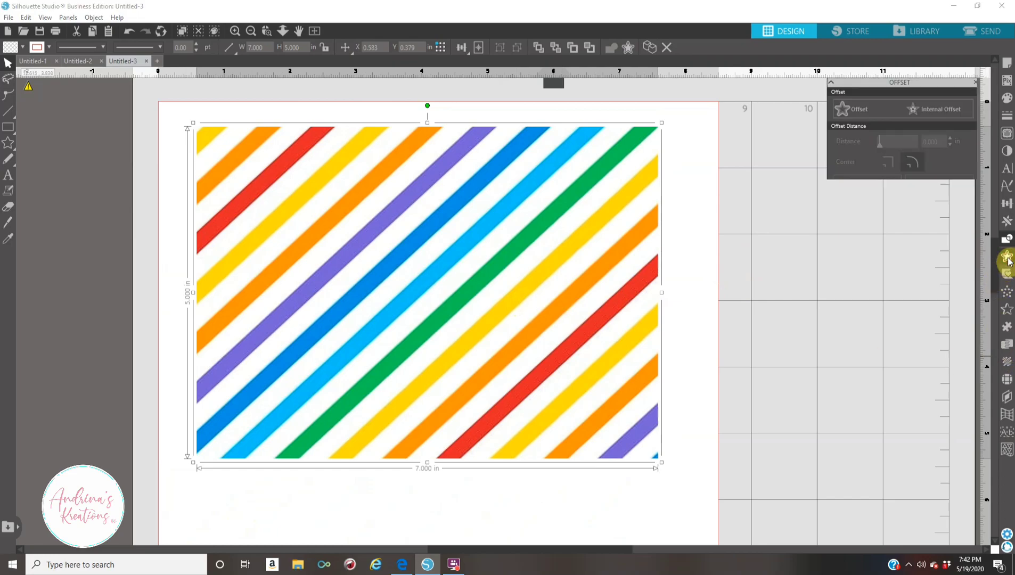
{"action": "left_click", "coordinate": [923, 112]}
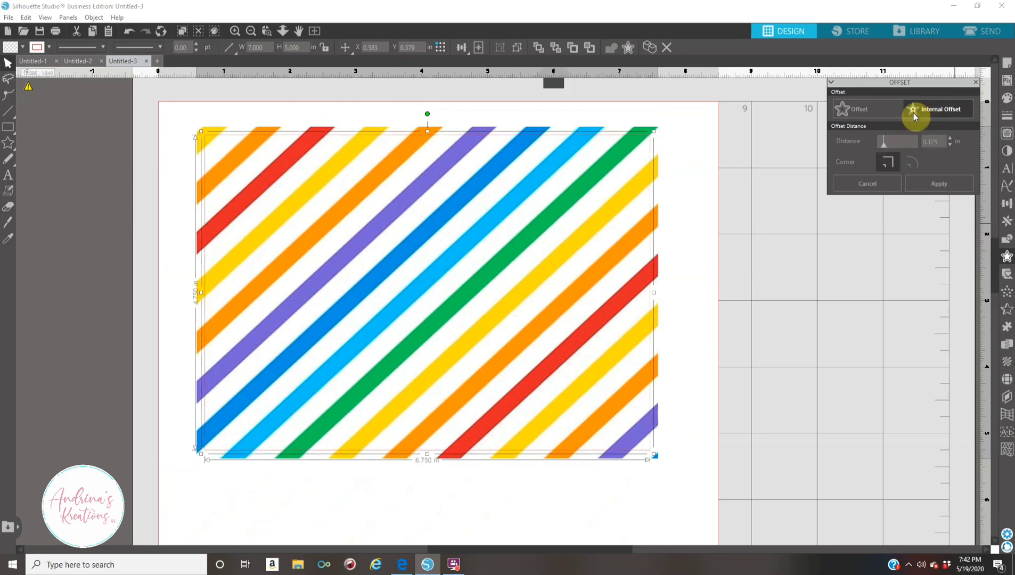
{"action": "left_click", "coordinate": [885, 140]}
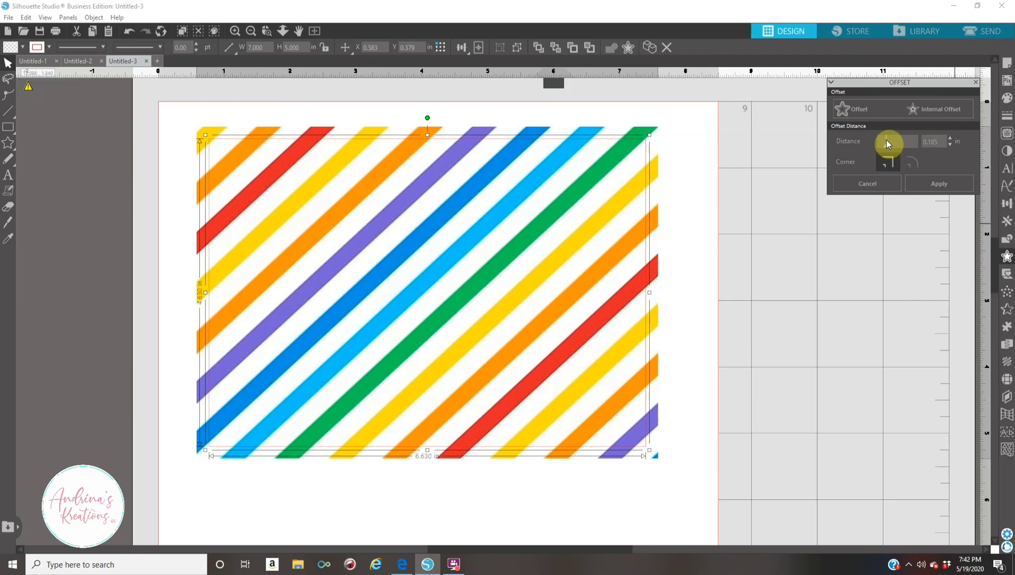
Step: Fill the internal offset rectangle with black
{"action": "left_click", "coordinate": [1007, 100]}
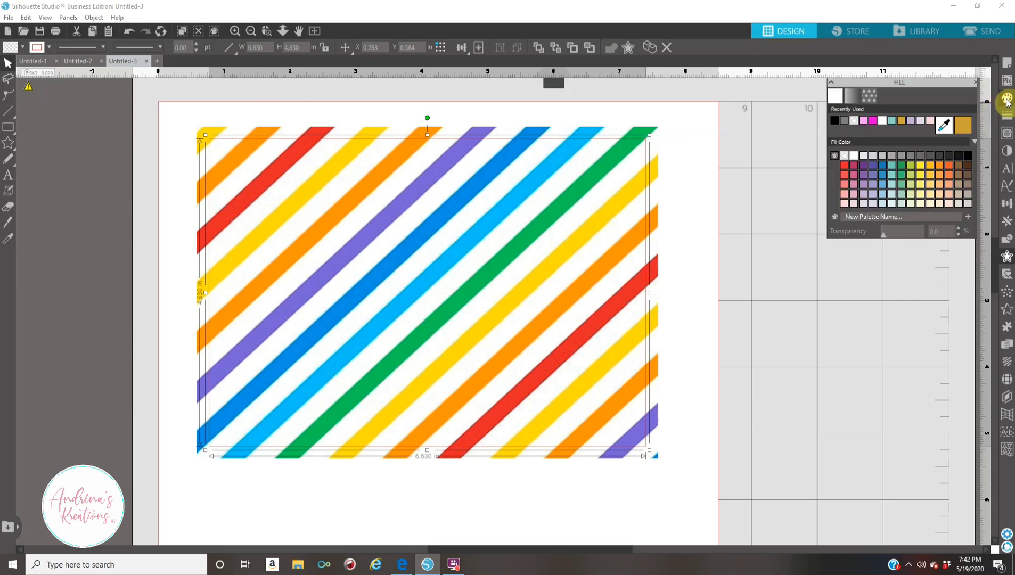
{"action": "left_click", "coordinate": [833, 122]}
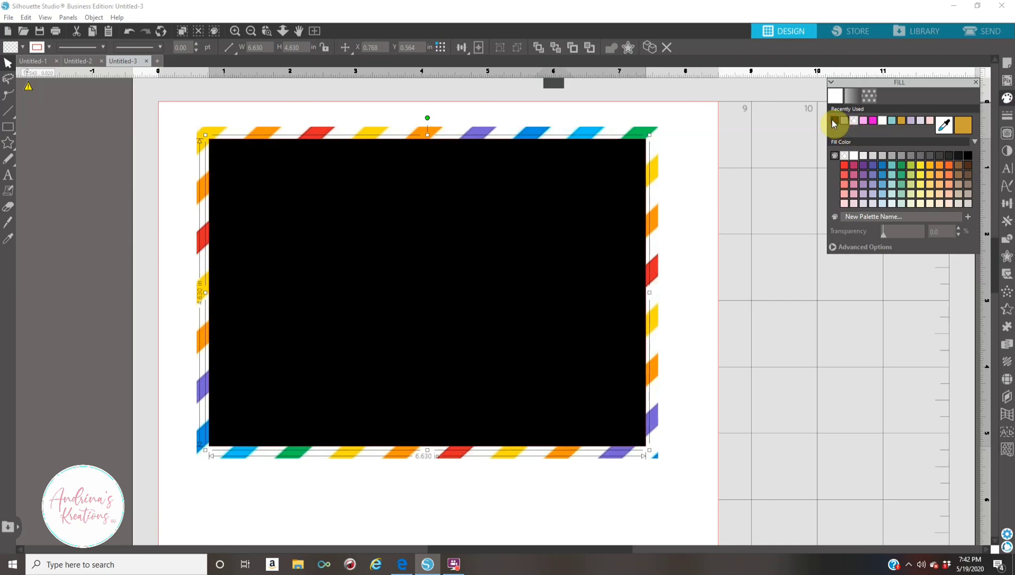
{"action": "left_click", "coordinate": [789, 286]}
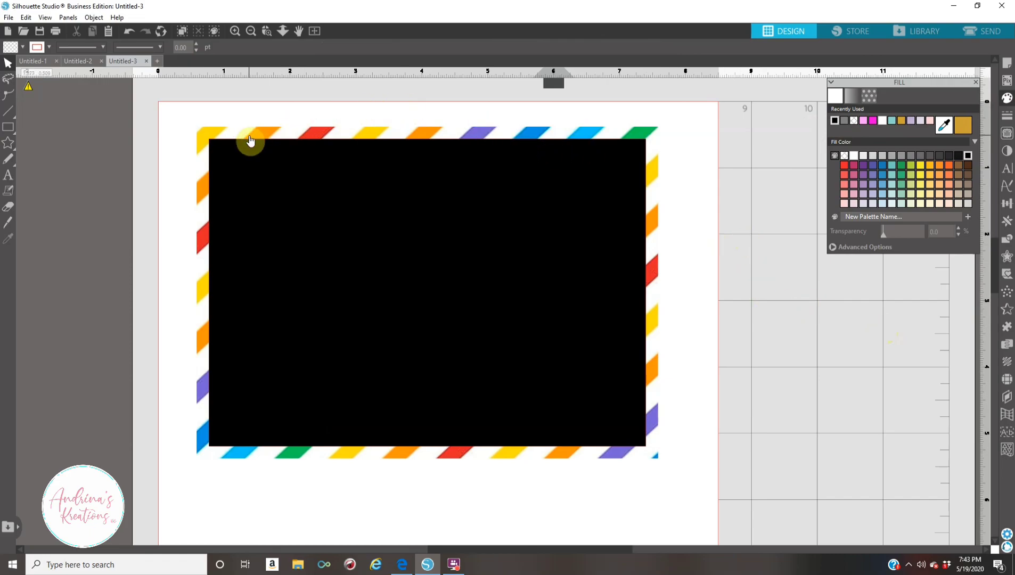
Step: Set the line color of the outer striped rectangle to red
{"action": "left_click", "coordinate": [337, 133]}
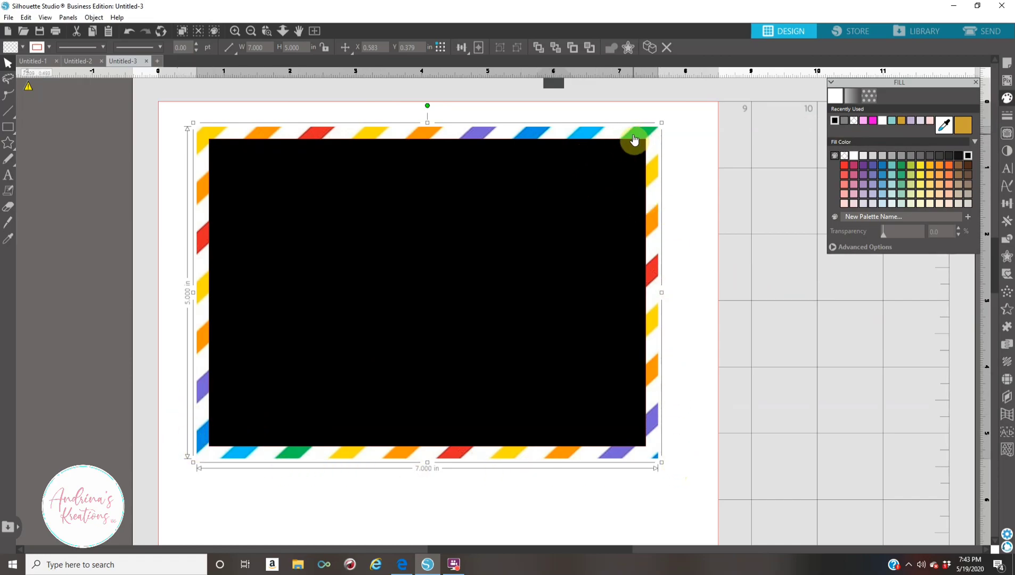
{"action": "left_click", "coordinate": [443, 131]}
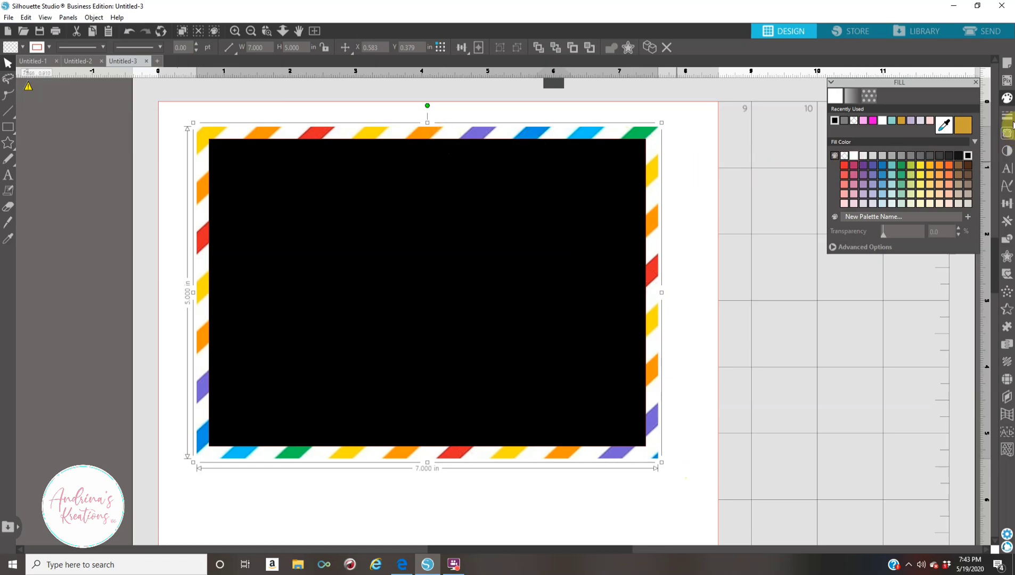
{"action": "left_click", "coordinate": [1009, 117]}
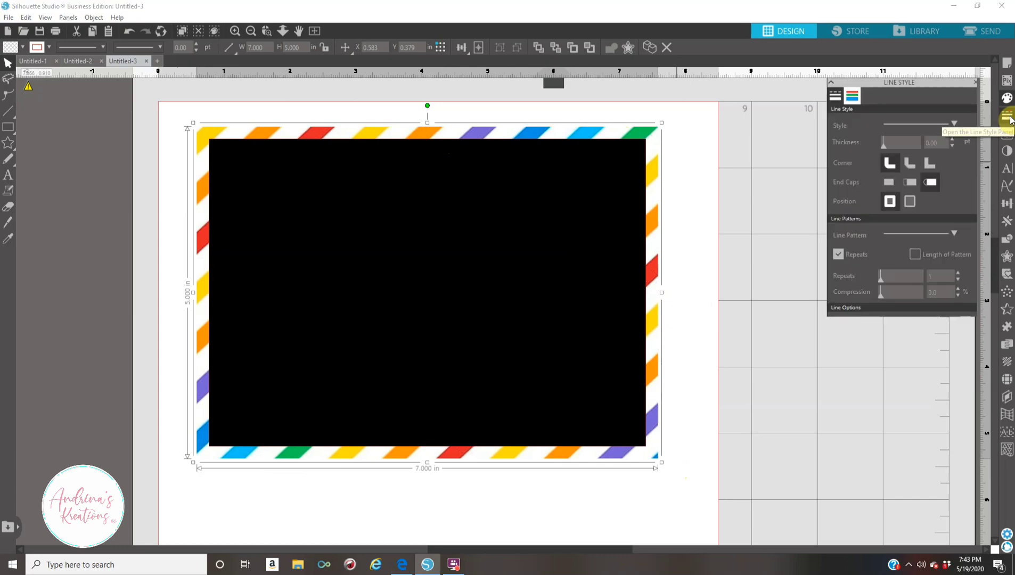
{"action": "left_click", "coordinate": [1009, 99]}
{"action": "left_click", "coordinate": [1007, 121]}
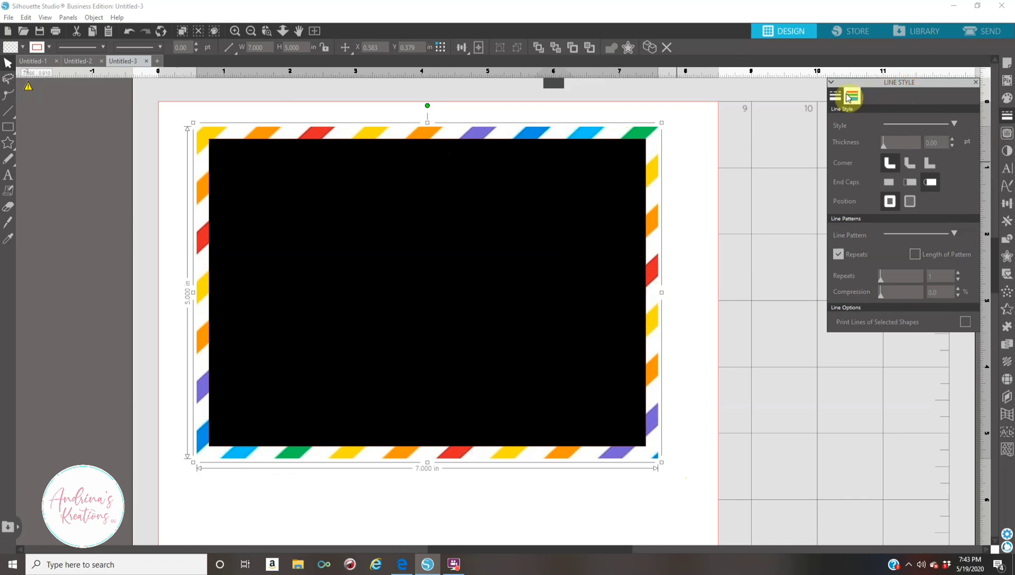
{"action": "left_click", "coordinate": [852, 98]}
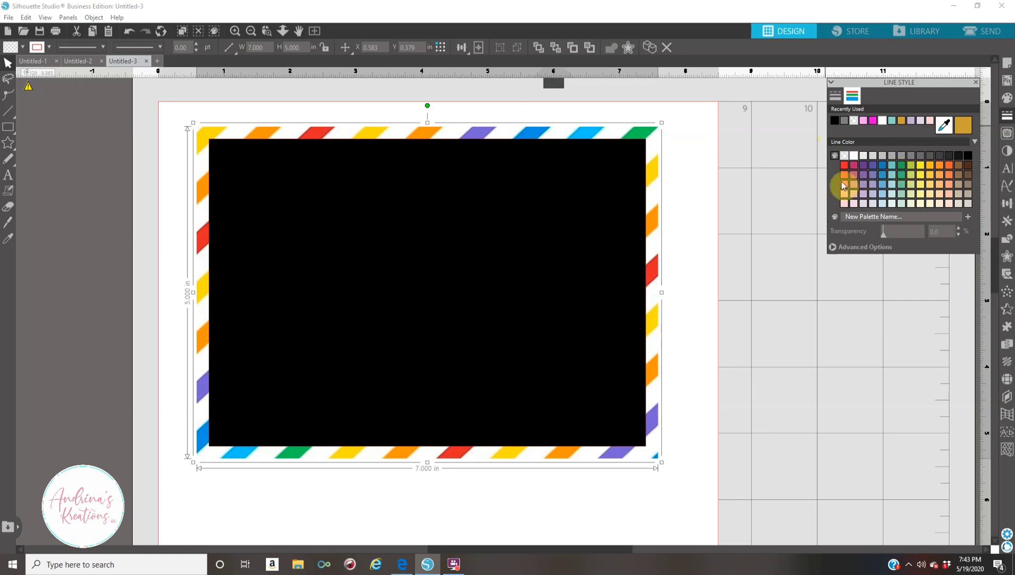
{"action": "left_click", "coordinate": [845, 165]}
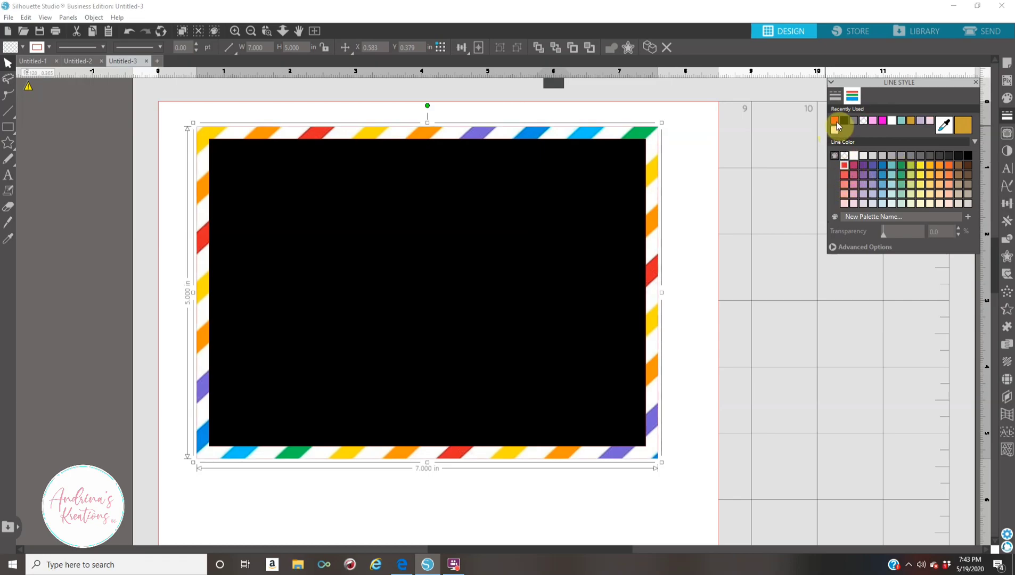
Step: Set the striped rectangle's line thickness to 0.25 pt and inspect its outline up close
{"action": "left_click", "coordinate": [834, 98]}
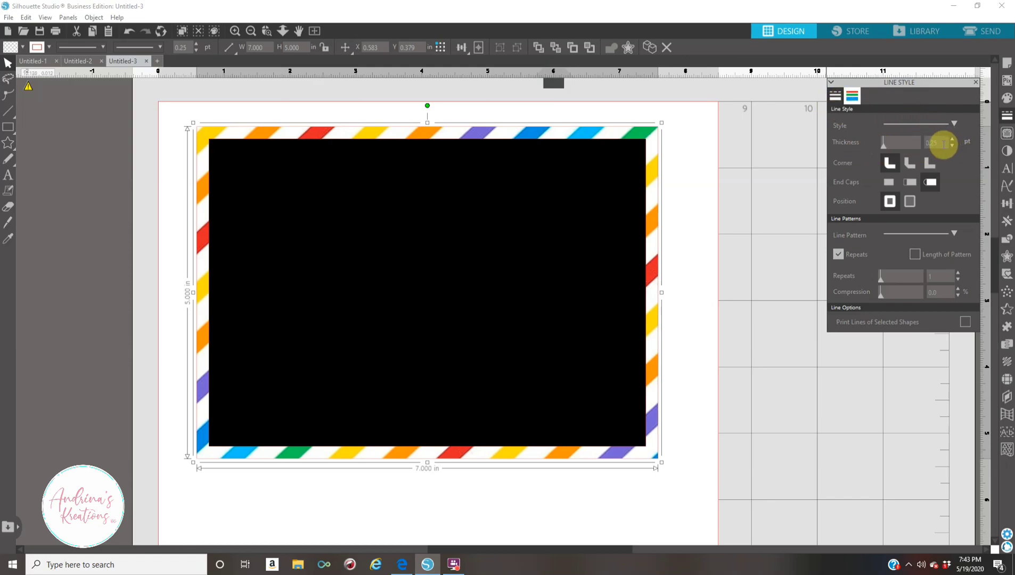
{"action": "left_click", "coordinate": [852, 98]}
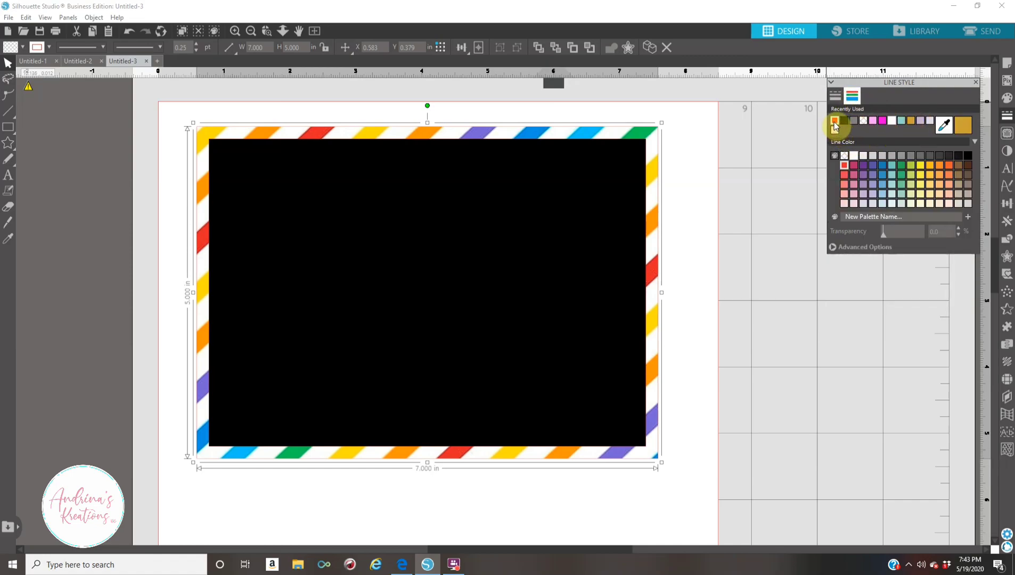
{"action": "left_click", "coordinate": [739, 199]}
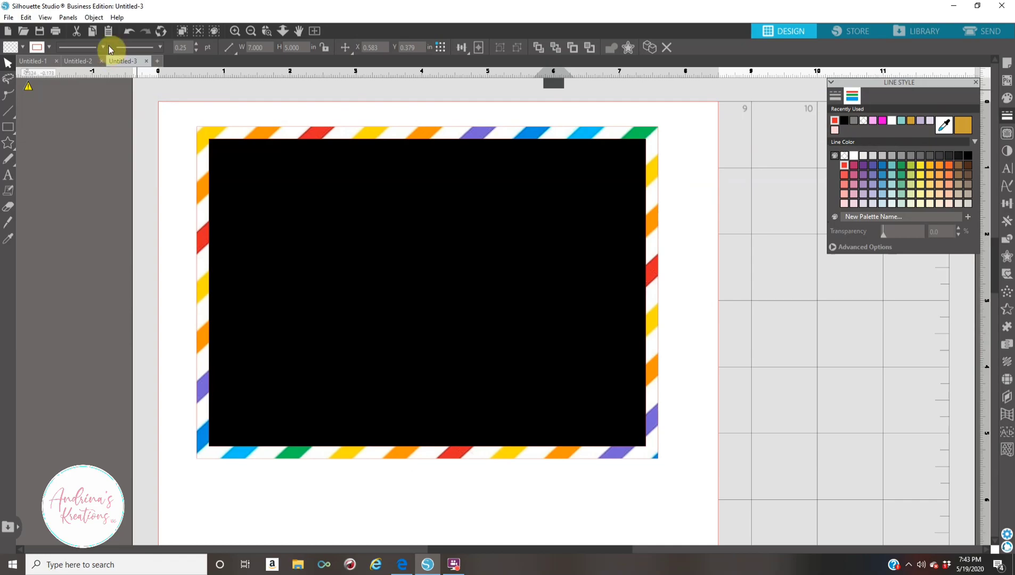
{"action": "left_click", "coordinate": [235, 30]}
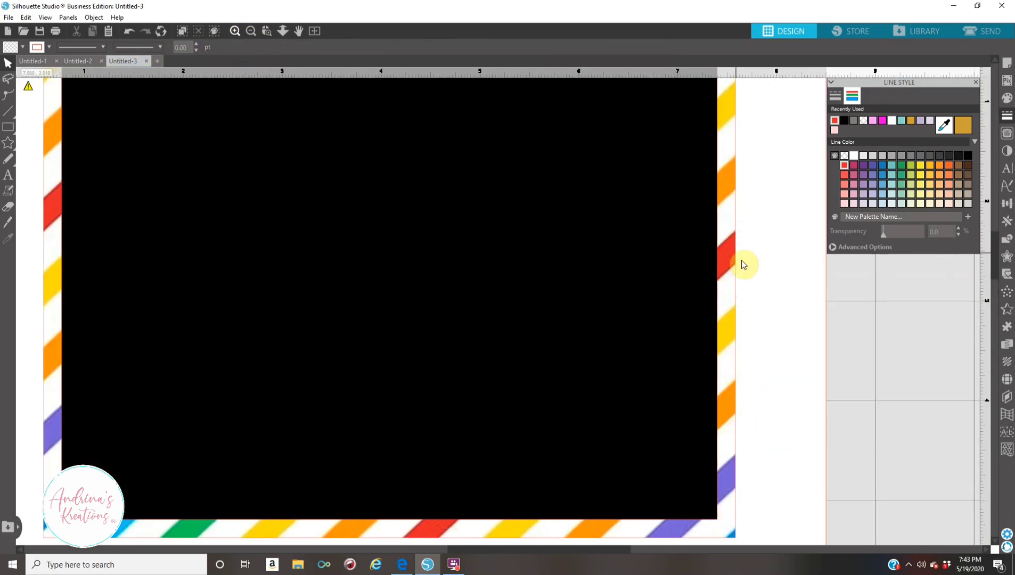
Step: Group the striped border with the black inner rectangle and position the group near the top of the Letter page
{"action": "left_click", "coordinate": [251, 30]}
{"action": "left_click", "coordinate": [424, 274]}
{"action": "left_click_drag", "start_coordinate": [424, 271], "coordinate": [738, 495]}
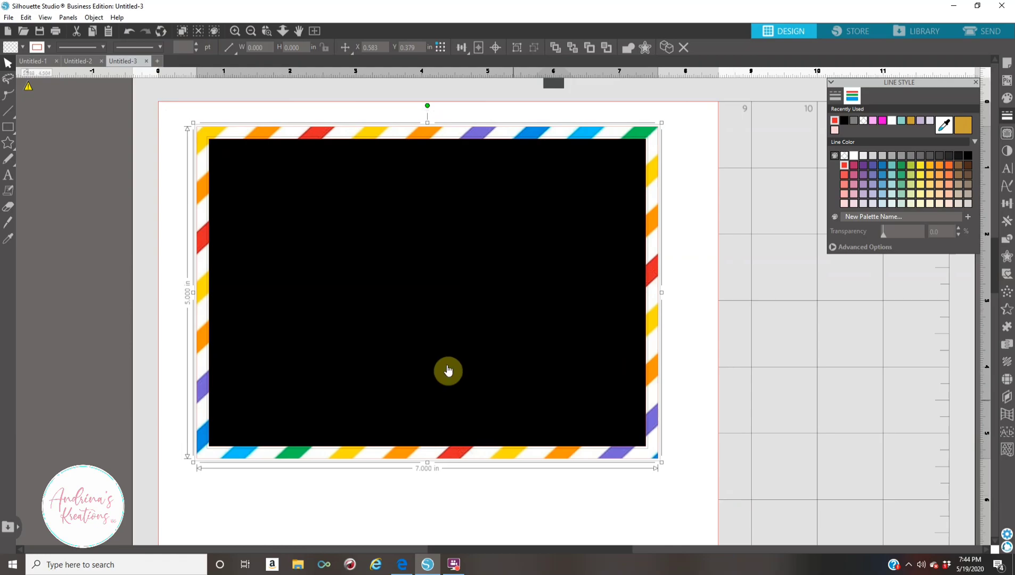
{"action": "right_click", "coordinate": [448, 371]}
{"action": "left_click", "coordinate": [464, 258]}
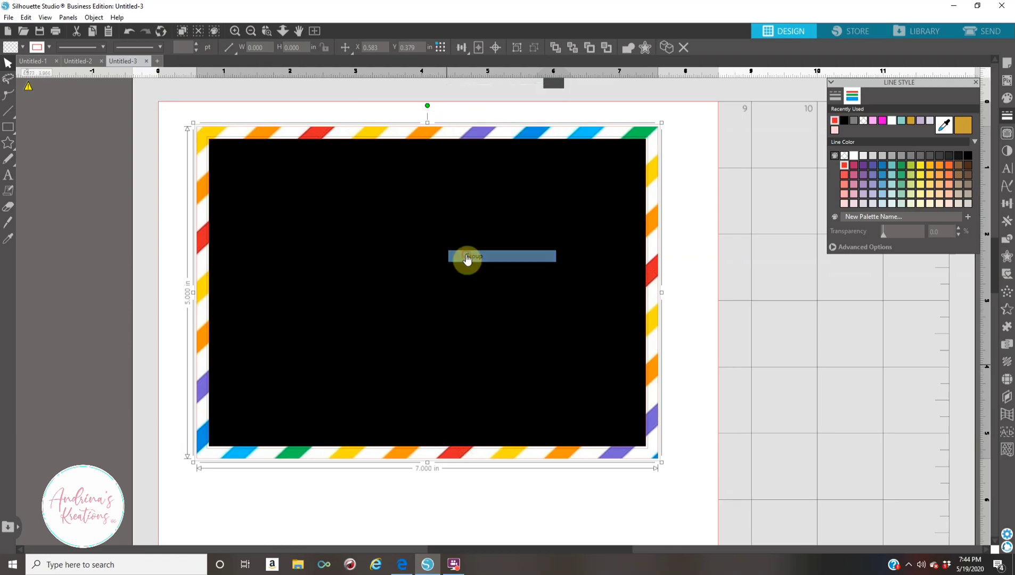
{"action": "left_click_drag", "start_coordinate": [466, 260], "coordinate": [426, 315]}
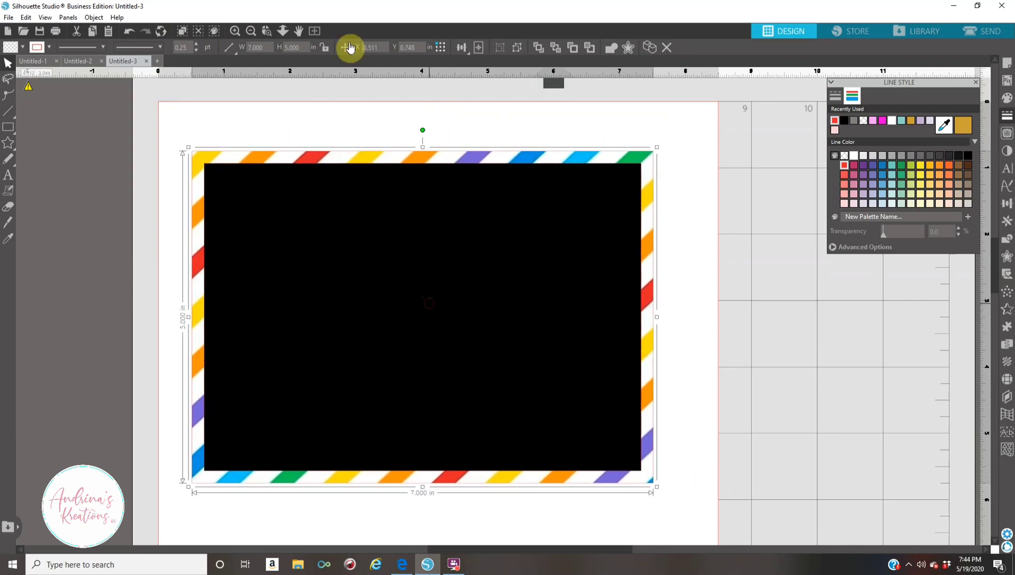
{"action": "left_click", "coordinate": [254, 29]}
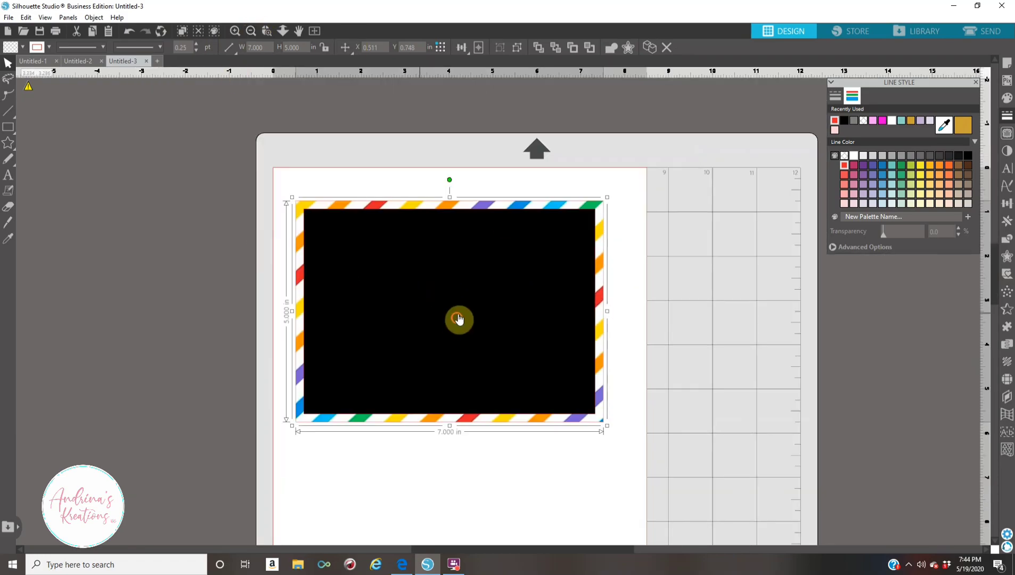
{"action": "left_click_drag", "start_coordinate": [461, 310], "coordinate": [461, 303]}
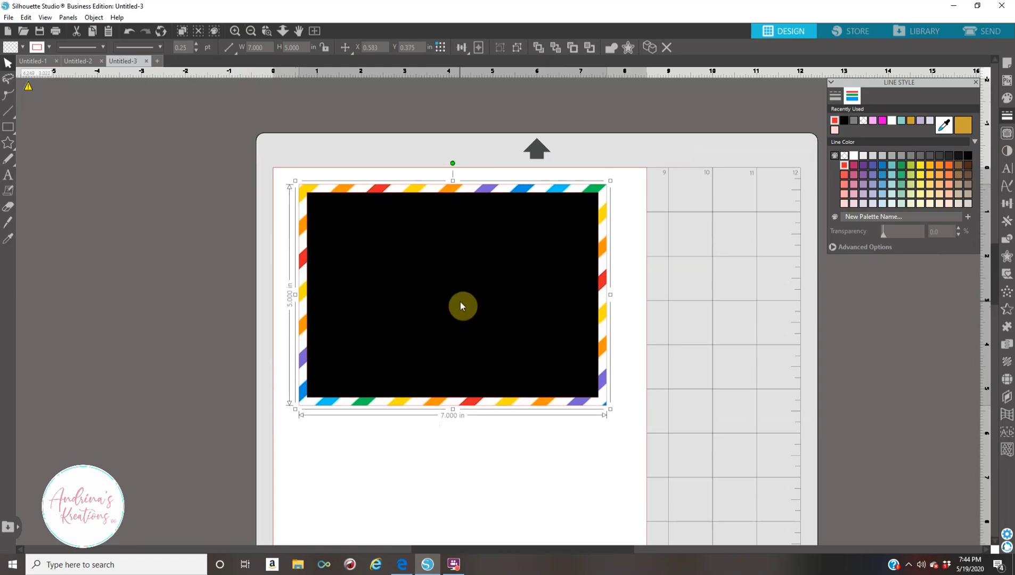
{"action": "left_click", "coordinate": [148, 272]}
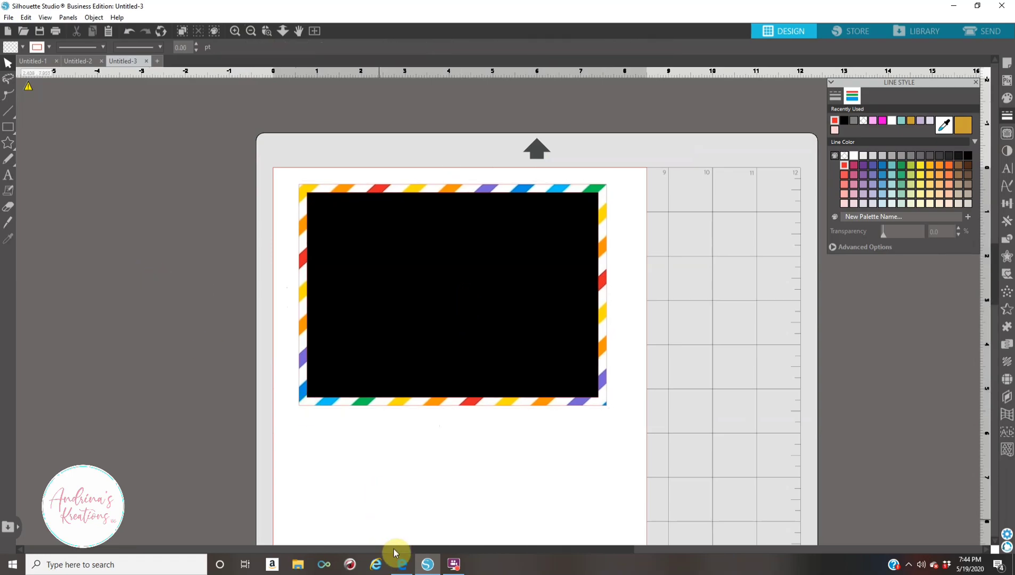
Step: Switch to the browser and open the first Confetti PNG image from the candy confetti png search results
{"action": "left_click", "coordinate": [403, 567]}
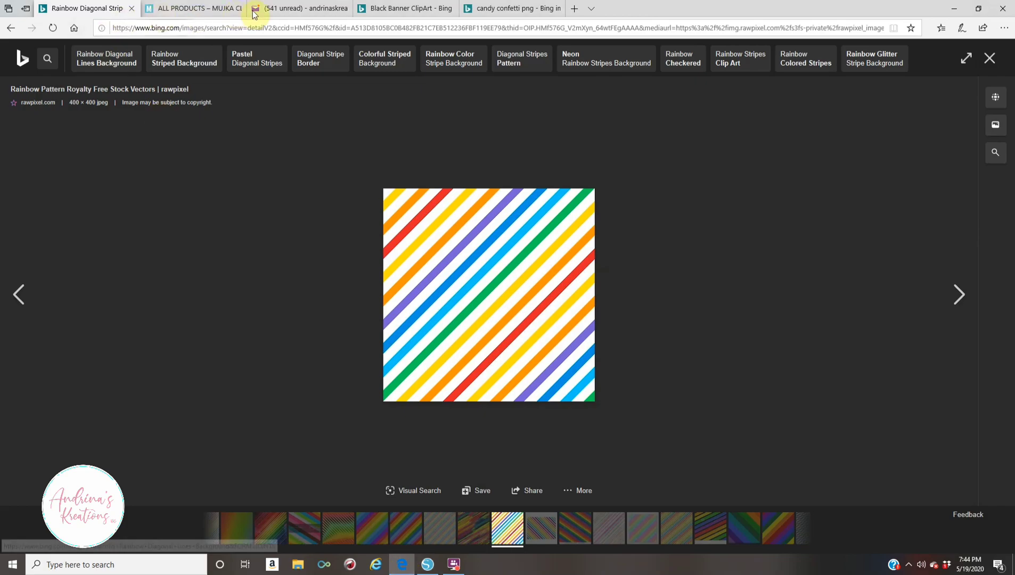
{"action": "left_click", "coordinate": [519, 9]}
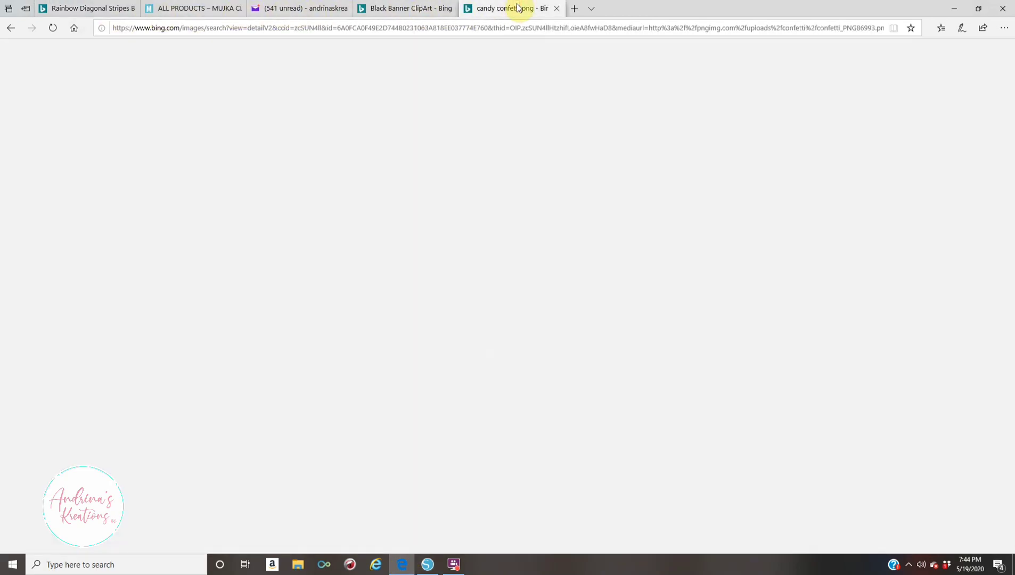
{"action": "left_click", "coordinate": [11, 28]}
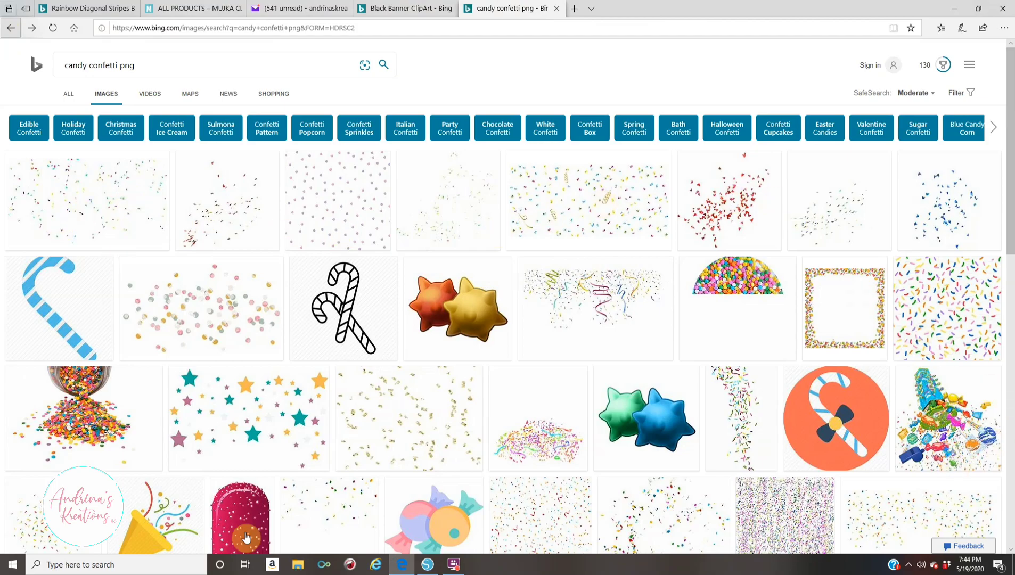
{"action": "left_click", "coordinate": [82, 204]}
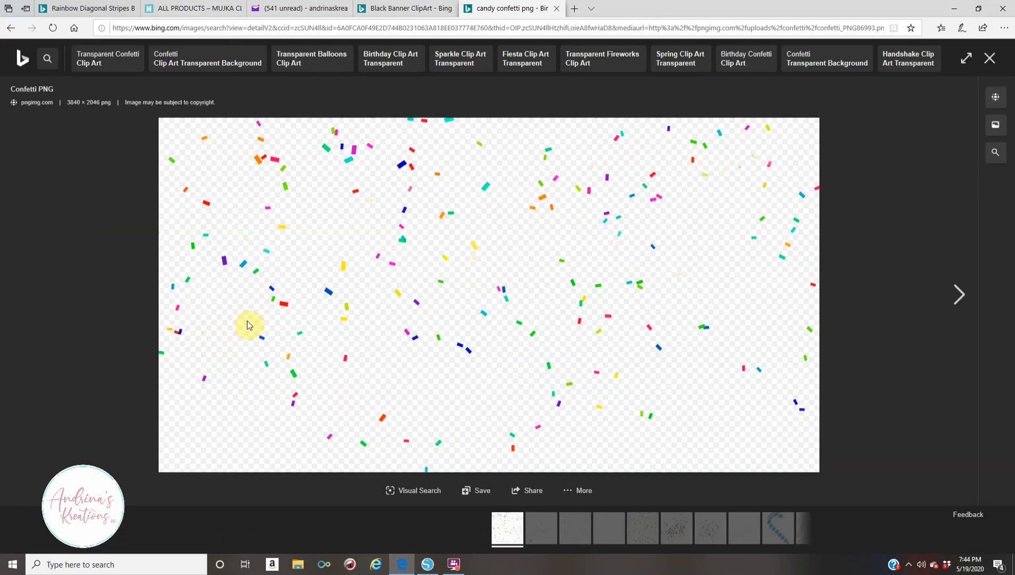
{"action": "right_click", "coordinate": [273, 303]}
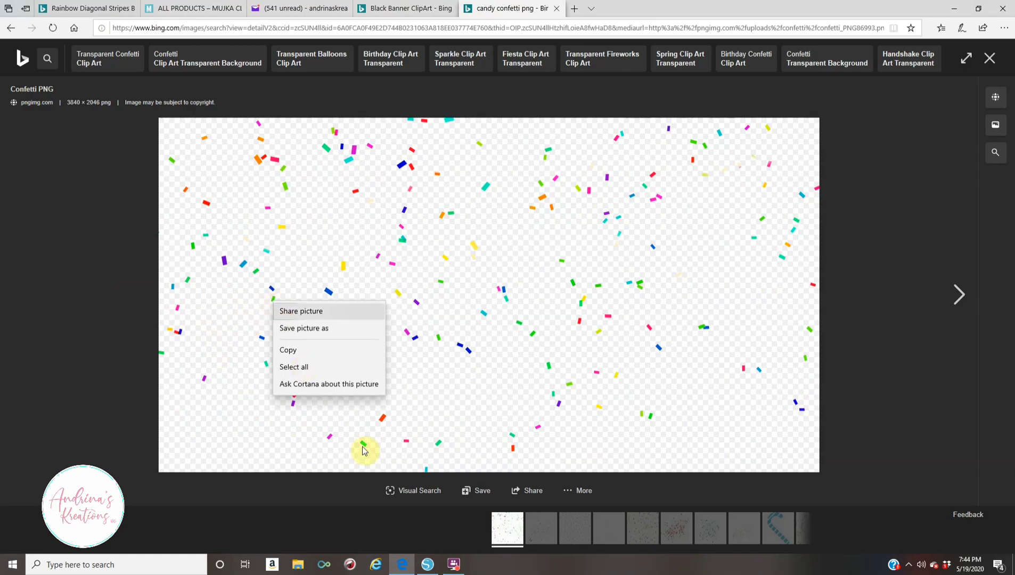
Step: Switch back to Silhouette Studio and merge confetti_PNG86993 from the Birthday pictures folder into the design
{"action": "left_click", "coordinate": [426, 566]}
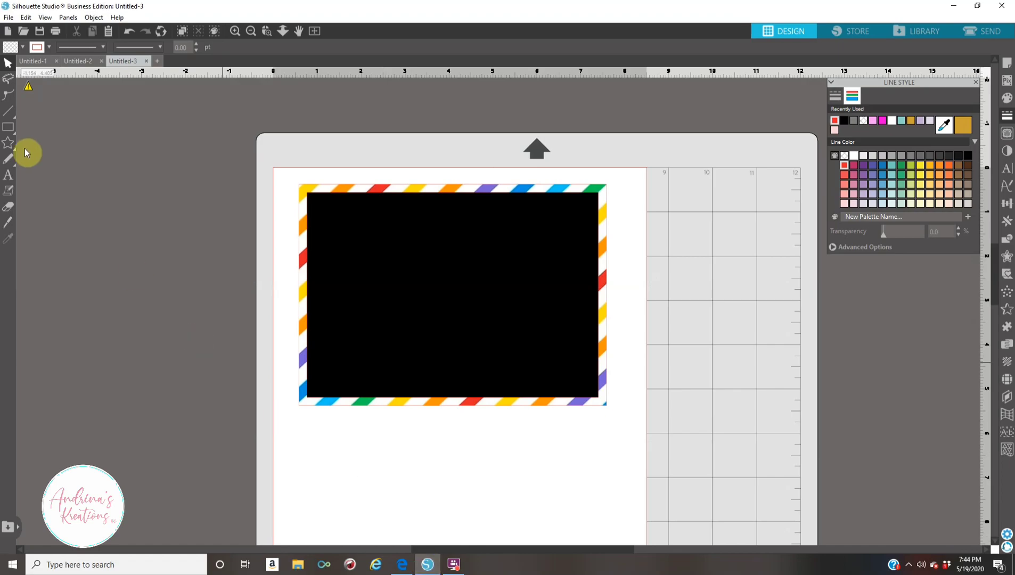
{"action": "left_click", "coordinate": [10, 17]}
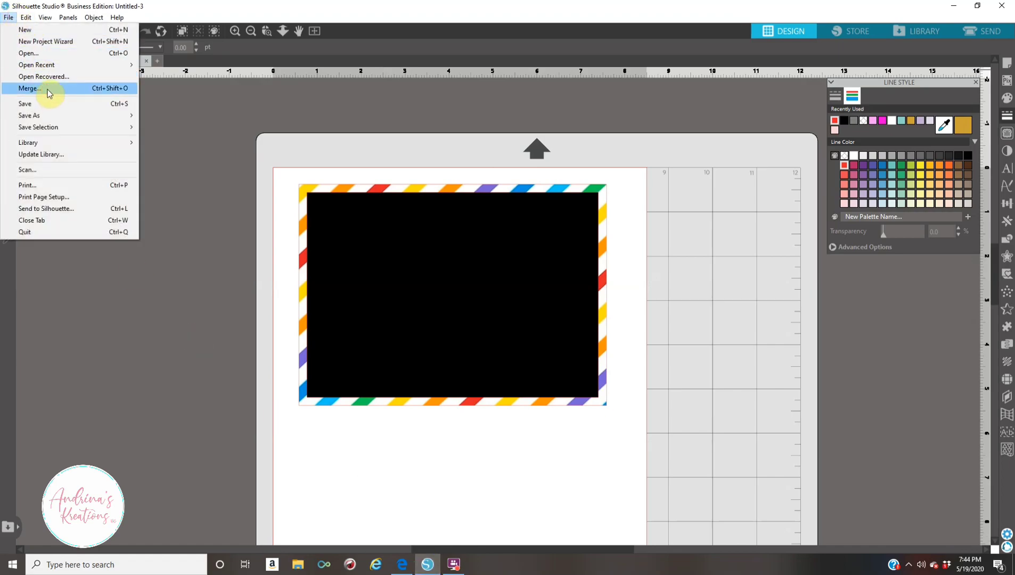
{"action": "left_click", "coordinate": [47, 89]}
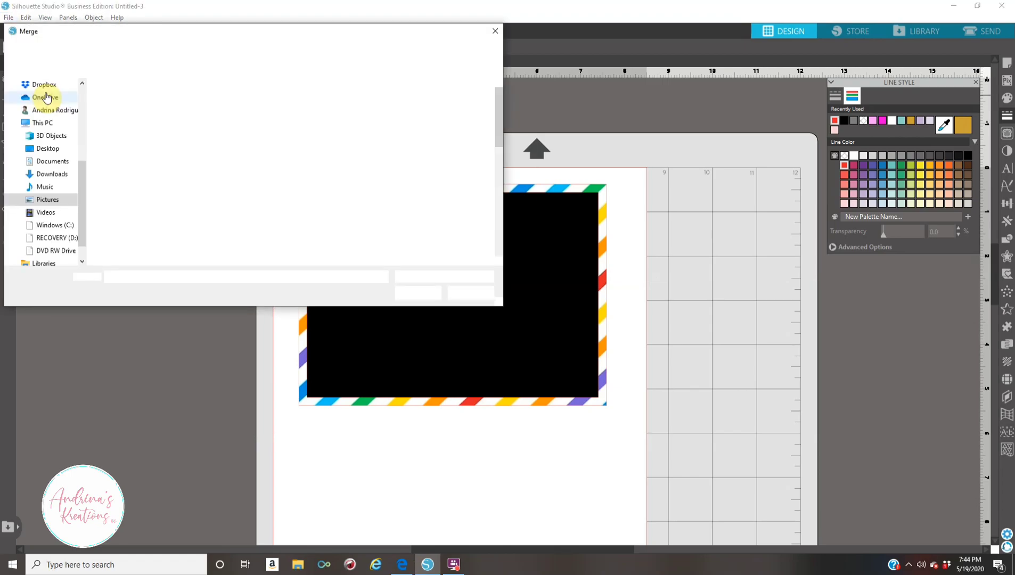
{"action": "scroll", "coordinate": [383, 193], "scroll_direction": "down", "scroll_amount": 3}
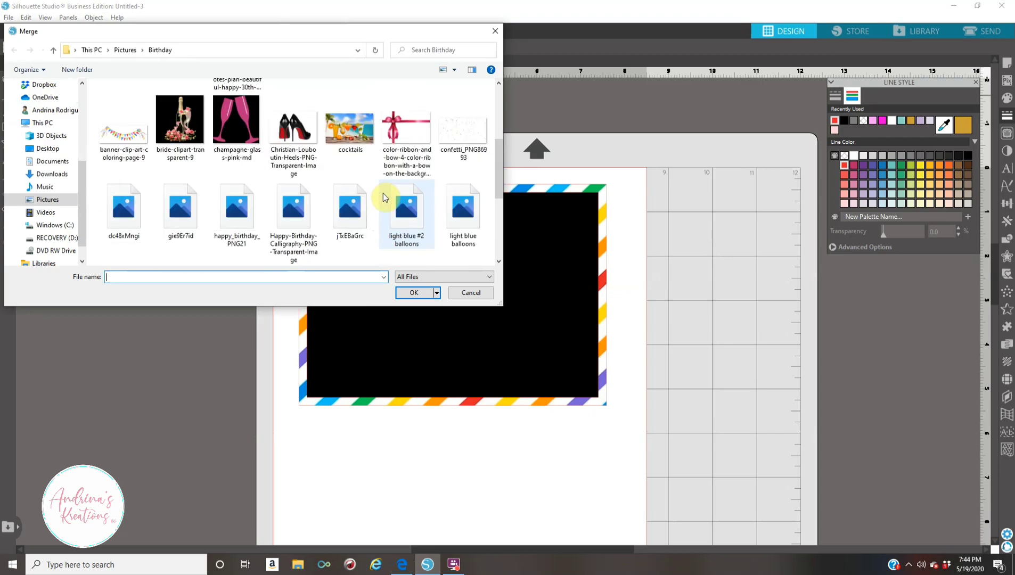
{"action": "scroll", "coordinate": [382, 195], "scroll_direction": "down", "scroll_amount": 3}
{"action": "scroll", "coordinate": [383, 196], "scroll_direction": "up", "scroll_amount": 2}
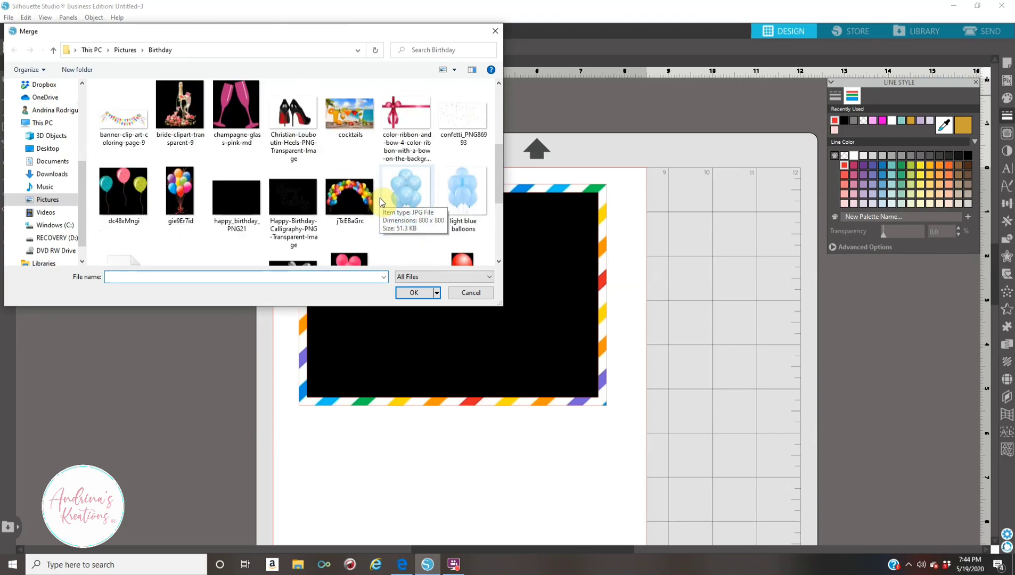
{"action": "left_click", "coordinate": [449, 131]}
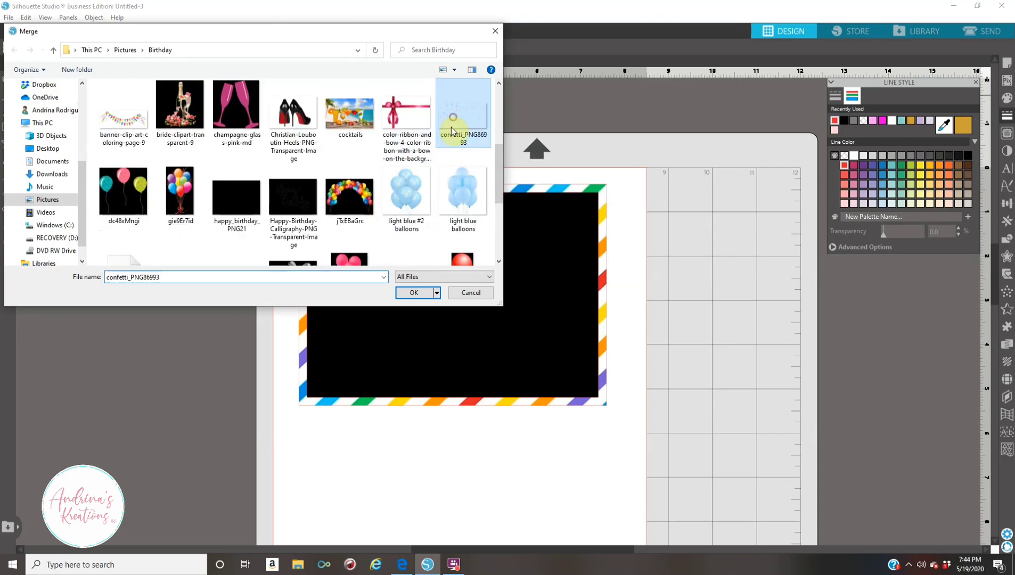
{"action": "left_click", "coordinate": [414, 294]}
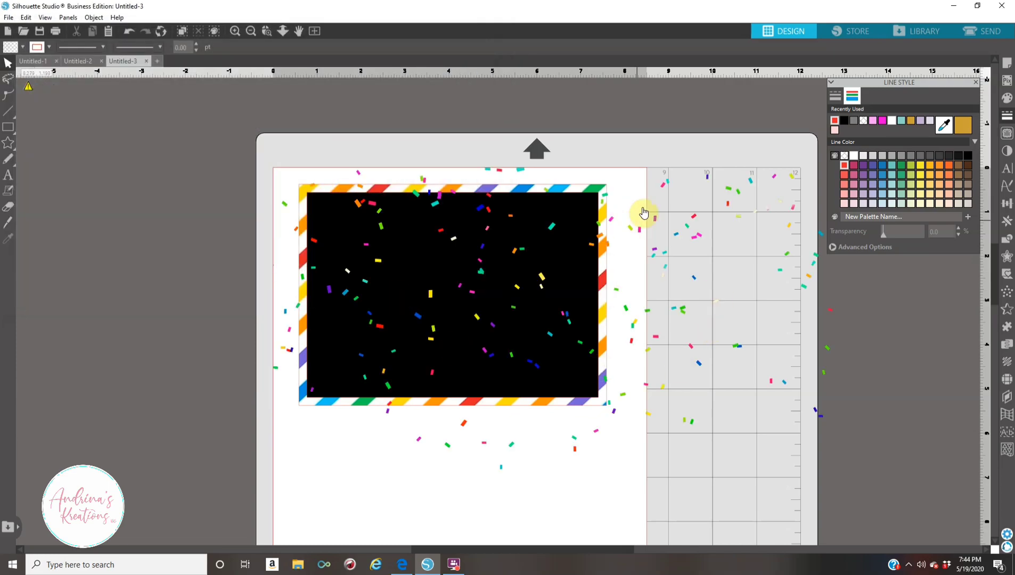
Step: Shrink the confetti image to about 4.49 × 2.39 in and place it in the black rectangle's upper-left corner
{"action": "left_click", "coordinate": [663, 187]}
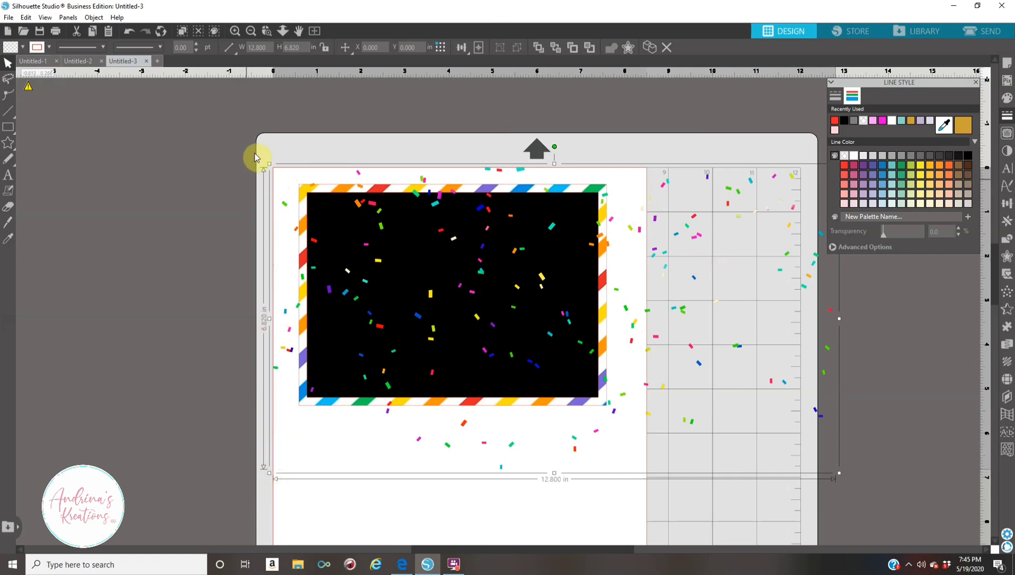
{"action": "left_click_drag", "start_coordinate": [267, 163], "coordinate": [634, 360]}
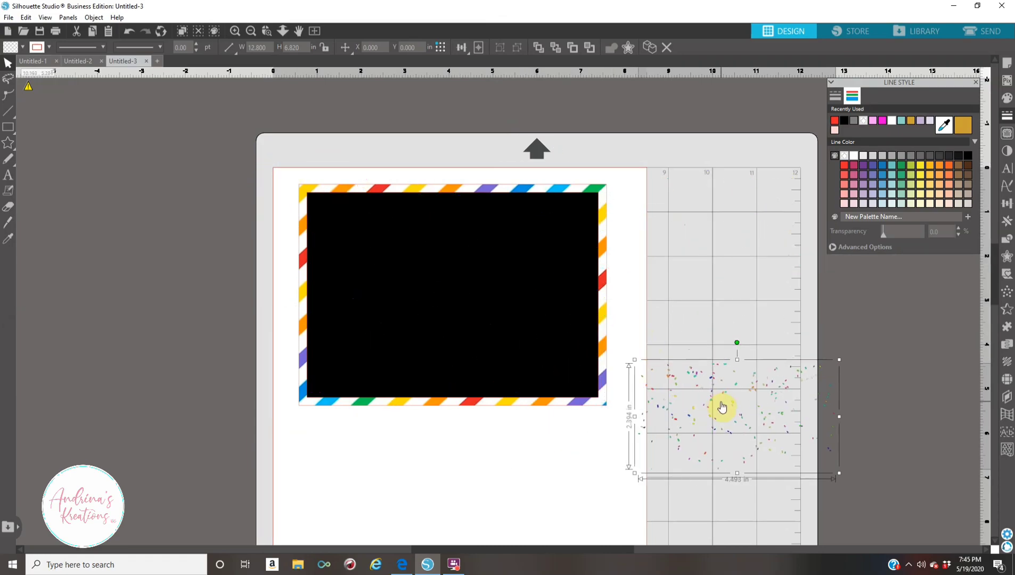
{"action": "left_click_drag", "start_coordinate": [701, 398], "coordinate": [385, 237]}
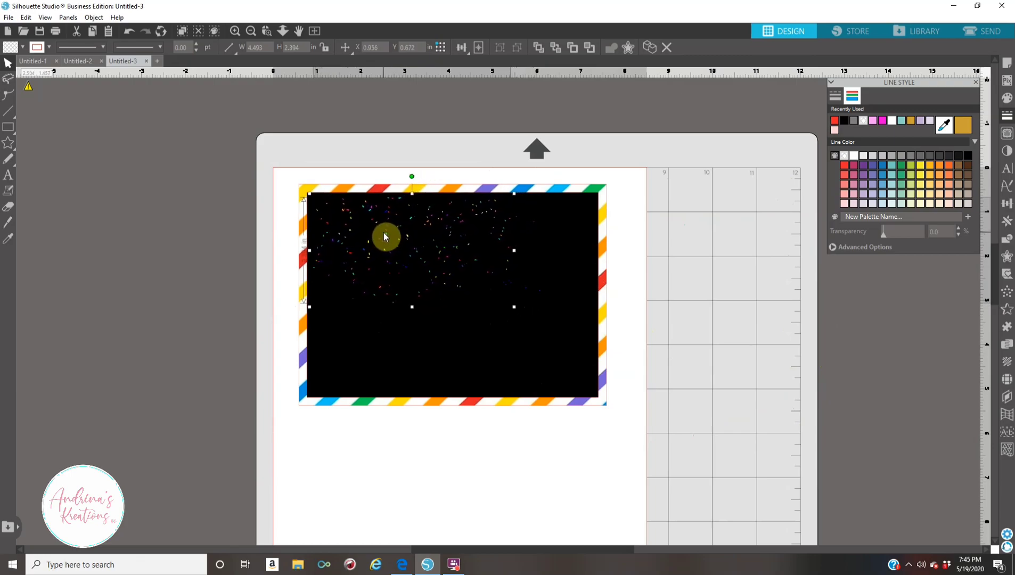
Step: Stretch the confetti image to about 6.38 × 2.62 in so it spans the black rectangle's width
{"action": "left_click_drag", "start_coordinate": [558, 250], "coordinate": [597, 254]}
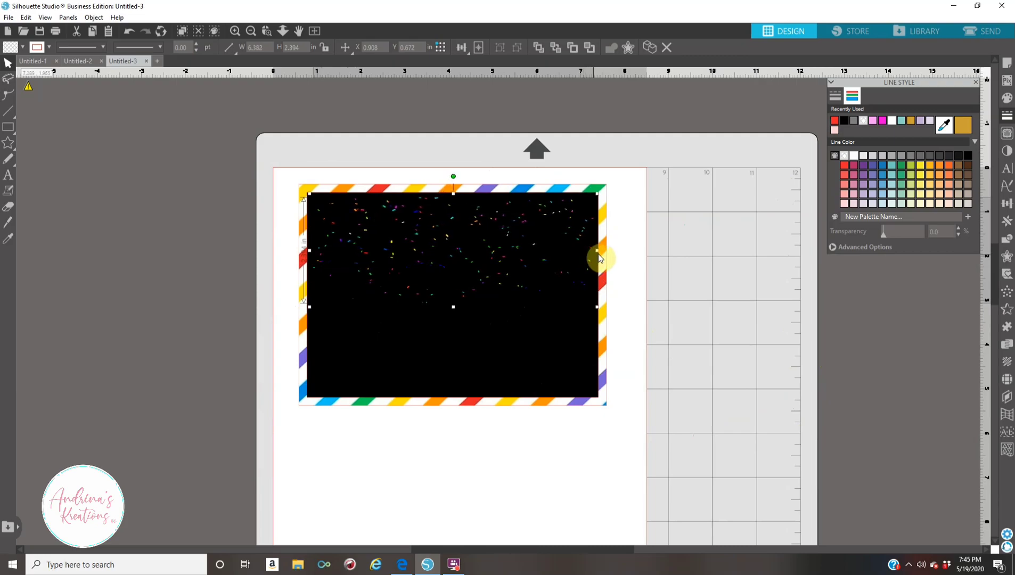
{"action": "left_click_drag", "start_coordinate": [453, 306], "coordinate": [455, 316]}
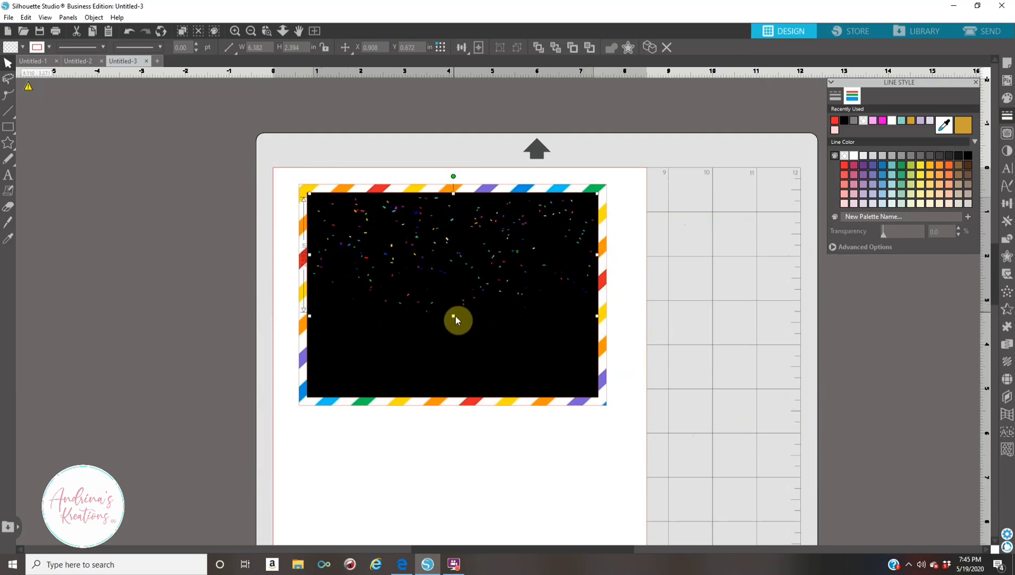
{"action": "left_click", "coordinate": [234, 30]}
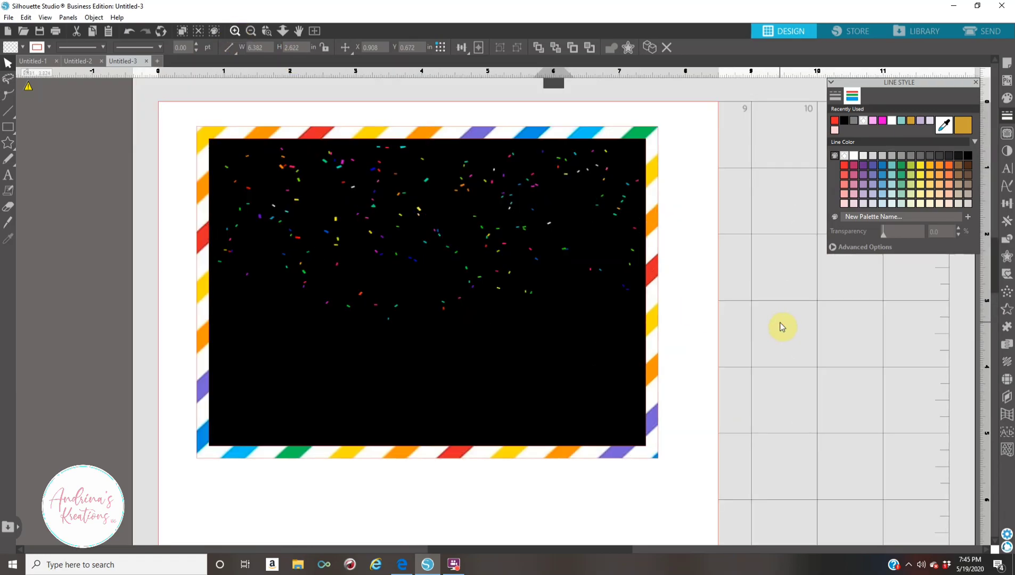
Step: Group the confetti with the bordered rectangle and shift the whole group slightly left on the page
{"action": "left_click_drag", "start_coordinate": [167, 112], "coordinate": [655, 421]}
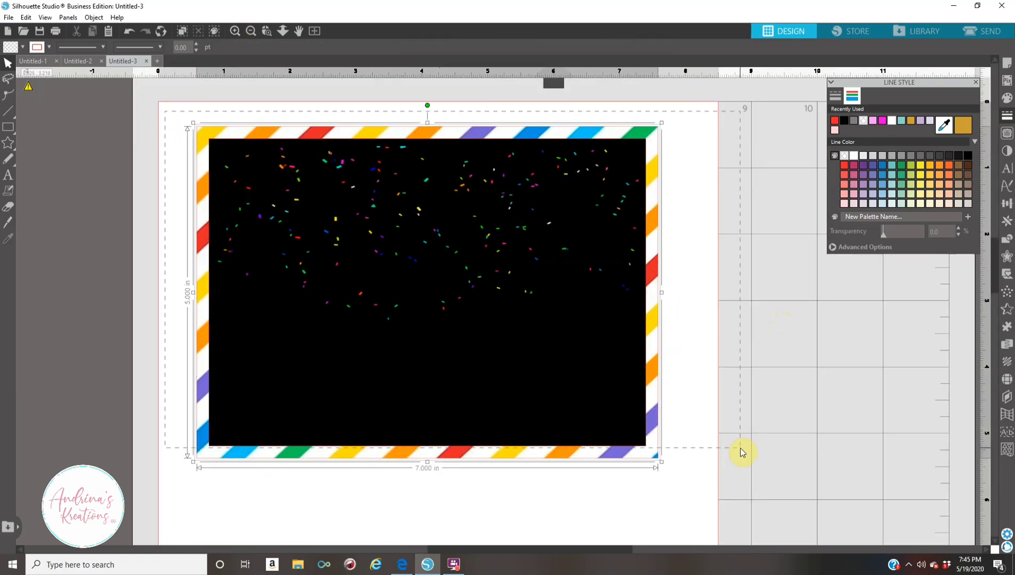
{"action": "left_click", "coordinate": [84, 105]}
{"action": "left_click_drag", "start_coordinate": [88, 100], "coordinate": [696, 410]}
{"action": "left_click_drag", "start_coordinate": [798, 476], "coordinate": [798, 475]}
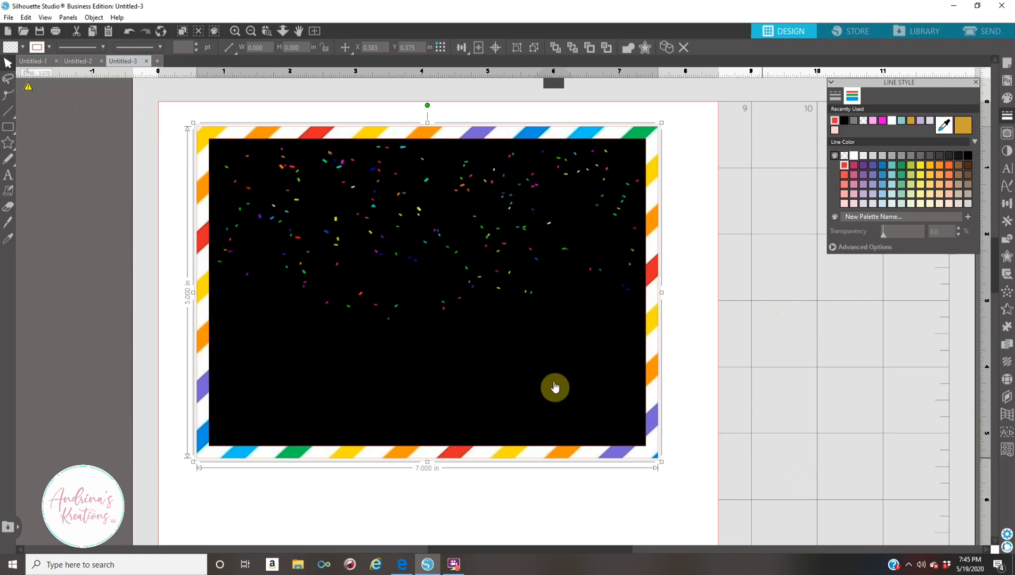
{"action": "right_click", "coordinate": [455, 292]}
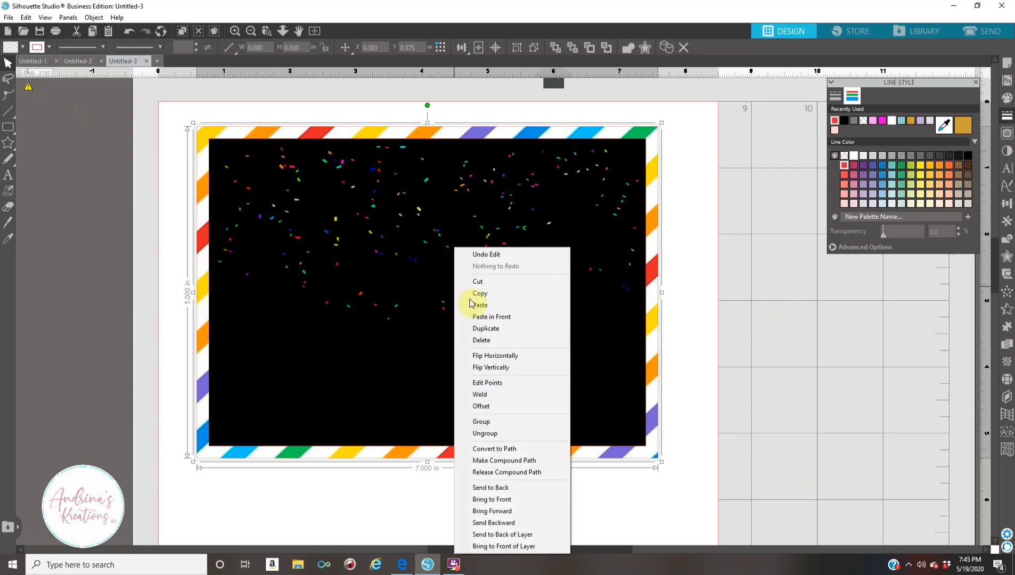
{"action": "left_click", "coordinate": [509, 422]}
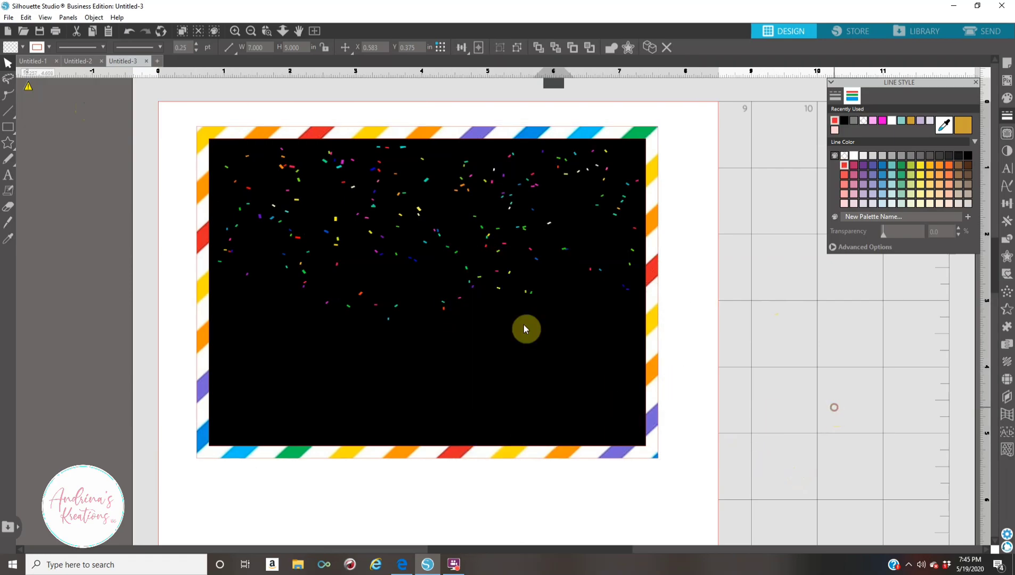
{"action": "left_click_drag", "start_coordinate": [464, 287], "coordinate": [426, 287]}
{"action": "left_click", "coordinate": [848, 349]}
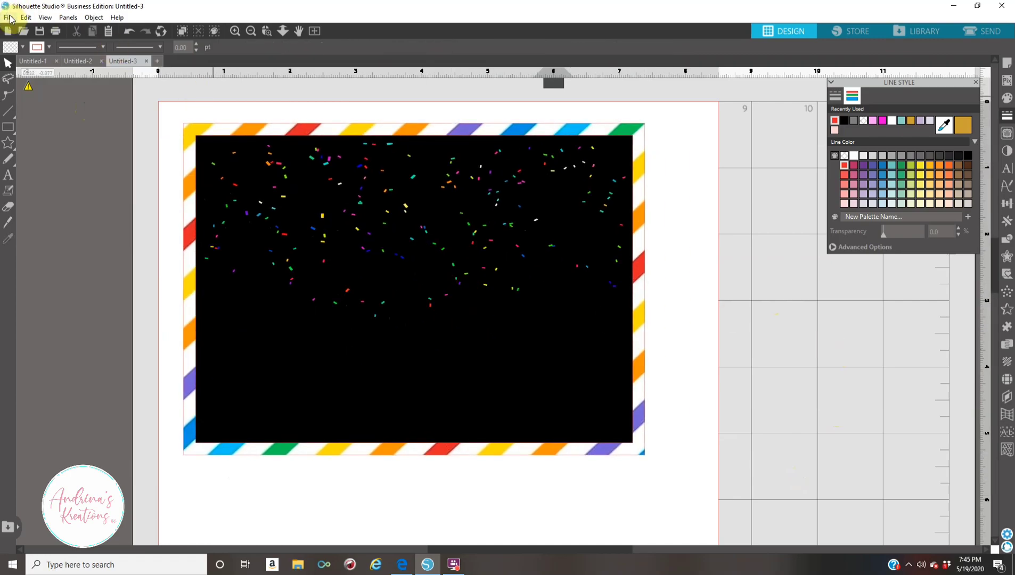
Step: Switch to the browser and save the eight-banner image from the Black Banner ClipArt results as banners, a PNG in the Birthday folder
{"action": "left_click", "coordinate": [402, 564]}
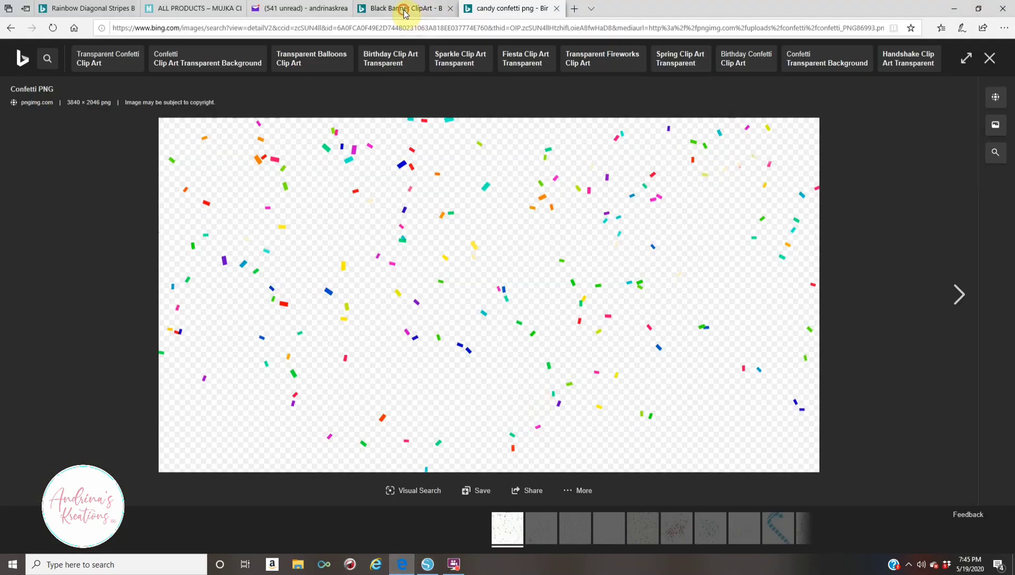
{"action": "left_click", "coordinate": [404, 11]}
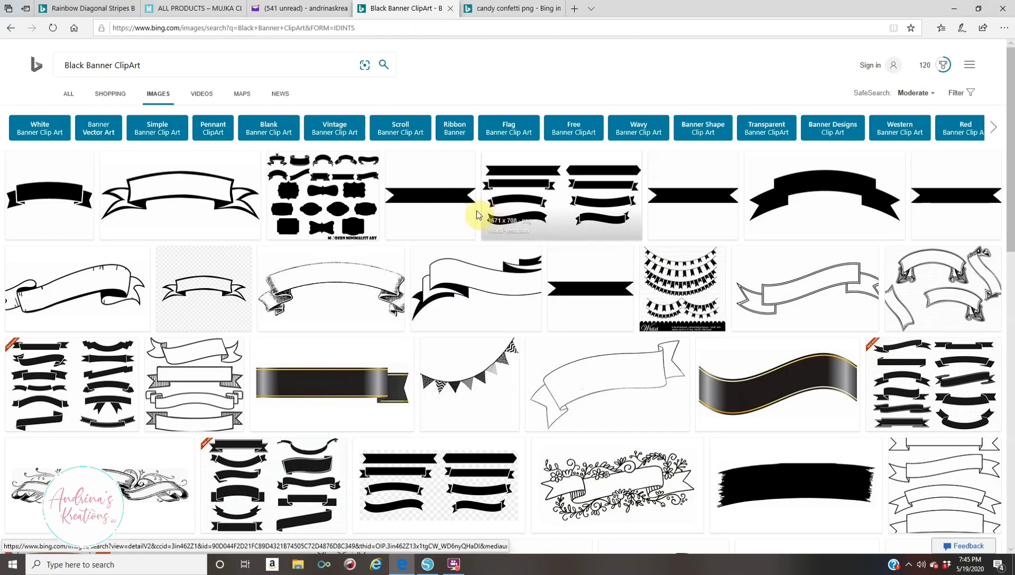
{"action": "left_click", "coordinate": [602, 174]}
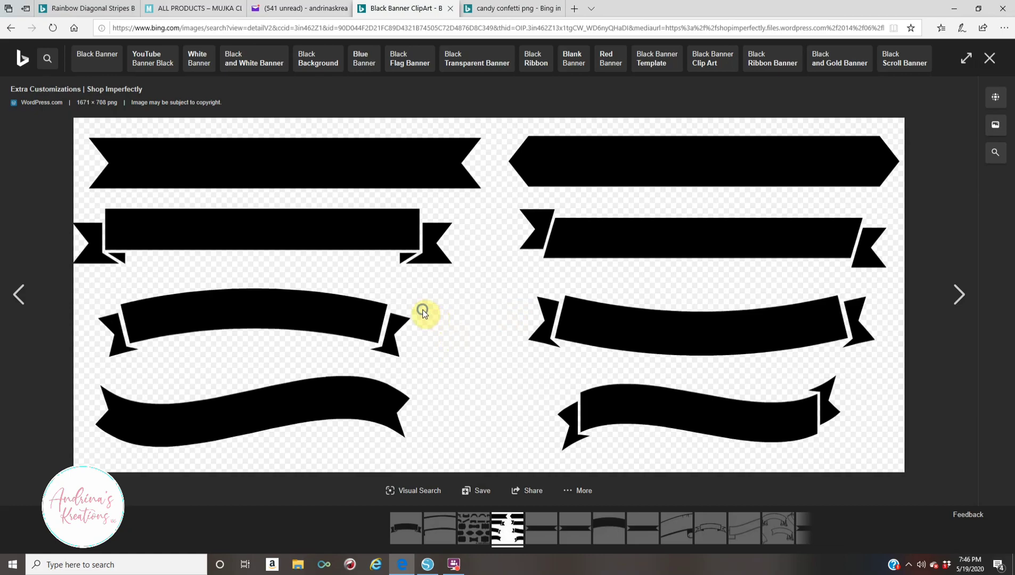
{"action": "right_click", "coordinate": [423, 309]}
{"action": "left_click", "coordinate": [448, 337]}
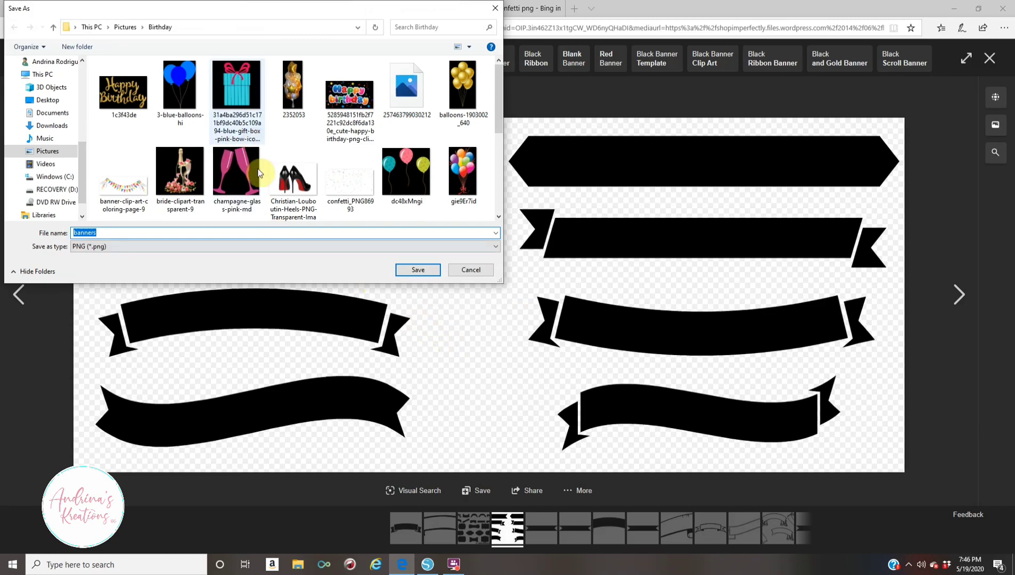
{"action": "left_click", "coordinate": [429, 274]}
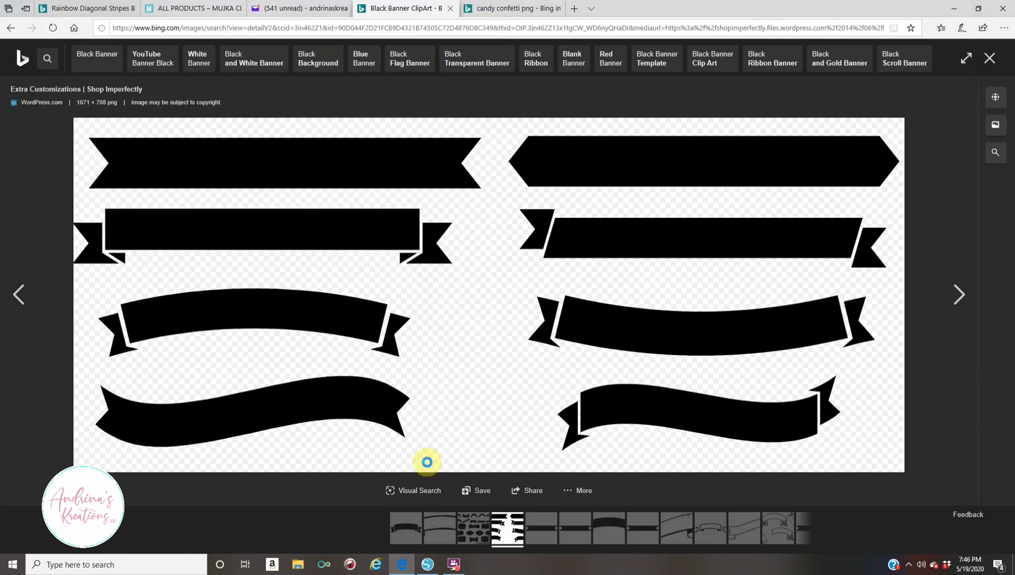
{"action": "left_click", "coordinate": [430, 569]}
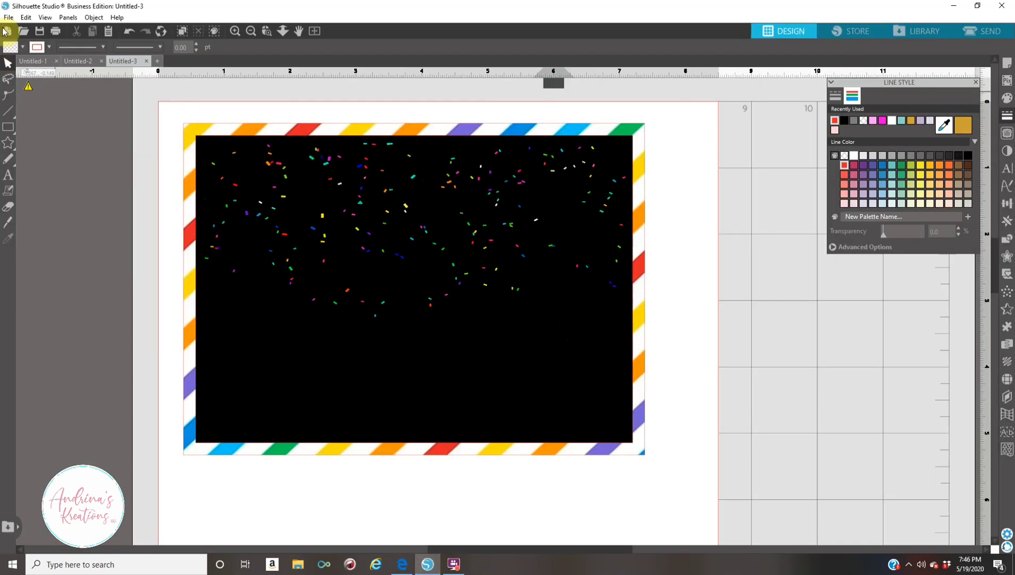
Step: Merge the banners image from the Birthday pictures folder into the design
{"action": "left_click", "coordinate": [9, 19]}
{"action": "left_click", "coordinate": [37, 90]}
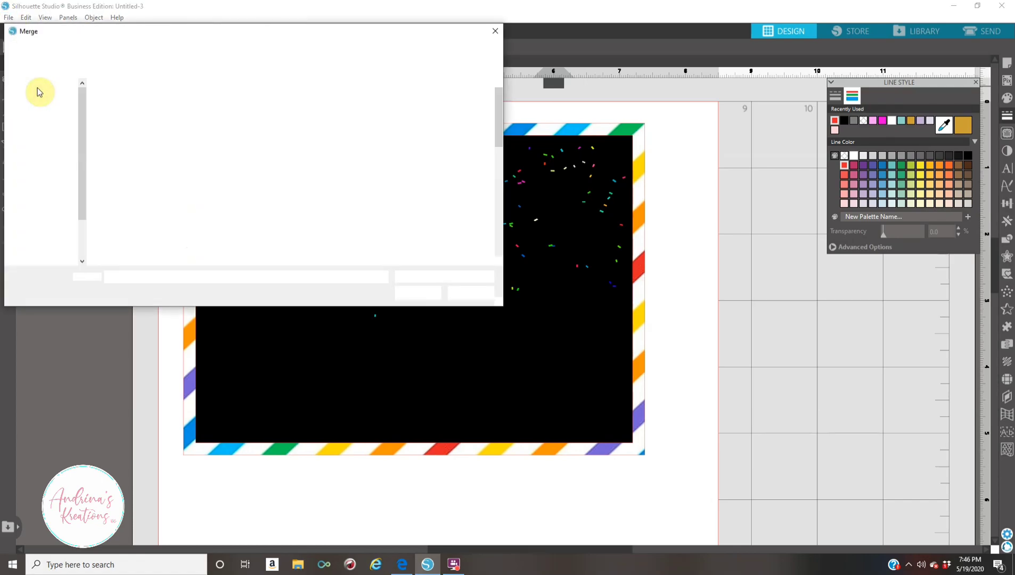
{"action": "scroll", "coordinate": [339, 220], "scroll_direction": "down", "scroll_amount": 3}
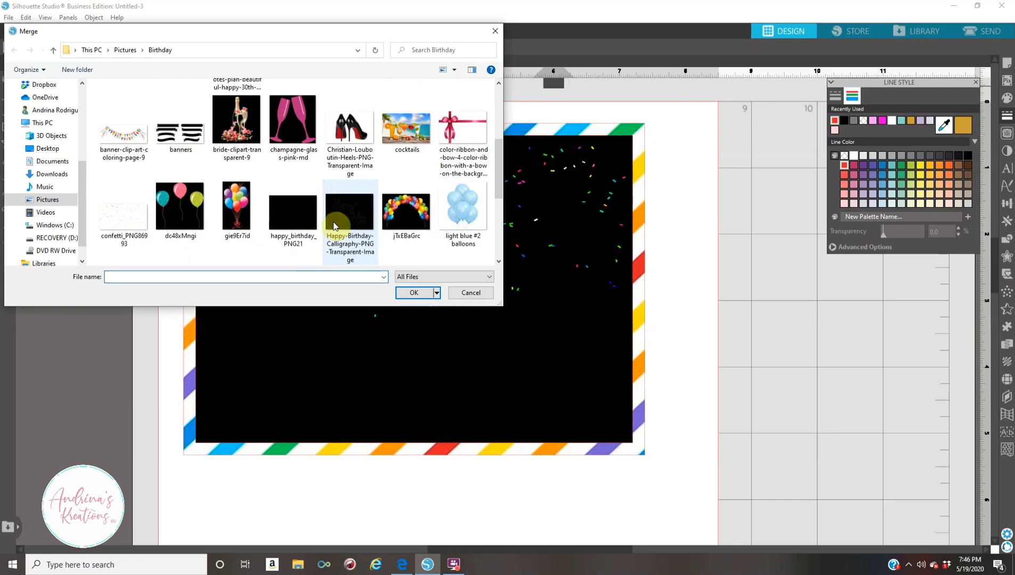
{"action": "left_click", "coordinate": [188, 124]}
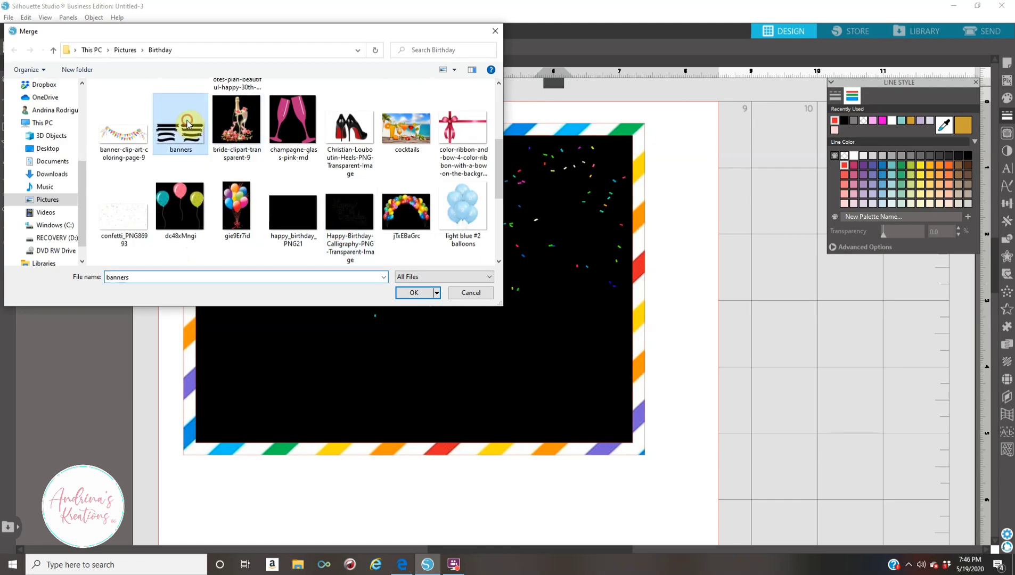
{"action": "left_click", "coordinate": [423, 295]}
Step: Move the bordered rectangle group off the page's left side and place the banners image on the page
{"action": "left_click_drag", "start_coordinate": [256, 125], "coordinate": [757, 369]}
{"action": "left_click_drag", "start_coordinate": [419, 283], "coordinate": [4, 213]}
{"action": "left_click_drag", "start_coordinate": [829, 377], "coordinate": [401, 238]}
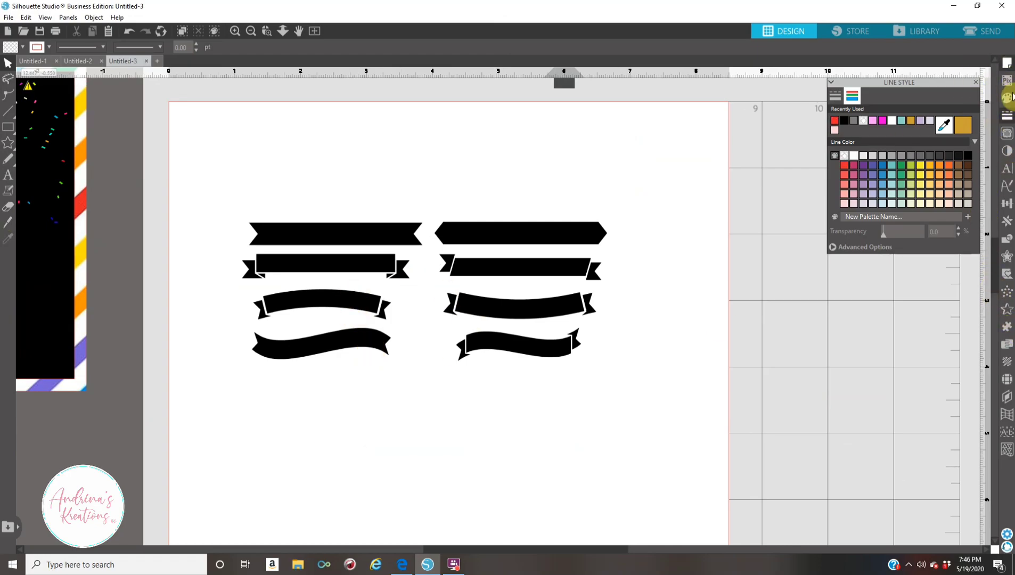
Step: Trace only the straight banner with outward-pointed ends, fitting the trace area closely around it
{"action": "left_click", "coordinate": [1009, 134]}
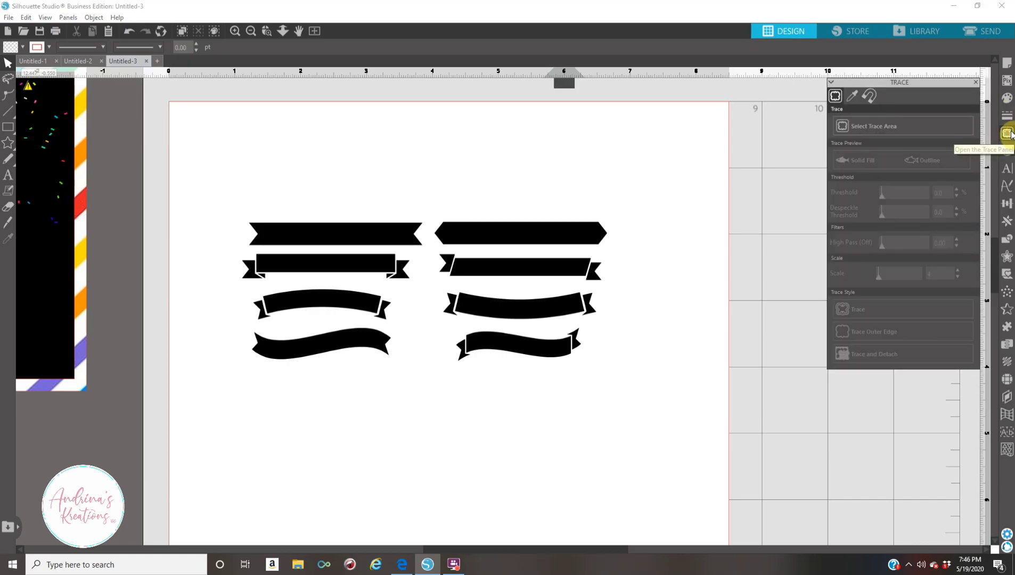
{"action": "left_click", "coordinate": [864, 127]}
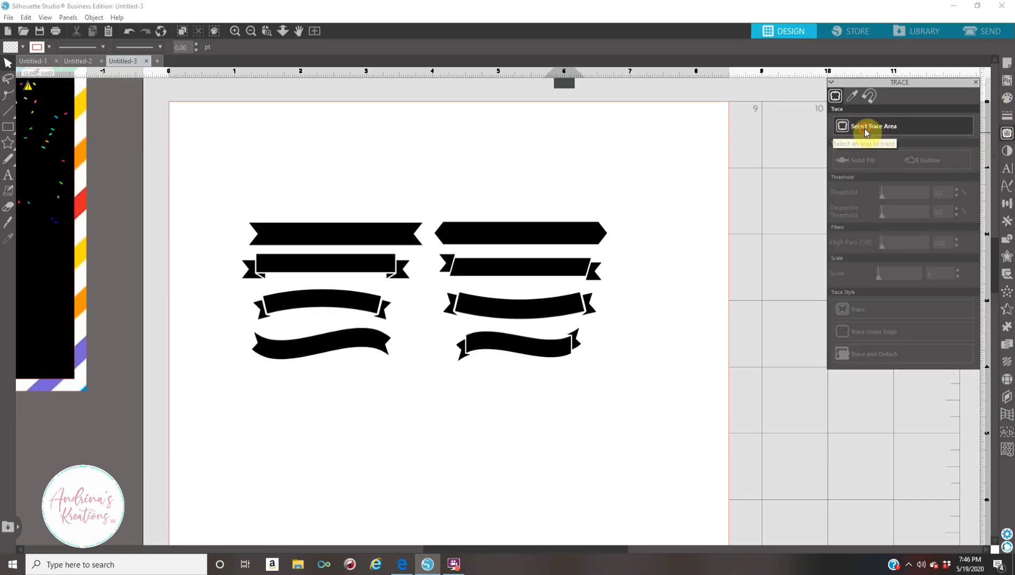
{"action": "mouse_move", "coordinate": [422, 197]}
{"action": "left_mouse_down"}
{"action": "mouse_move", "coordinate": [456, 252]}
{"action": "mouse_move", "coordinate": [638, 261]}
{"action": "left_mouse_up"}
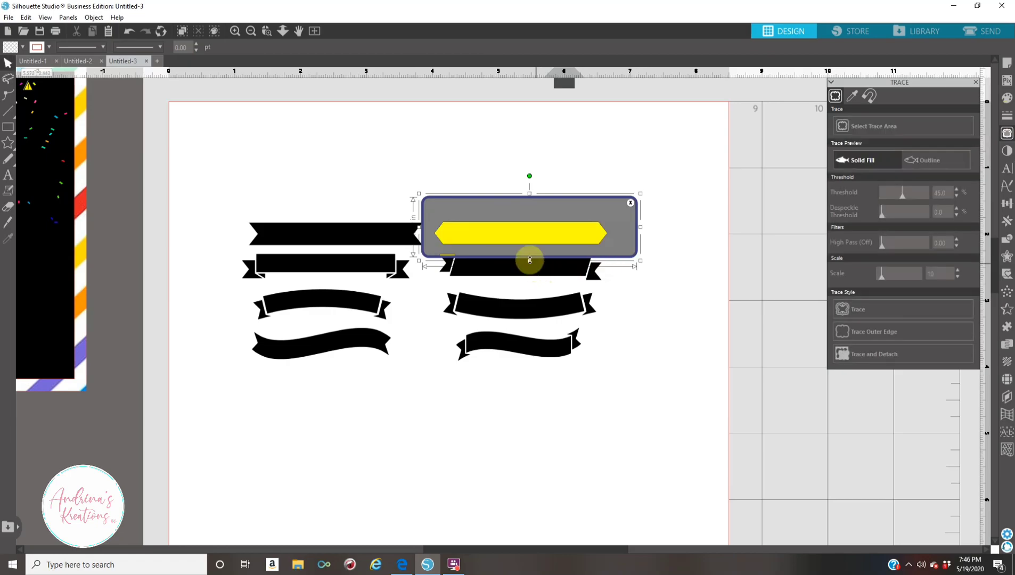
{"action": "left_click_drag", "start_coordinate": [530, 258], "coordinate": [533, 253]}
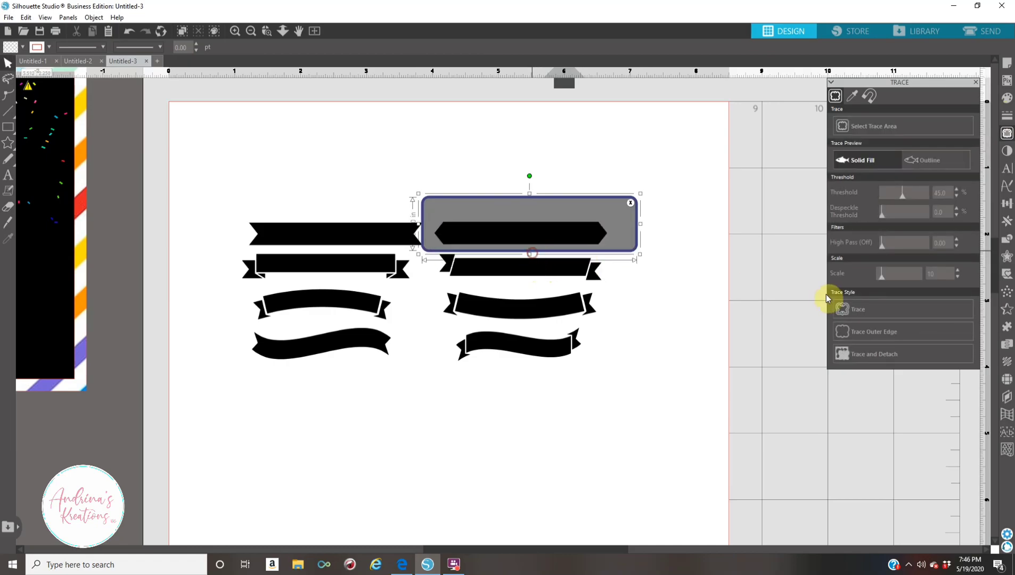
{"action": "left_click", "coordinate": [865, 311]}
Step: Move the banners image off the page's right side and enlarge the traced banner to about 4.61 × 0.59 in
{"action": "mouse_move", "coordinate": [536, 271]}
{"action": "left_mouse_down"}
{"action": "mouse_move", "coordinate": [945, 425]}
{"action": "mouse_move", "coordinate": [1006, 474]}
{"action": "left_mouse_up"}
{"action": "left_click_drag", "start_coordinate": [494, 244], "coordinate": [432, 247]}
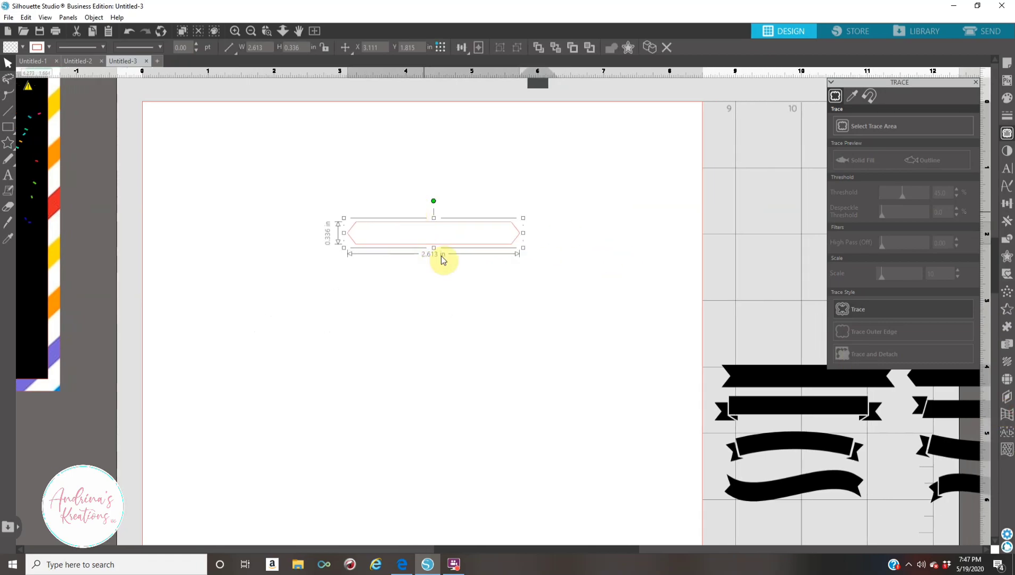
{"action": "left_click_drag", "start_coordinate": [522, 247], "coordinate": [646, 306]}
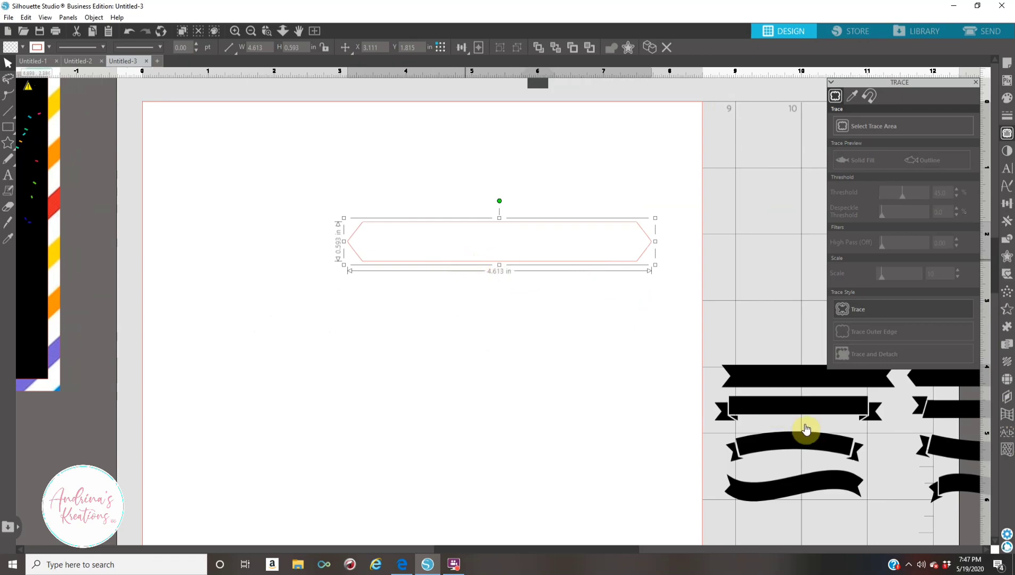
{"action": "left_click_drag", "start_coordinate": [782, 378], "coordinate": [846, 379]}
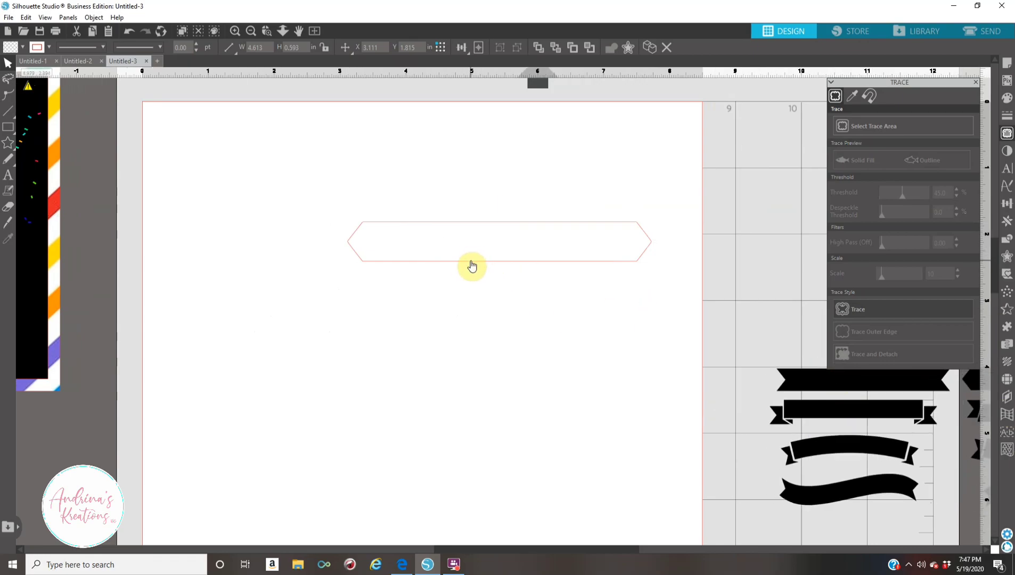
Step: Fill the traced banner with a pale mint green from the colour palette
{"action": "left_click", "coordinate": [472, 264]}
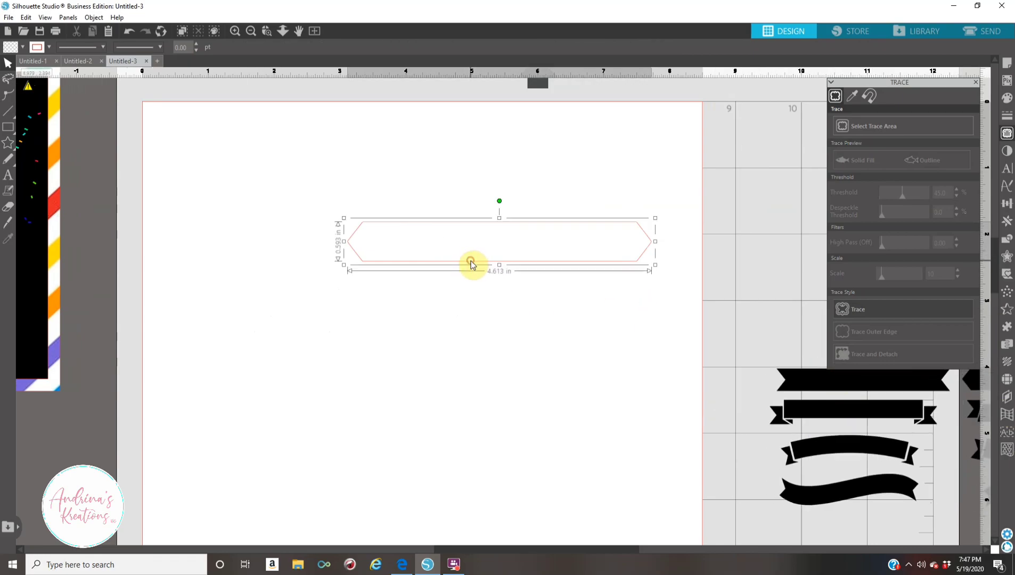
{"action": "left_click", "coordinate": [1007, 98]}
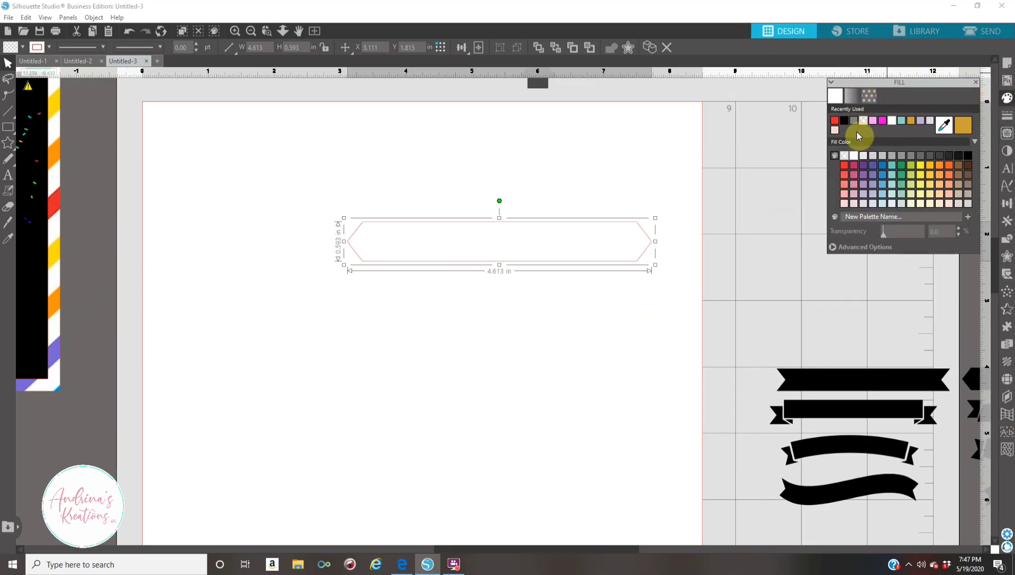
{"action": "left_click", "coordinate": [893, 192]}
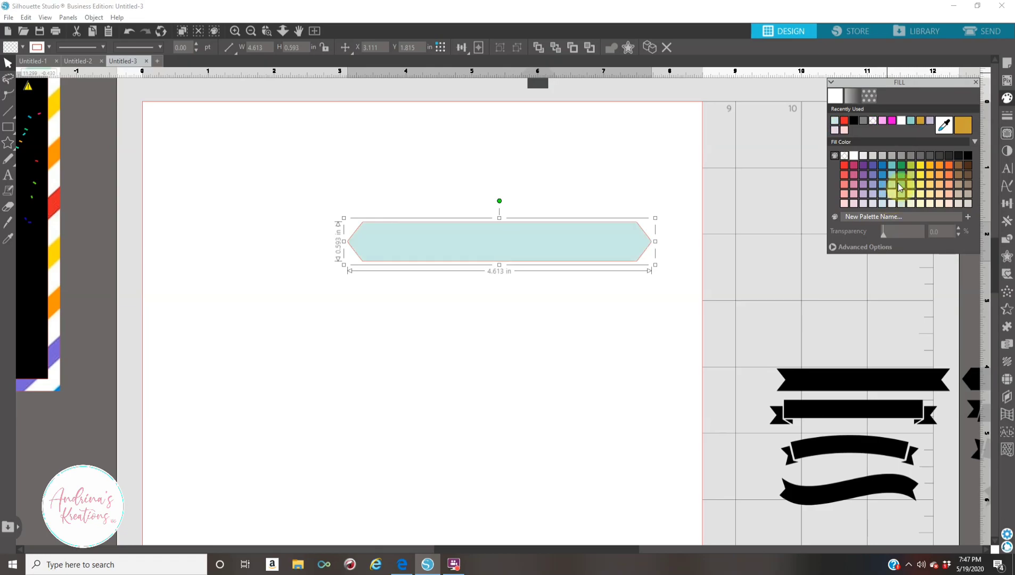
{"action": "left_click", "coordinate": [900, 195]}
Step: Return the bordered group to the page beneath the banner and fit the banner along the black rectangle's upper edge, about 6.45 in wide
{"action": "left_click_drag", "start_coordinate": [50, 269], "coordinate": [706, 353]}
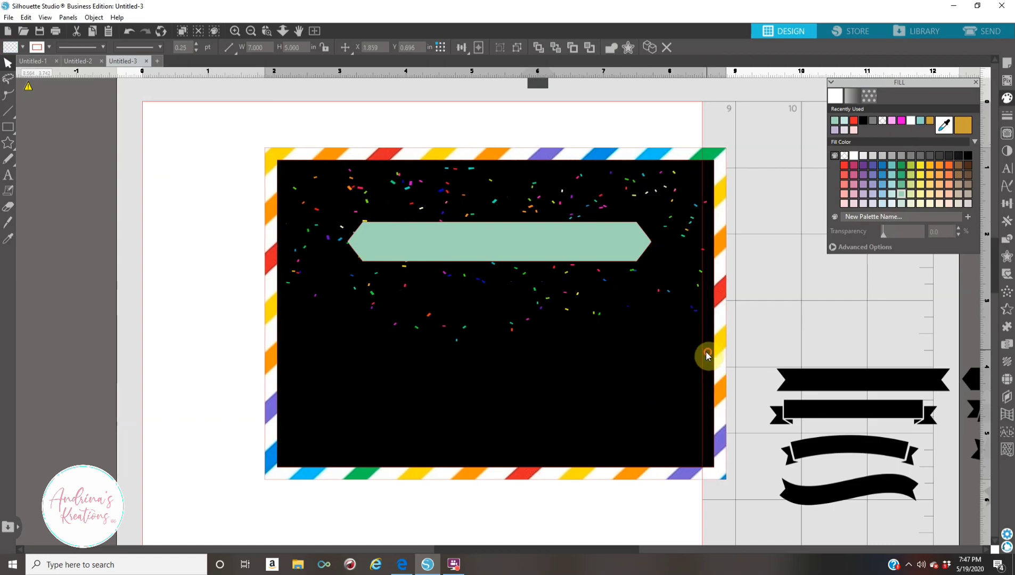
{"action": "left_click_drag", "start_coordinate": [589, 256], "coordinate": [530, 199]}
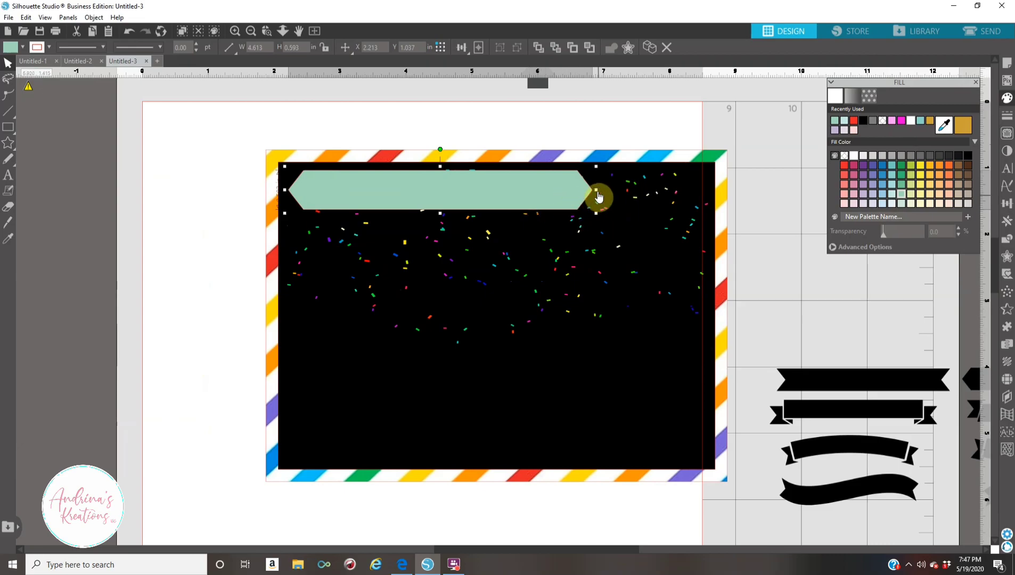
{"action": "left_click_drag", "start_coordinate": [597, 190], "coordinate": [716, 197]}
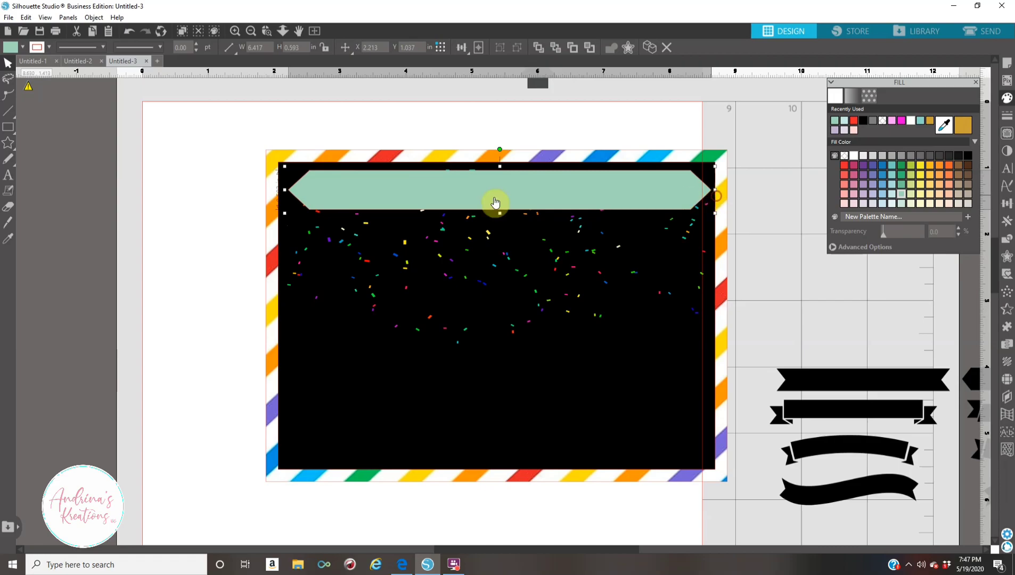
{"action": "left_click_drag", "start_coordinate": [285, 195], "coordinate": [284, 195]}
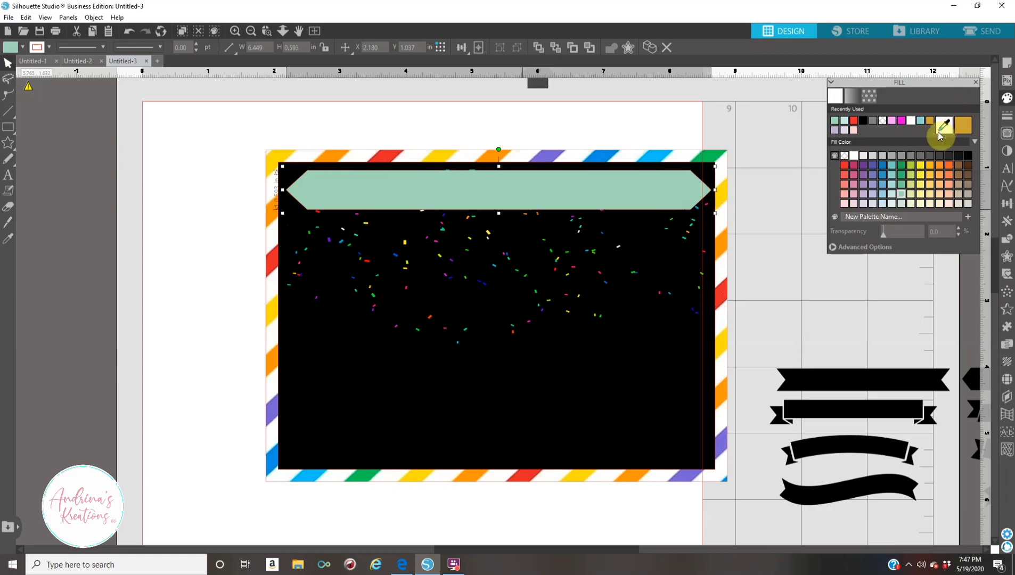
Step: Try fills sampled from the border stripes on the banner: green, orange, light blue, yellow, and orange again
{"action": "left_click", "coordinate": [942, 126]}
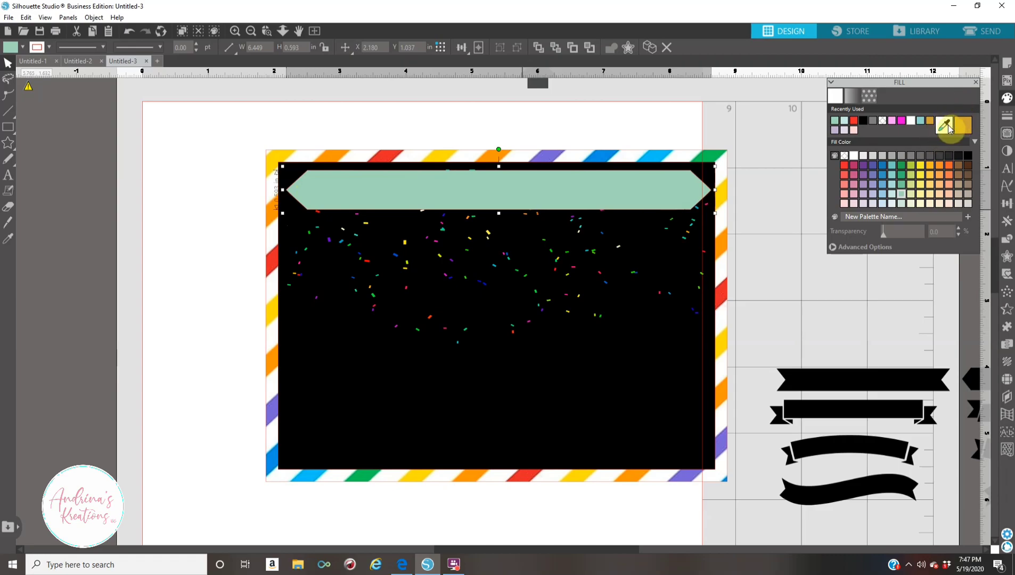
{"action": "left_click", "coordinate": [463, 195]}
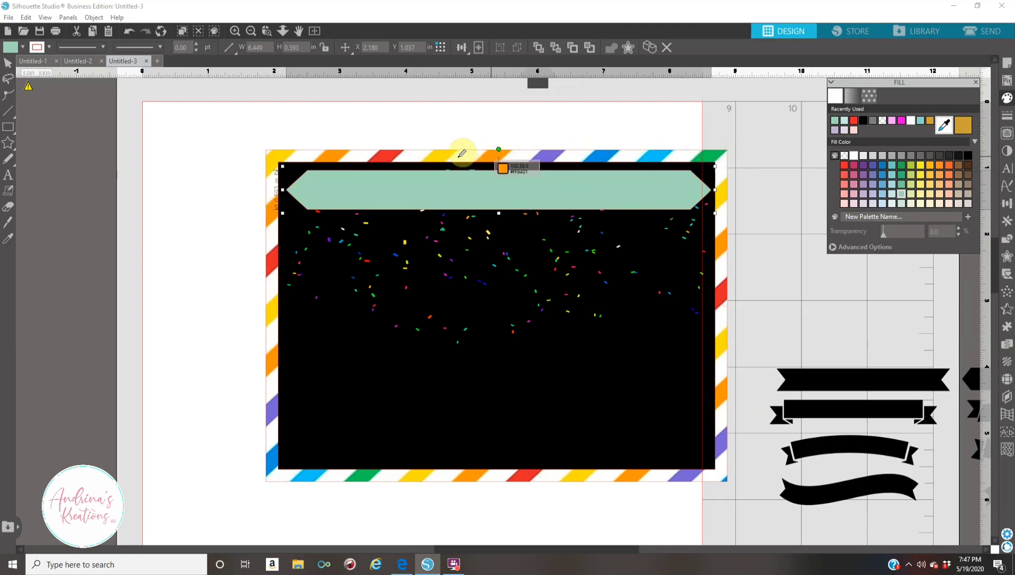
{"action": "left_click", "coordinate": [716, 160]}
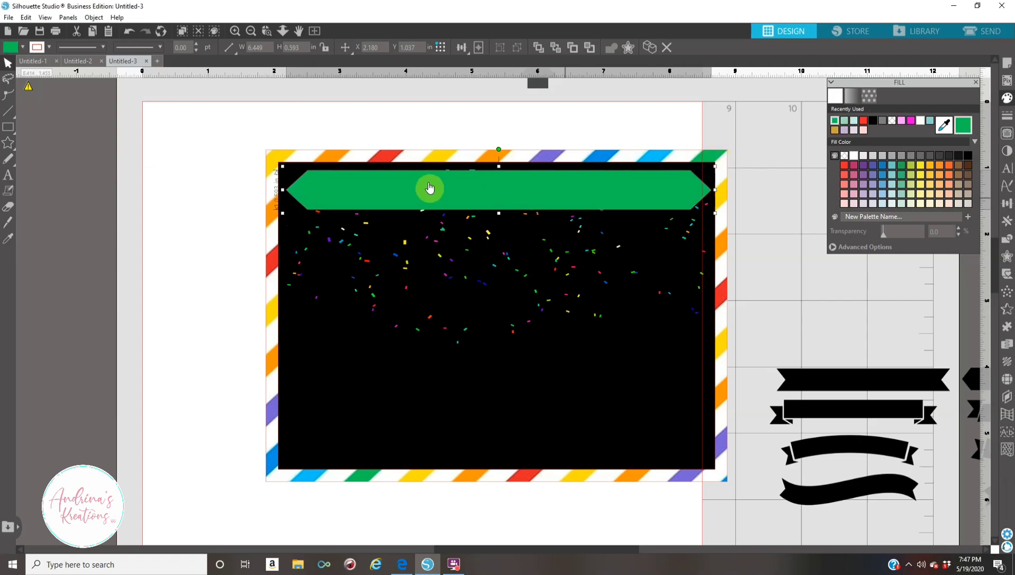
{"action": "left_click", "coordinate": [947, 128]}
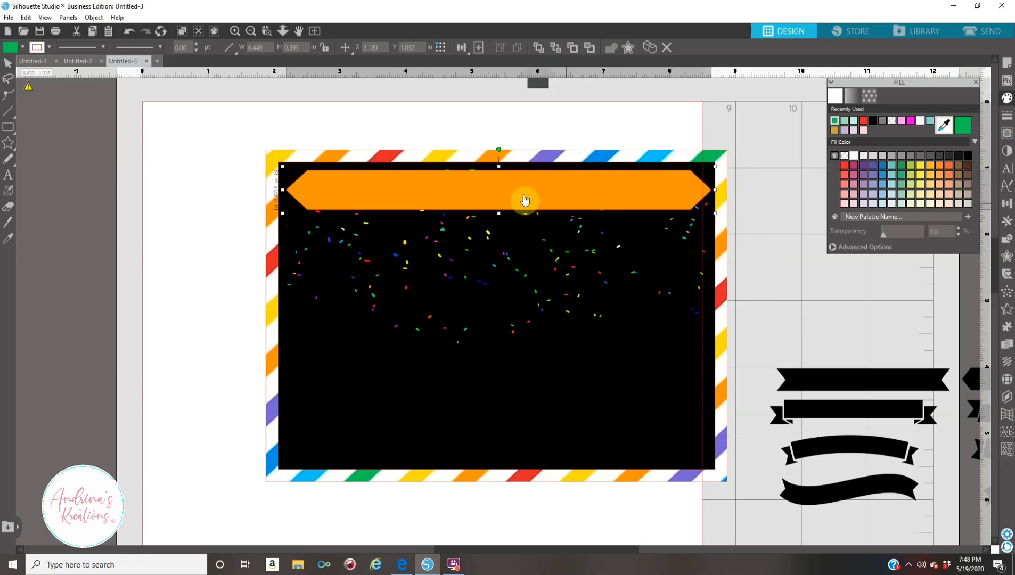
{"action": "left_click", "coordinate": [943, 126]}
{"action": "left_click", "coordinate": [661, 157]}
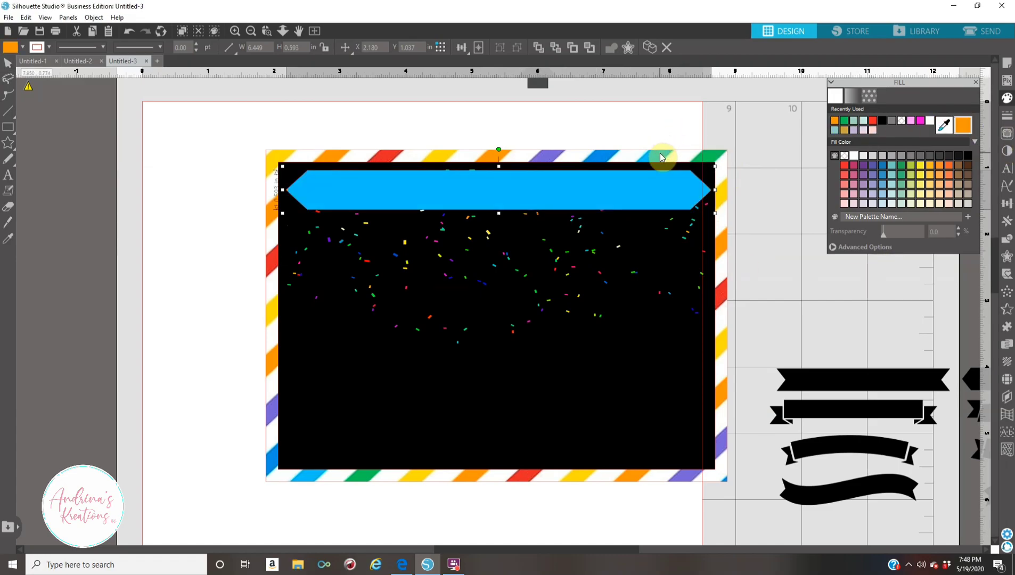
{"action": "left_click", "coordinate": [943, 125]}
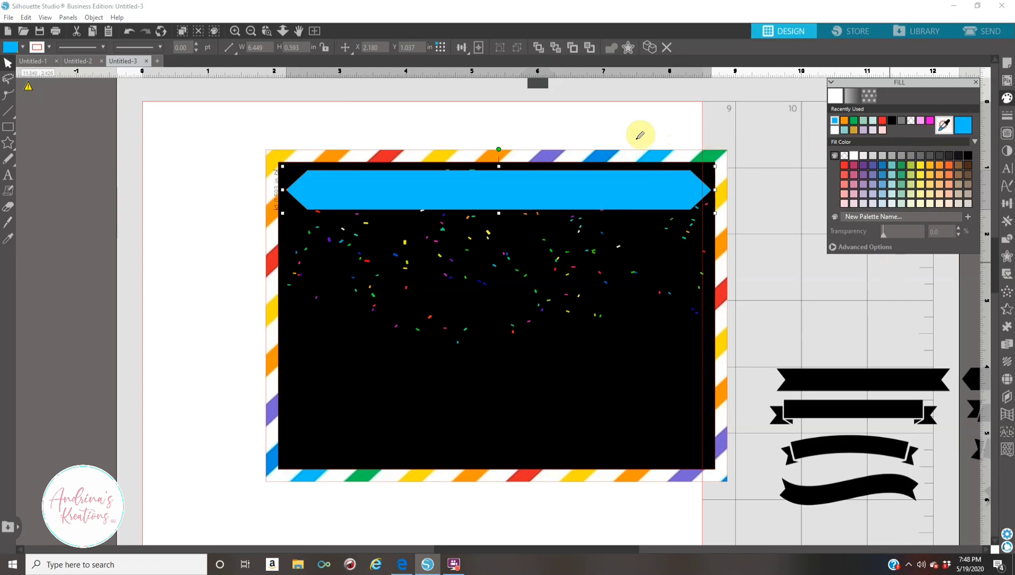
{"action": "left_click", "coordinate": [447, 156]}
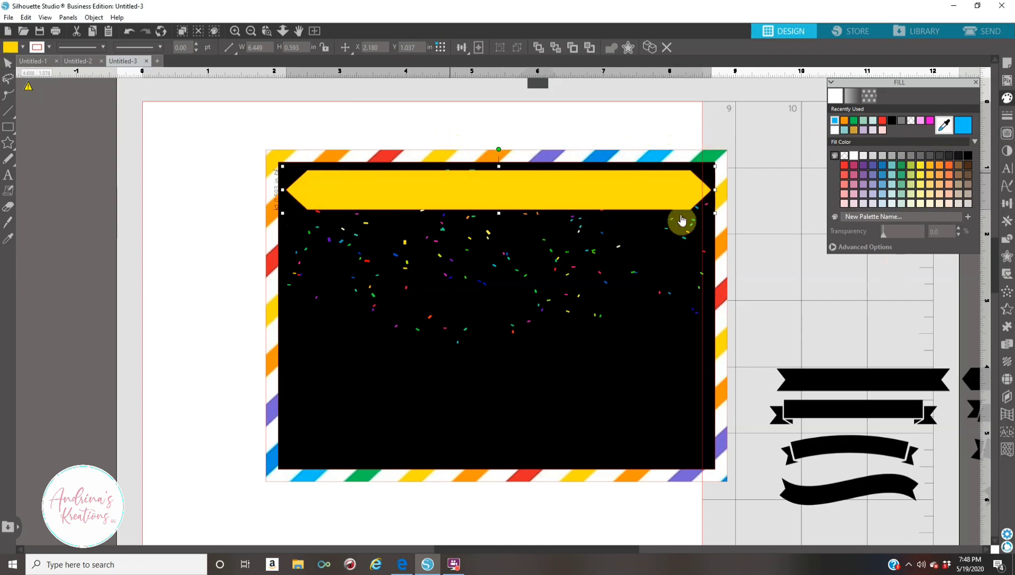
{"action": "left_click", "coordinate": [942, 127]}
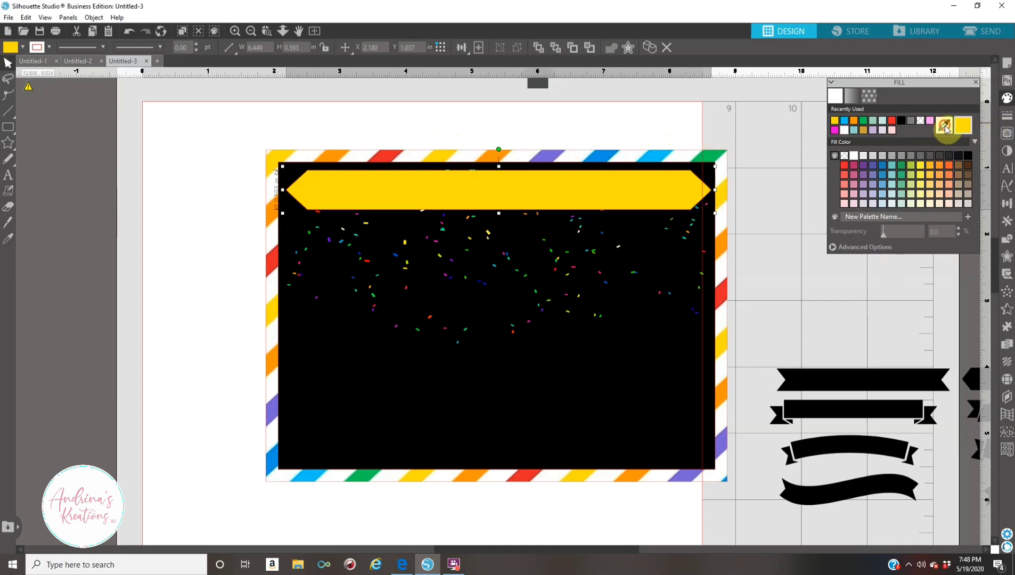
{"action": "left_click", "coordinate": [943, 126]}
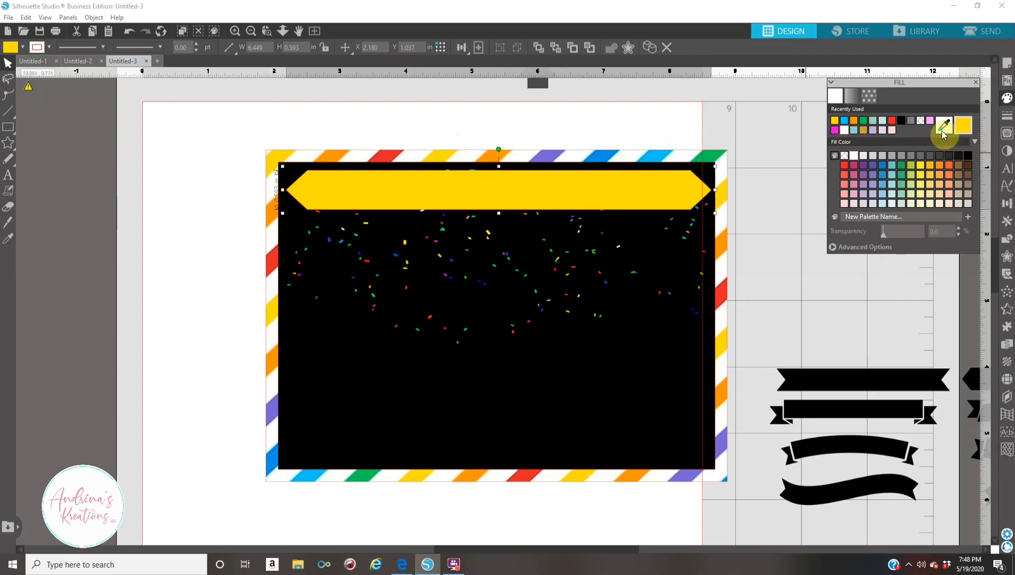
{"action": "left_click", "coordinate": [497, 157]}
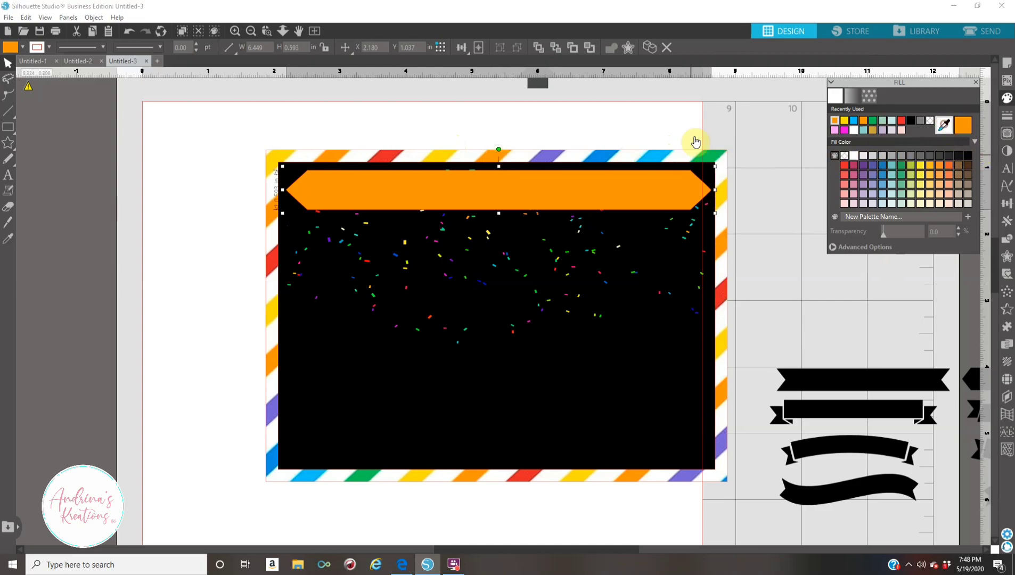
Step: Fill the banner with green sampled from the border's upper-right stripe and widen it to about 6.48 in
{"action": "left_click", "coordinate": [714, 157]}
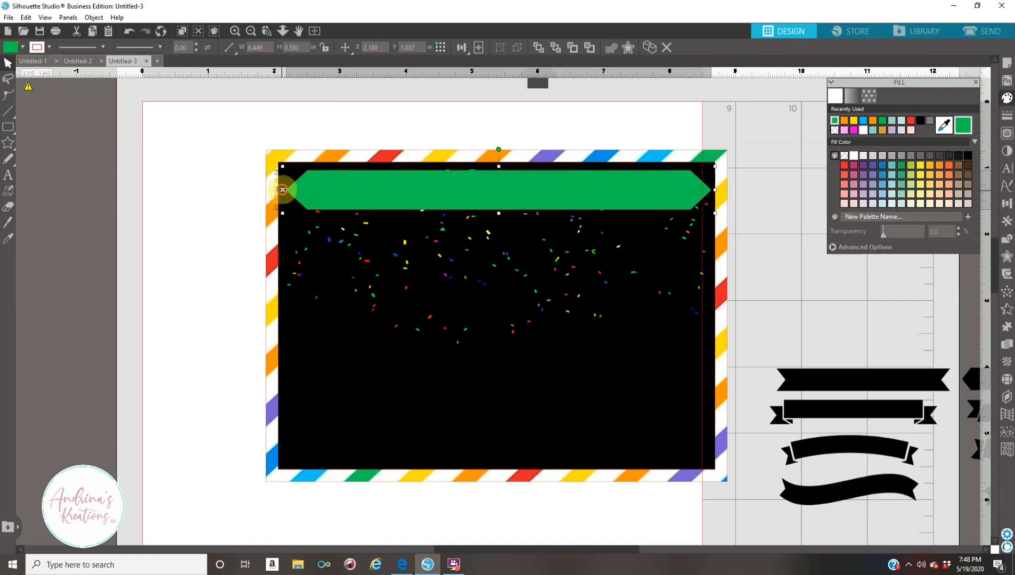
{"action": "left_click_drag", "start_coordinate": [280, 193], "coordinate": [279, 193]}
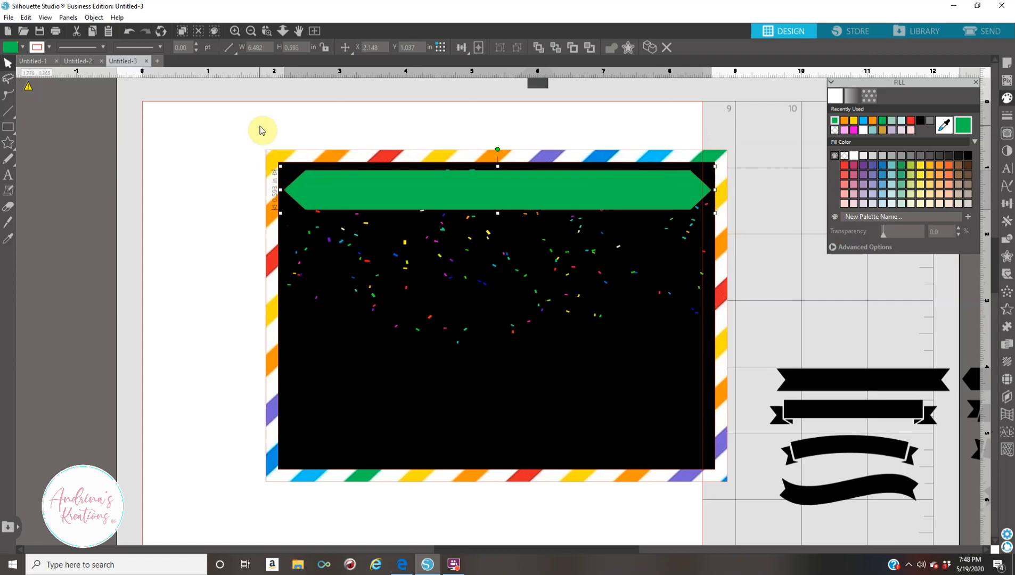
{"action": "left_click", "coordinate": [261, 130]}
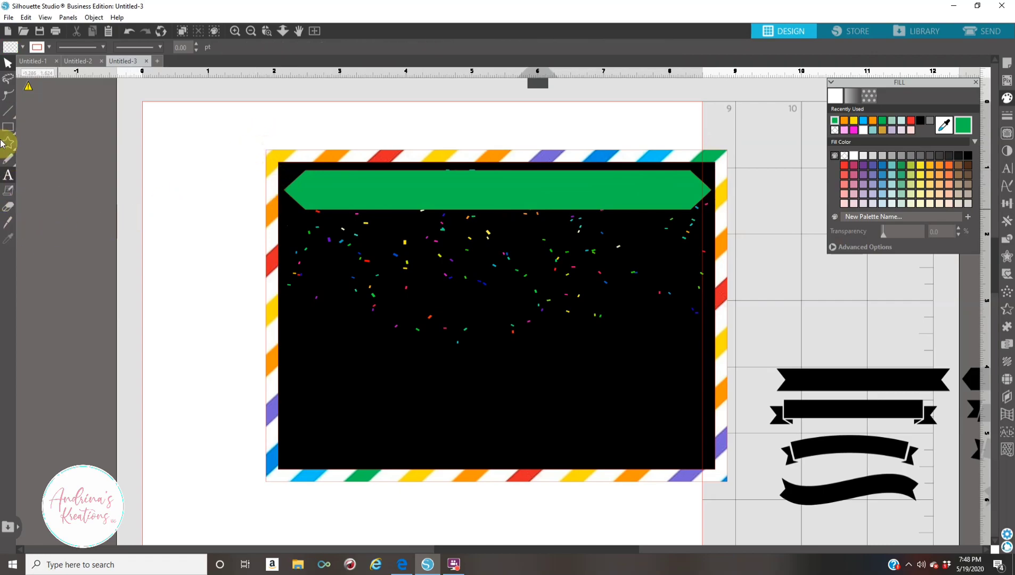
Step: Start a new text object on the page beside the bordered design, using the Baskerville Old Face font
{"action": "left_click", "coordinate": [12, 180]}
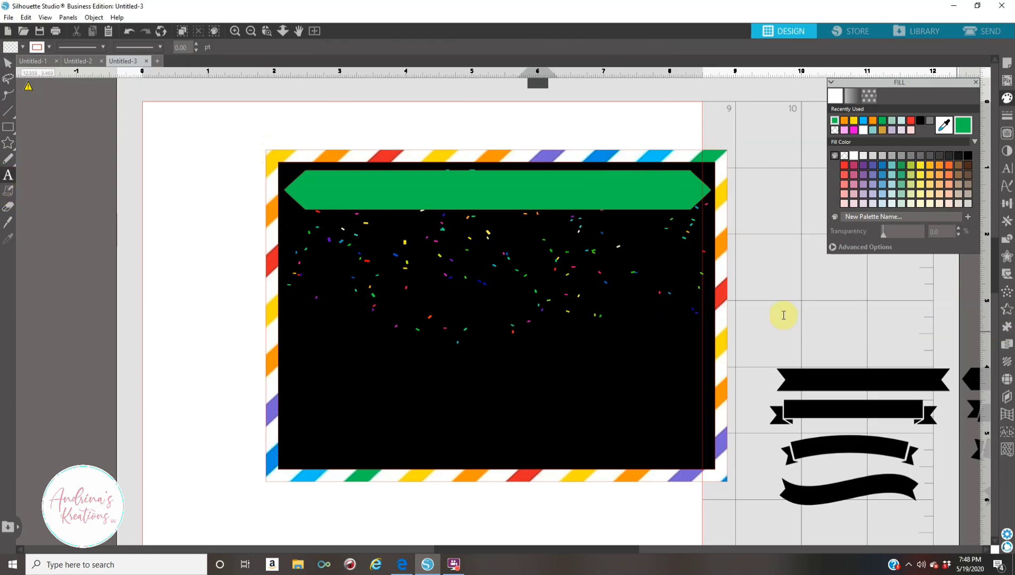
{"action": "left_click", "coordinate": [9, 177]}
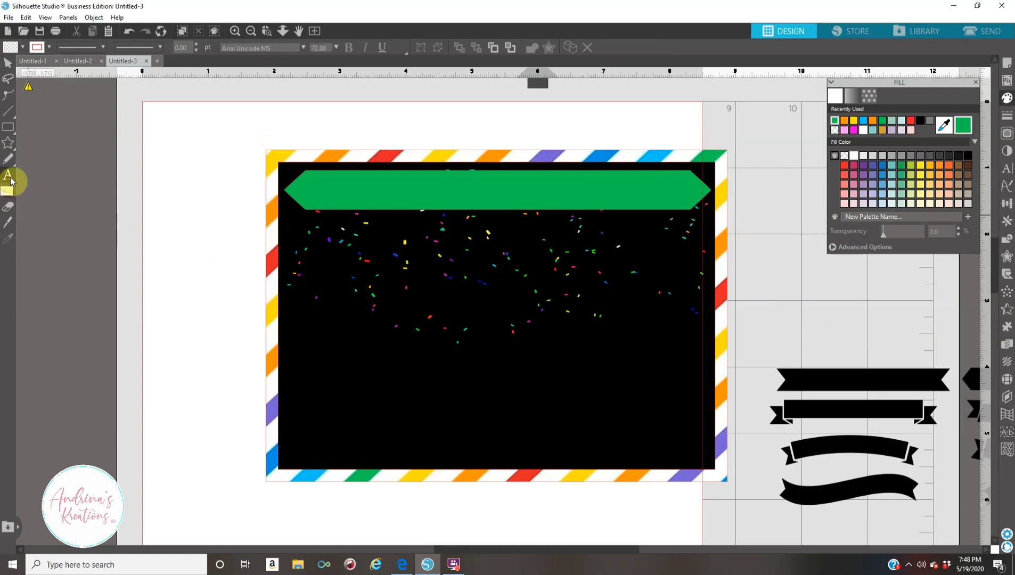
{"action": "left_click", "coordinate": [1007, 169]}
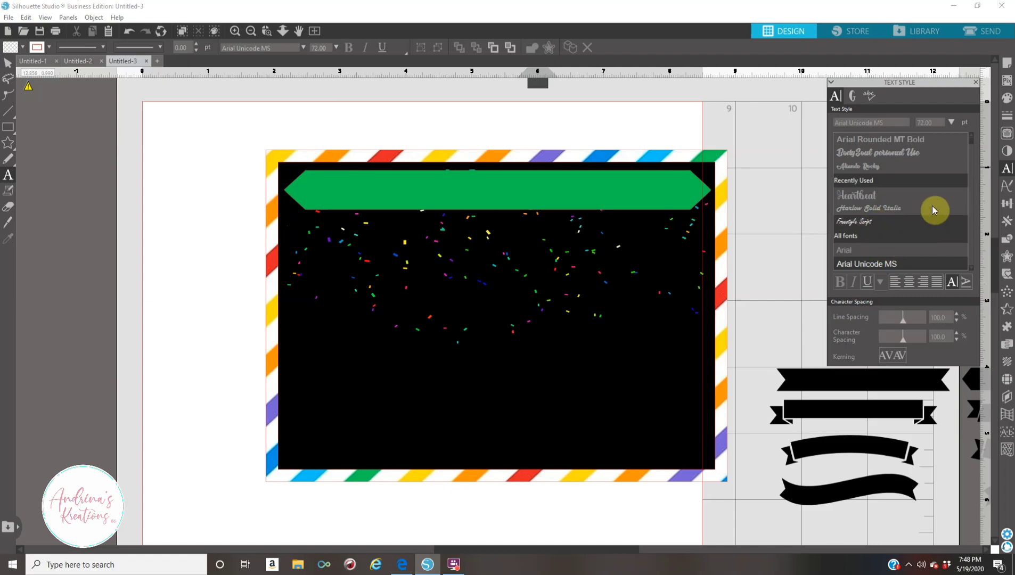
{"action": "scroll", "coordinate": [905, 231], "scroll_direction": "down", "scroll_amount": 3}
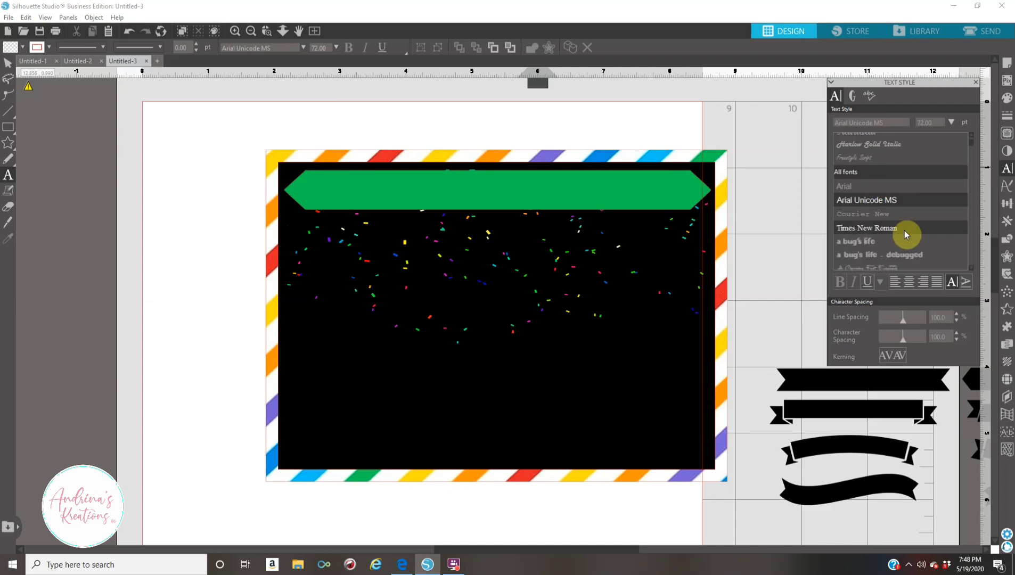
{"action": "scroll", "coordinate": [904, 230], "scroll_direction": "down", "scroll_amount": 5}
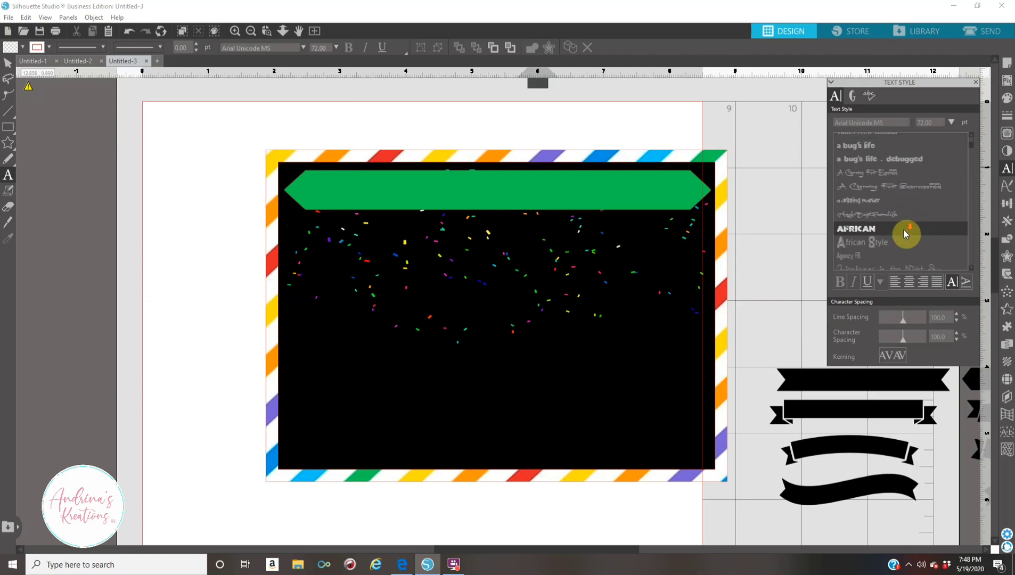
{"action": "scroll", "coordinate": [904, 230], "scroll_direction": "down", "scroll_amount": 3}
{"action": "scroll", "coordinate": [904, 230], "scroll_direction": "down", "scroll_amount": 3}
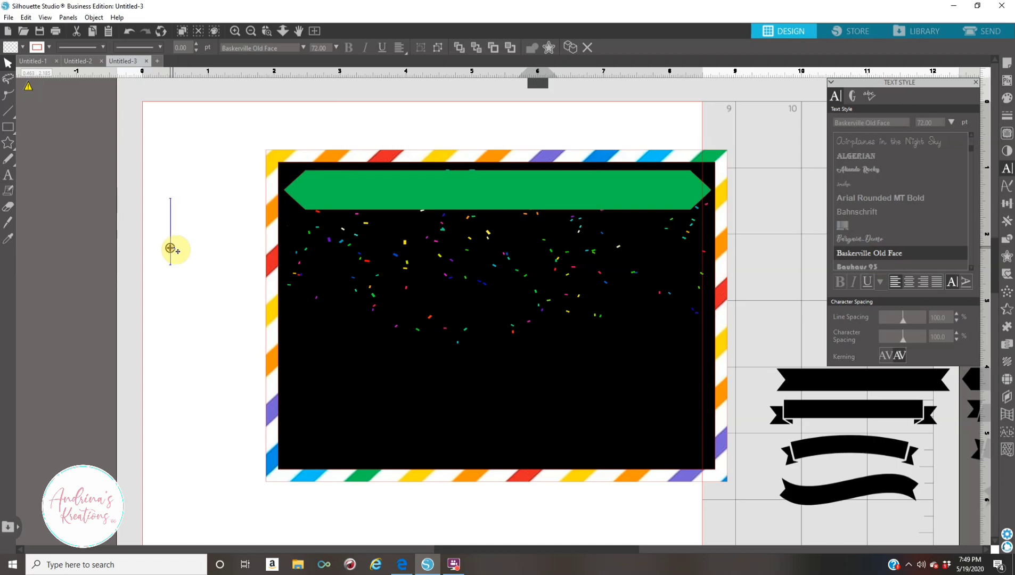
Step: Enter the text "BEEP. HONK, YELL, WAVE AND CHEER IT'S A"
{"action": "type", "text": "B"}
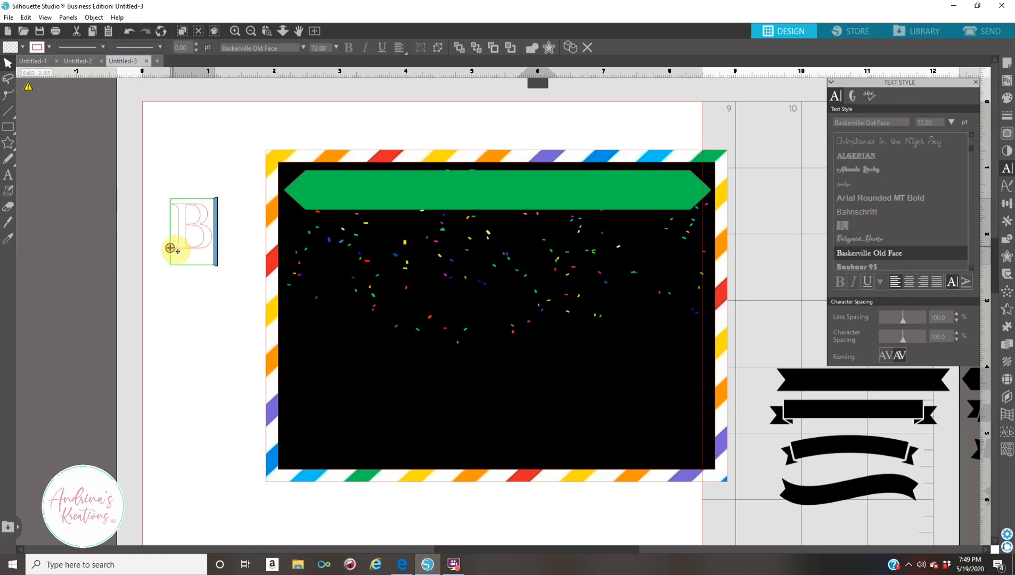
{"action": "type", "text": "EEP"}
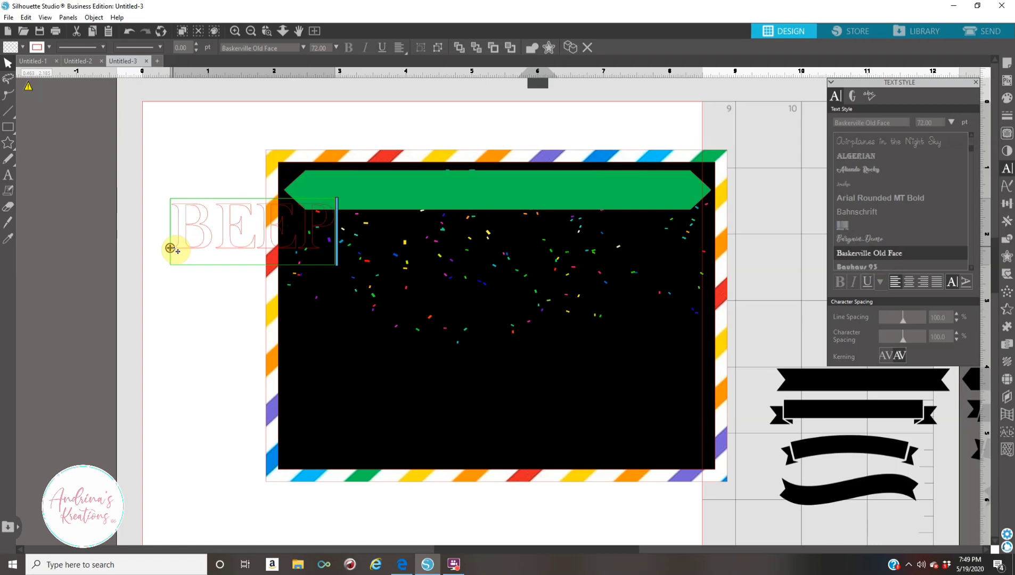
{"action": "type", "text": ", "}
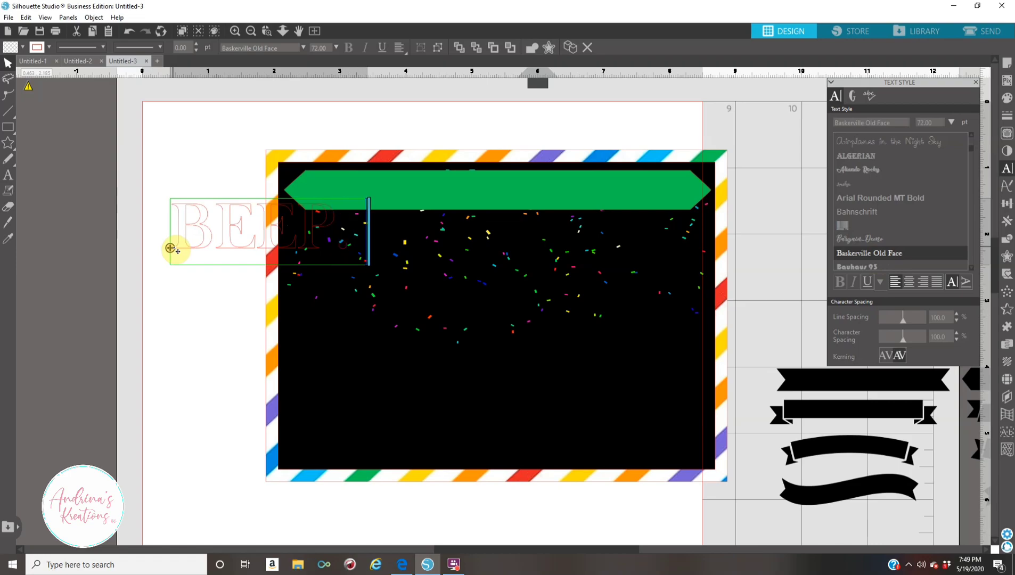
{"action": "type", "text": "HONK"}
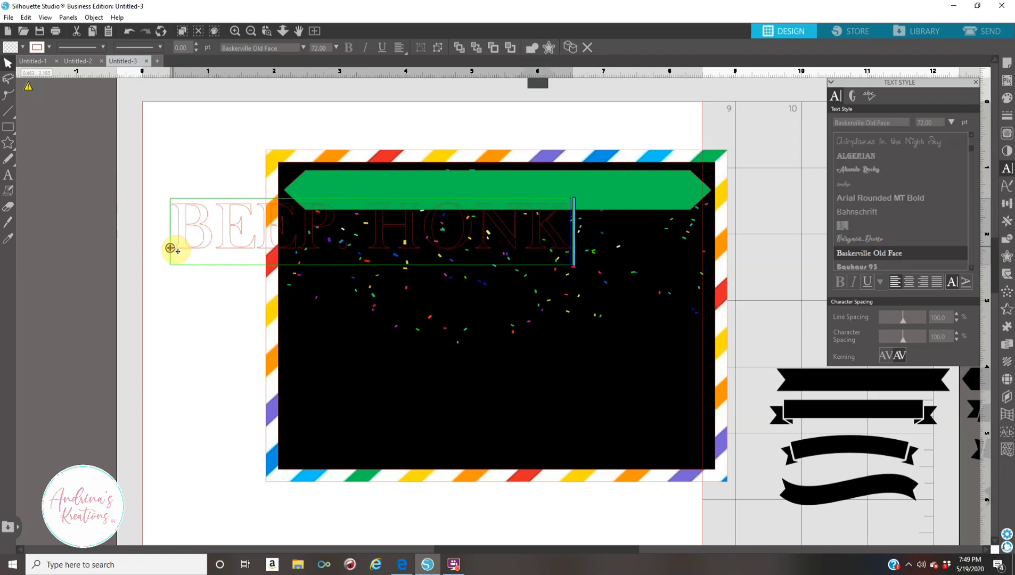
{"action": "type", "text": ", "}
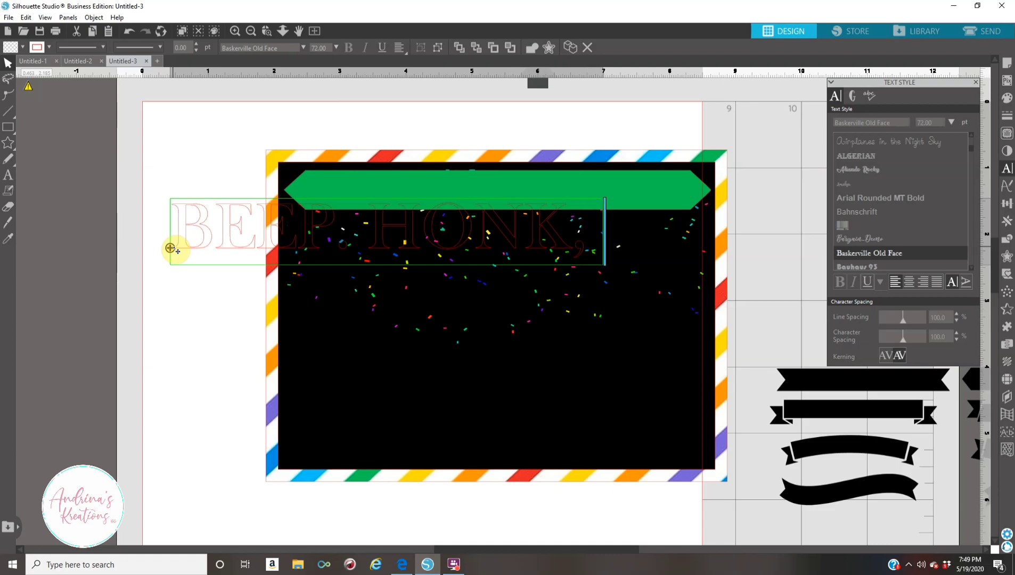
{"action": "type", "text": "YELL"}
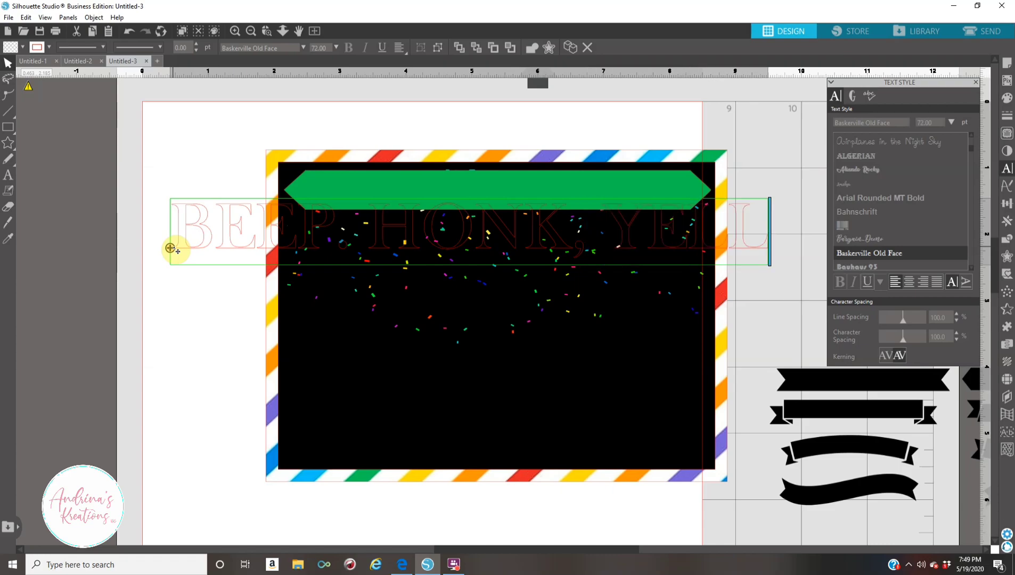
{"action": "type", "text": ","}
{"action": "key", "text": "Return"}
{"action": "type", "text": "WAVE"}
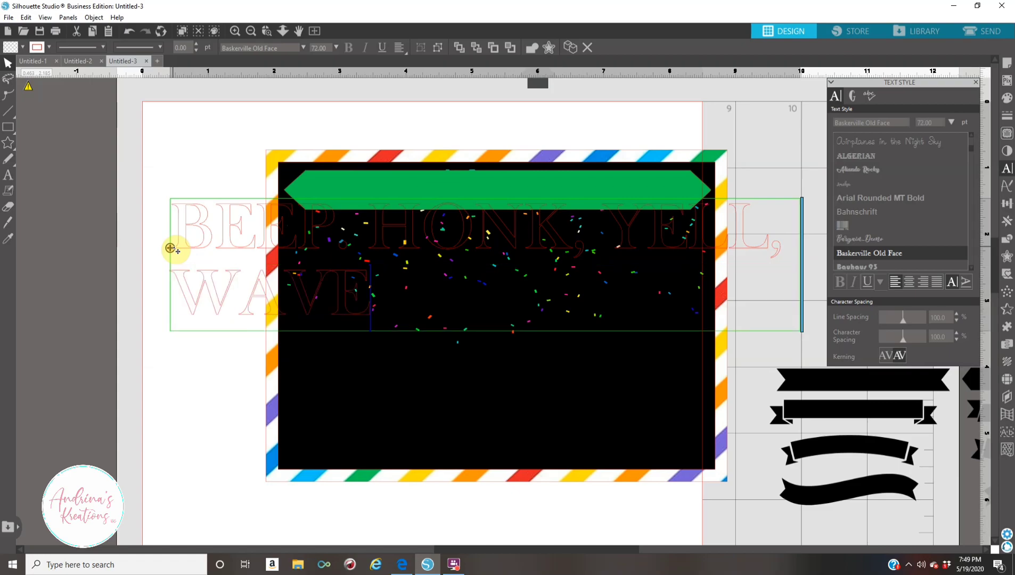
{"action": "type", "text": " AND CHEE"}
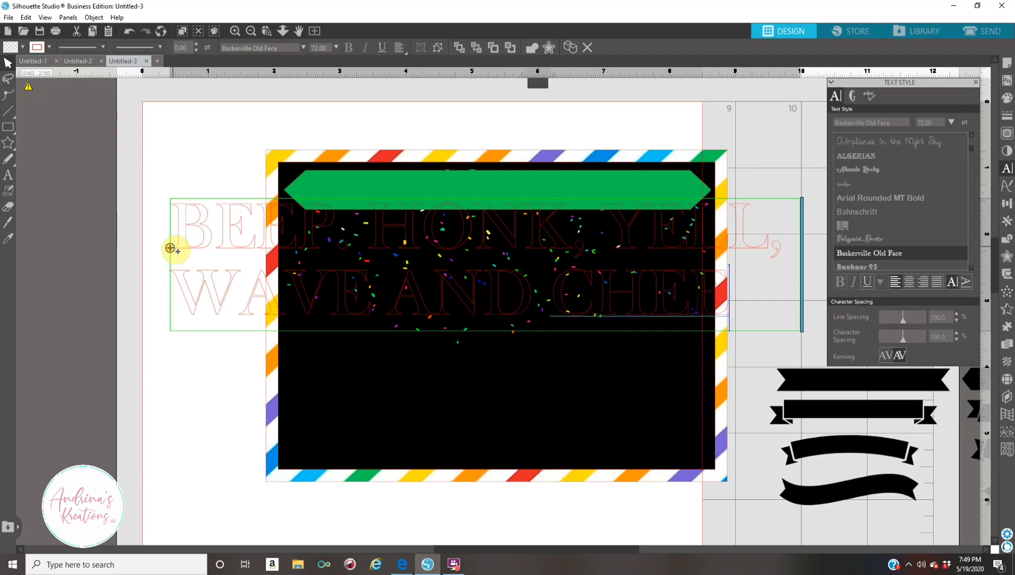
{"action": "type", "text": "R"}
{"action": "key", "text": "Return"}
{"action": "type", "text": "IT'S A"}
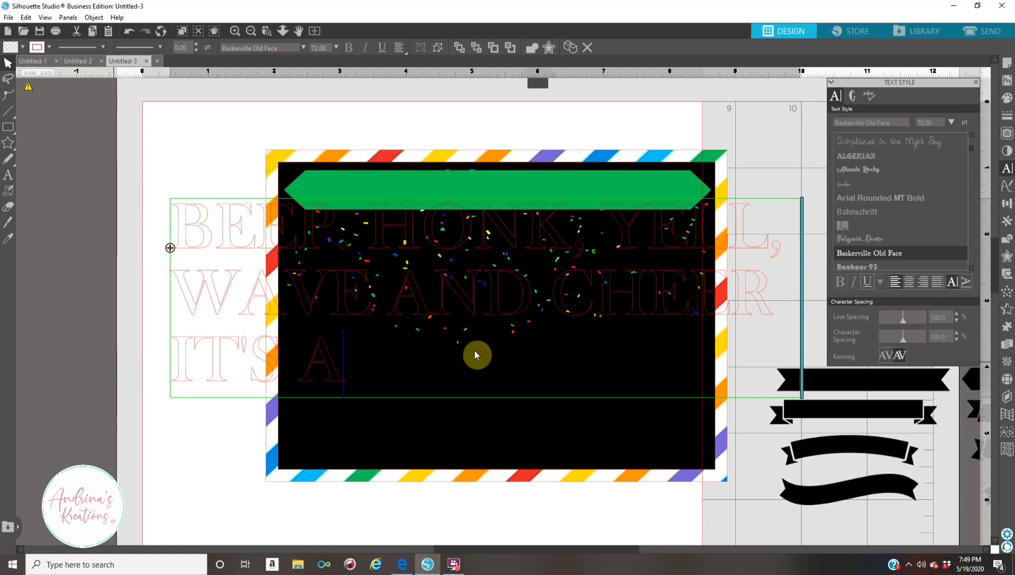
{"action": "left_click", "coordinate": [193, 118]}
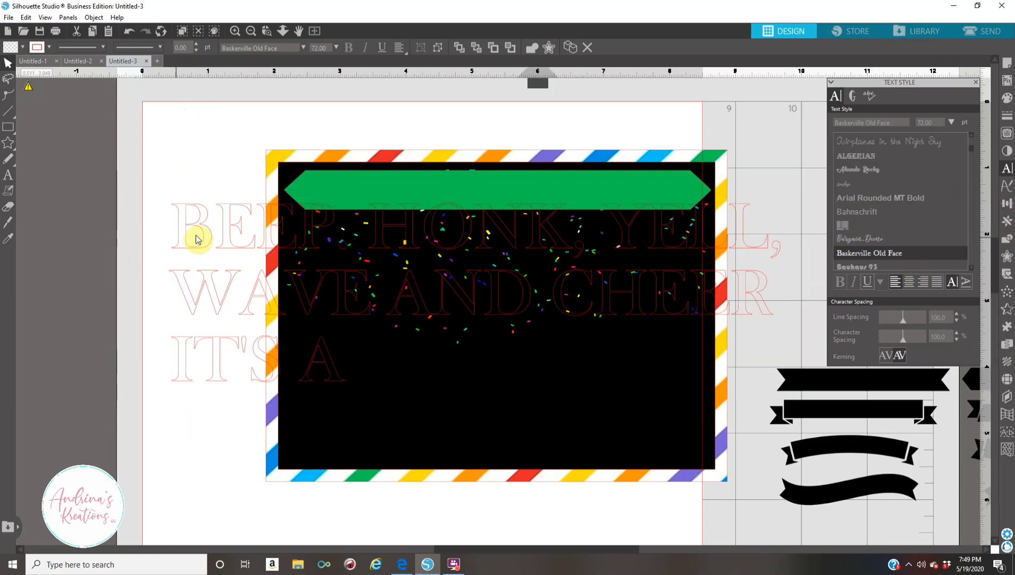
Step: Fill the text with red and scale it down to about 54.74 pt over the black area
{"action": "left_click", "coordinate": [201, 232]}
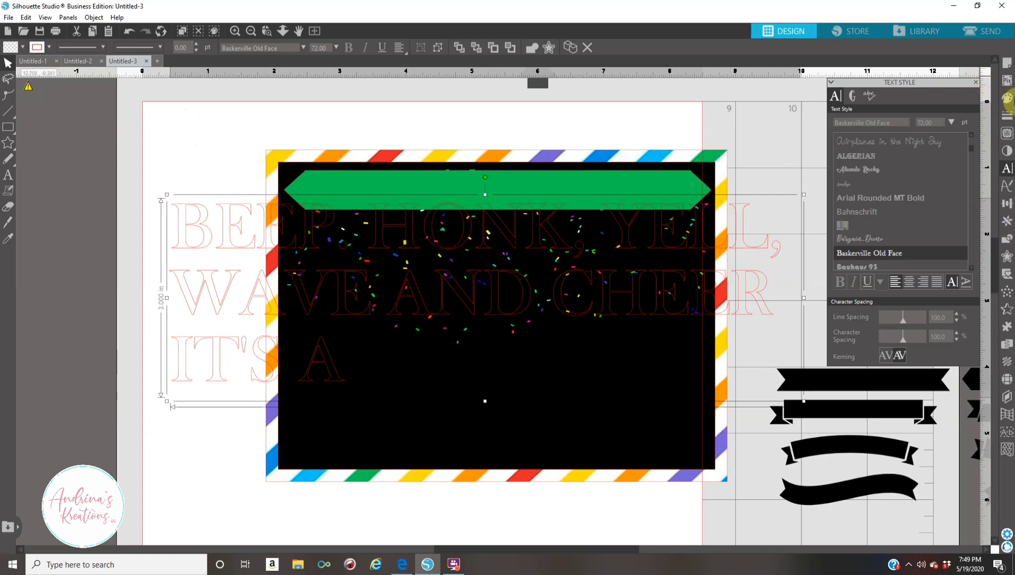
{"action": "left_click", "coordinate": [1008, 99]}
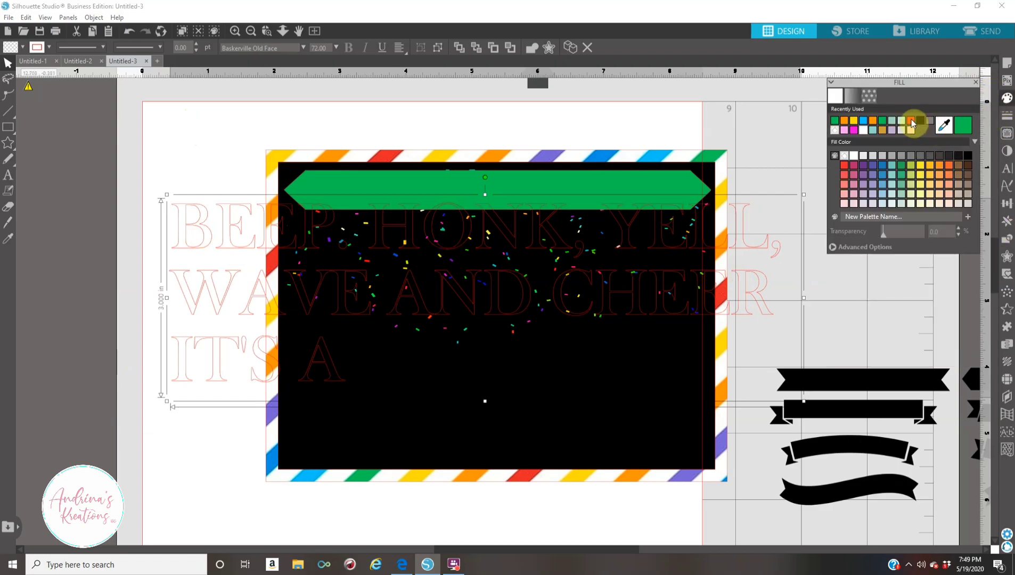
{"action": "left_click", "coordinate": [911, 121]}
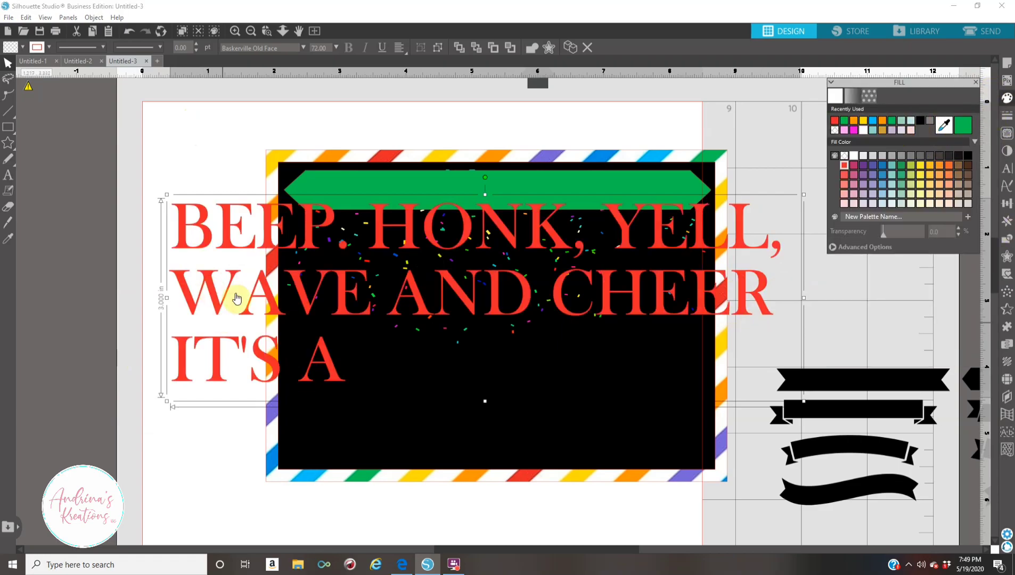
{"action": "left_click_drag", "start_coordinate": [239, 302], "coordinate": [206, 282]}
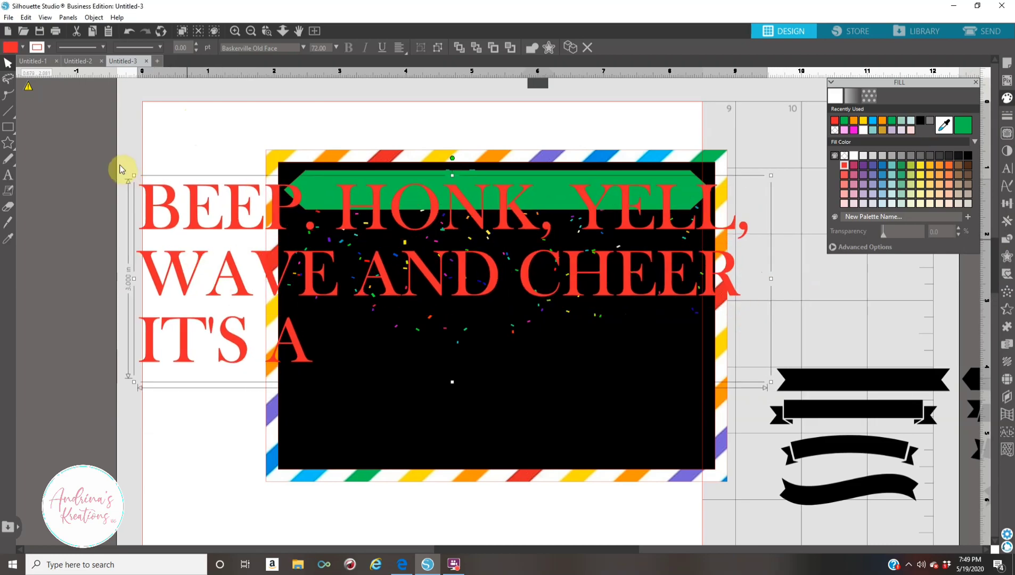
{"action": "left_click_drag", "start_coordinate": [132, 175], "coordinate": [335, 290]}
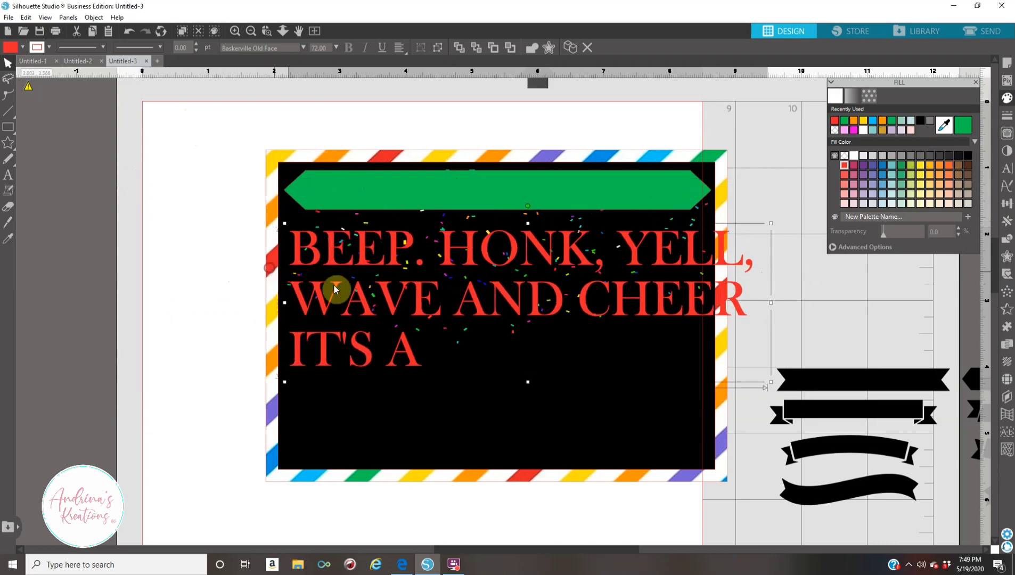
{"action": "double_click", "coordinate": [585, 309]}
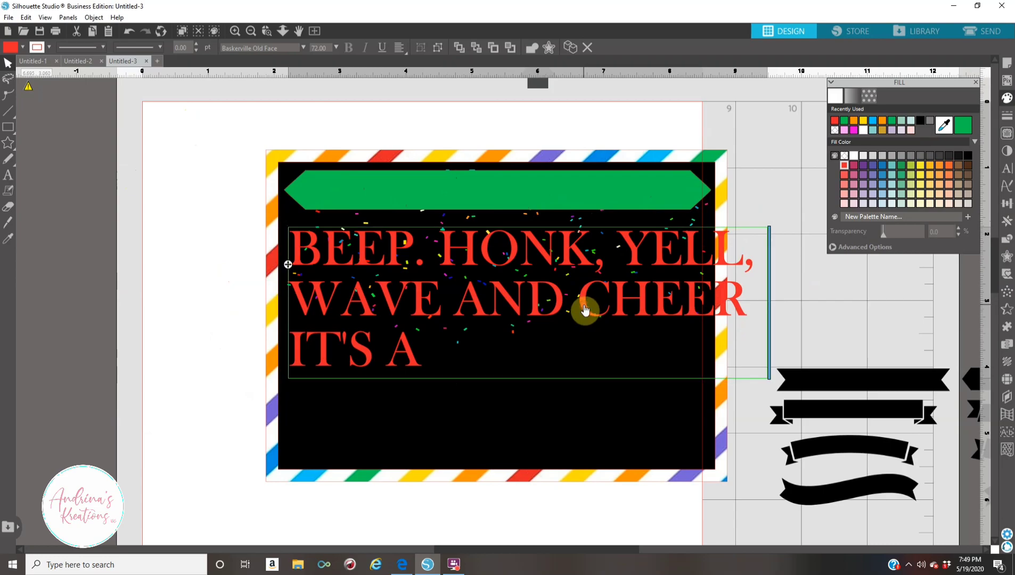
{"action": "left_click_drag", "start_coordinate": [584, 298], "coordinate": [770, 322]}
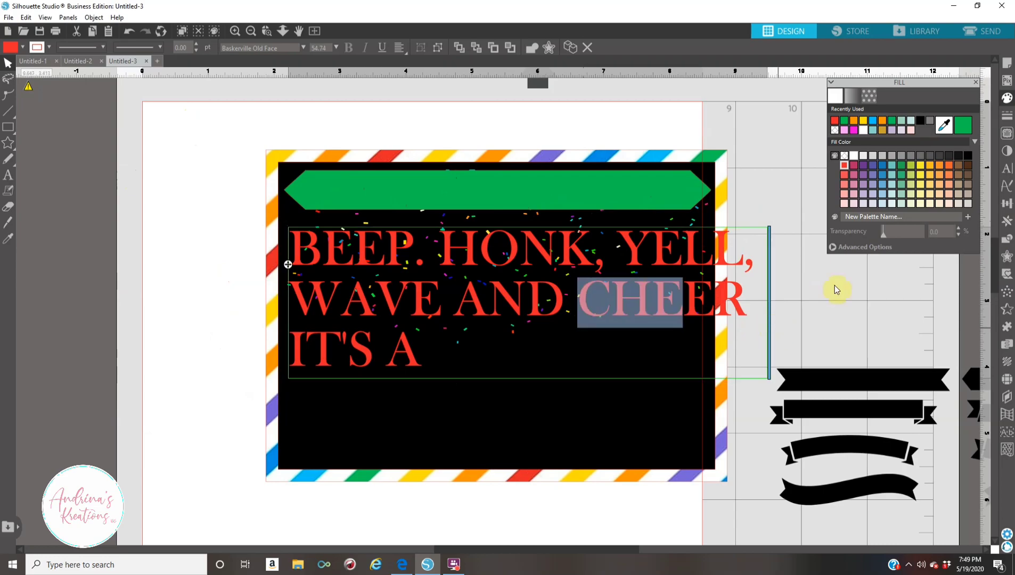
{"action": "left_click", "coordinate": [836, 290]}
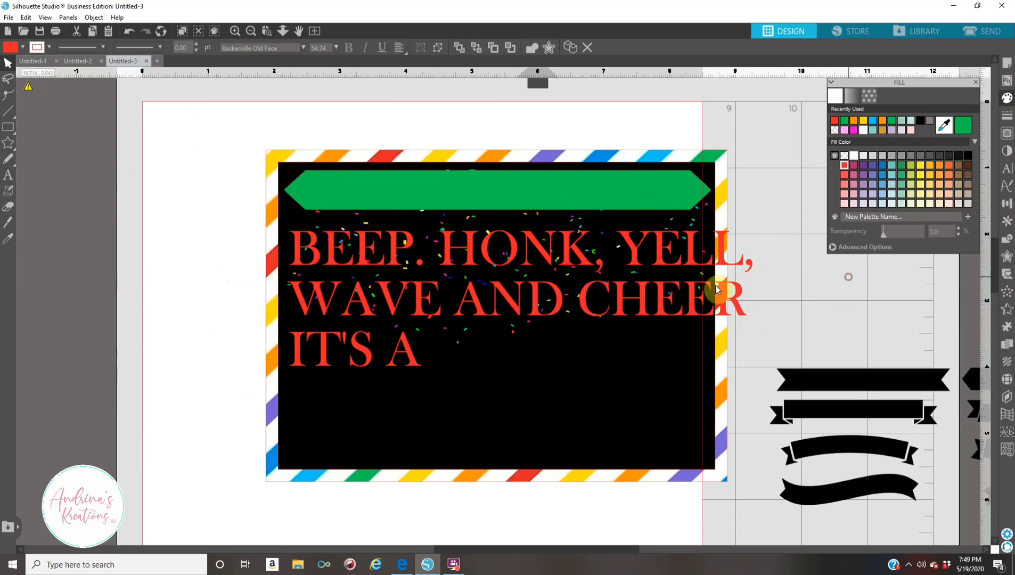
Step: Widen the red text's box well beyond the design's edge so more words fit on each line
{"action": "left_click", "coordinate": [394, 258]}
{"action": "double_click", "coordinate": [394, 258]}
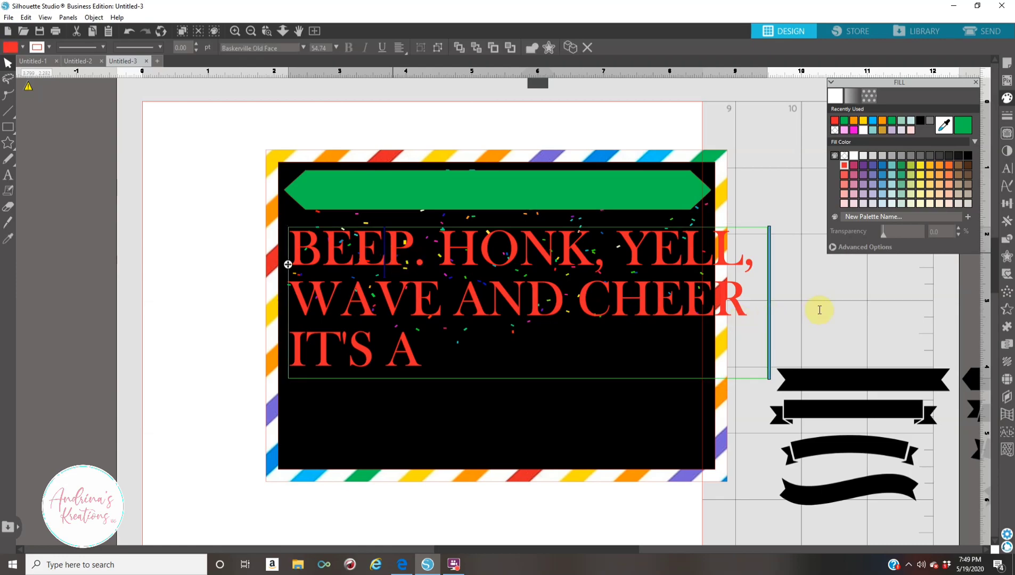
{"action": "left_click_drag", "start_coordinate": [768, 303], "coordinate": [1008, 154]}
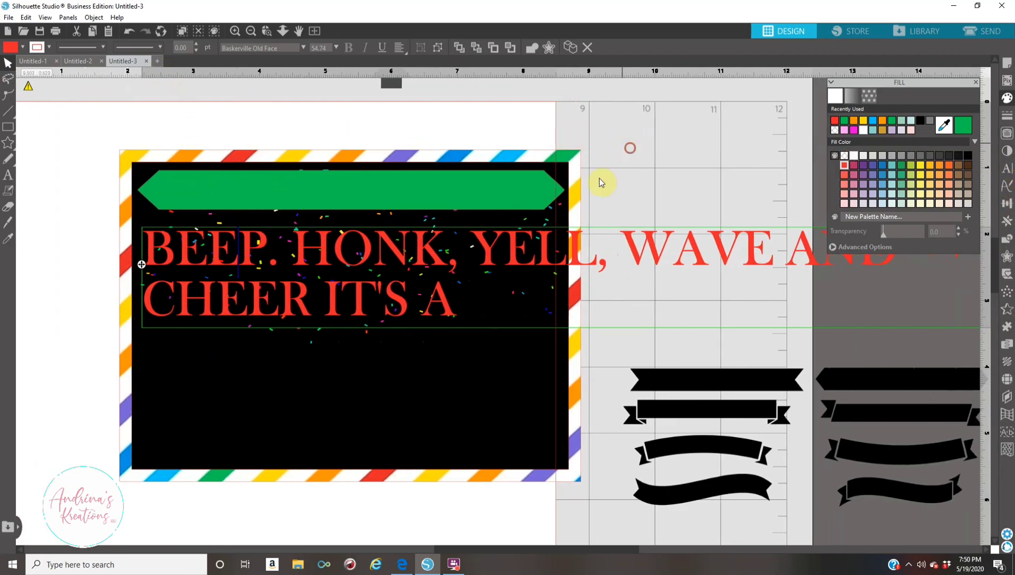
{"action": "left_click", "coordinate": [630, 148]}
Step: Scale the red text down to 37.50 pt and extend its text box so the whole phrase runs on one line
{"action": "left_click", "coordinate": [170, 258]}
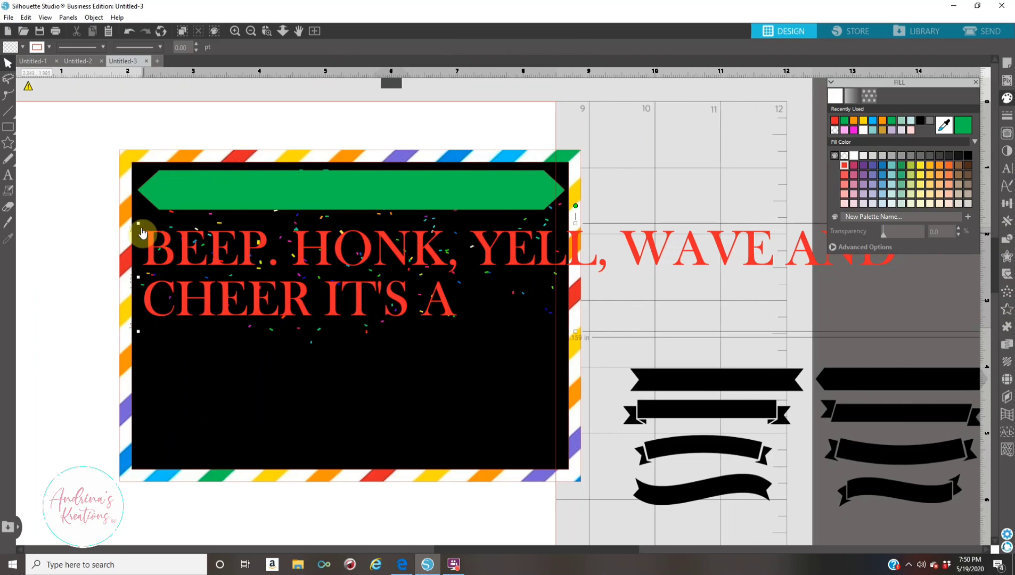
{"action": "left_click_drag", "start_coordinate": [137, 221], "coordinate": [509, 310]}
{"action": "left_click_drag", "start_coordinate": [653, 282], "coordinate": [385, 286]}
{"action": "double_click", "coordinate": [567, 288]}
{"action": "left_click_drag", "start_coordinate": [744, 313], "coordinate": [892, 320]}
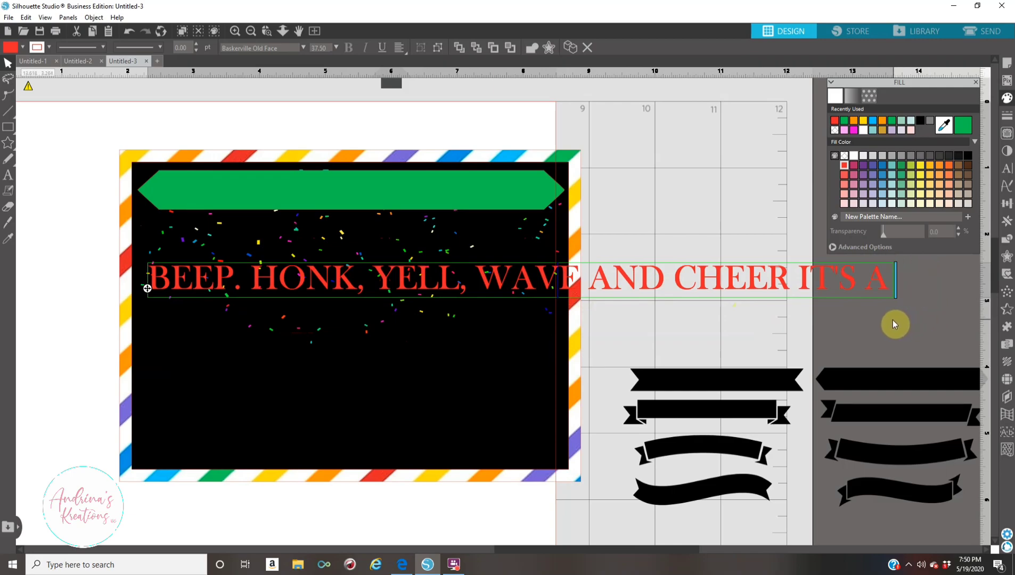
{"action": "left_click", "coordinate": [720, 322]}
Step: Move the bordered confetti group and bring it back beneath the banner and the red text
{"action": "left_click_drag", "start_coordinate": [182, 279], "coordinate": [207, 223]}
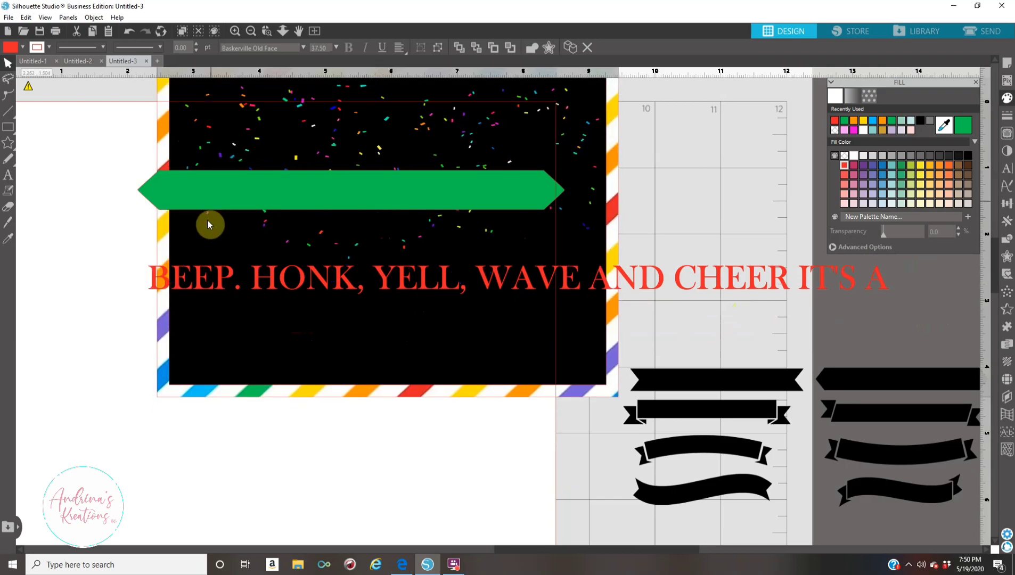
{"action": "left_click_drag", "start_coordinate": [194, 262], "coordinate": [176, 282]}
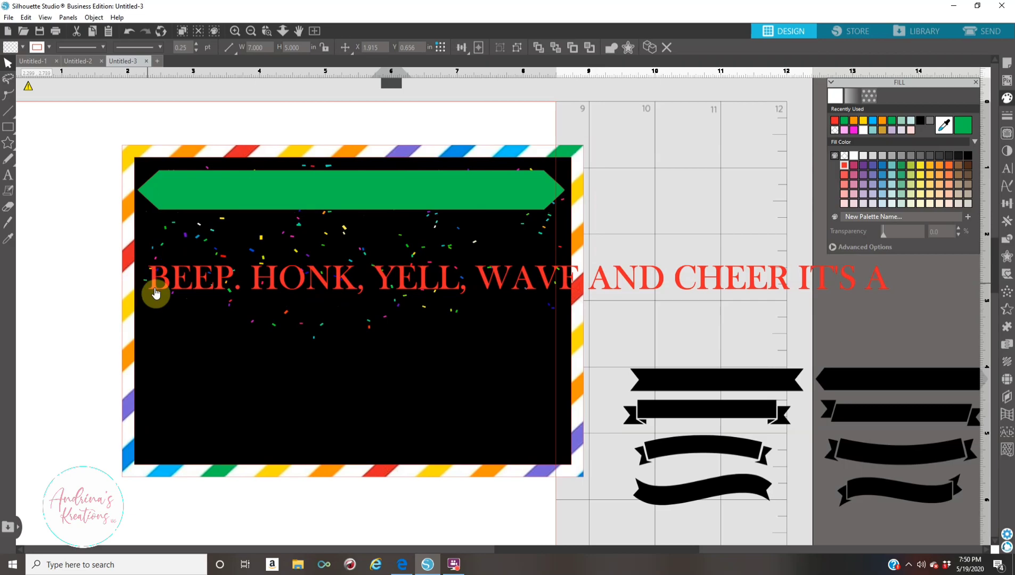
Step: Move the red text onto the green banner, scale it to about 20 pt to fit, and centre it vertically
{"action": "left_click", "coordinate": [153, 285]}
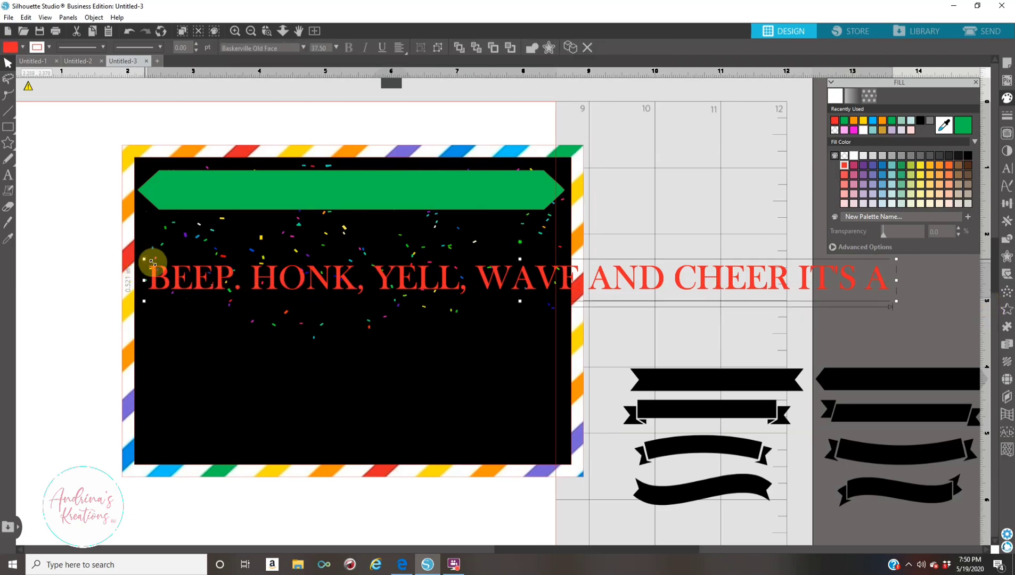
{"action": "left_click_drag", "start_coordinate": [150, 264], "coordinate": [163, 266]}
{"action": "left_click_drag", "start_coordinate": [253, 286], "coordinate": [232, 197]}
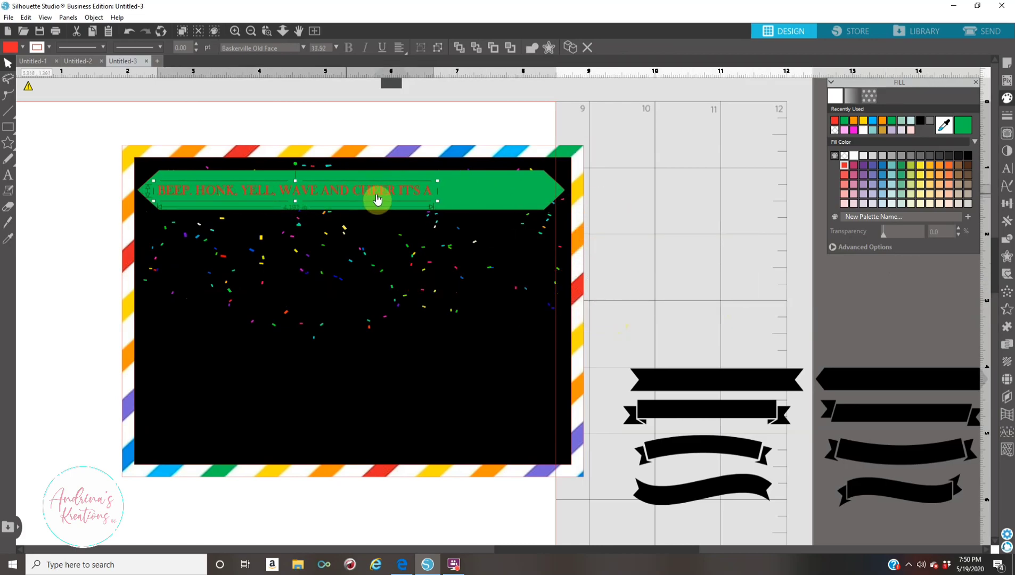
{"action": "left_click_drag", "start_coordinate": [463, 199], "coordinate": [565, 203]}
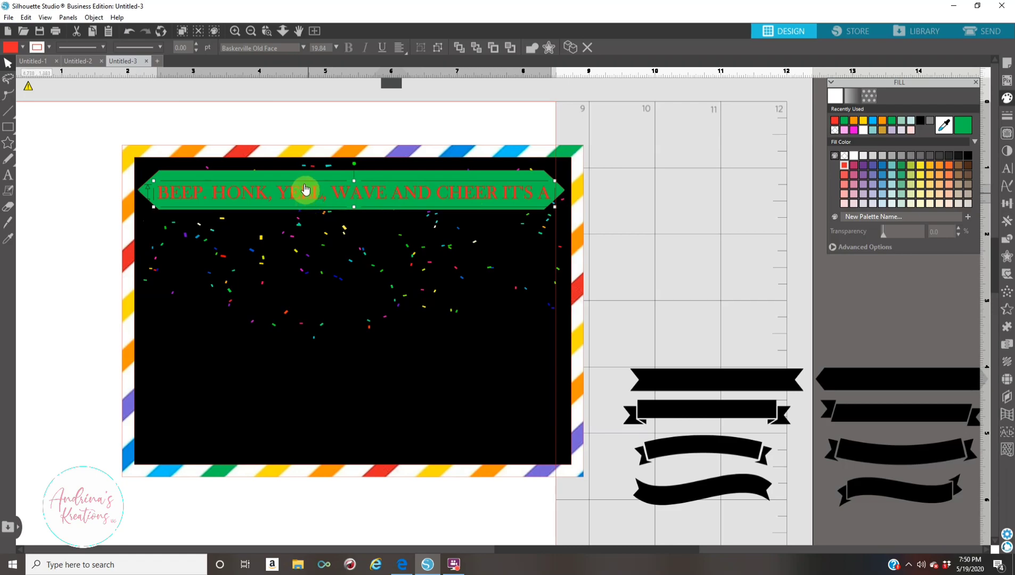
{"action": "left_click_drag", "start_coordinate": [306, 188], "coordinate": [306, 195]}
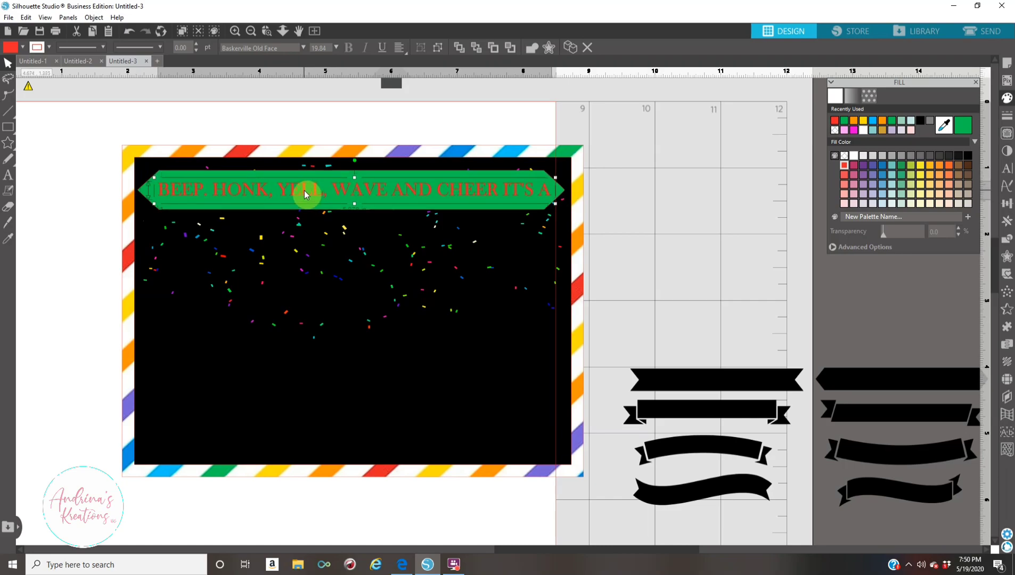
Step: Change the fill of the banner behind the red text to white
{"action": "left_click", "coordinate": [192, 210]}
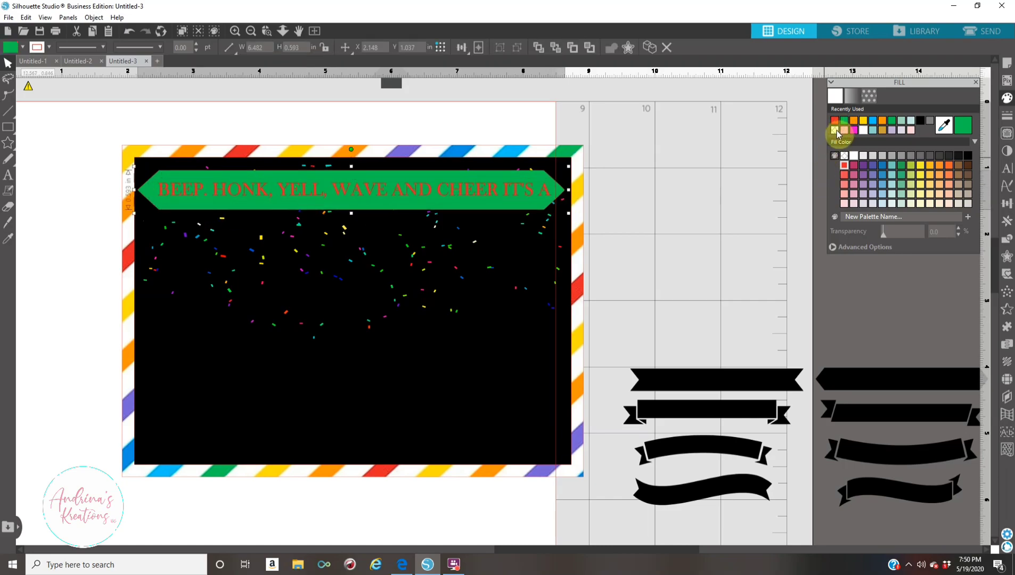
{"action": "left_click", "coordinate": [911, 130]}
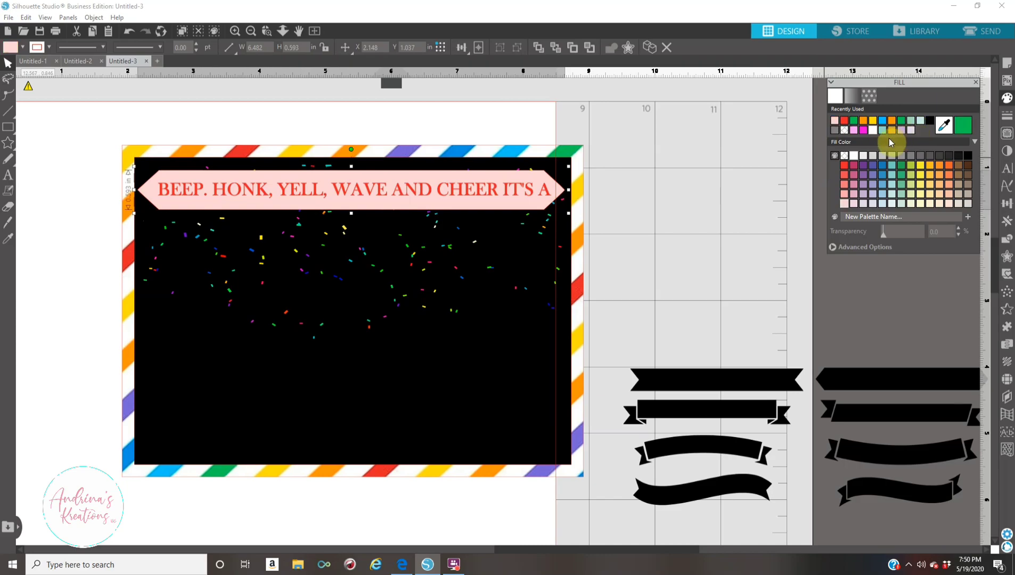
{"action": "left_click", "coordinate": [873, 131]}
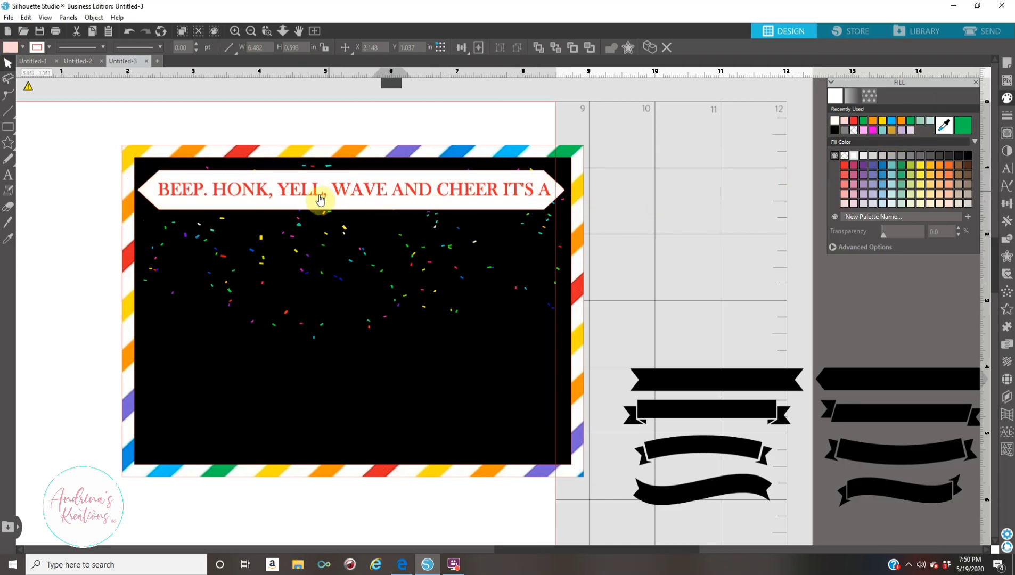
Step: Reduce the white banner's height to about 0.513 in and recentre the red text on it
{"action": "left_click", "coordinate": [546, 196]}
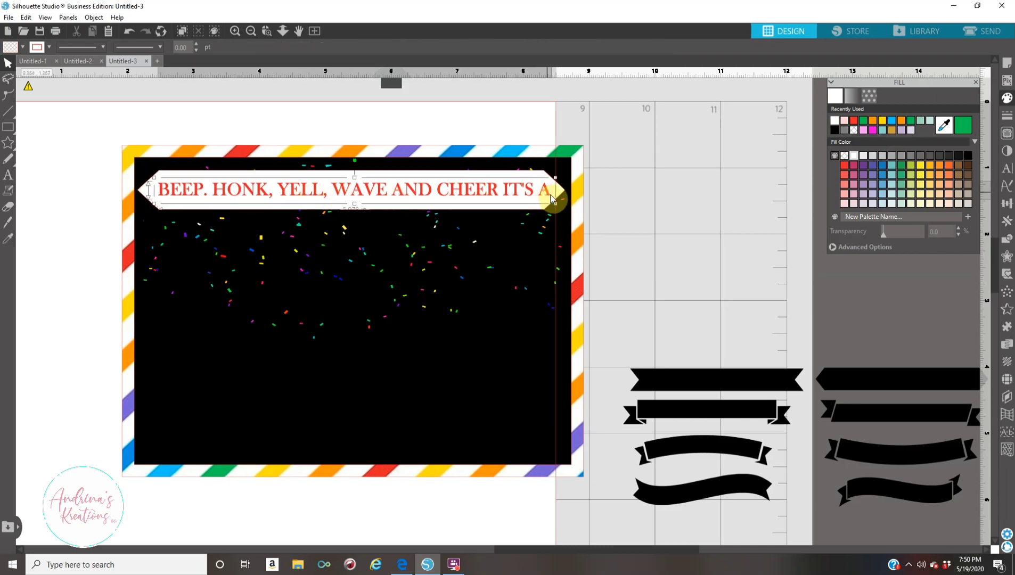
{"action": "left_click_drag", "start_coordinate": [558, 207], "coordinate": [561, 208]}
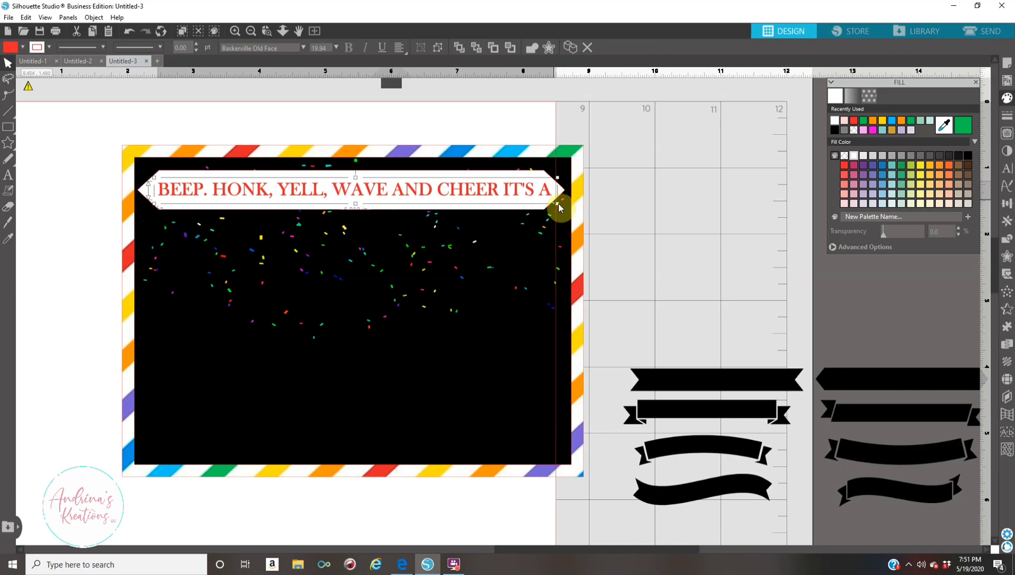
{"action": "left_click", "coordinate": [696, 222]}
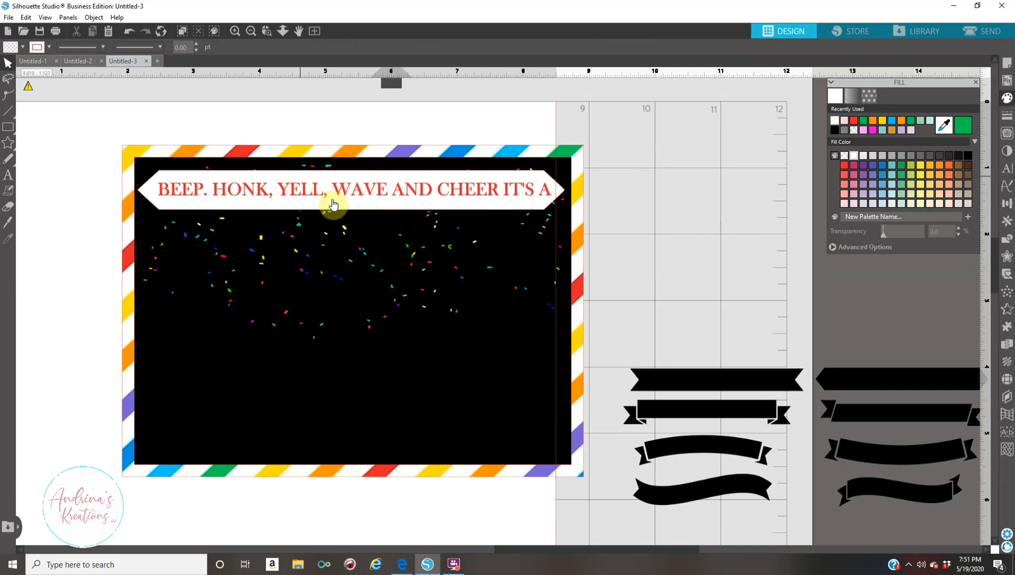
{"action": "left_click", "coordinate": [353, 210]}
{"action": "left_click_drag", "start_coordinate": [354, 210], "coordinate": [354, 208]}
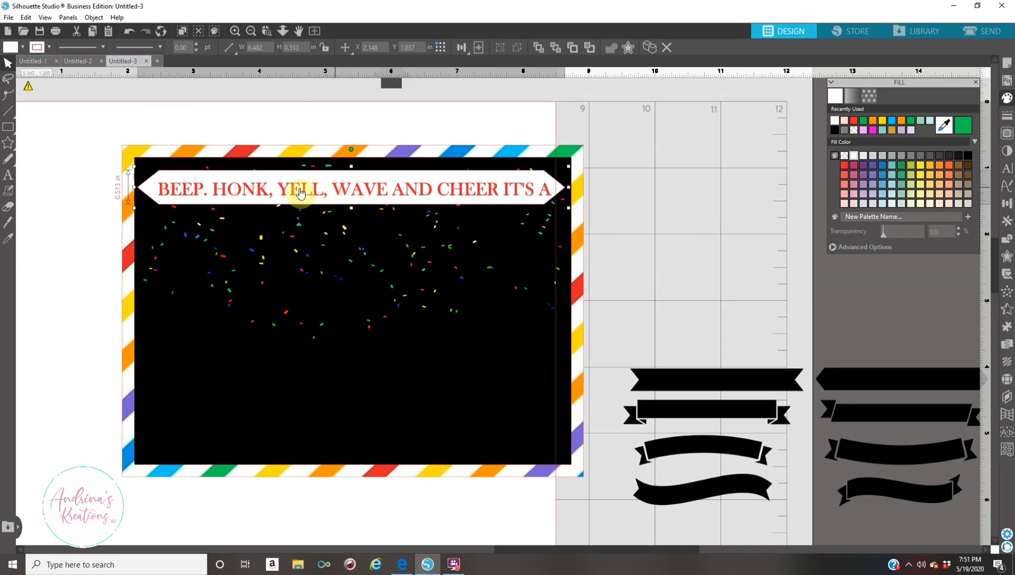
{"action": "left_click_drag", "start_coordinate": [293, 196], "coordinate": [296, 194]}
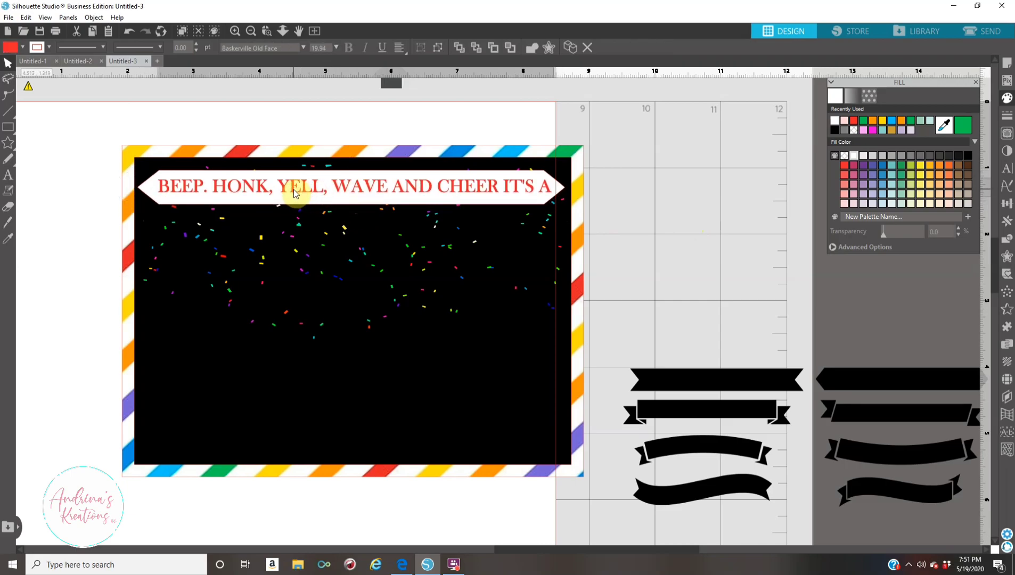
{"action": "left_click", "coordinate": [597, 235]}
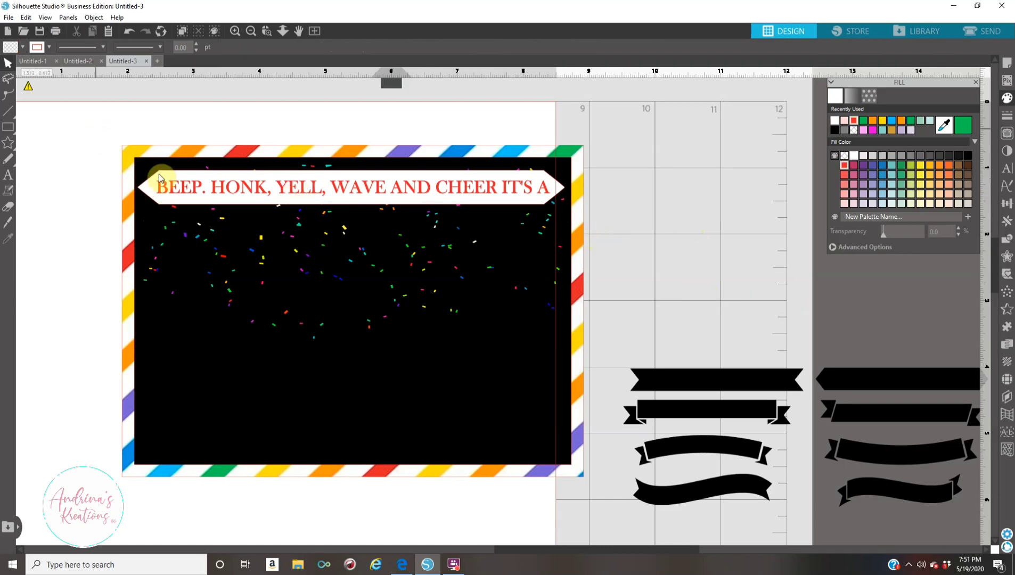
Step: Move the whole bordered design up and left on the page and delete the spare black banner shapes beside it
{"action": "left_click", "coordinate": [485, 319]}
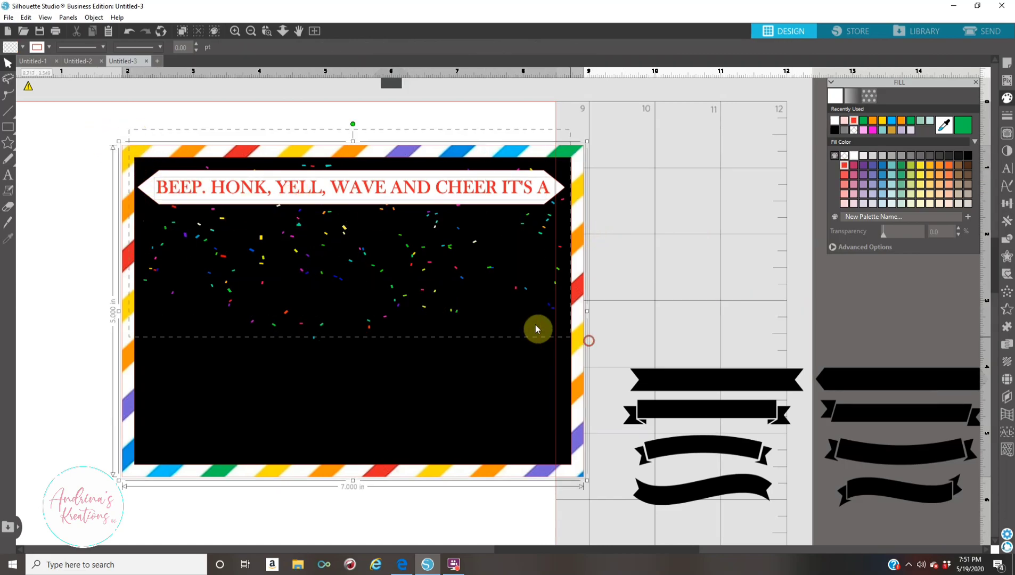
{"action": "left_click_drag", "start_coordinate": [502, 323], "coordinate": [468, 310]}
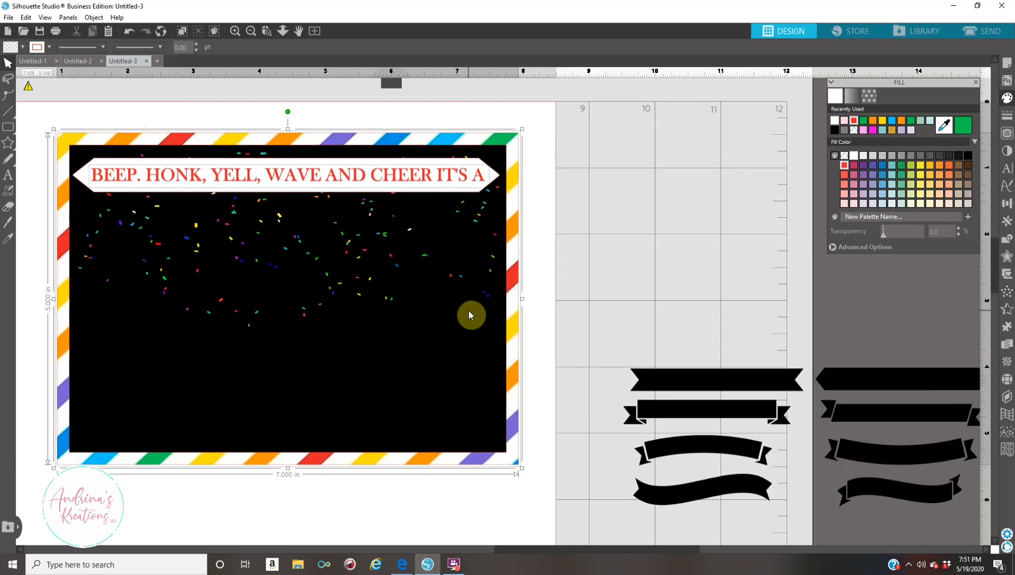
{"action": "left_click", "coordinate": [671, 378]}
{"action": "key", "text": "Delete"}
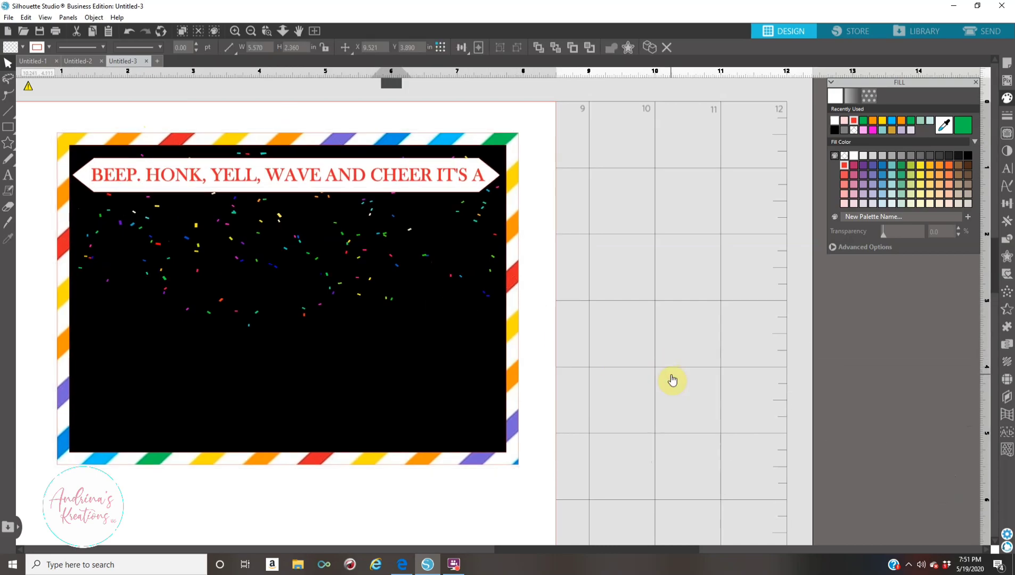
Step: Add a new text object over the design reading "DRIVE BY BIRTHDAY PARADE!"
{"action": "left_click_drag", "start_coordinate": [581, 549], "coordinate": [534, 542]}
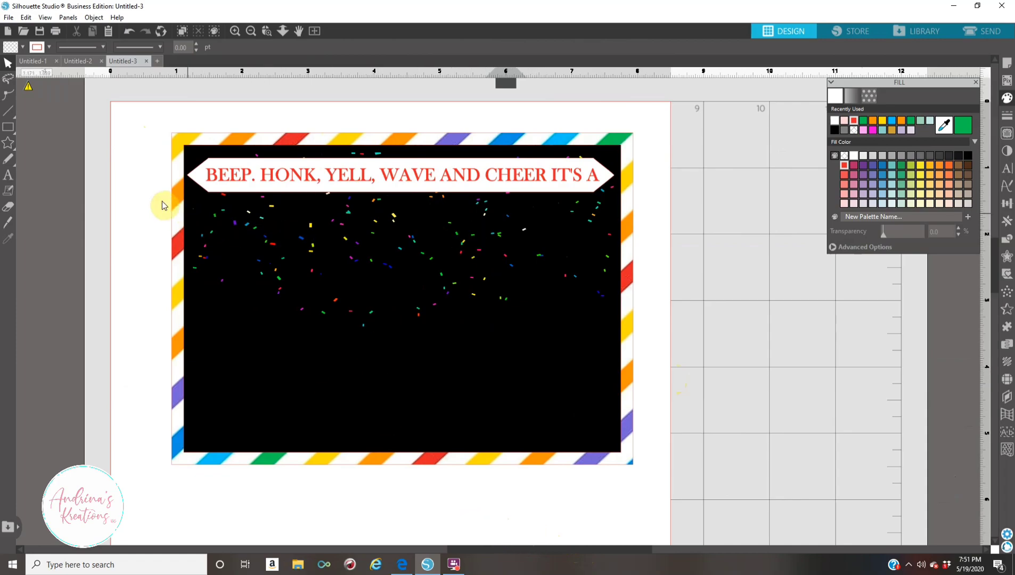
{"action": "left_click", "coordinate": [8, 174]}
{"action": "left_click", "coordinate": [150, 307]}
{"action": "type", "text": "DR"}
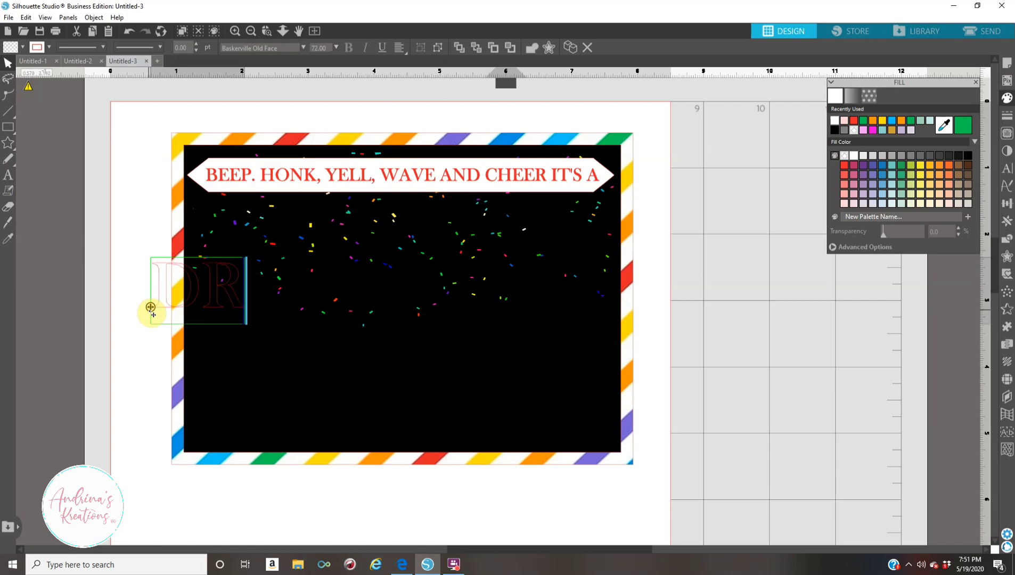
{"action": "type", "text": "IVE BY BIRTHDAY PARADE!"}
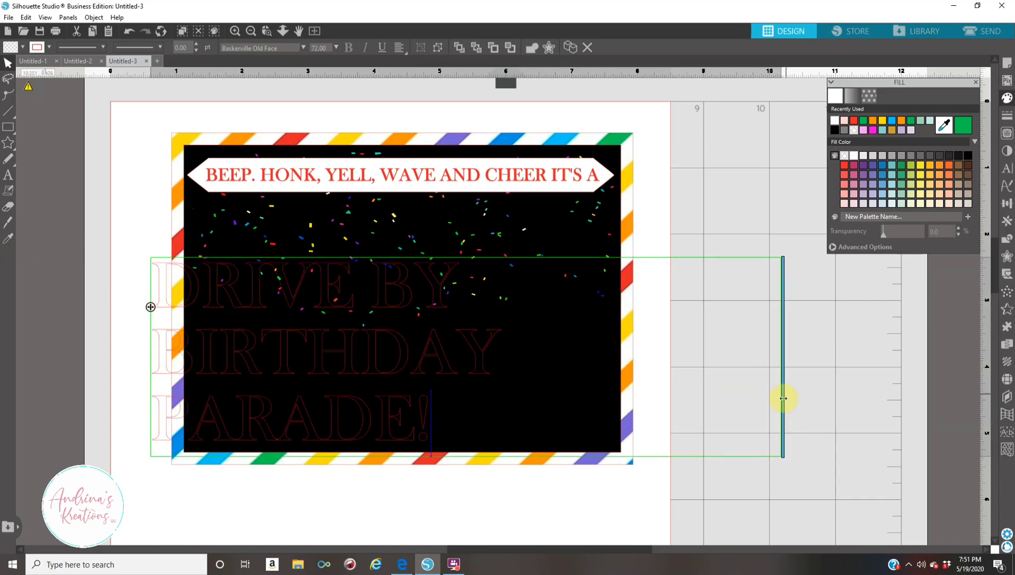
Step: Widen the new text's box, scale it down to 32.18 pt, and separate it from the design so they sit side by side
{"action": "left_click_drag", "start_coordinate": [782, 398], "coordinate": [1007, 332]}
{"action": "left_click", "coordinate": [84, 306]}
{"action": "left_click", "coordinate": [84, 307]}
{"action": "left_click_drag", "start_coordinate": [69, 254], "coordinate": [583, 367]}
{"action": "left_click_drag", "start_coordinate": [641, 355], "coordinate": [323, 379]}
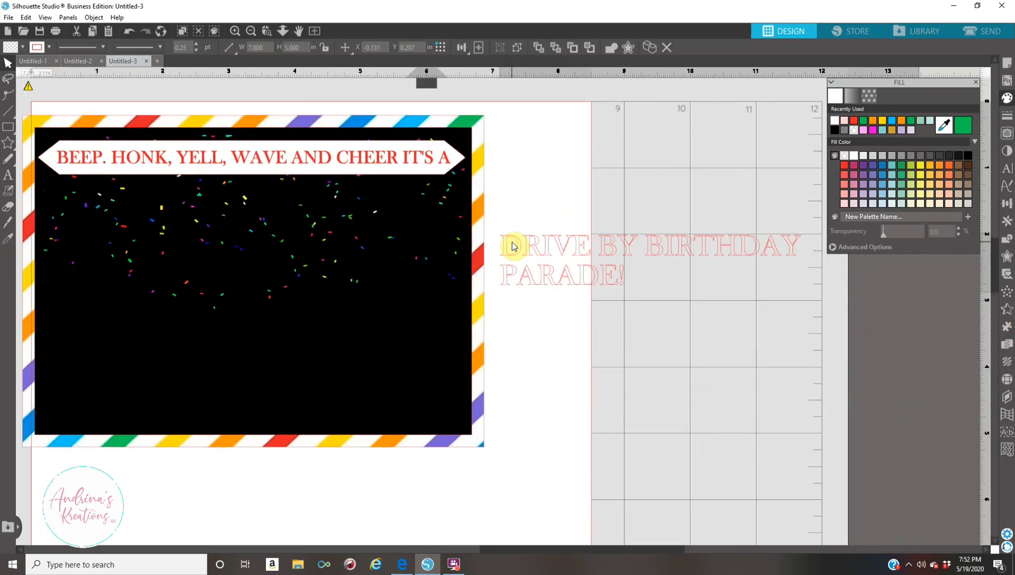
Step: Extend the "DRIVE BY BIRTHDAY PARADE!" text box so the phrase runs on one line, and shift it toward the design
{"action": "left_click", "coordinate": [512, 243]}
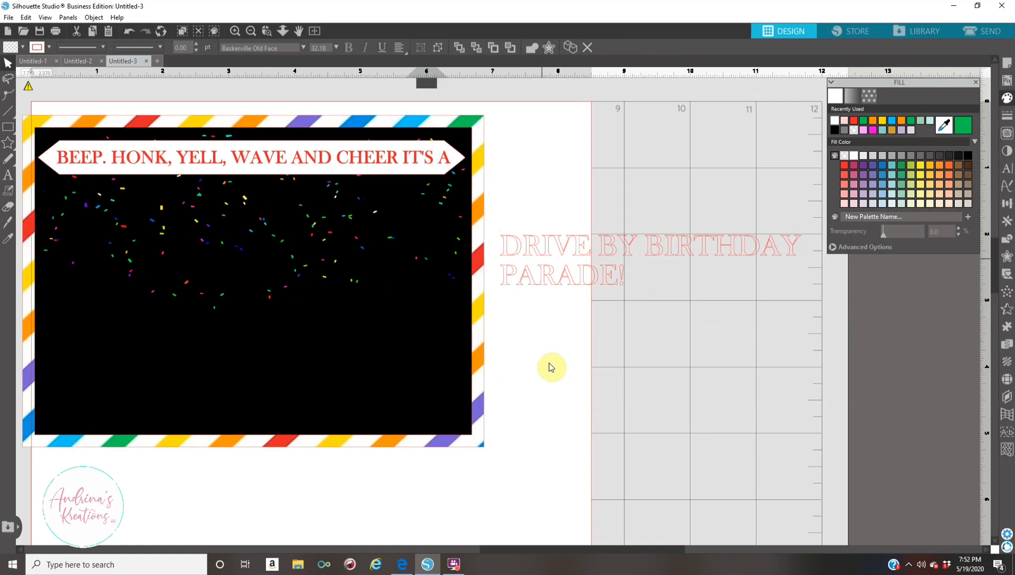
{"action": "left_click", "coordinate": [521, 253]}
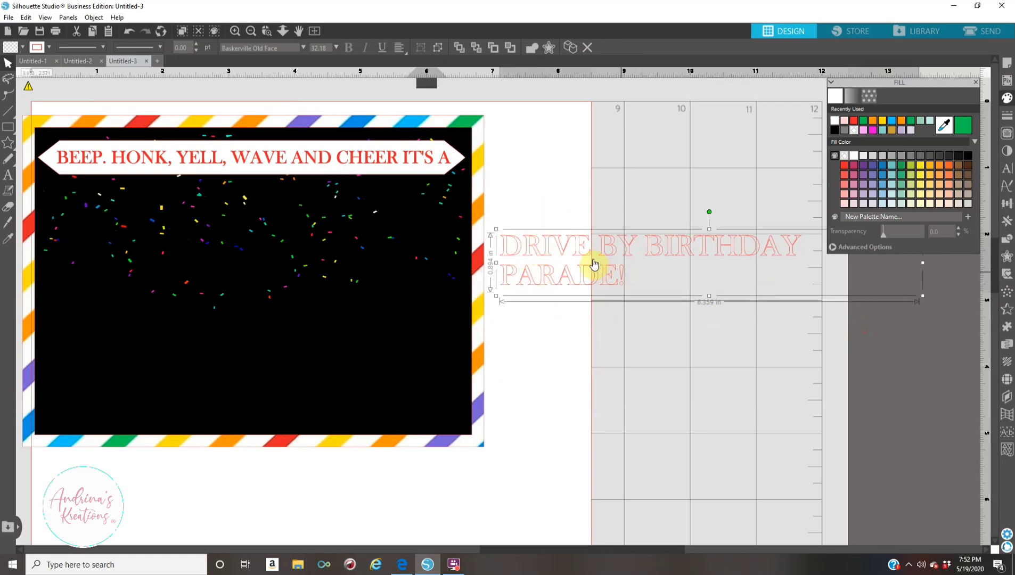
{"action": "double_click", "coordinate": [589, 255]}
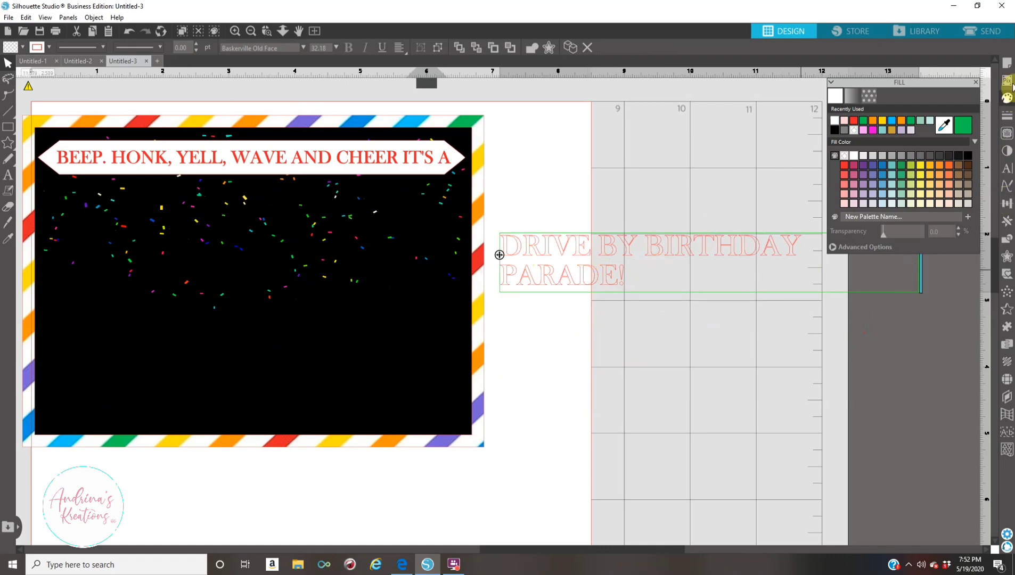
{"action": "left_click", "coordinate": [975, 84]}
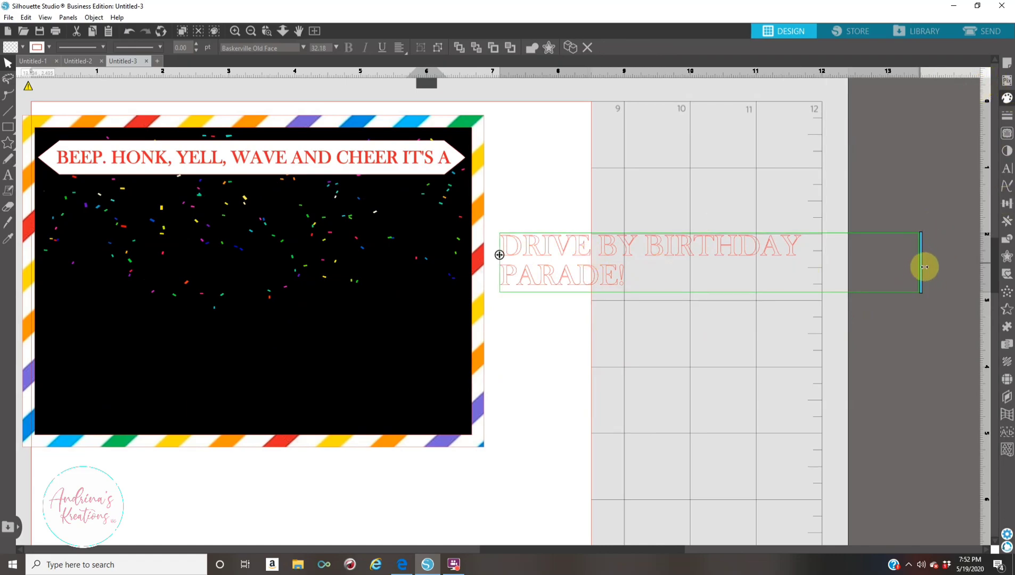
{"action": "left_click_drag", "start_coordinate": [921, 268], "coordinate": [1003, 263]}
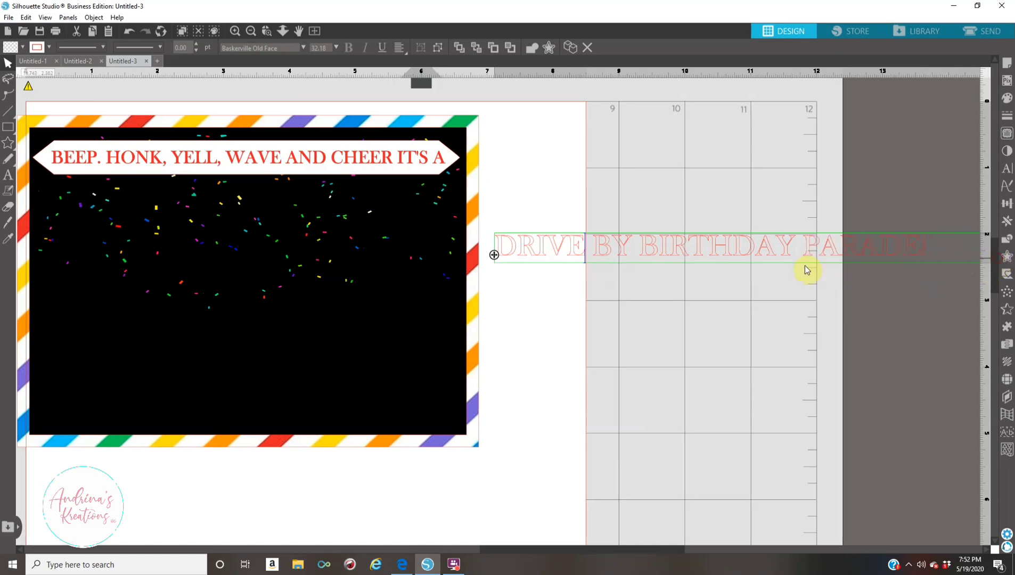
{"action": "left_click", "coordinate": [746, 313]}
{"action": "left_click_drag", "start_coordinate": [644, 248], "coordinate": [541, 260]}
{"action": "left_click", "coordinate": [529, 266]}
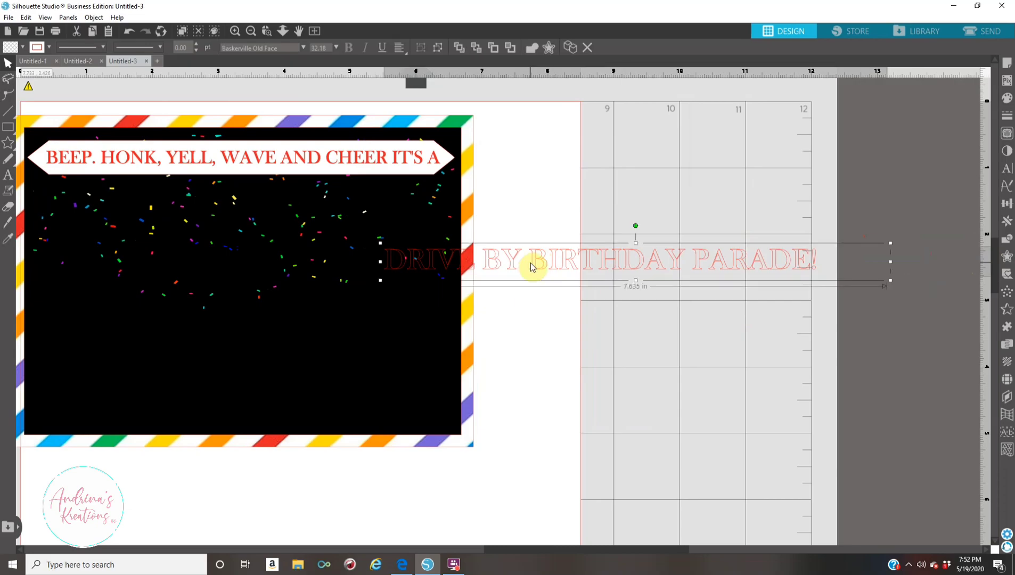
Step: Fill the "DRIVE BY BIRTHDAY PARADE!" text with green and set its line colour to transparent
{"action": "left_click", "coordinate": [1008, 99]}
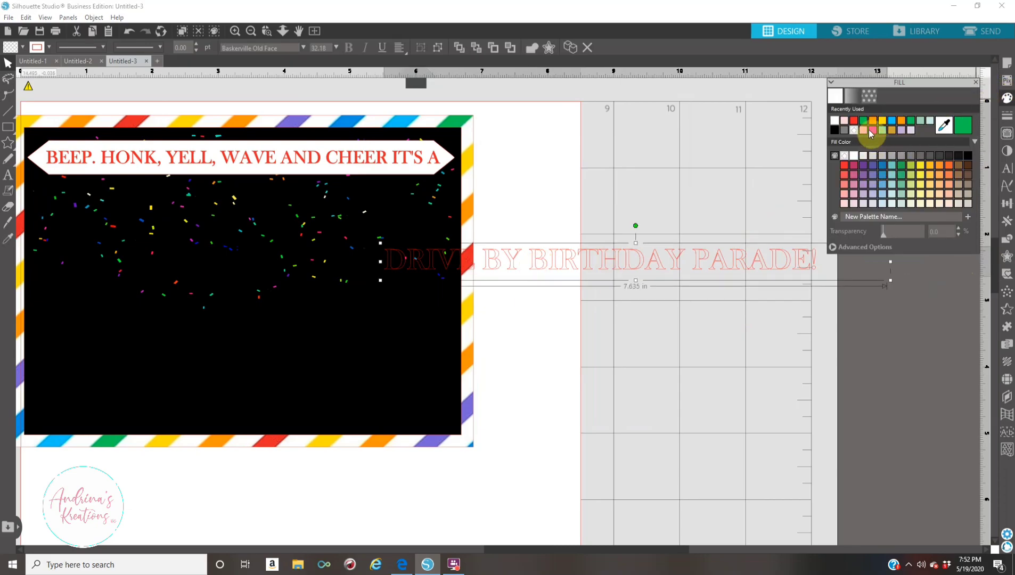
{"action": "left_click", "coordinate": [864, 123]}
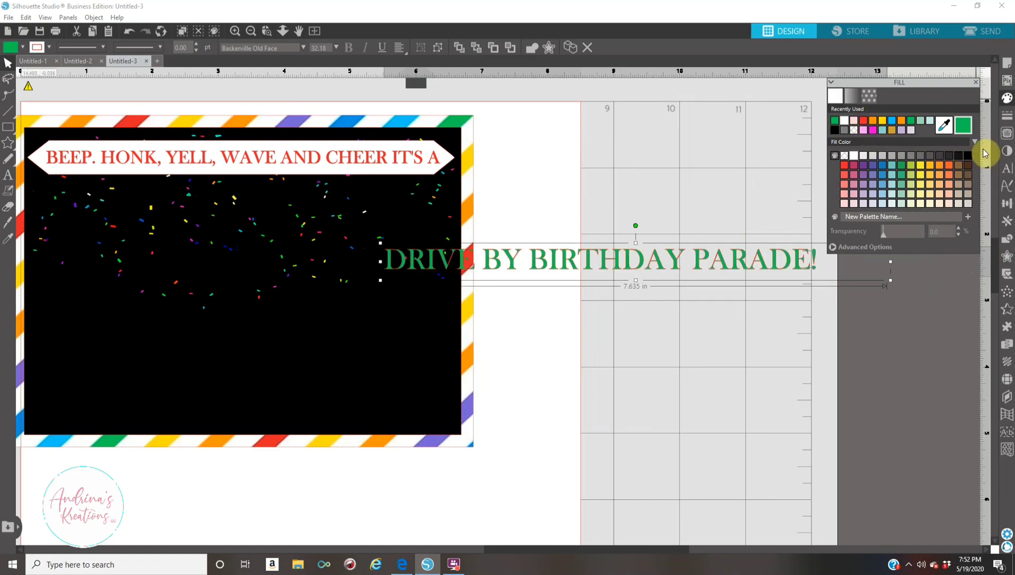
{"action": "left_click", "coordinate": [1010, 118]}
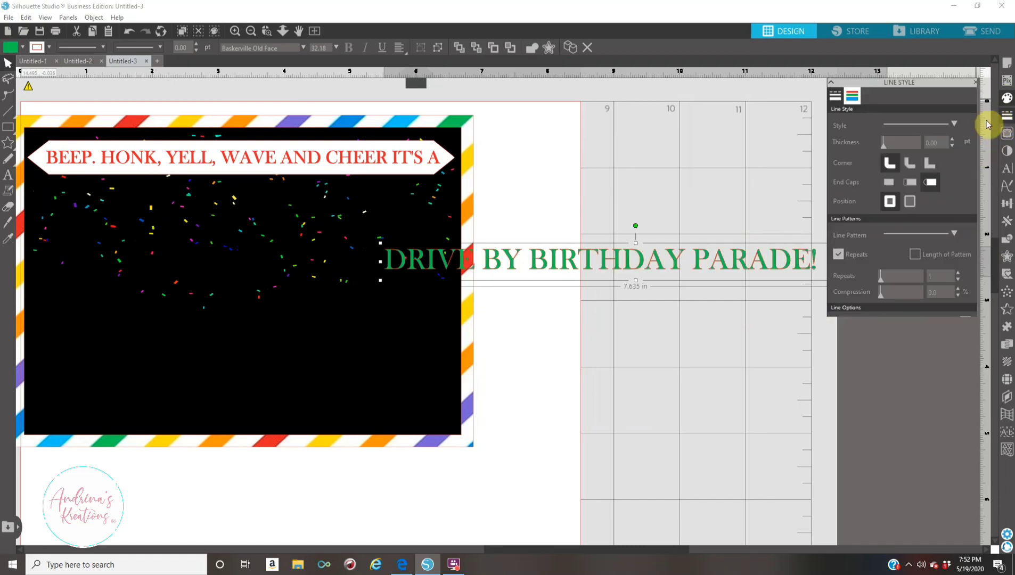
{"action": "left_click", "coordinate": [853, 97]}
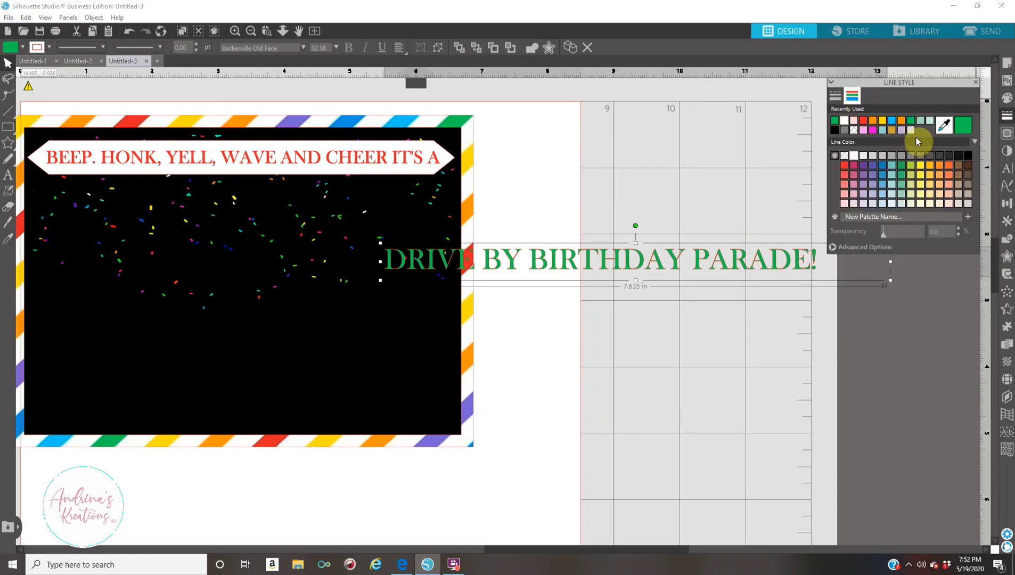
{"action": "left_click", "coordinate": [854, 131]}
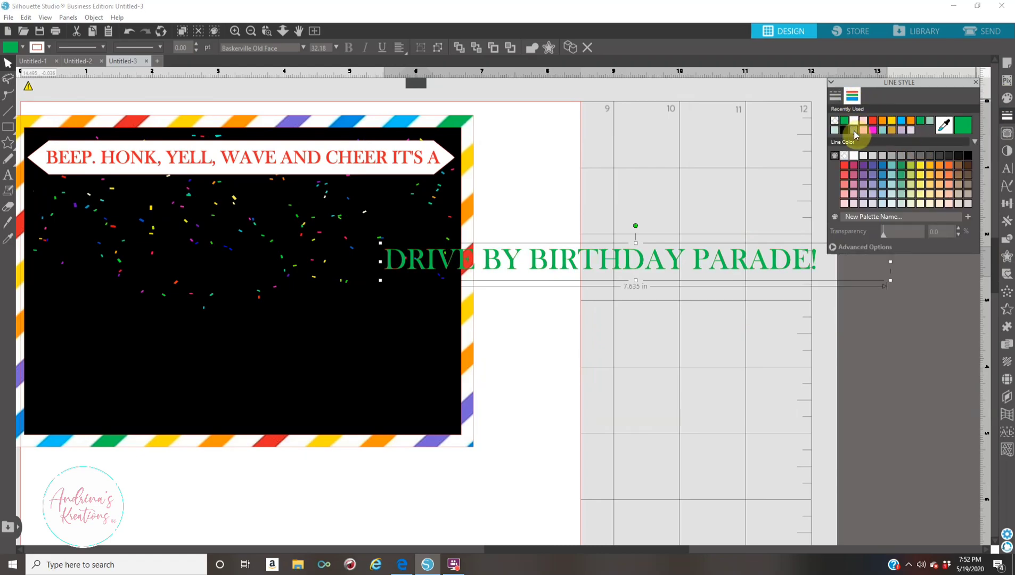
Step: Set the green phrase's font to Arial Rounded MT Bold and place it just below the white banner
{"action": "left_click", "coordinate": [1005, 170]}
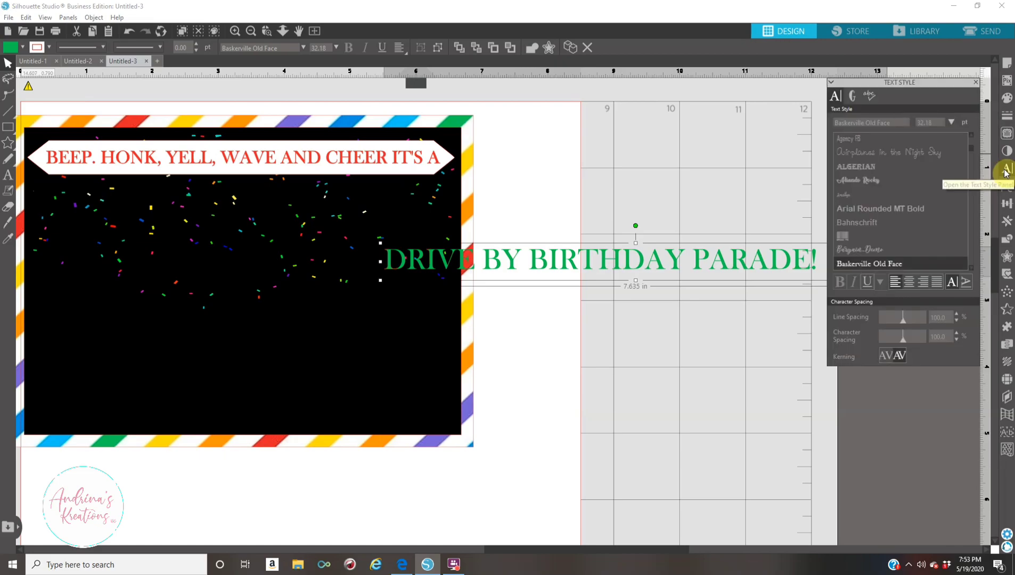
{"action": "left_click", "coordinate": [892, 208]}
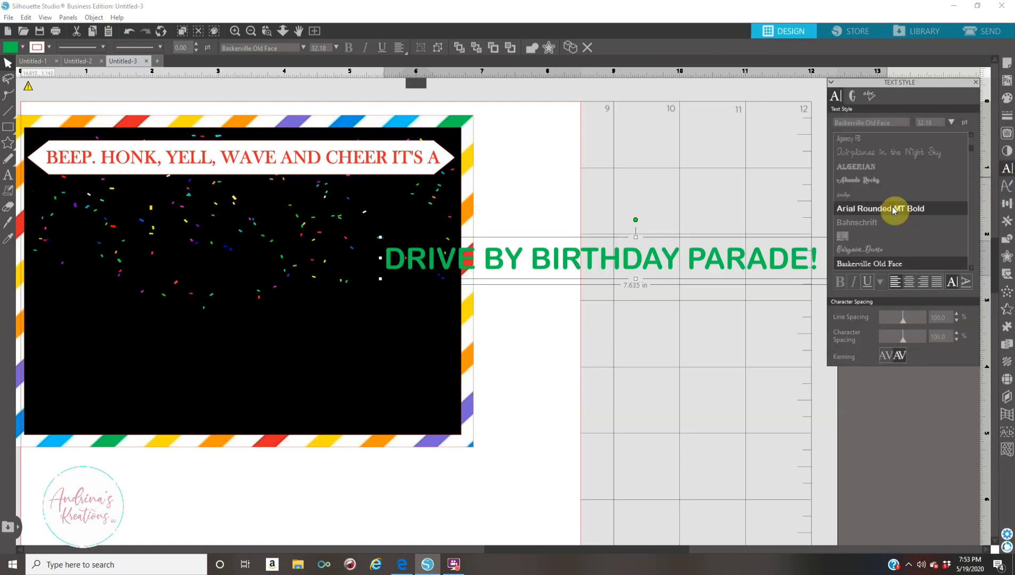
{"action": "left_click_drag", "start_coordinate": [601, 260], "coordinate": [250, 192]}
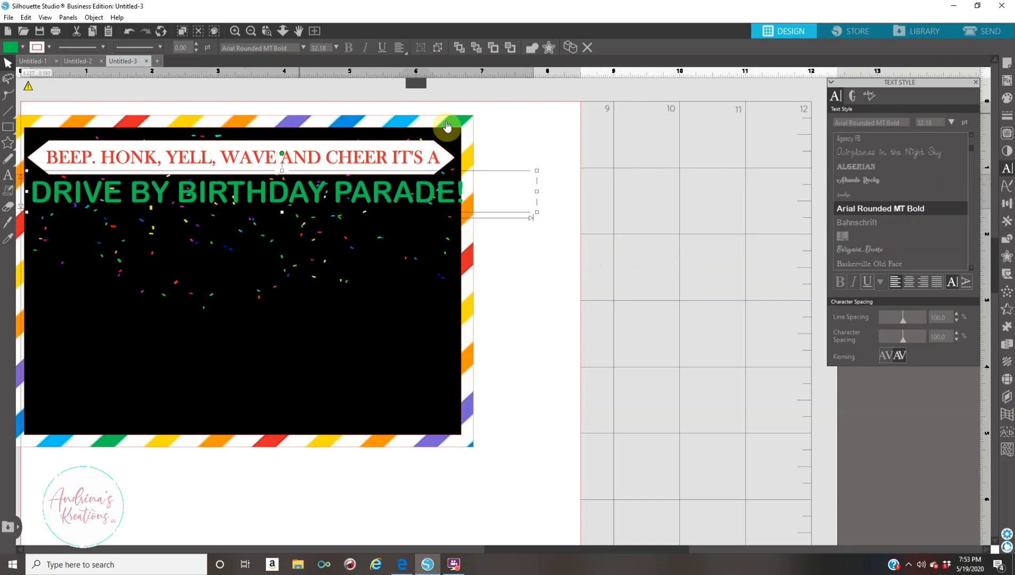
Step: Move the whole design together with the green phrase to the right so it lies within the page
{"action": "left_click", "coordinate": [403, 208]}
{"action": "left_click_drag", "start_coordinate": [443, 200], "coordinate": [450, 202]}
{"action": "left_click", "coordinate": [728, 217]}
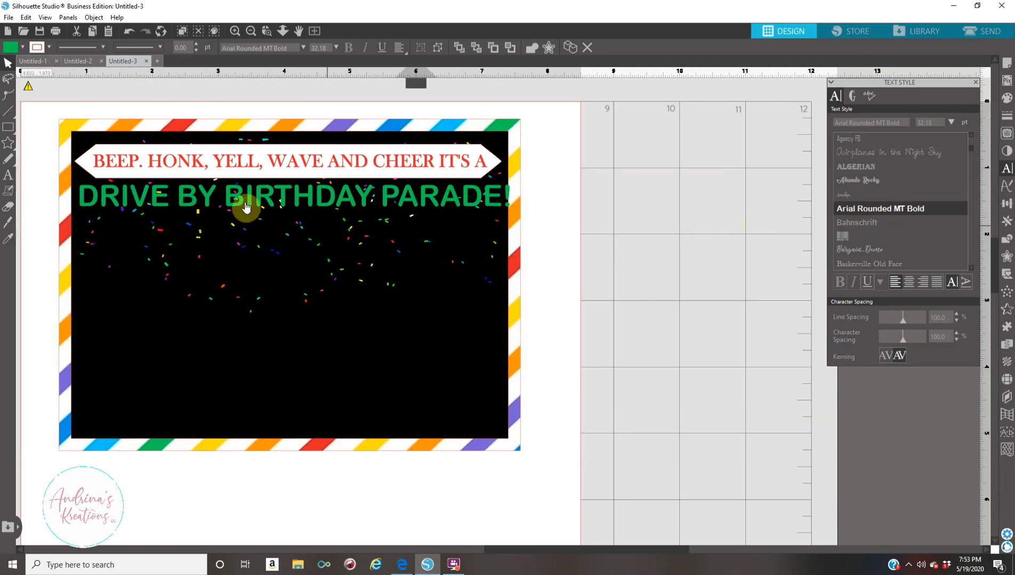
Step: Move the design up and place the green phrase on the blank page area below it
{"action": "left_click_drag", "start_coordinate": [241, 200], "coordinate": [612, 477]}
{"action": "left_click_drag", "start_coordinate": [297, 386], "coordinate": [296, 164]}
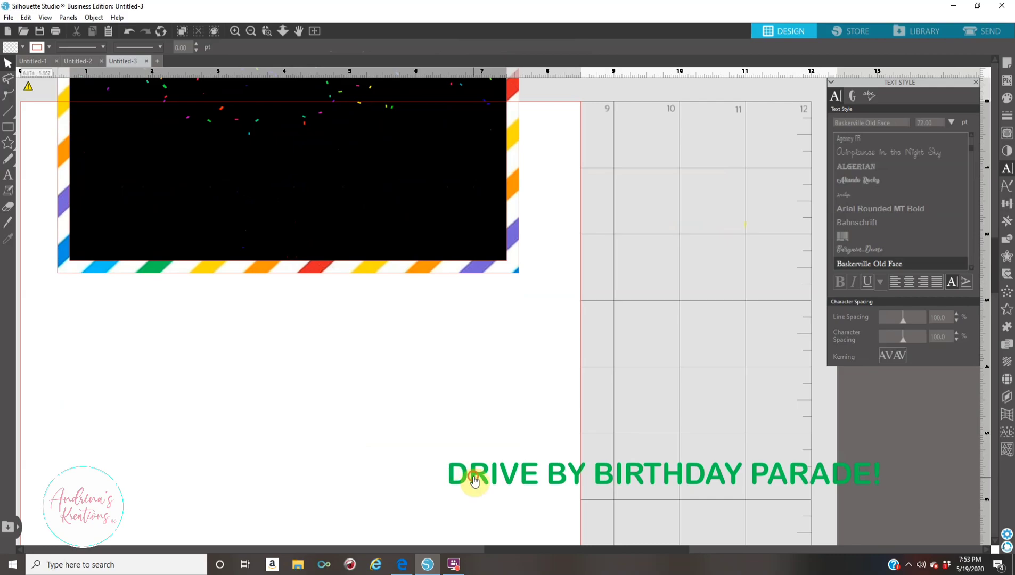
{"action": "left_click_drag", "start_coordinate": [475, 483], "coordinate": [161, 390]}
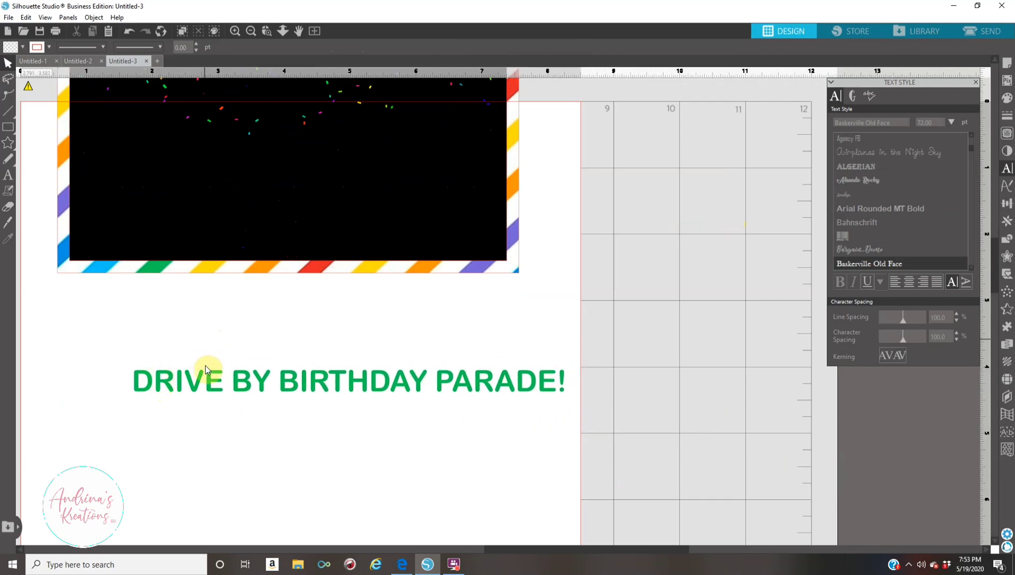
Step: Ungroup the green "DRIVE BY BIRTHDAY PARADE!" phrase into separate letters
{"action": "left_click", "coordinate": [163, 384]}
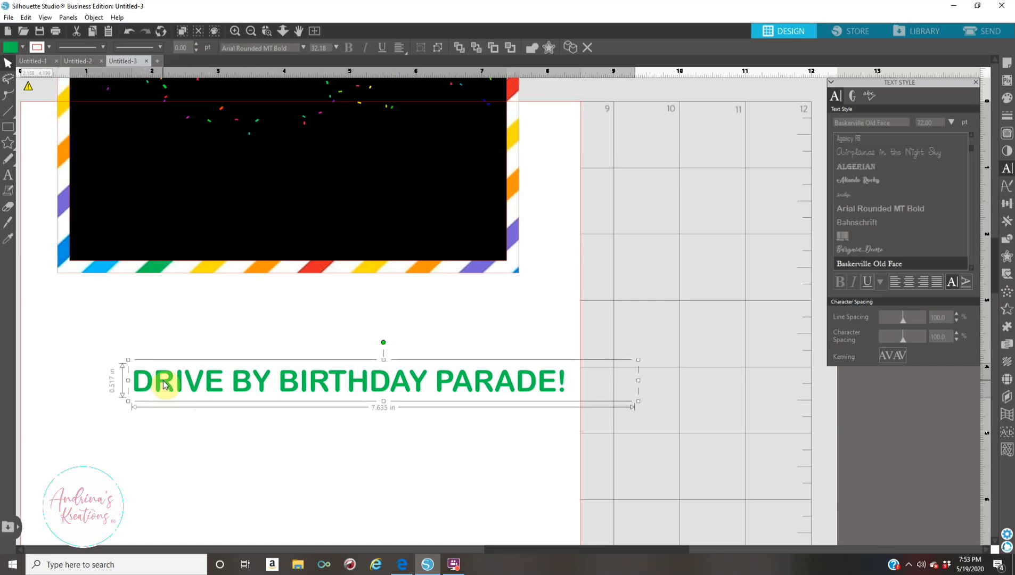
{"action": "right_click", "coordinate": [164, 384]}
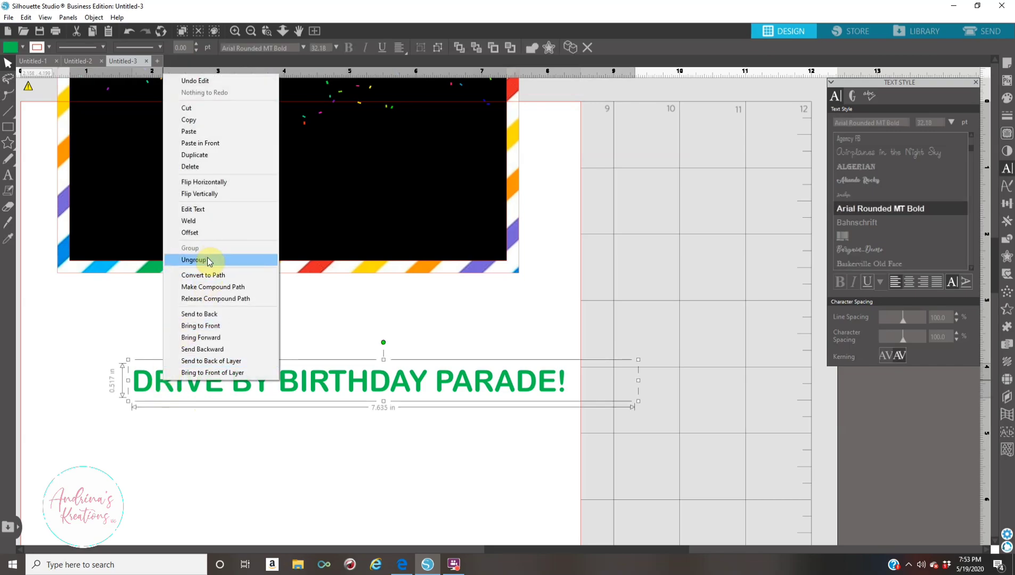
{"action": "left_click", "coordinate": [207, 261]}
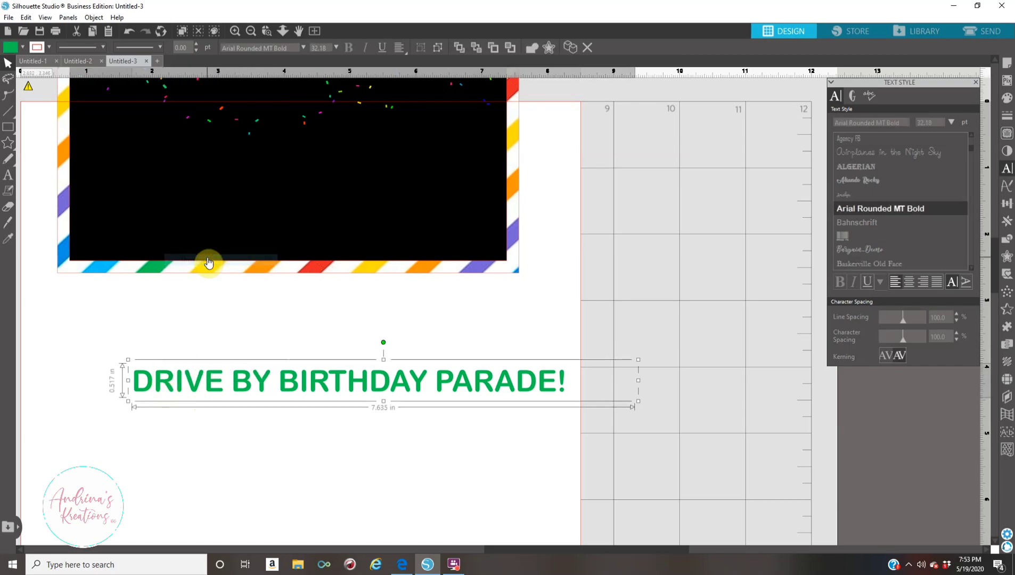
{"action": "left_click", "coordinate": [423, 500]}
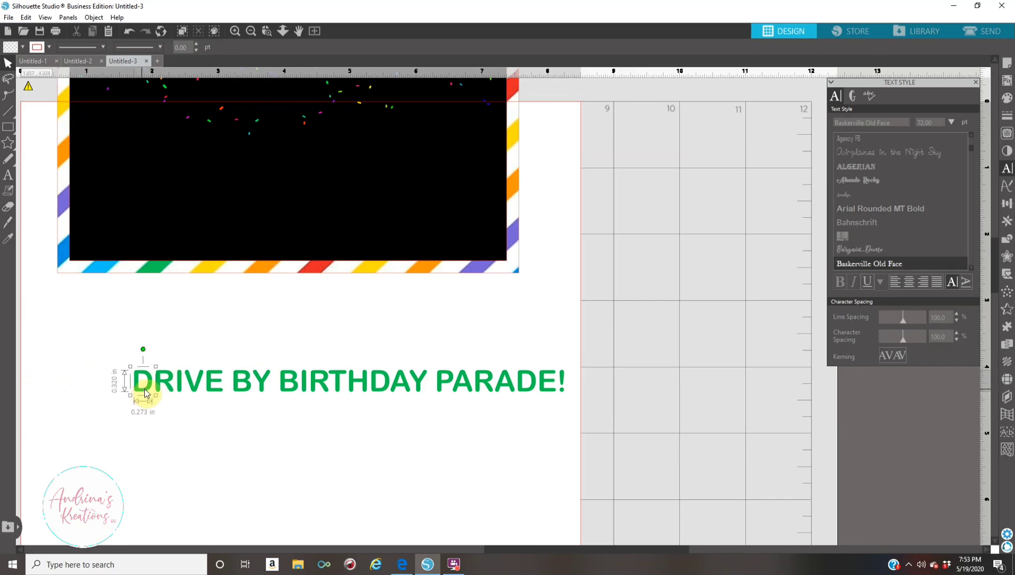
Step: In "DRIVE BY", fill the D with magenta, the I with orange, the V with blue, the E with yellow and the Y with red
{"action": "left_click", "coordinate": [1006, 99]}
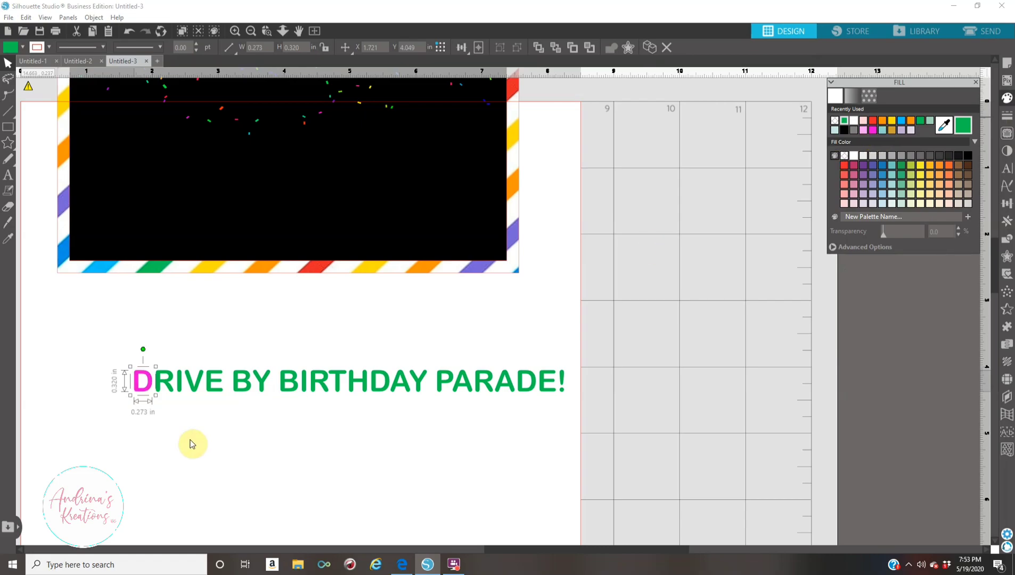
{"action": "left_click", "coordinate": [177, 384]}
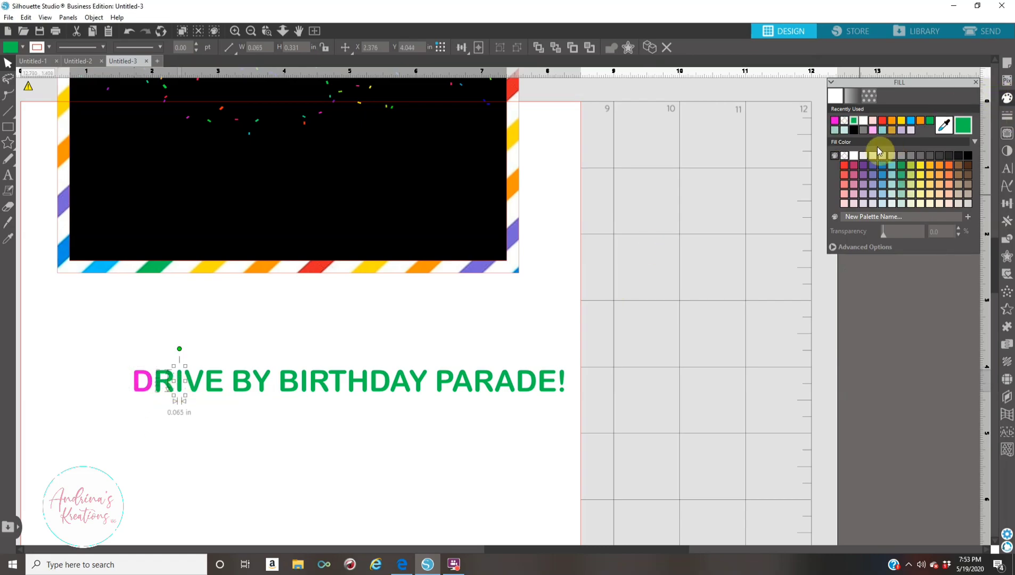
{"action": "left_click", "coordinate": [892, 122]}
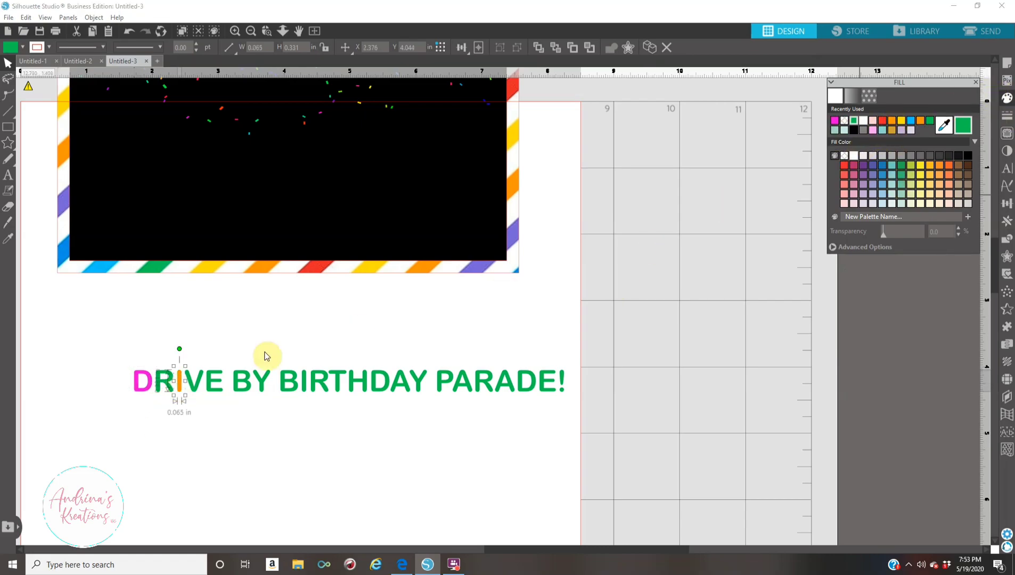
{"action": "left_click", "coordinate": [197, 381]}
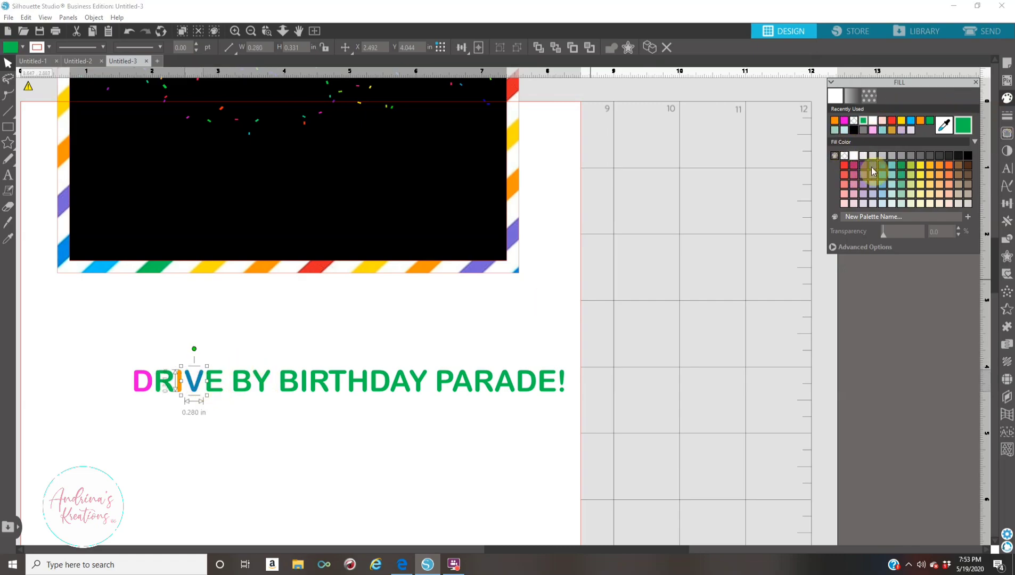
{"action": "left_click", "coordinate": [216, 388]}
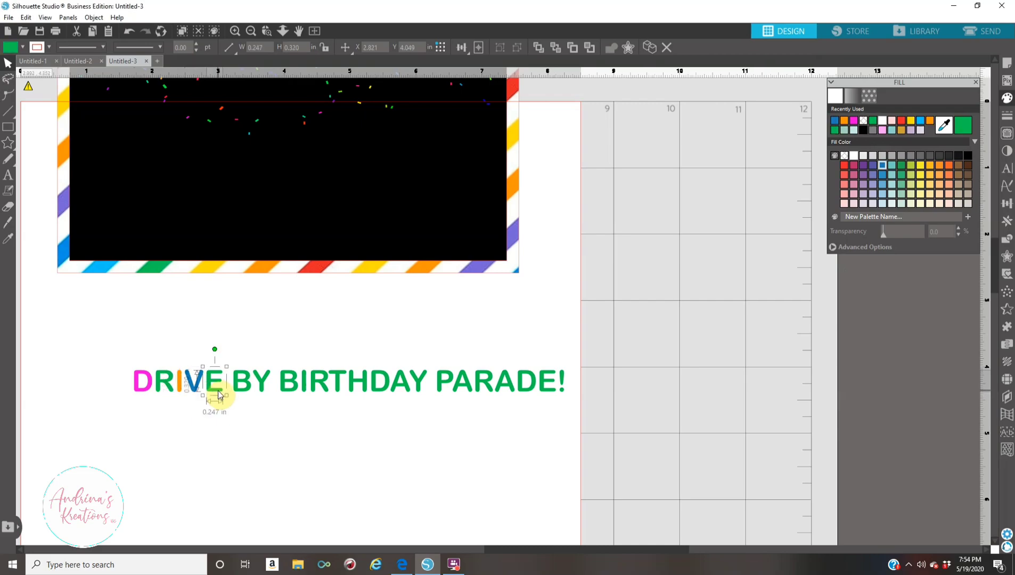
{"action": "left_click", "coordinate": [923, 170]}
{"action": "left_click", "coordinate": [255, 384]}
{"action": "left_click", "coordinate": [844, 166]}
Step: Fill the first five letters of "BIRTHDAY" with light orange, purple, dark green, golden yellow and orange, in that order
{"action": "left_click", "coordinate": [288, 385]}
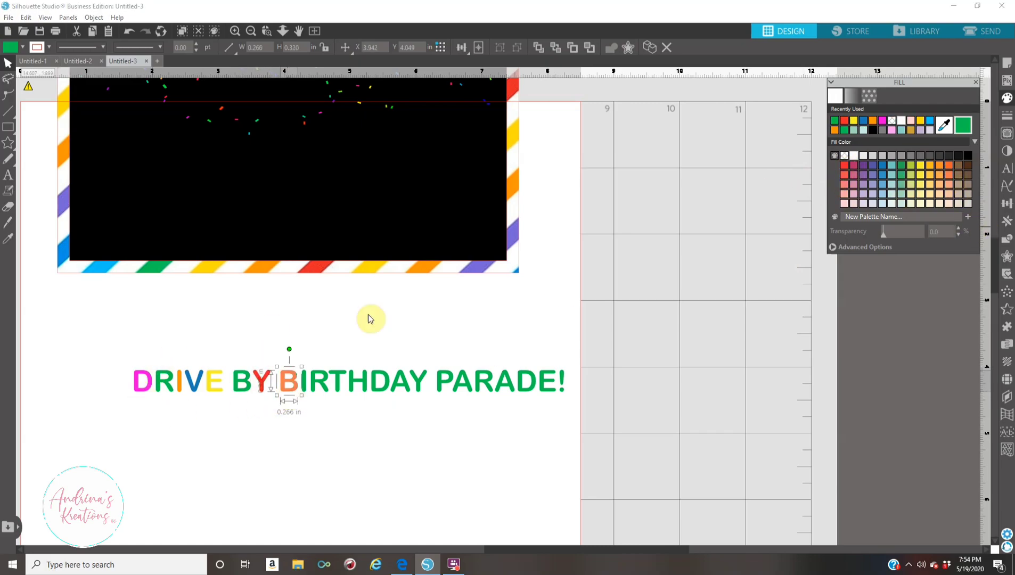
{"action": "left_click", "coordinate": [855, 194]}
{"action": "left_click", "coordinate": [313, 387]}
{"action": "left_click", "coordinate": [863, 175]}
{"action": "left_click", "coordinate": [332, 382]}
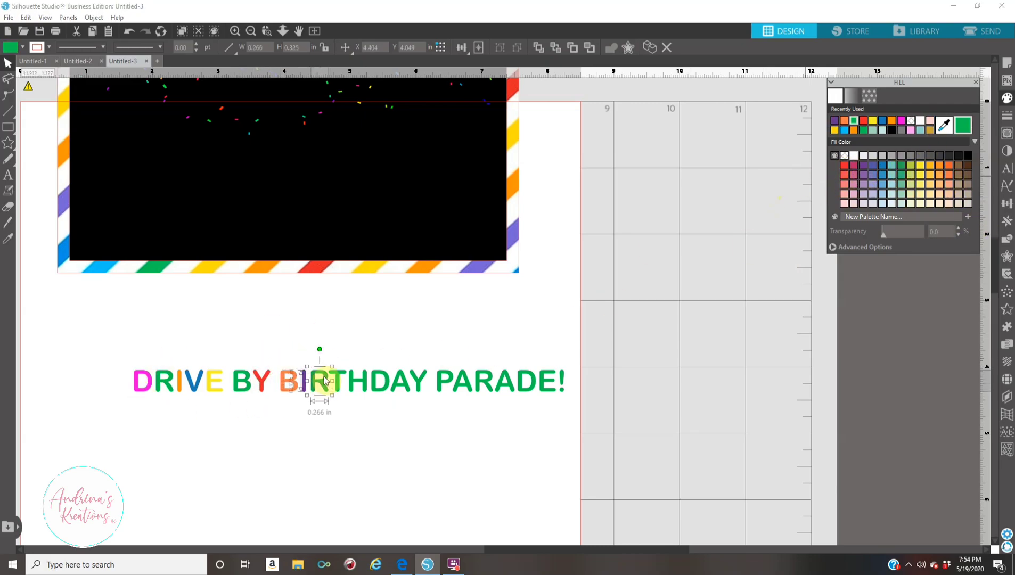
{"action": "left_click", "coordinate": [931, 166]}
{"action": "left_click", "coordinate": [359, 382]}
{"action": "left_click", "coordinate": [949, 165]}
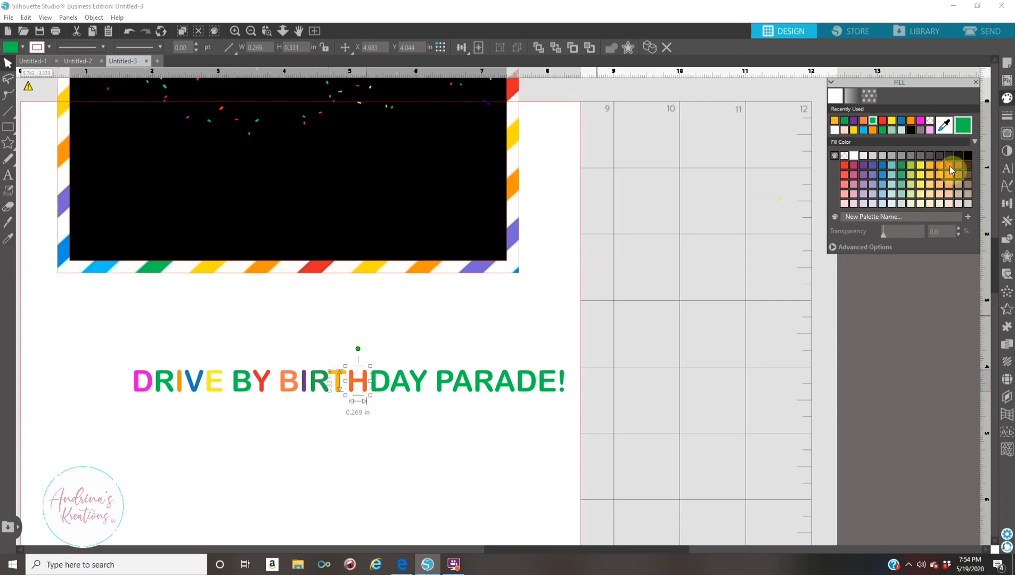
Step: Fill the last three letters of "BIRTHDAY" with salmon, brown and light blue, in that order
{"action": "left_click", "coordinate": [374, 391]}
{"action": "left_click", "coordinate": [844, 184]}
{"action": "left_click", "coordinate": [399, 381]}
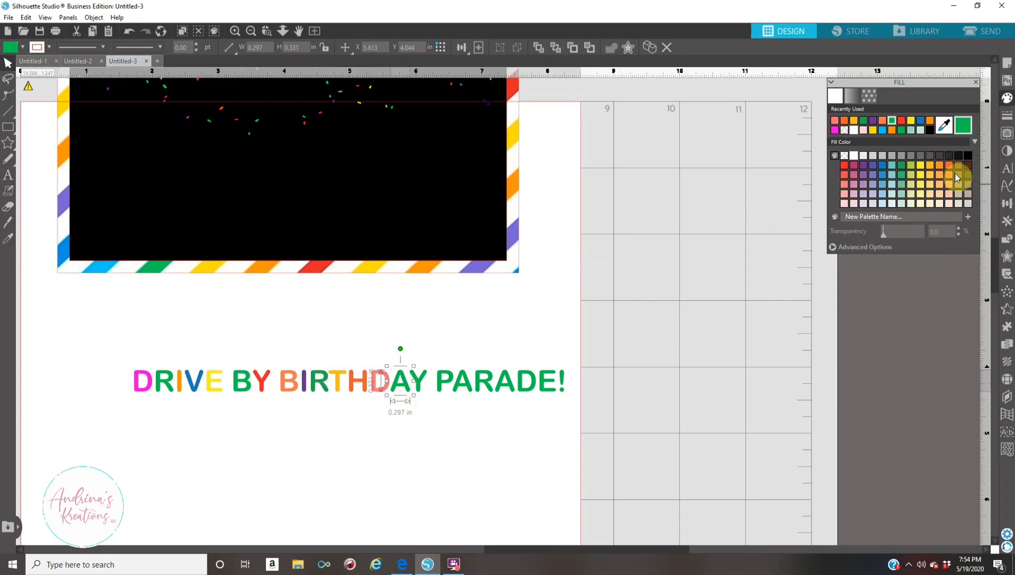
{"action": "left_click", "coordinate": [958, 174]}
{"action": "left_click", "coordinate": [421, 382]}
{"action": "left_click", "coordinate": [882, 184]}
Step: Fill the letters of "PARADE" with salmon, purple, light teal, light green, salmon and light orange, in that order
{"action": "left_click", "coordinate": [440, 386]}
{"action": "left_click", "coordinate": [843, 185]}
{"action": "left_click", "coordinate": [863, 165]}
{"action": "left_click", "coordinate": [482, 389]}
{"action": "left_click", "coordinate": [892, 184]}
{"action": "left_click", "coordinate": [507, 386]}
{"action": "left_click", "coordinate": [901, 193]}
{"action": "left_click", "coordinate": [527, 382]}
{"action": "left_click", "coordinate": [844, 185]}
{"action": "left_click", "coordinate": [547, 382]}
{"action": "left_click", "coordinate": [939, 184]}
Step: Group all the letters of the multicoloured phrase into one object
{"action": "left_click_drag", "start_coordinate": [118, 358], "coordinate": [593, 426]}
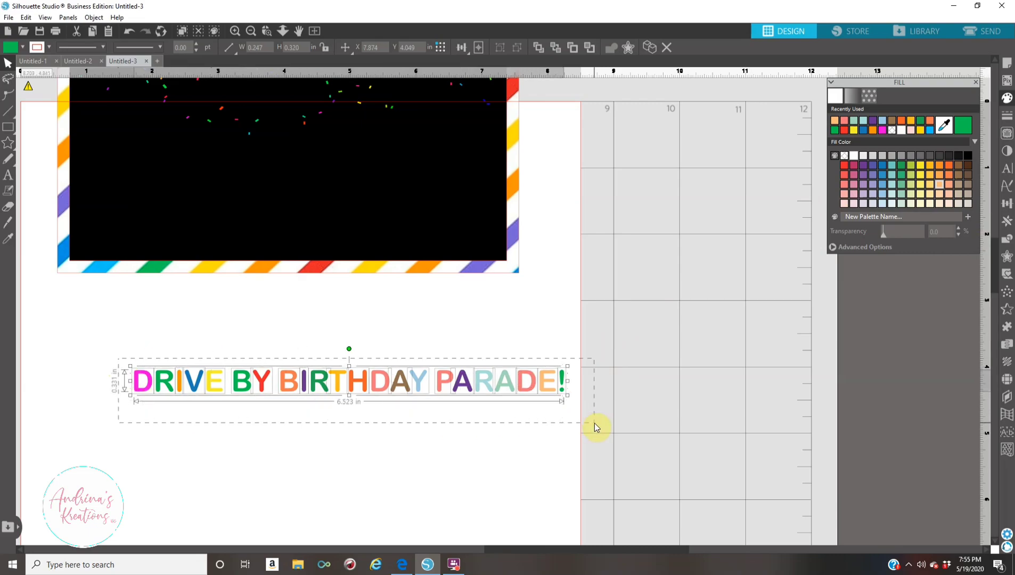
{"action": "right_click", "coordinate": [479, 390]}
{"action": "left_click", "coordinate": [524, 266]}
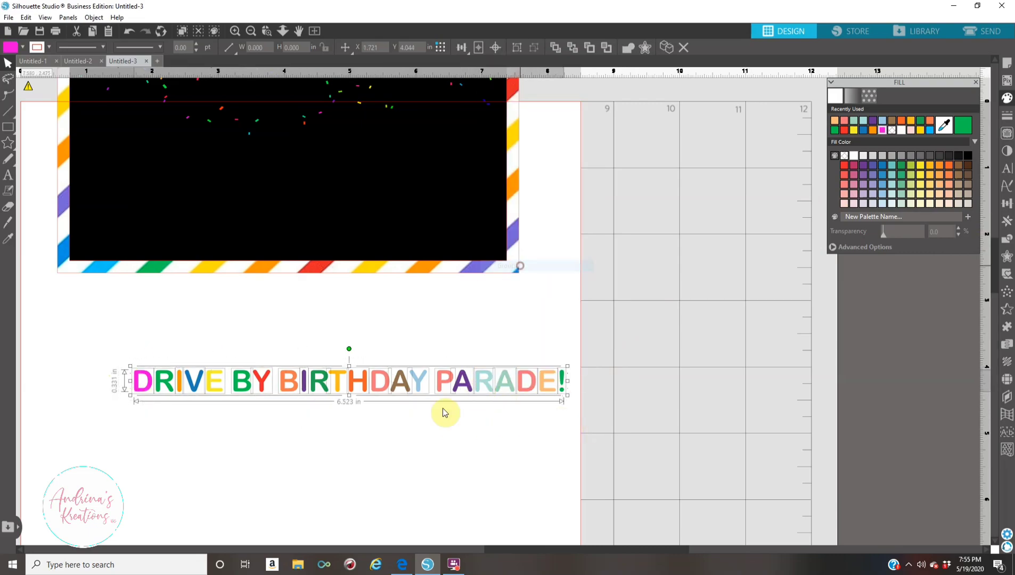
Step: Move the grouped phrase onto the black background directly below the white banner and shrink it slightly to fit inside the striped border
{"action": "left_click_drag", "start_coordinate": [437, 393], "coordinate": [375, 212]}
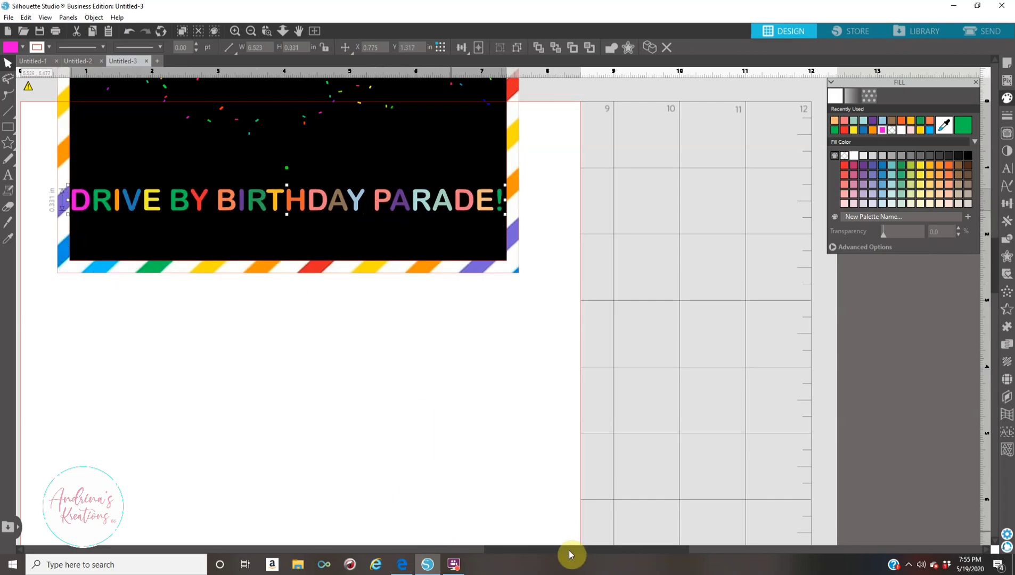
{"action": "scroll", "coordinate": [529, 531], "scroll_direction": "up", "scroll_amount": 3}
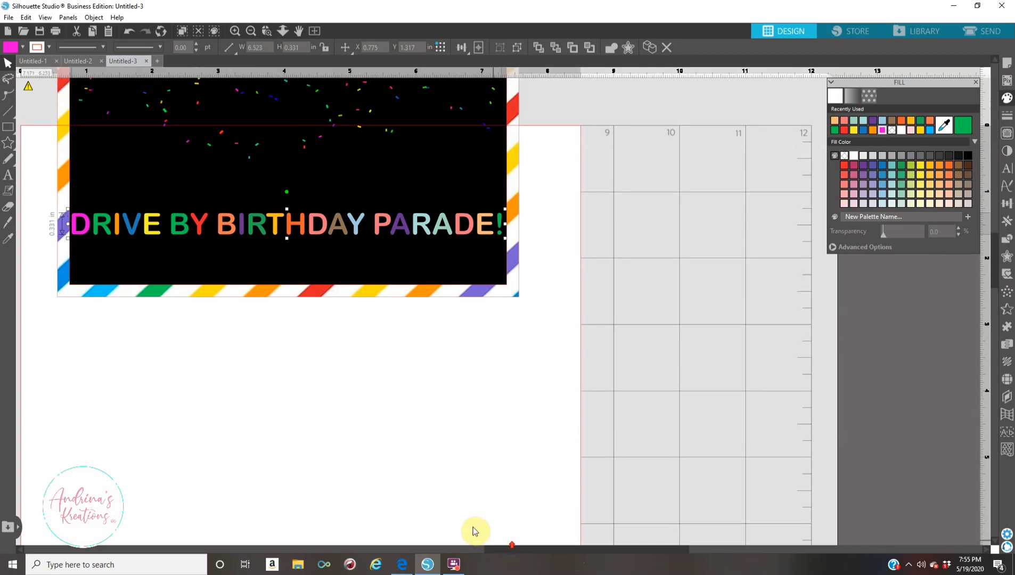
{"action": "scroll", "coordinate": [420, 500], "scroll_direction": "up", "scroll_amount": 5}
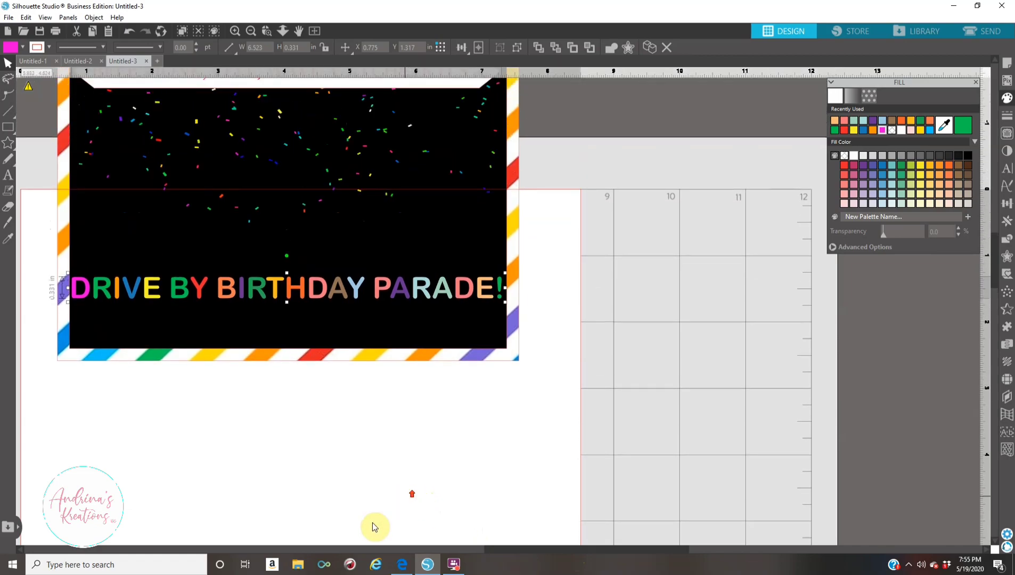
{"action": "scroll", "coordinate": [489, 562], "scroll_direction": "up", "scroll_amount": 3}
{"action": "scroll", "coordinate": [469, 559], "scroll_direction": "left", "scroll_amount": 4}
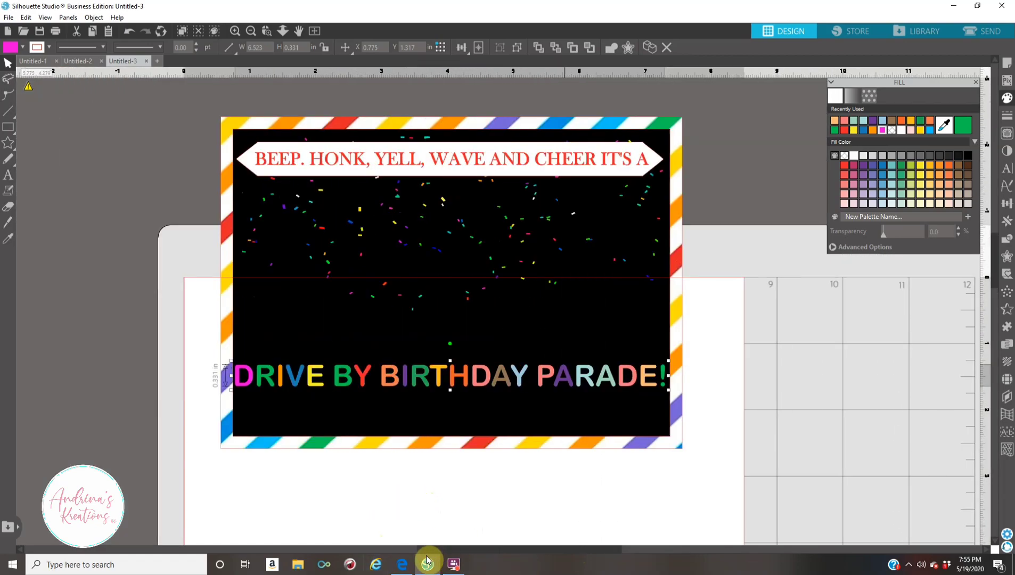
{"action": "scroll", "coordinate": [430, 420], "scroll_direction": "right", "scroll_amount": 1}
{"action": "left_click_drag", "start_coordinate": [407, 391], "coordinate": [394, 197]}
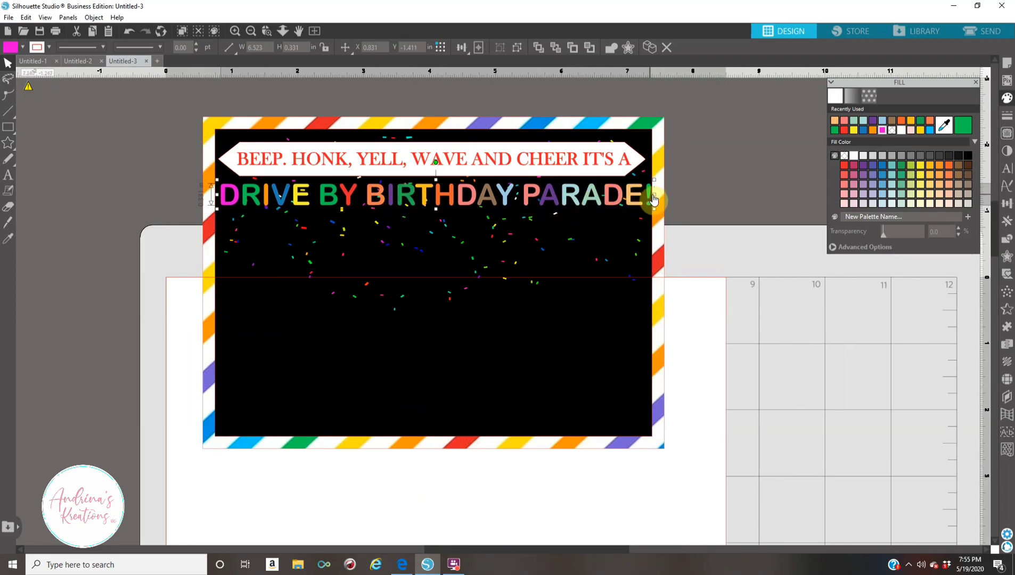
{"action": "left_click_drag", "start_coordinate": [653, 195], "coordinate": [650, 199]}
{"action": "left_click", "coordinate": [135, 314]}
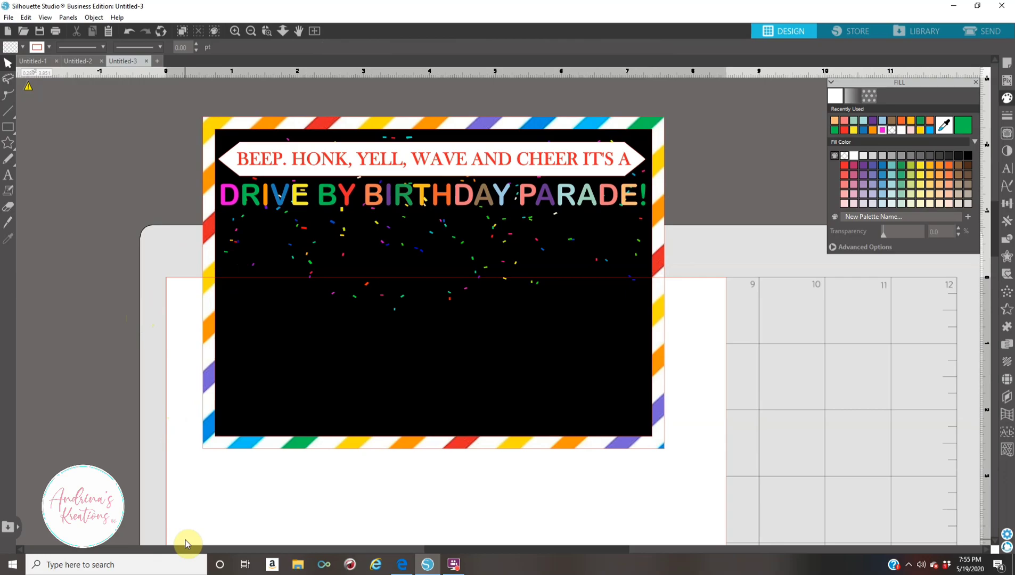
Step: Switch to the Edge browser and look over the drive-by parade clipart sets on the Mujka Cliparts all-products page
{"action": "left_click", "coordinate": [401, 569]}
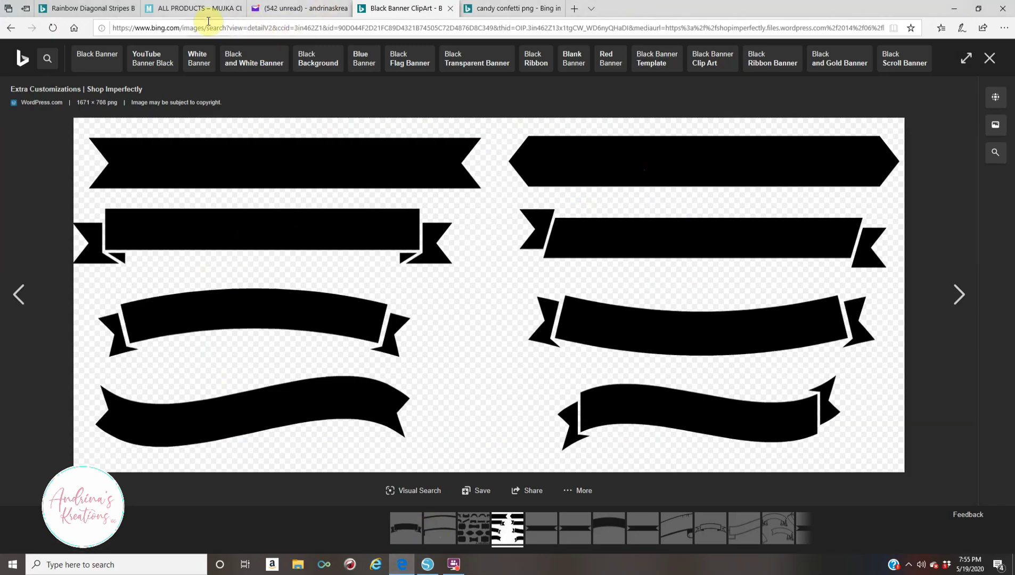
{"action": "left_click", "coordinate": [175, 12]}
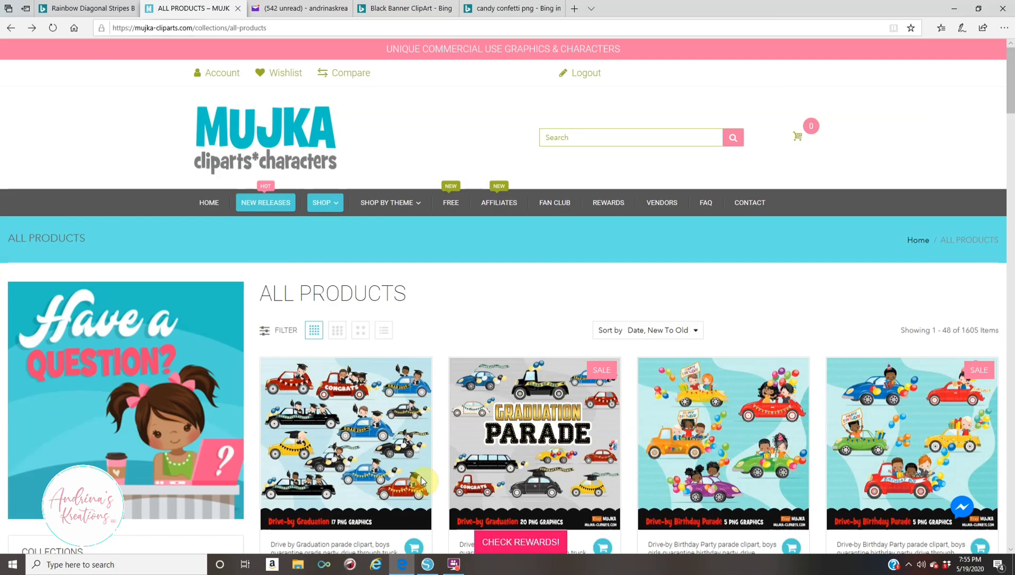
{"action": "scroll", "coordinate": [570, 318], "scroll_direction": "down", "scroll_amount": 5}
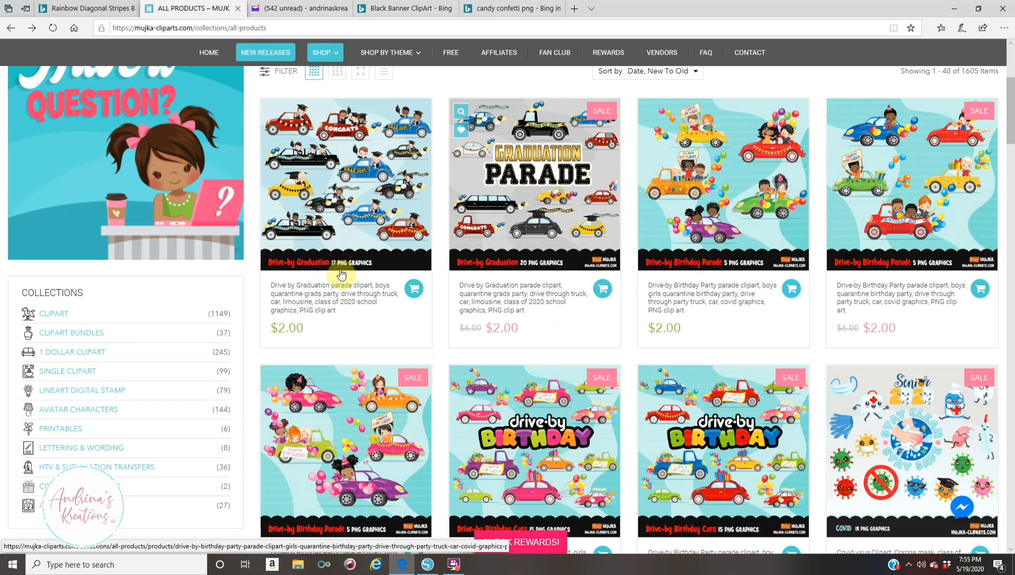
{"action": "scroll", "coordinate": [413, 274], "scroll_direction": "up", "scroll_amount": 2}
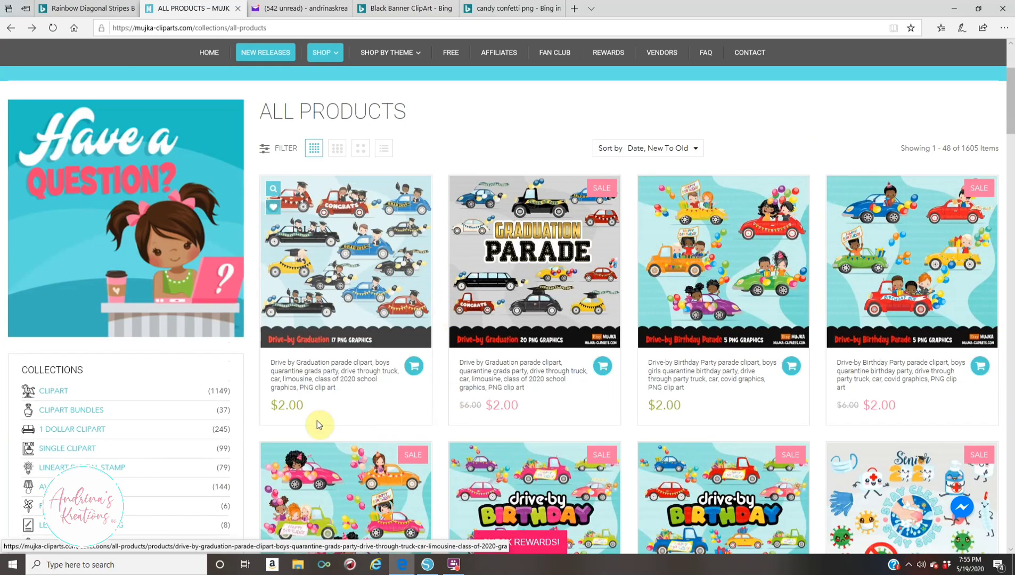
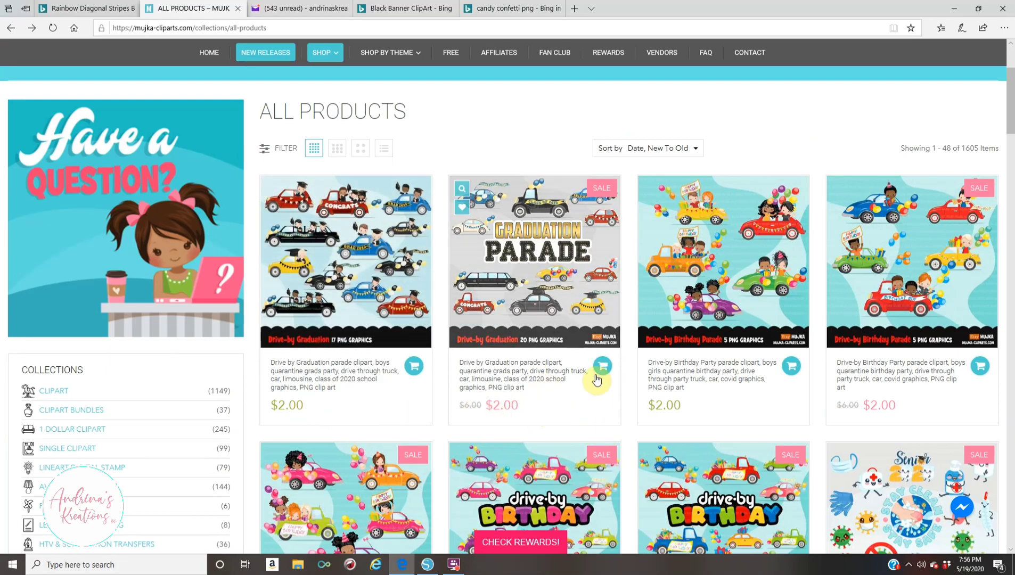
Step: Return to Silhouette Studio and browse for a file to merge in the Mujka folder's MUJKA-DRIVE-BY-BIRTHDAY-PARTY-MIX-KIDS subfolder
{"action": "left_click", "coordinate": [430, 567]}
{"action": "left_click", "coordinate": [9, 17]}
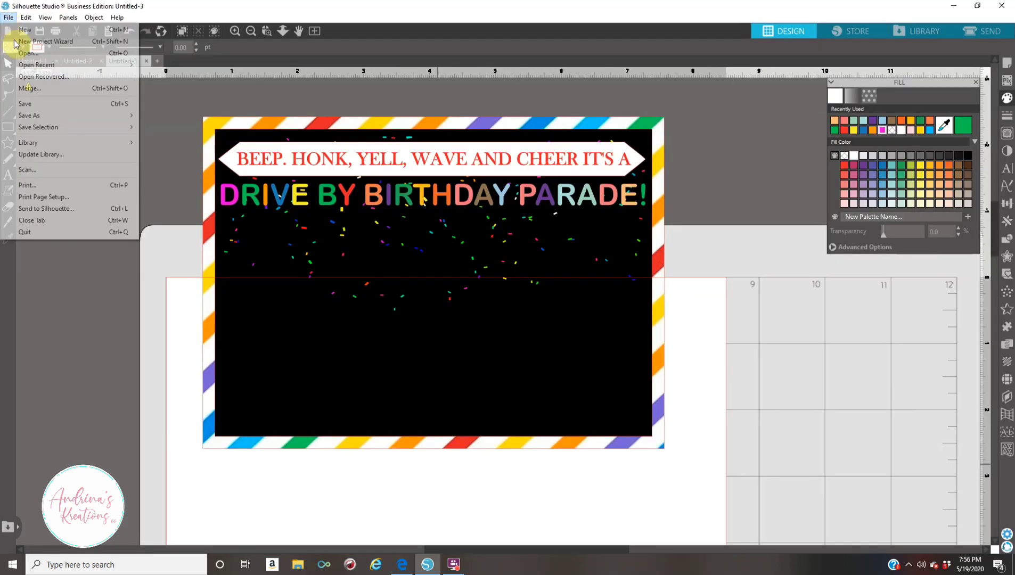
{"action": "left_click", "coordinate": [35, 89]}
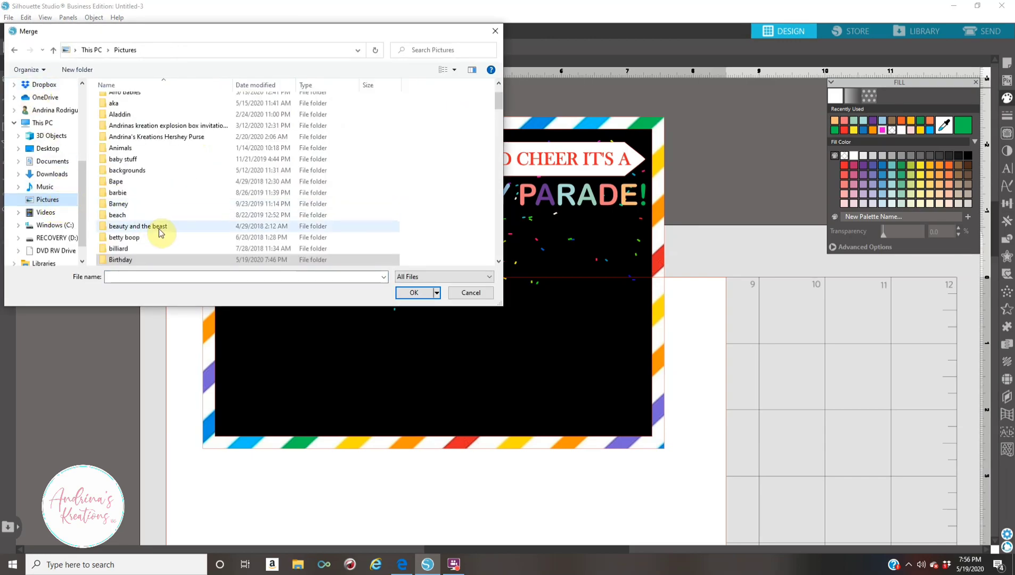
{"action": "scroll", "coordinate": [157, 236], "scroll_direction": "down", "scroll_amount": 2}
{"action": "scroll", "coordinate": [157, 242], "scroll_direction": "down", "scroll_amount": 10}
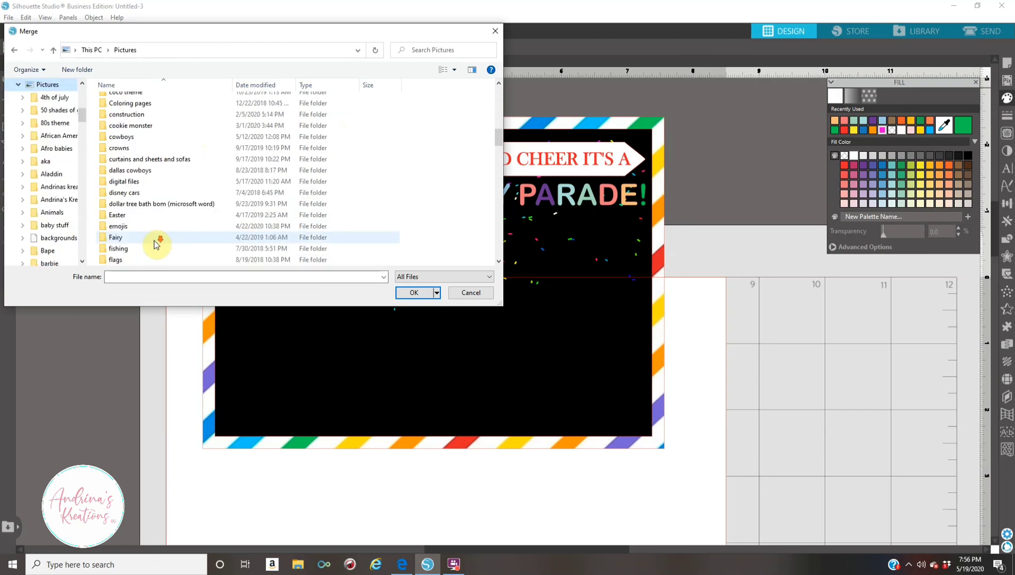
{"action": "scroll", "coordinate": [157, 244], "scroll_direction": "down", "scroll_amount": 4}
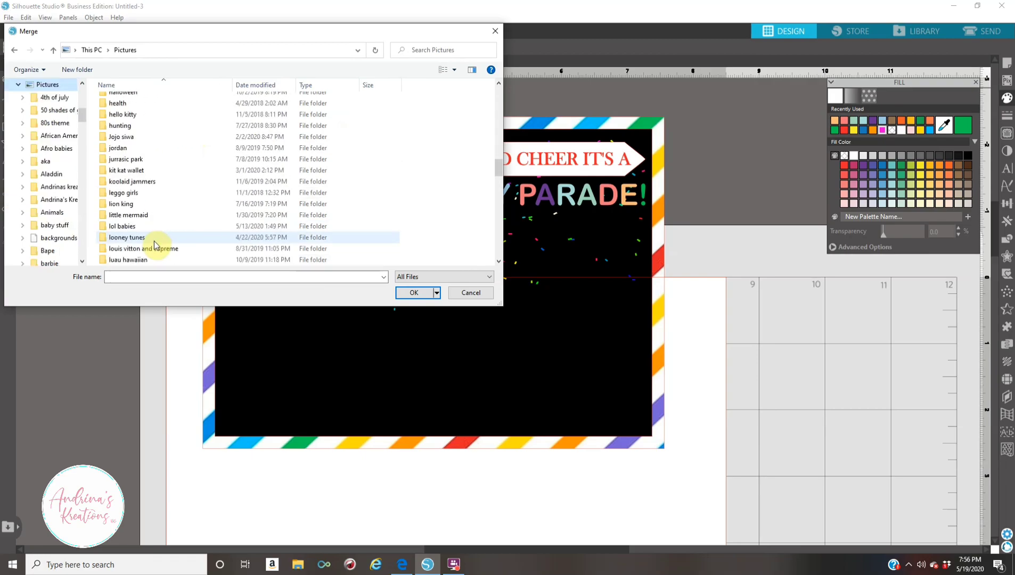
{"action": "scroll", "coordinate": [137, 253], "scroll_direction": "down", "scroll_amount": 3}
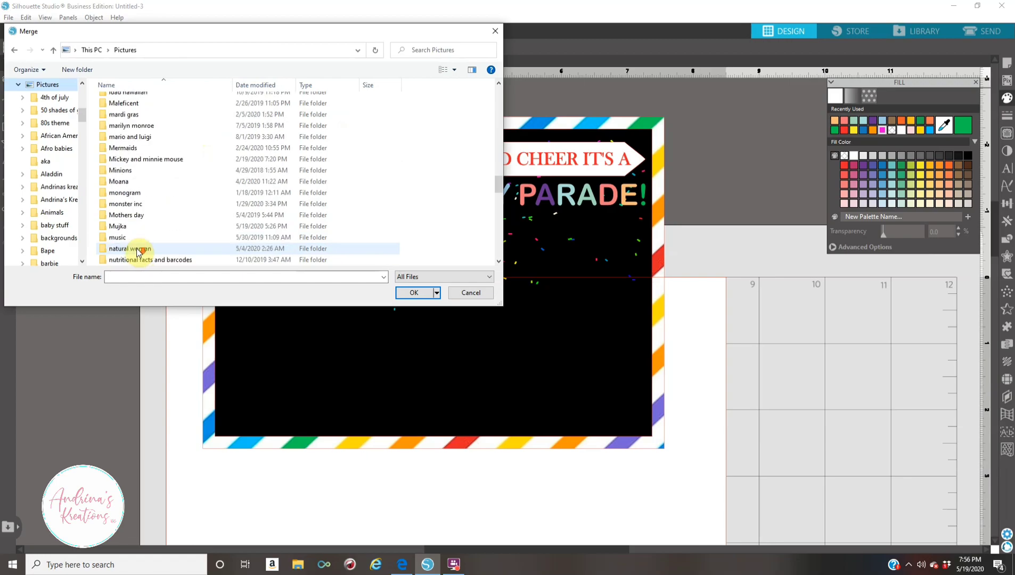
{"action": "left_click", "coordinate": [128, 226]}
{"action": "double_click", "coordinate": [128, 228]}
{"action": "left_click", "coordinate": [366, 123]}
{"action": "double_click", "coordinate": [365, 122]}
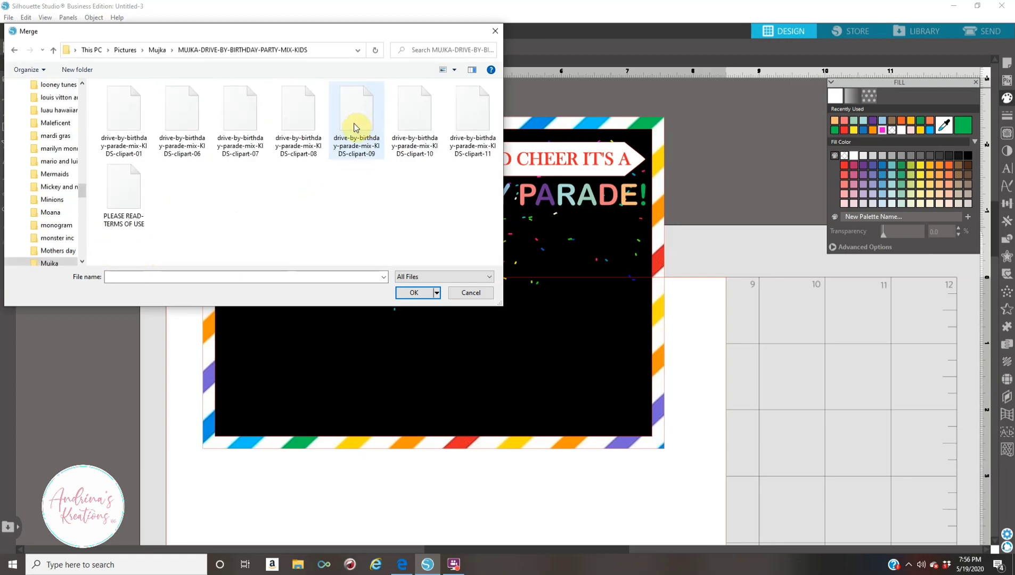
Step: Merge the red car image drive-by-birthday-parade-mix-KIDS-clipart-09 into the design
{"action": "left_click", "coordinate": [233, 122]}
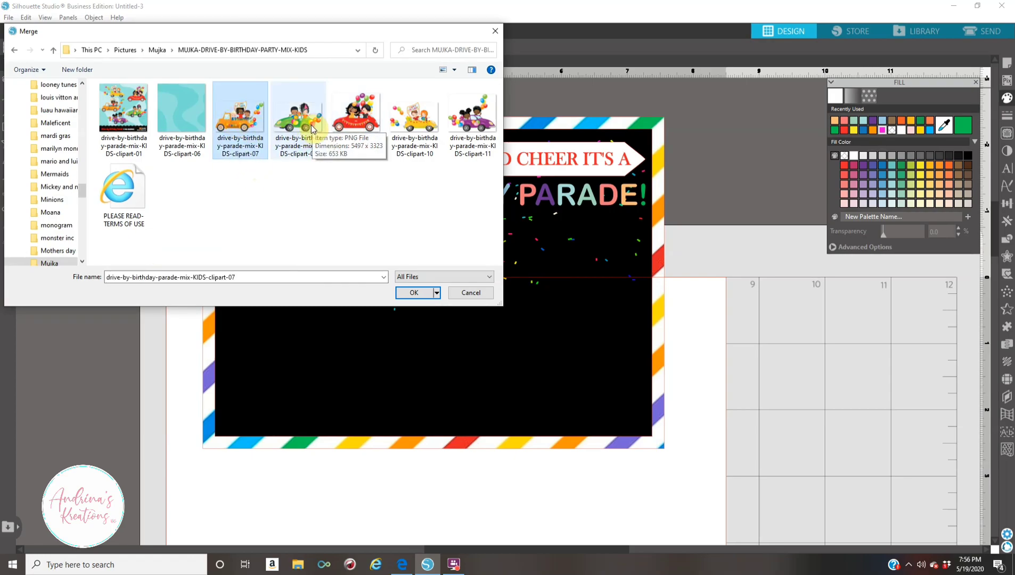
{"action": "left_click", "coordinate": [367, 125]}
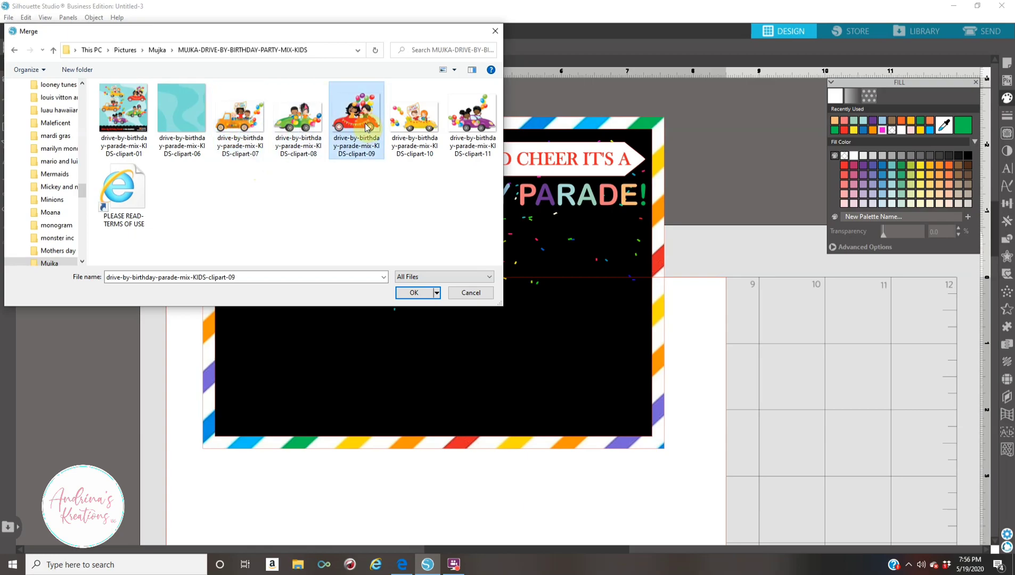
{"action": "left_click", "coordinate": [415, 293]}
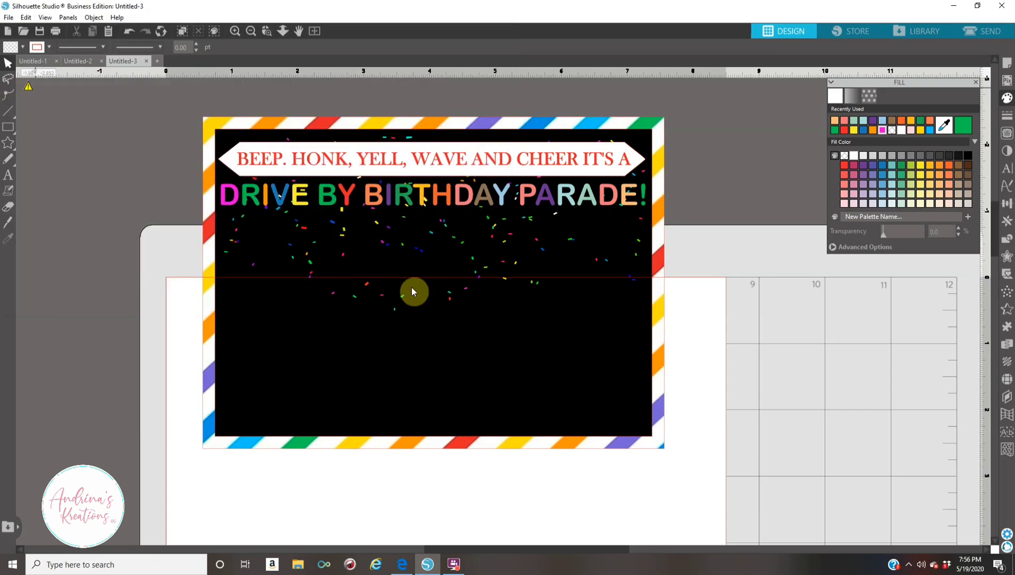
Step: Shrink the merged red car to about 2.05 × 1.63 in and place it below the headline, against the left striped border
{"action": "left_click_drag", "start_coordinate": [788, 413], "coordinate": [452, 278]}
{"action": "left_click_drag", "start_coordinate": [358, 256], "coordinate": [301, 237]}
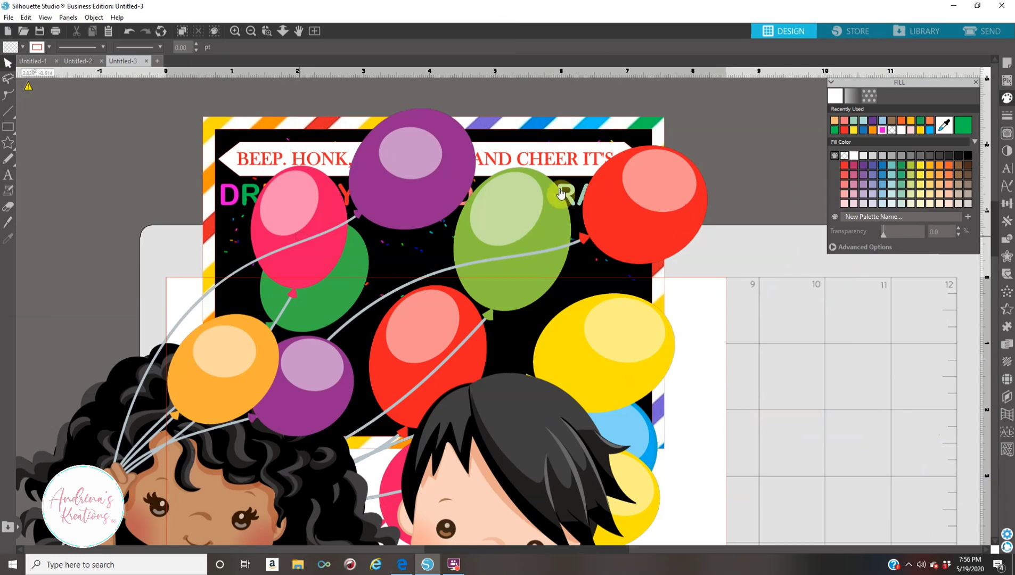
{"action": "left_click", "coordinate": [252, 31]}
{"action": "left_click", "coordinate": [332, 397]}
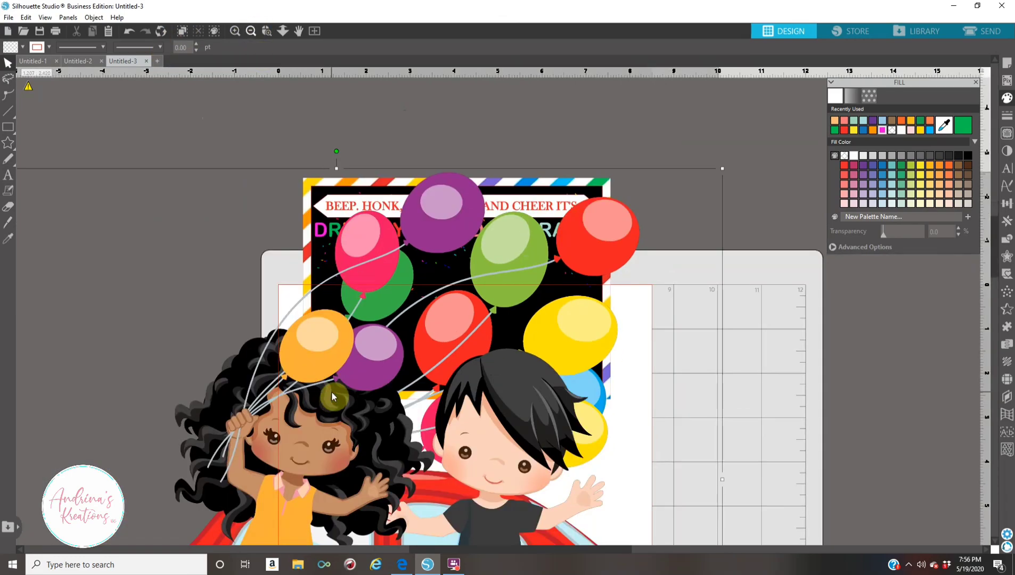
{"action": "left_click_drag", "start_coordinate": [658, 247], "coordinate": [415, 518]}
{"action": "left_click_drag", "start_coordinate": [296, 500], "coordinate": [279, 394]}
{"action": "left_click_drag", "start_coordinate": [216, 411], "coordinate": [387, 332]}
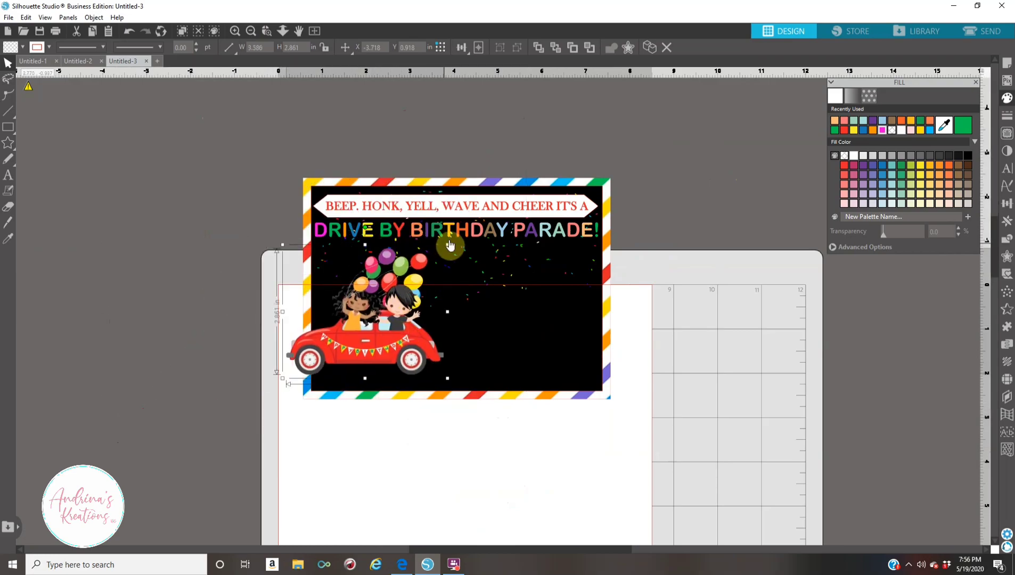
{"action": "left_click_drag", "start_coordinate": [447, 244], "coordinate": [372, 299]}
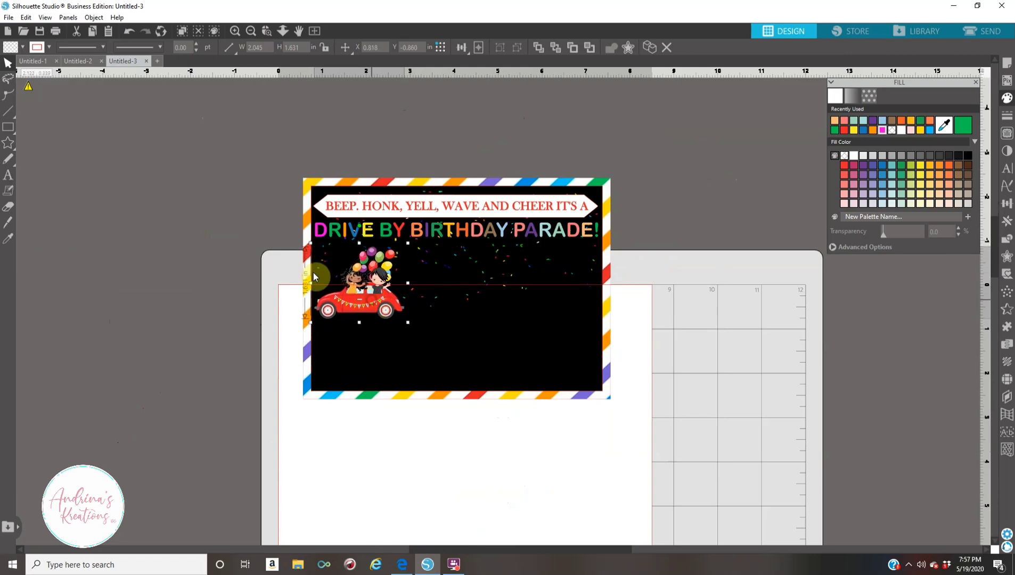
Step: Merge the orange truck image drive-by-birthday-parade-mix-KIDS-clipart-07 into the design
{"action": "left_click", "coordinate": [11, 18]}
{"action": "left_click", "coordinate": [53, 84]}
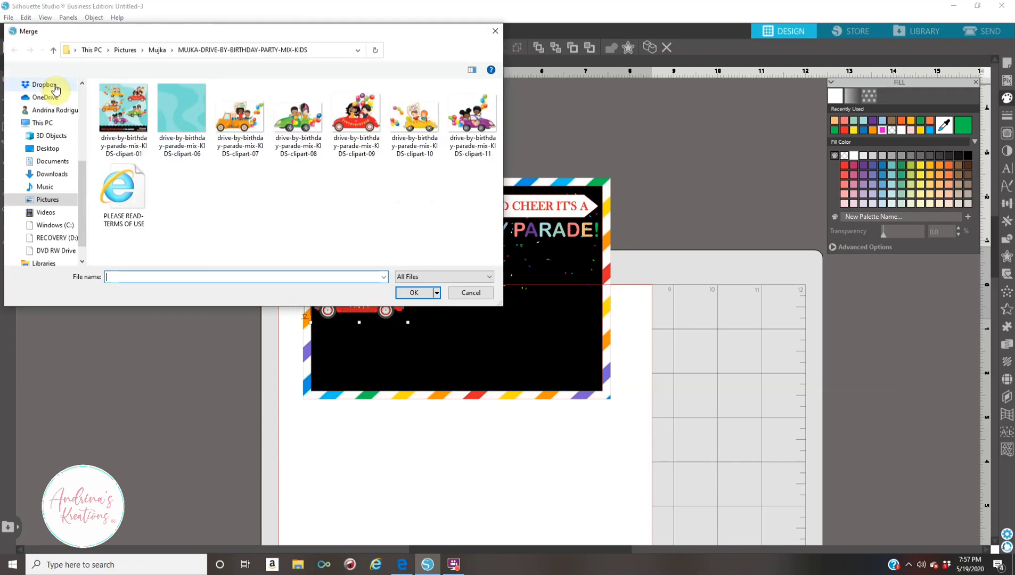
{"action": "left_click", "coordinate": [260, 156]}
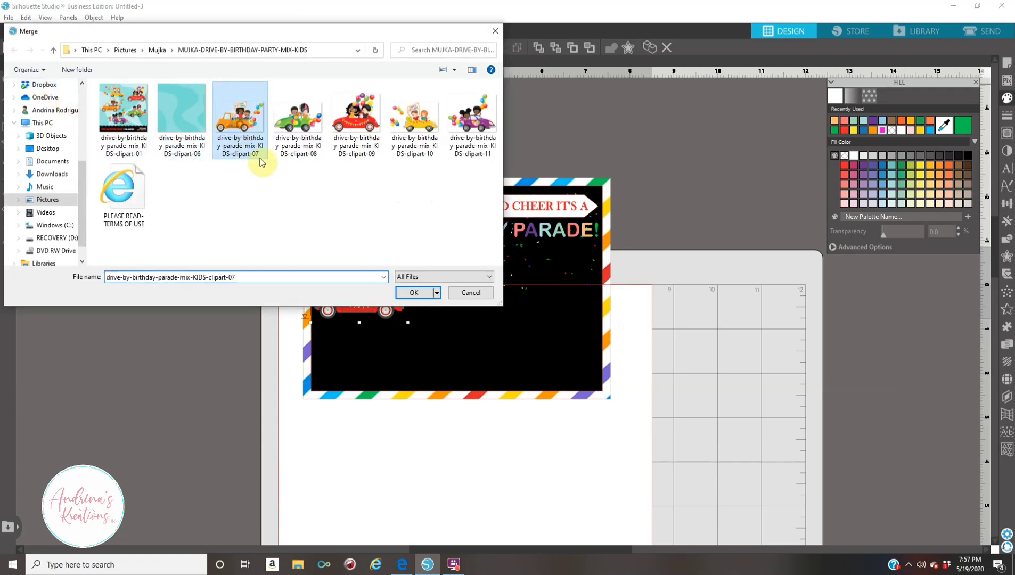
{"action": "left_click", "coordinate": [414, 293]}
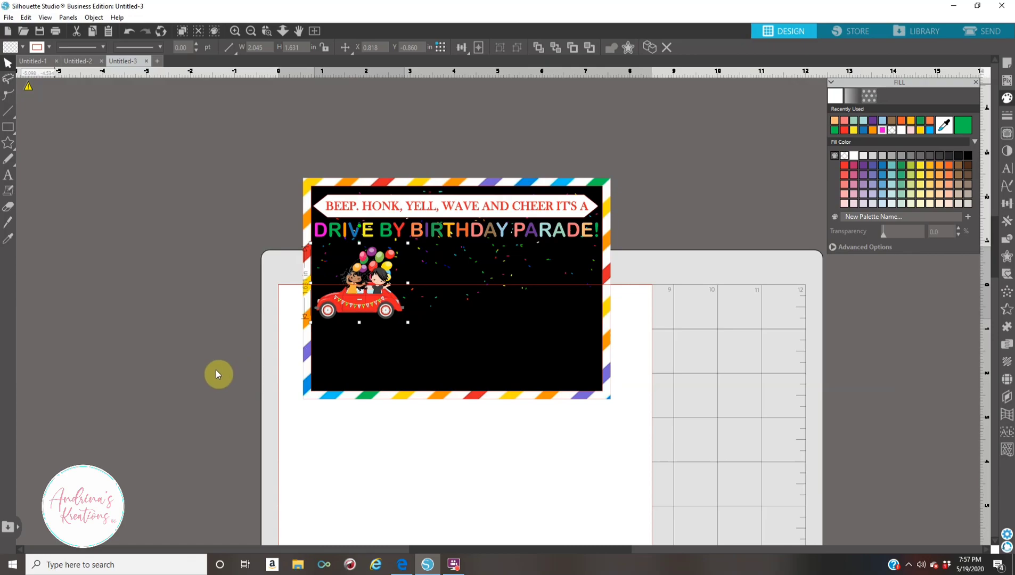
Step: Shrink the orange truck to about 2.32 × 1.47 in and place it beside the red car below the headline
{"action": "left_click_drag", "start_coordinate": [792, 397], "coordinate": [280, 238]}
{"action": "left_click_drag", "start_coordinate": [788, 127], "coordinate": [346, 436]}
{"action": "left_click_drag", "start_coordinate": [235, 450], "coordinate": [664, 114]}
{"action": "left_click_drag", "start_coordinate": [770, 449], "coordinate": [339, 361]}
{"action": "left_click_drag", "start_coordinate": [218, 147], "coordinate": [440, 291]}
{"action": "left_click_drag", "start_coordinate": [572, 223], "coordinate": [519, 249]}
Step: Merge the green car image drive-by-birthday-parade-mix-KIDS-clipart-08 into the design
{"action": "left_click", "coordinate": [8, 18]}
{"action": "left_click", "coordinate": [30, 89]}
{"action": "left_click", "coordinate": [298, 120]}
{"action": "left_click", "coordinate": [417, 294]}
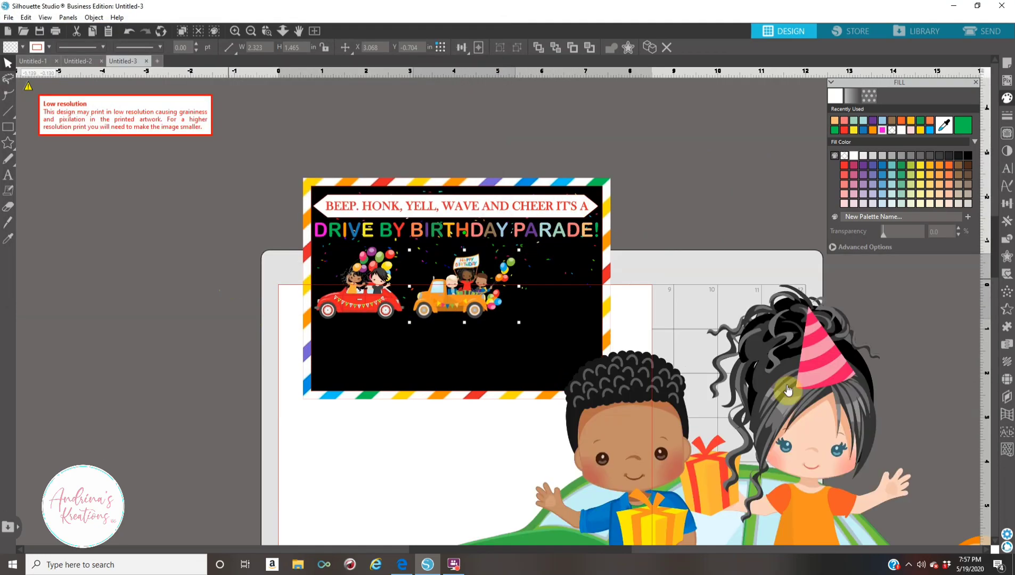
Step: Shrink the green car to about 2.03 × 1.23 in and place it to the right of the orange truck
{"action": "left_click_drag", "start_coordinate": [784, 385], "coordinate": [434, 187]}
{"action": "left_click_drag", "start_coordinate": [735, 81], "coordinate": [456, 234]}
{"action": "left_click_drag", "start_coordinate": [401, 280], "coordinate": [573, 292]}
{"action": "left_click_drag", "start_coordinate": [629, 244], "coordinate": [595, 269]}
{"action": "left_click_drag", "start_coordinate": [553, 304], "coordinate": [557, 297]}
Step: Reduce the orange truck and red car slightly so the three vehicles sit evenly spaced in one row
{"action": "left_click", "coordinate": [454, 302]}
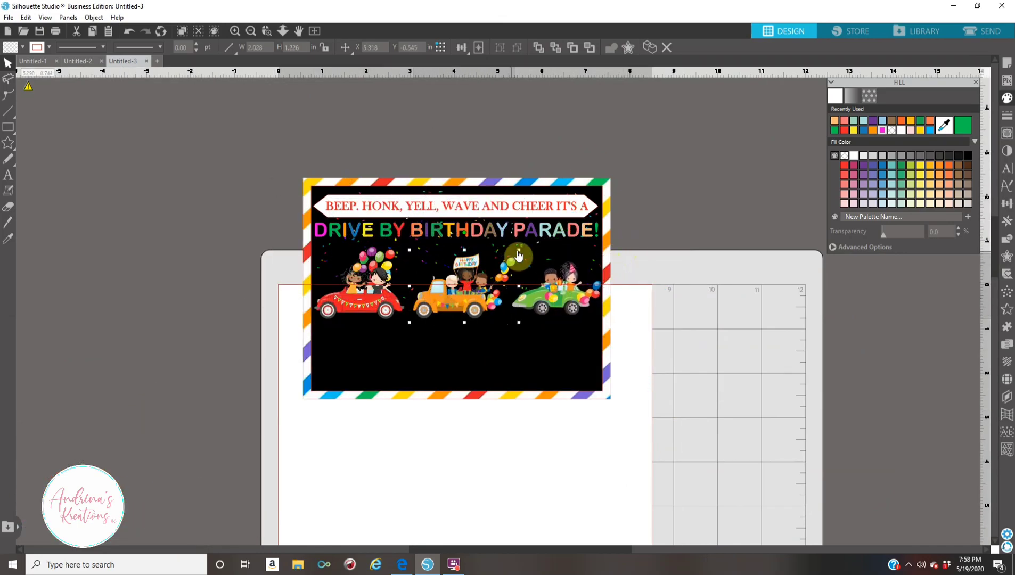
{"action": "left_click_drag", "start_coordinate": [518, 251], "coordinate": [515, 253]}
{"action": "left_click", "coordinate": [379, 297]}
{"action": "left_click_drag", "start_coordinate": [407, 243], "coordinate": [404, 246]}
{"action": "left_click_drag", "start_coordinate": [380, 300], "coordinate": [381, 301]}
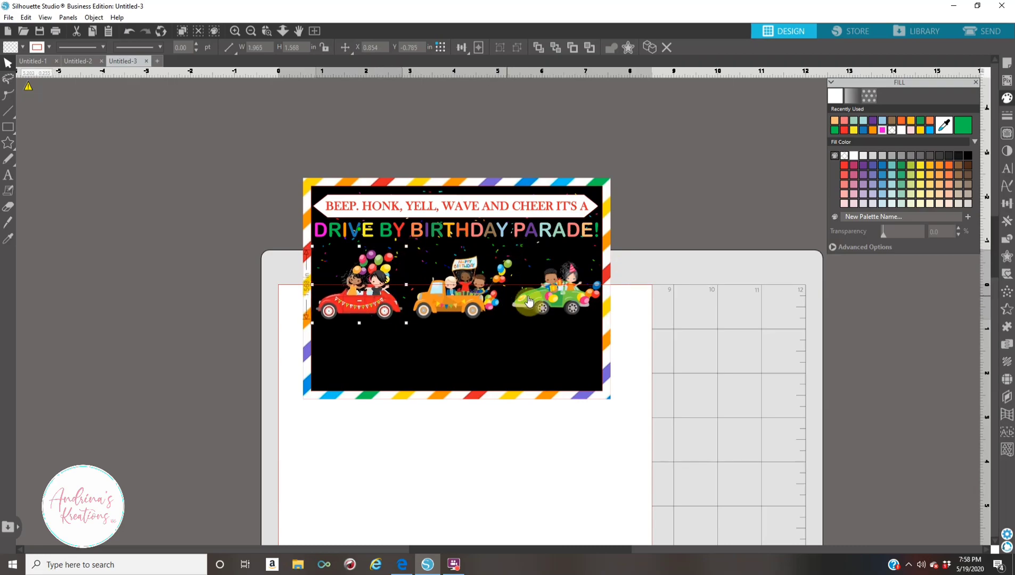
Step: Add a text line beneath the vehicles with the birthday child's name followed by "is turning 10"
{"action": "left_click", "coordinate": [236, 30]}
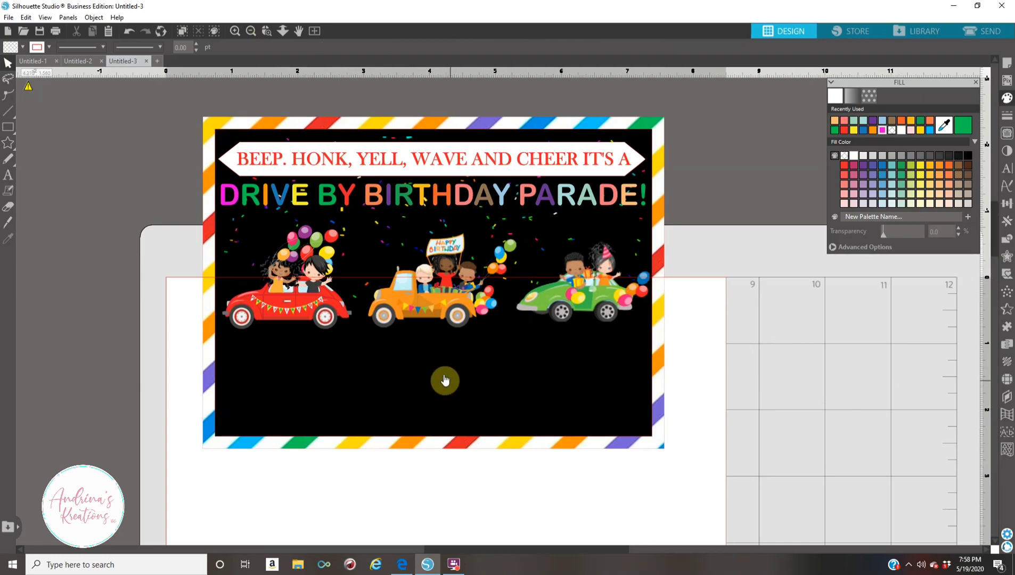
{"action": "left_click", "coordinate": [7, 161]}
{"action": "left_click", "coordinate": [8, 174]}
{"action": "left_click", "coordinate": [291, 375]}
{"action": "type", "text": "Arianis "}
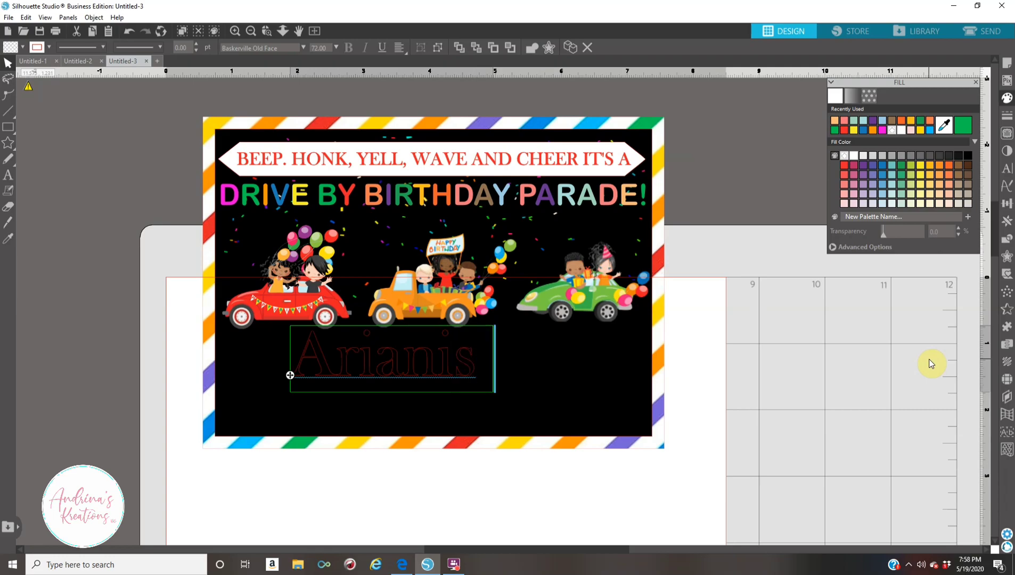
{"action": "type", "text": "is turning 10"}
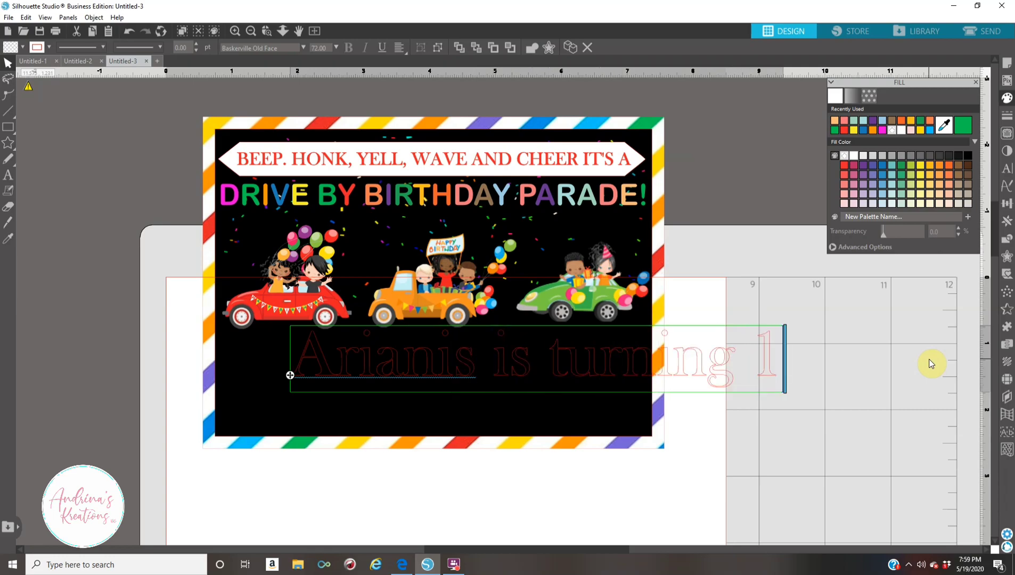
{"action": "left_click", "coordinate": [932, 355]}
{"action": "left_click", "coordinate": [700, 369]}
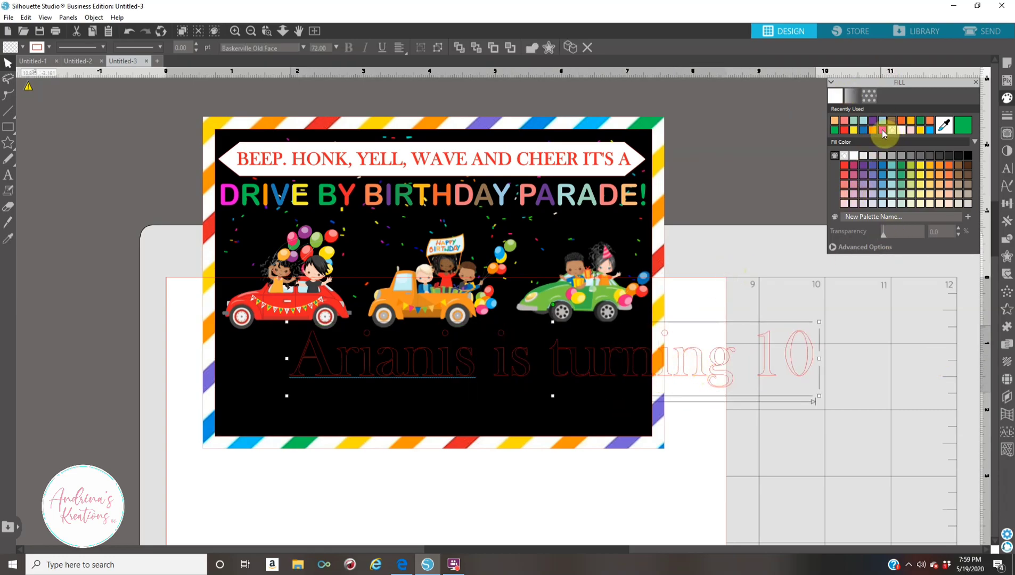
Step: Give the birthday line a light pink fill and the Aliando Rocky font, reduced to 40.71 pt beneath the vehicles
{"action": "left_click", "coordinate": [882, 129]}
{"action": "left_click", "coordinate": [1007, 168]}
{"action": "left_click", "coordinate": [859, 178]}
{"action": "left_click", "coordinate": [1006, 115]}
{"action": "left_click_drag", "start_coordinate": [710, 378], "coordinate": [472, 348]}
Step: Clear the outline colour of the birthday line and fill it with light purple
{"action": "left_click", "coordinate": [863, 175]}
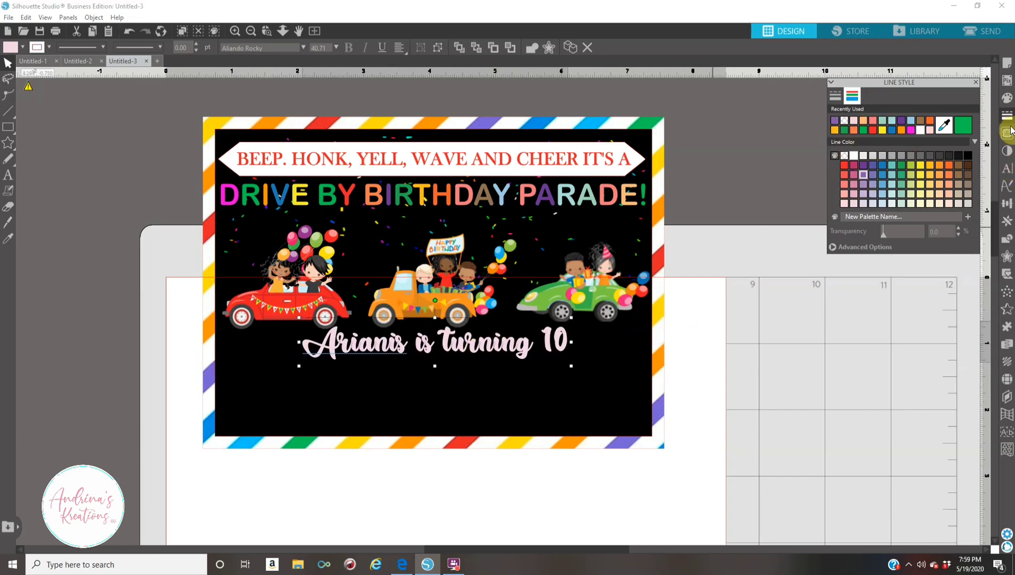
{"action": "left_click", "coordinate": [845, 121]}
{"action": "left_click", "coordinate": [1006, 99]}
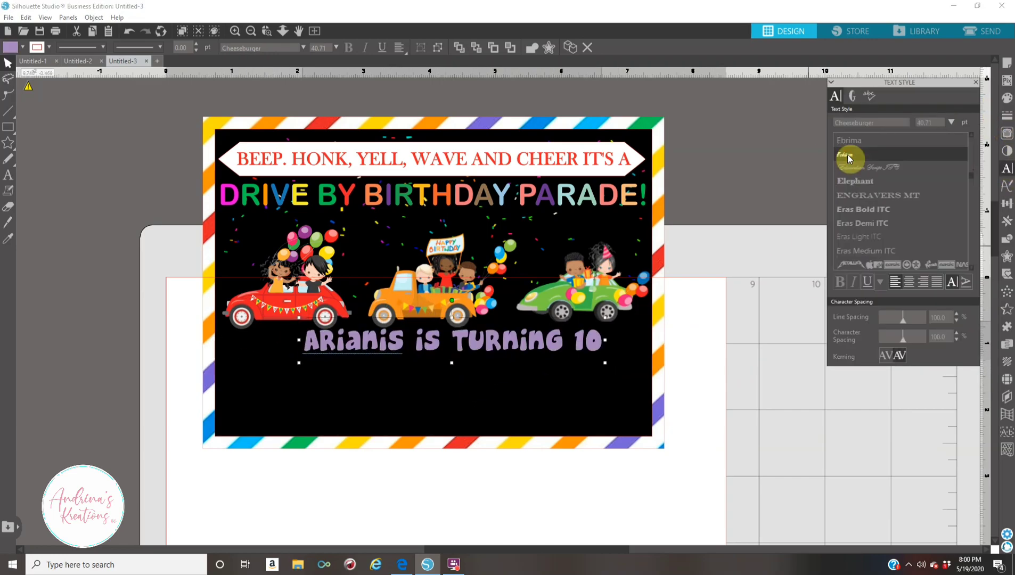
Step: Set the birthday line's font to Forte, then shrink it slightly and centre it beneath the three vehicles
{"action": "left_click", "coordinate": [850, 155]}
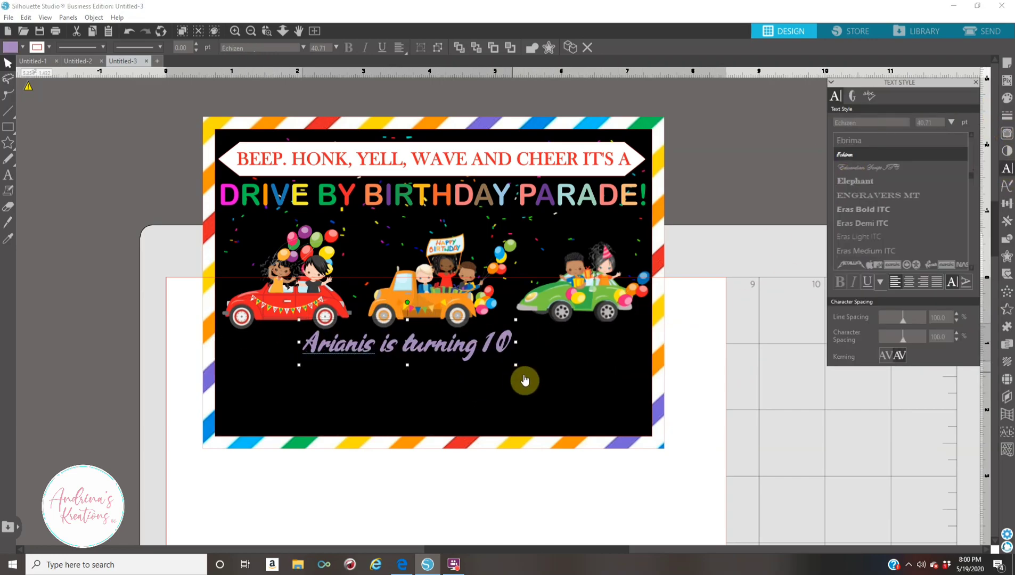
{"action": "scroll", "coordinate": [928, 256], "scroll_direction": "down", "scroll_amount": 5}
{"action": "left_click", "coordinate": [928, 258]}
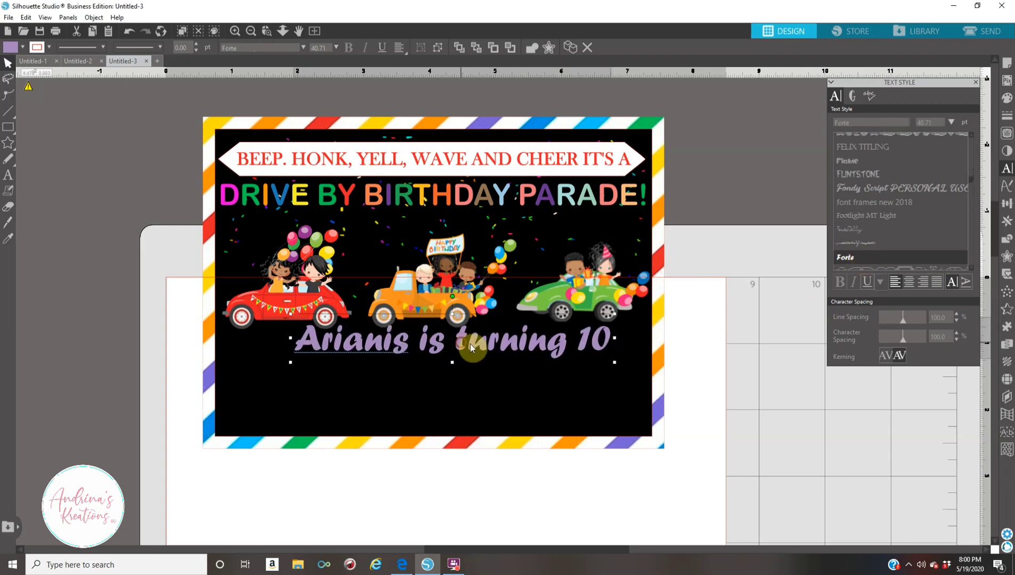
{"action": "left_click_drag", "start_coordinate": [614, 362], "coordinate": [562, 340]}
{"action": "left_click_drag", "start_coordinate": [457, 338], "coordinate": [469, 341]}
{"action": "left_click", "coordinate": [721, 365]}
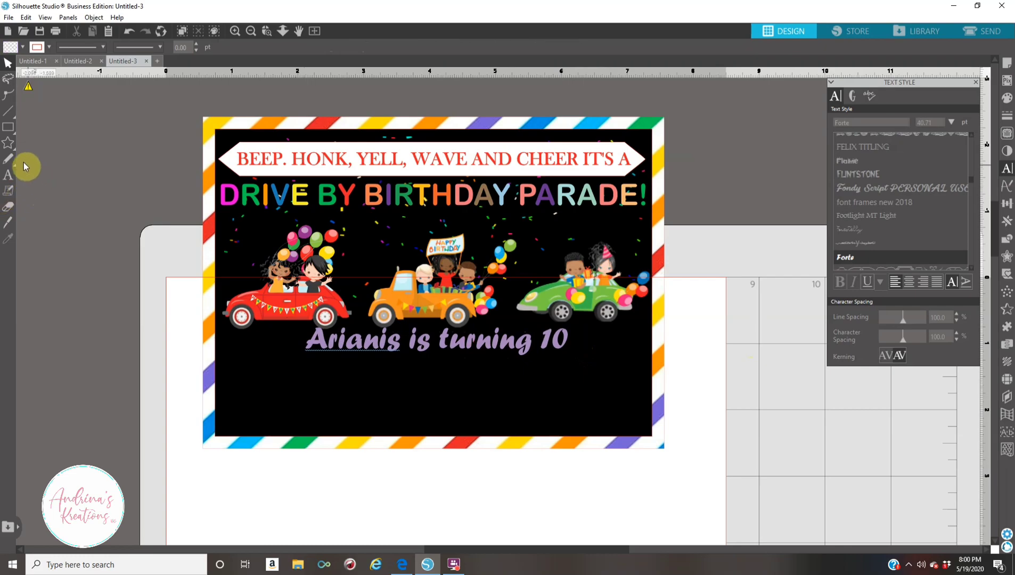
Step: Merge the multicoloured balloon bunch image from the Birthday folder in Pictures into the design
{"action": "left_click", "coordinate": [9, 17]}
{"action": "left_click", "coordinate": [41, 93]}
{"action": "left_click", "coordinate": [48, 199]}
{"action": "scroll", "coordinate": [149, 205], "scroll_direction": "up", "scroll_amount": 5}
{"action": "scroll", "coordinate": [148, 205], "scroll_direction": "up", "scroll_amount": 6}
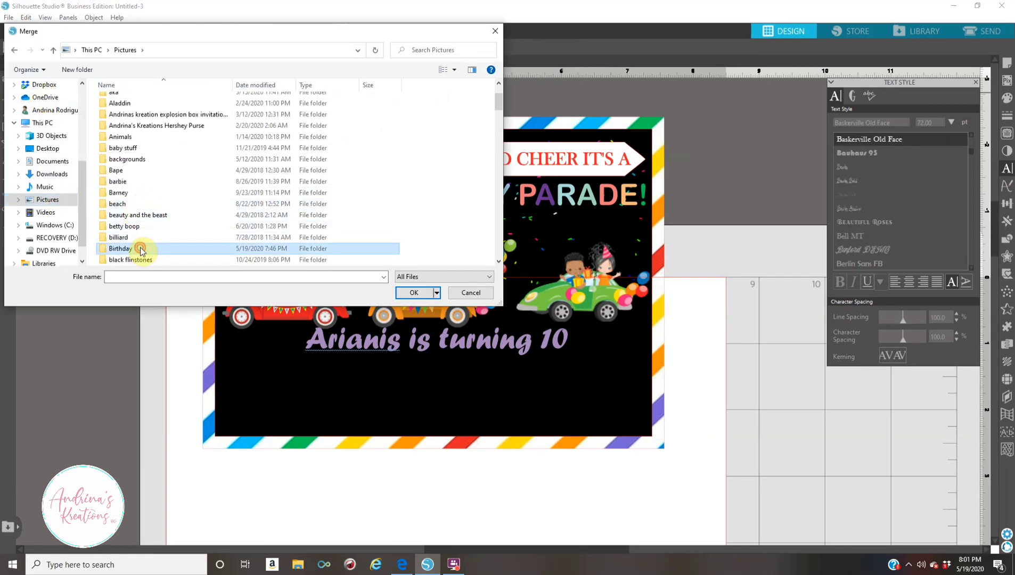
{"action": "double_click", "coordinate": [139, 242]}
{"action": "double_click", "coordinate": [238, 207]}
Step: Shrink the balloon bunch to about 0.96 × 1.85 in, tilted to the right, and fit it in the lower-left corner of the black background
{"action": "left_click_drag", "start_coordinate": [249, 320], "coordinate": [273, 239]}
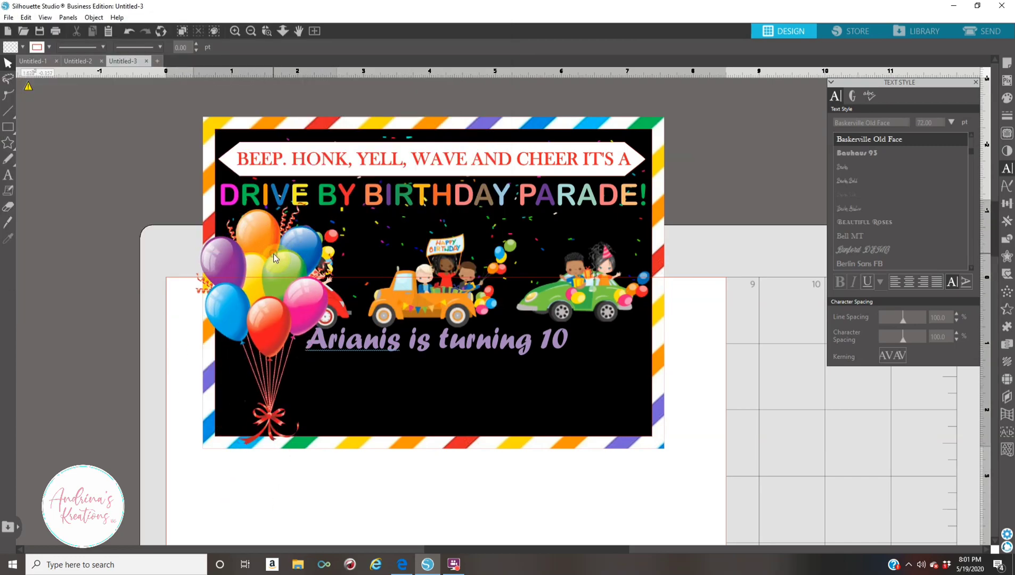
{"action": "left_click_drag", "start_coordinate": [266, 182], "coordinate": [276, 365]}
{"action": "left_click_drag", "start_coordinate": [200, 366], "coordinate": [253, 379]}
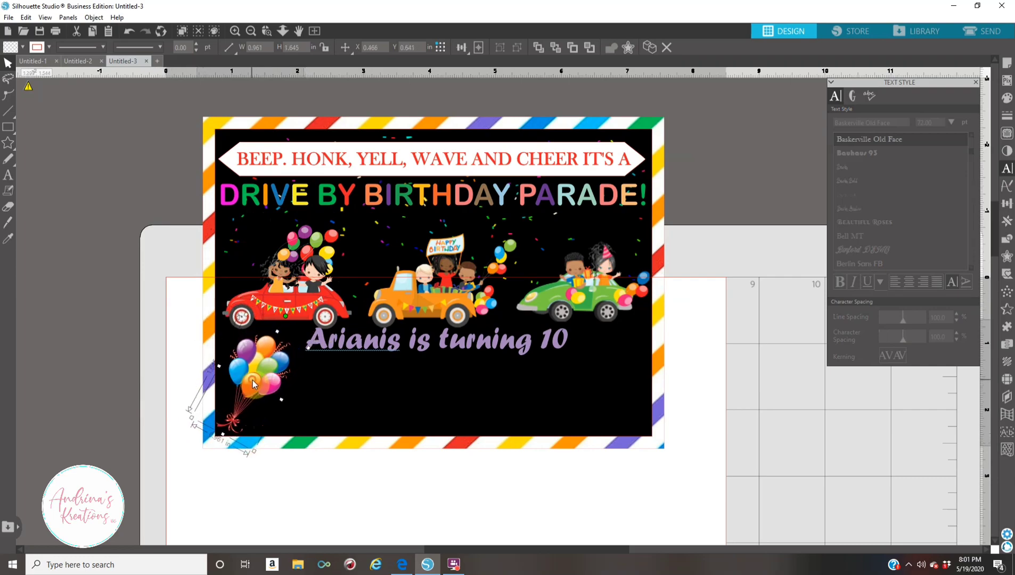
{"action": "left_click_drag", "start_coordinate": [253, 380], "coordinate": [248, 374]}
Step: Duplicate the balloon bunch, flip the copy horizontally, and place it in the lower-right corner of the black background
{"action": "right_click", "coordinate": [248, 375]}
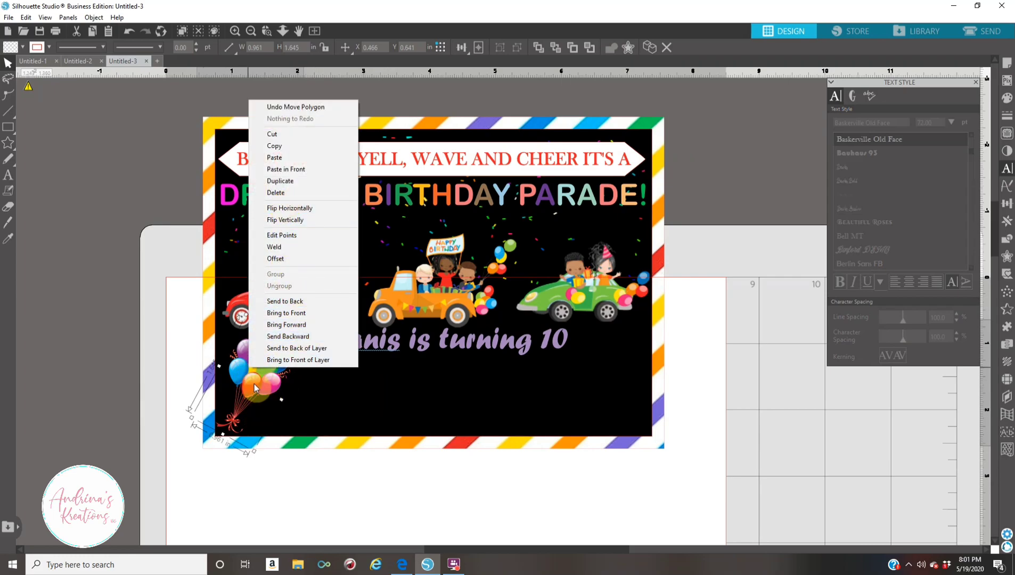
{"action": "left_click", "coordinate": [265, 181]}
{"action": "left_click_drag", "start_coordinate": [256, 375], "coordinate": [348, 375]}
{"action": "right_click", "coordinate": [348, 375]}
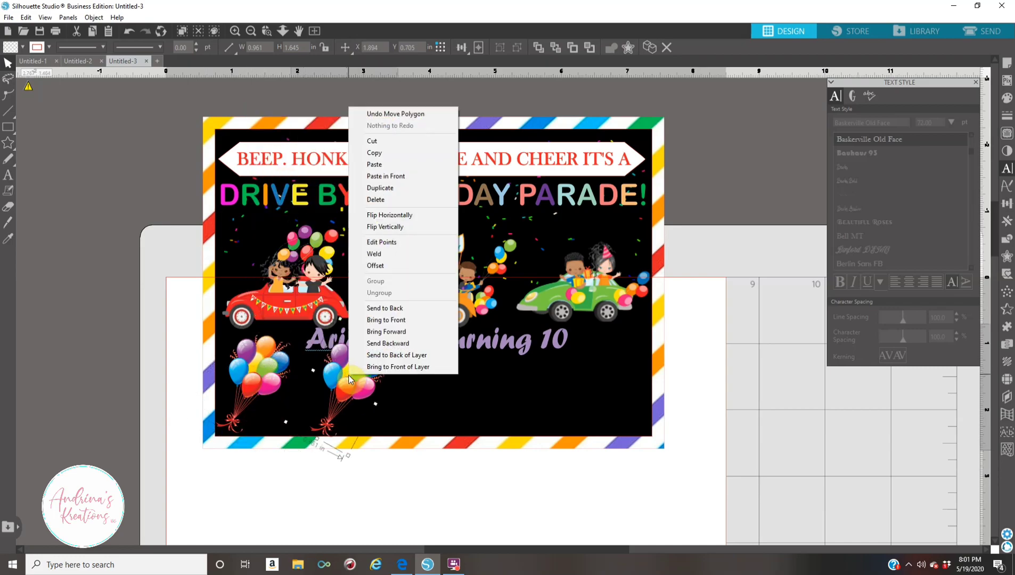
{"action": "left_click", "coordinate": [394, 214]}
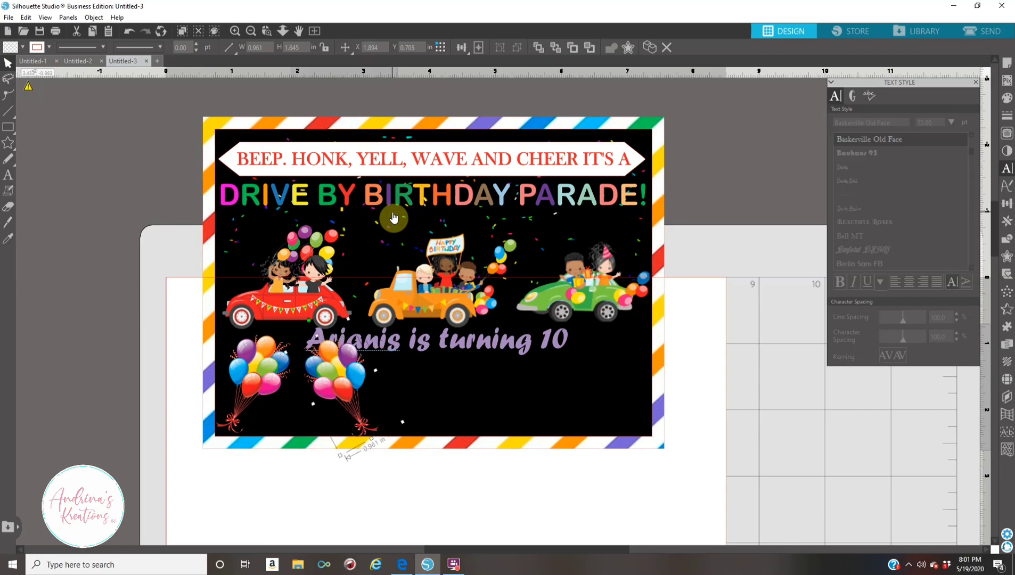
{"action": "left_click_drag", "start_coordinate": [344, 389], "coordinate": [610, 382]}
Step: Add a three-line text block reading "Thursday, July 9th", "Drive by between" and "3:00pm - 5:00pm"
{"action": "left_click", "coordinate": [121, 372]}
{"action": "type", "text": "Thursday"}
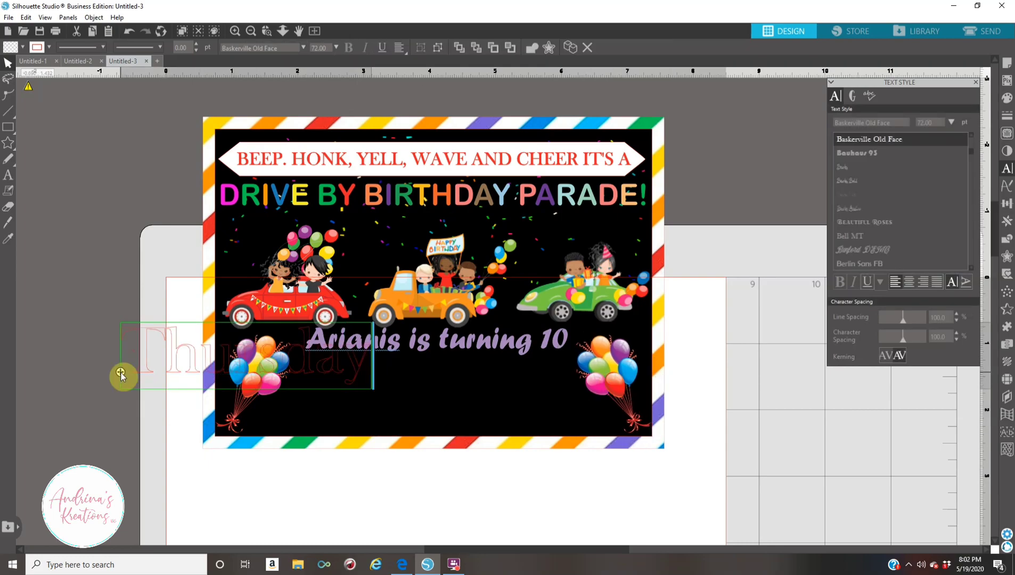
{"action": "type", "text": ", July 9th"}
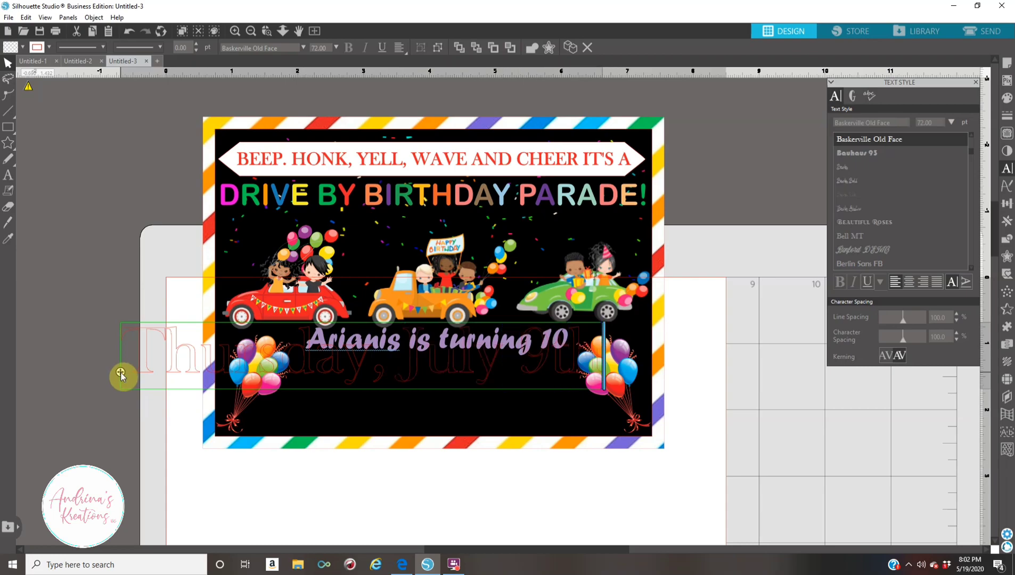
{"action": "key", "text": "Return"}
{"action": "type", "text": "D"}
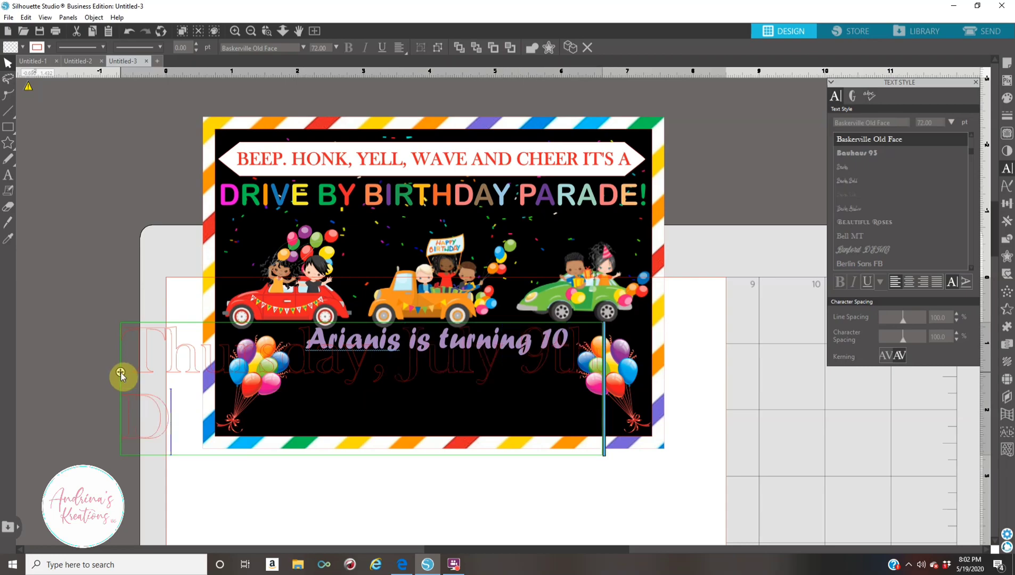
{"action": "type", "text": "rive by between"}
{"action": "key", "text": "Return"}
{"action": "type", "text": "3"}
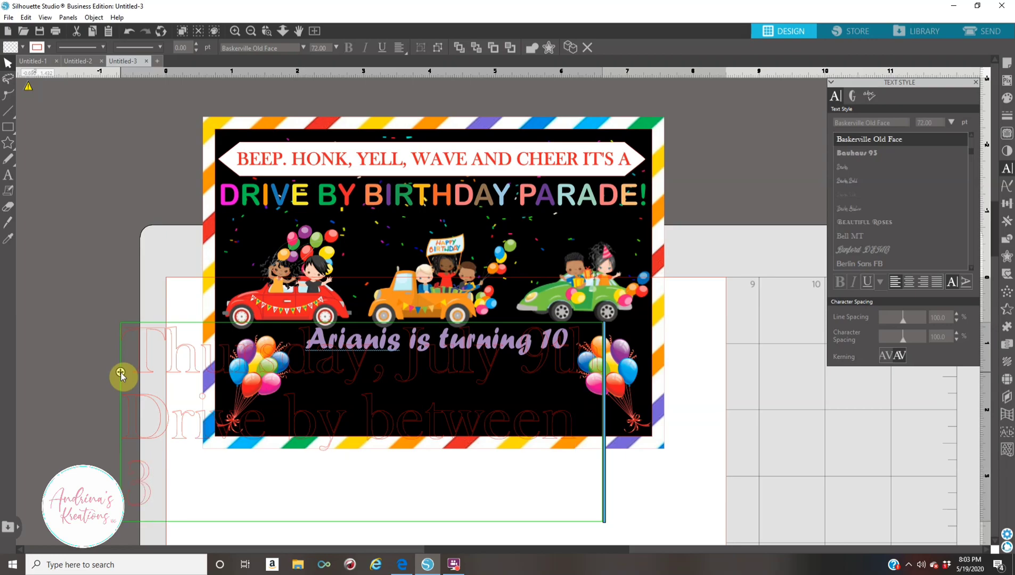
{"action": "type", "text": ":00pm"}
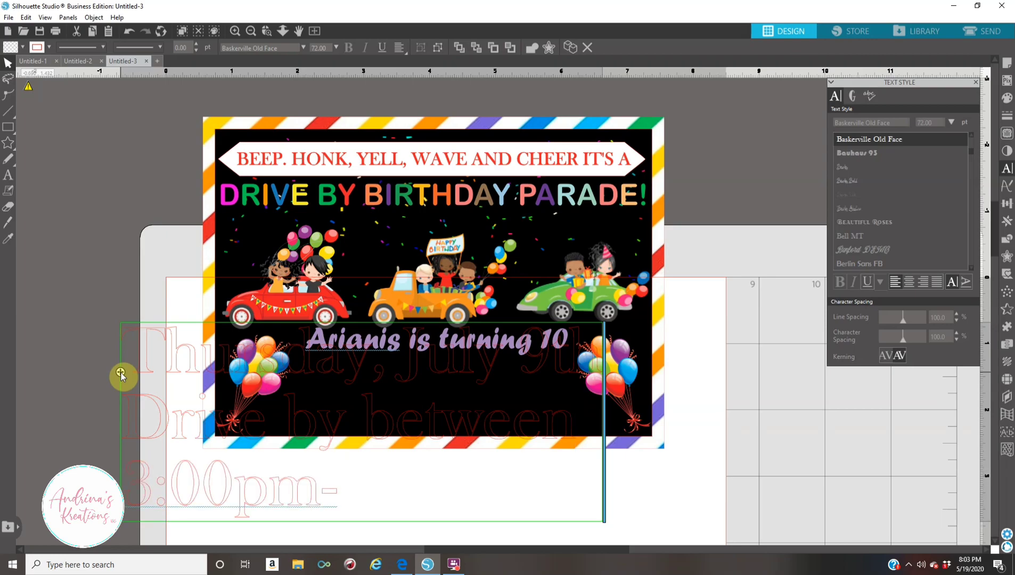
{"action": "type", "text": " - 5:00p"}
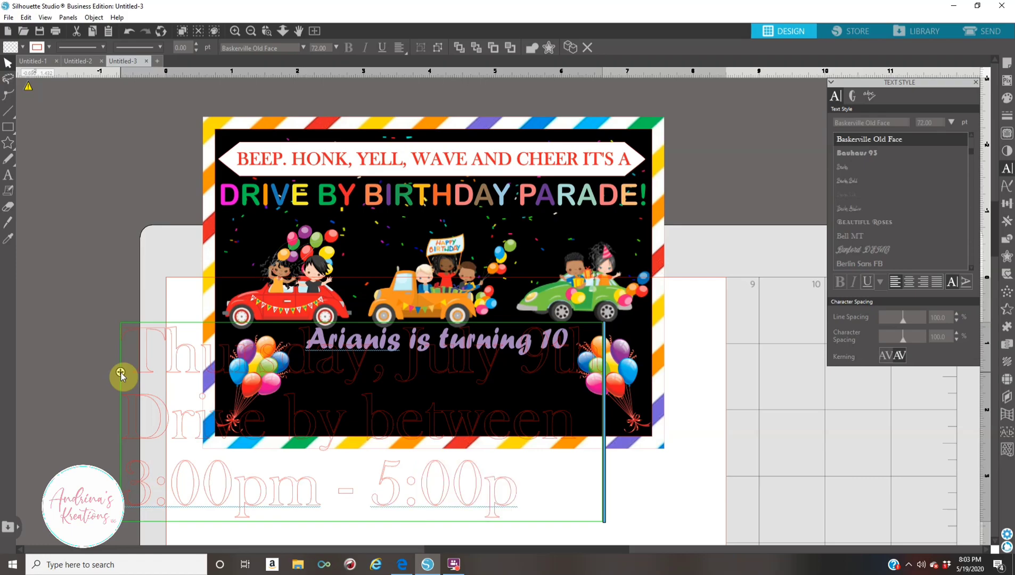
{"action": "type", "text": "m"}
{"action": "left_click", "coordinate": [56, 292]}
Step: Fill the date and time text block with dark pink and centre-align its lines
{"action": "left_click", "coordinate": [1006, 98]}
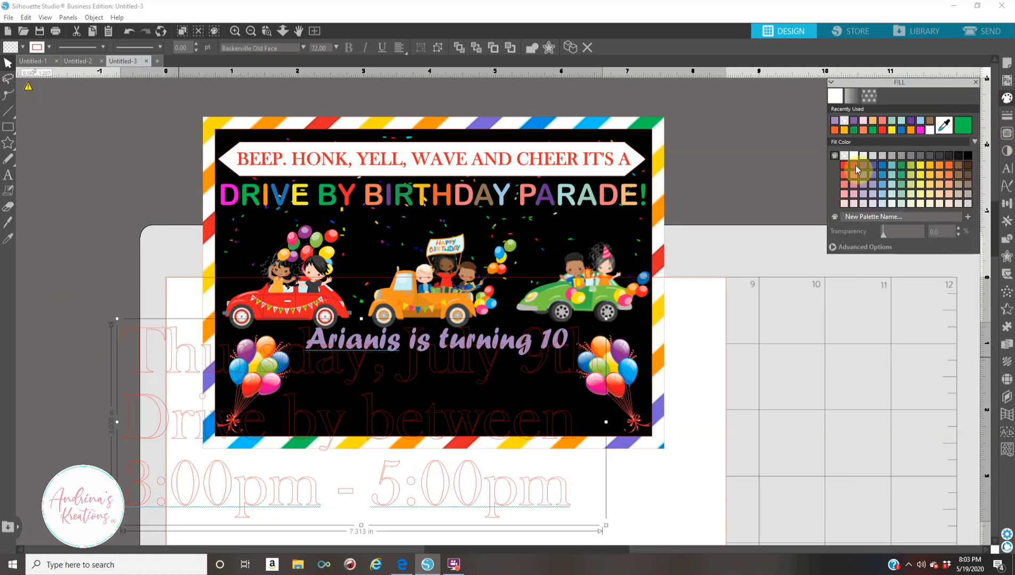
{"action": "left_click", "coordinate": [855, 165]}
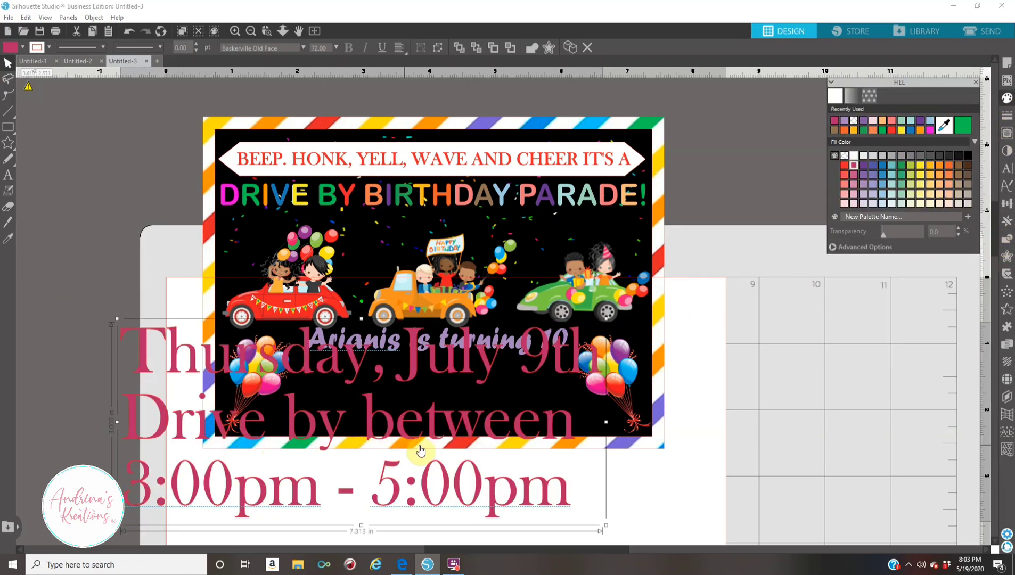
{"action": "left_click", "coordinate": [1005, 174]}
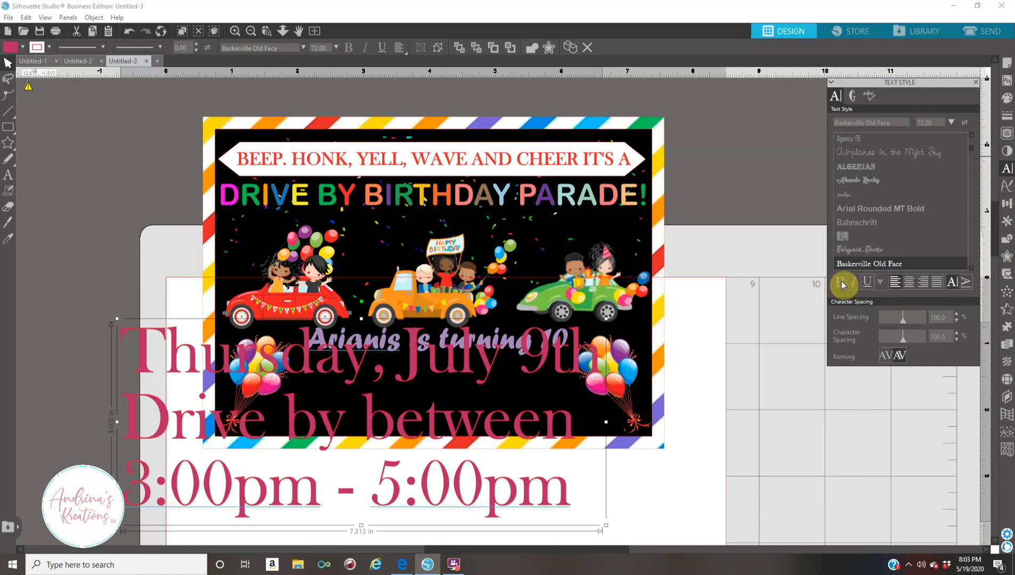
{"action": "left_click", "coordinate": [909, 282]}
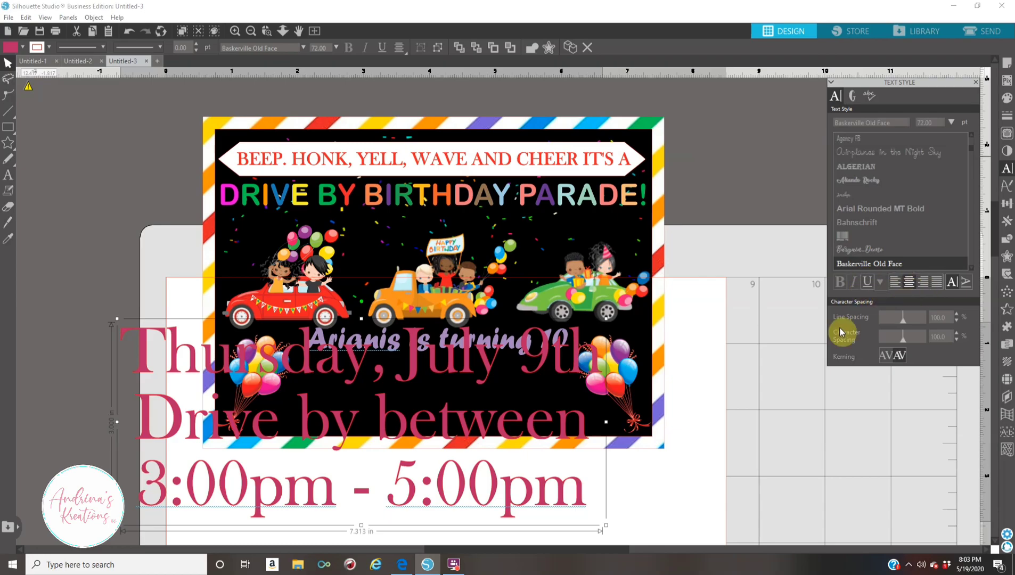
Step: Shrink the date and time text block to about 17.65 pt and place it beneath the birthday line, beside the lower-left balloon bunch
{"action": "left_click_drag", "start_coordinate": [606, 525], "coordinate": [425, 451]}
{"action": "left_click_drag", "start_coordinate": [316, 419], "coordinate": [241, 398]}
{"action": "left_click_drag", "start_coordinate": [174, 358], "coordinate": [350, 394]}
{"action": "left_click_drag", "start_coordinate": [442, 420], "coordinate": [423, 410]}
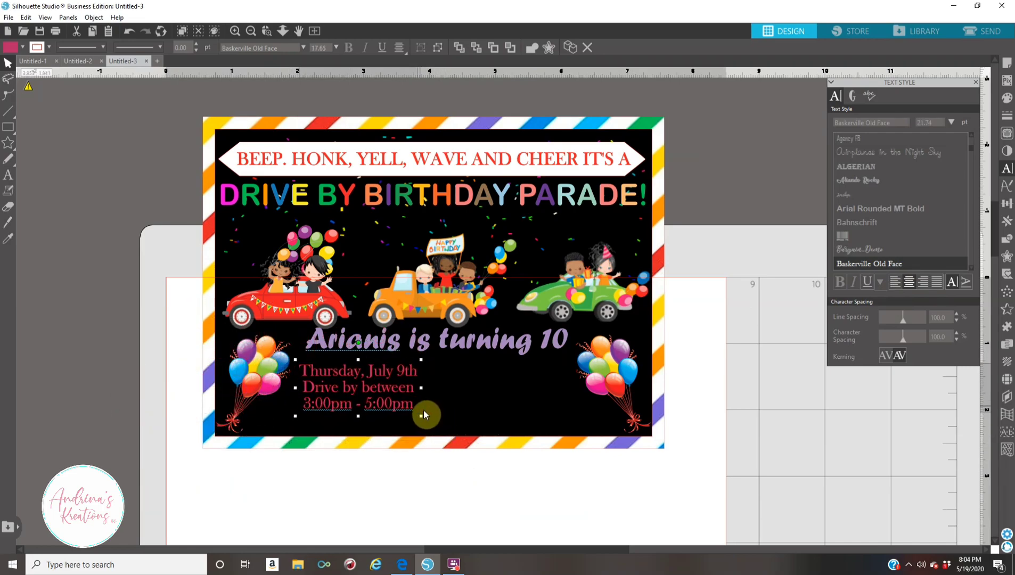
Step: Try yellow, pale pink and other fill colours on the date and time text block
{"action": "left_click", "coordinate": [1005, 99]}
{"action": "left_click", "coordinate": [901, 130]}
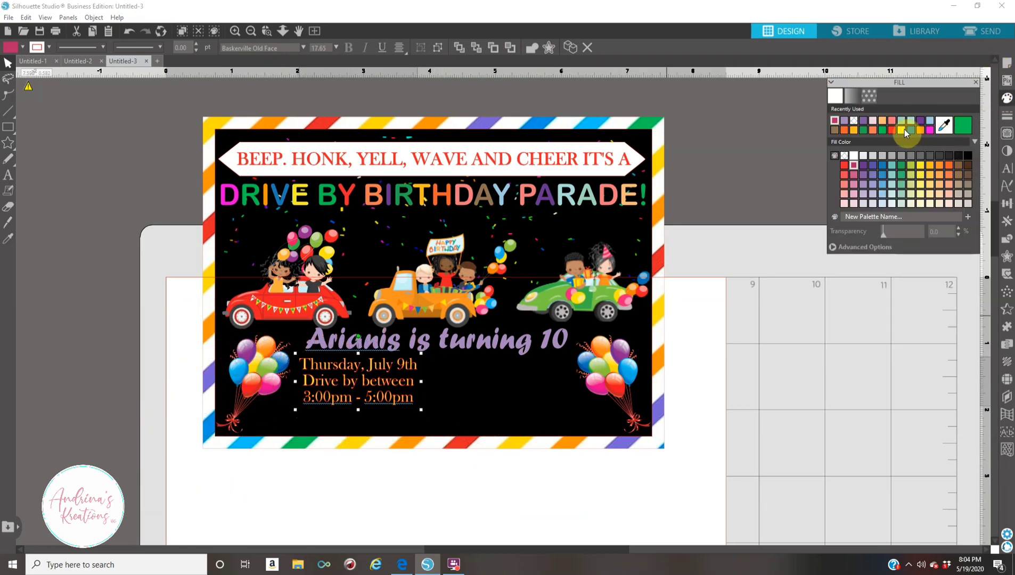
{"action": "left_click", "coordinate": [1006, 115]}
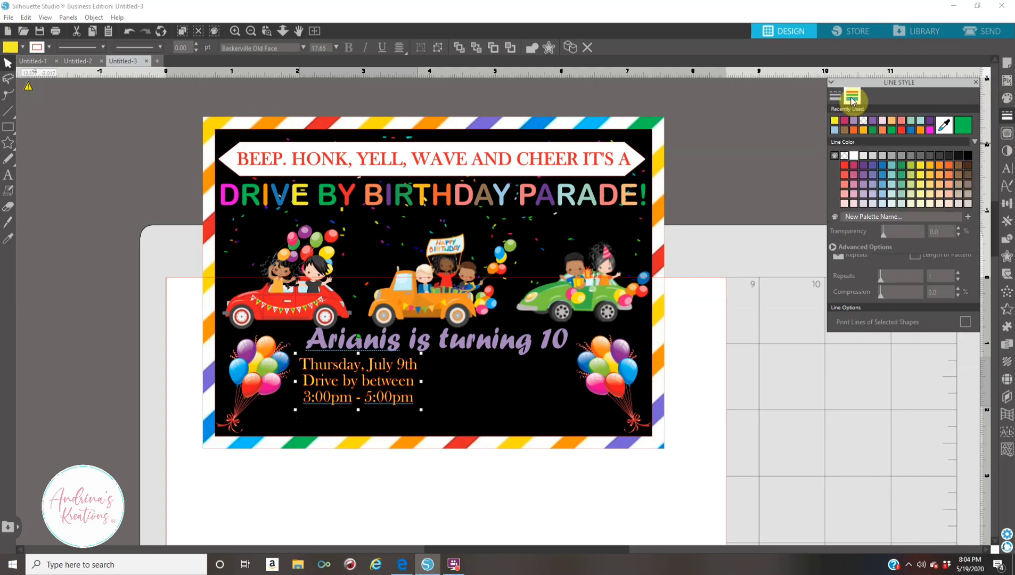
{"action": "left_click", "coordinate": [1006, 99]}
{"action": "left_click", "coordinate": [843, 194]}
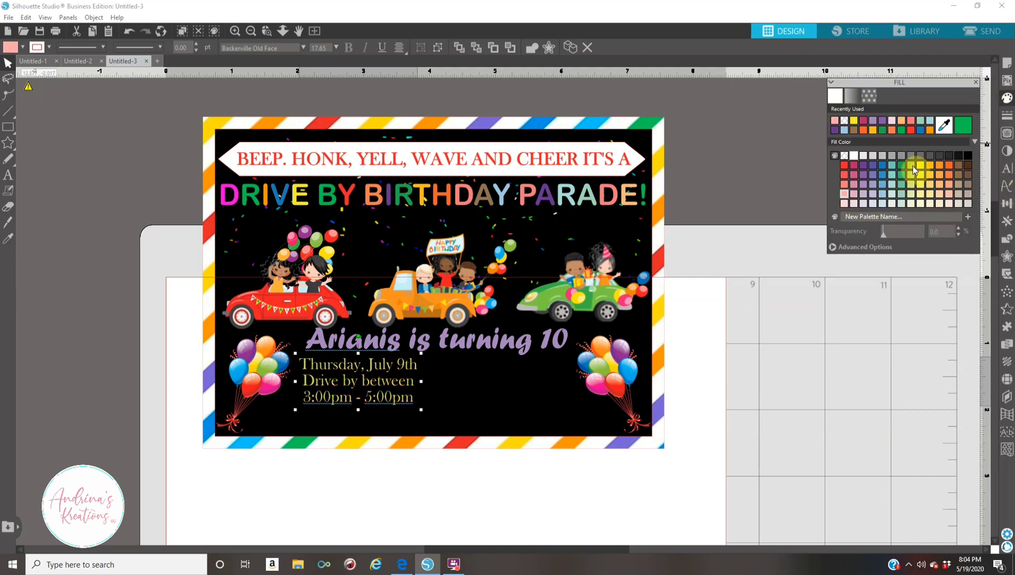
{"action": "left_click", "coordinate": [943, 126]}
{"action": "left_click", "coordinate": [604, 197]}
{"action": "left_click", "coordinate": [873, 157]}
Step: Set the date and time text block in Arial Rounded MT Bold and fill it with light yellow-green
{"action": "left_click", "coordinate": [1006, 168]}
{"action": "left_click", "coordinate": [892, 209]}
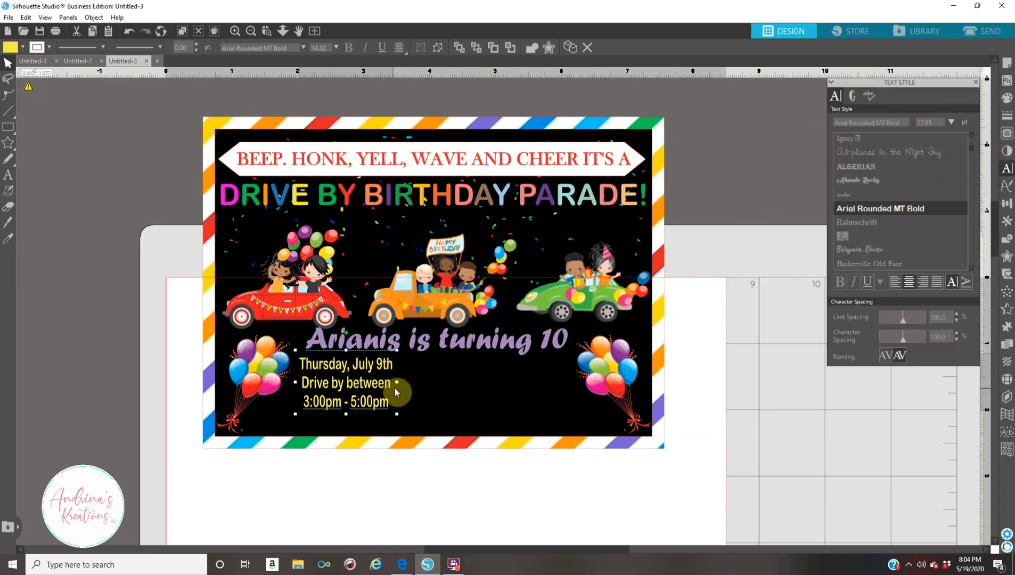
{"action": "left_click", "coordinate": [1005, 99]}
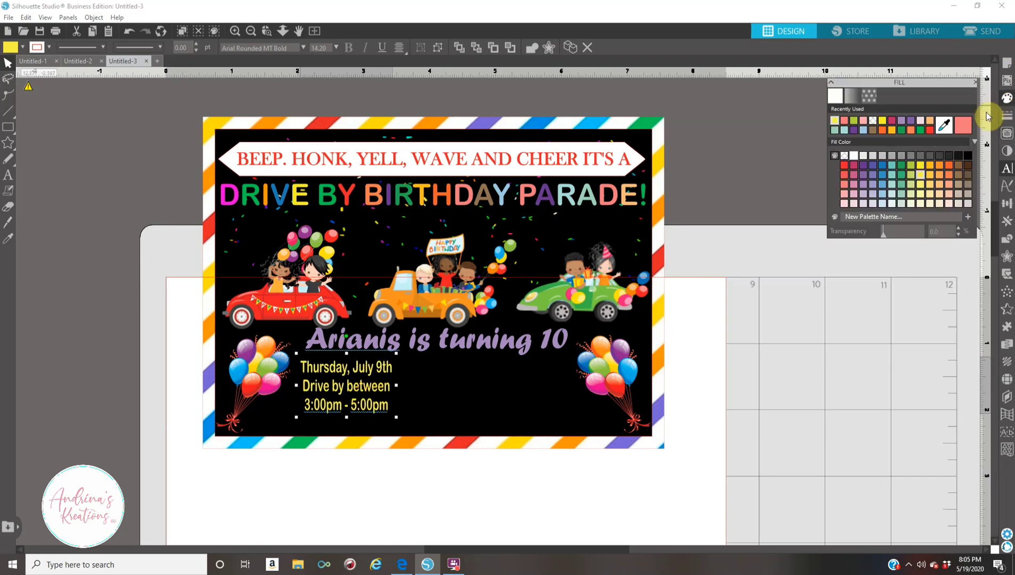
{"action": "left_click", "coordinate": [847, 322]}
Step: Add a three-line text block with the birthday child's house as the place, the street address, and the city, state and ZIP code
{"action": "left_click", "coordinate": [8, 174]}
{"action": "left_click", "coordinate": [81, 257]}
{"action": "type", "text": "Arianis House"}
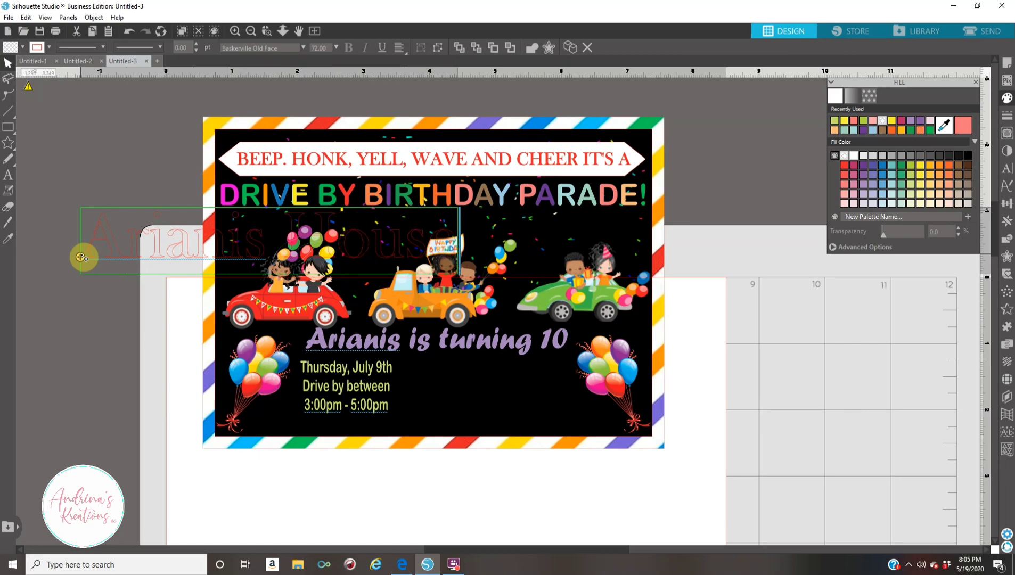
{"action": "key", "text": "Return"}
{"action": "type", "text": "123"}
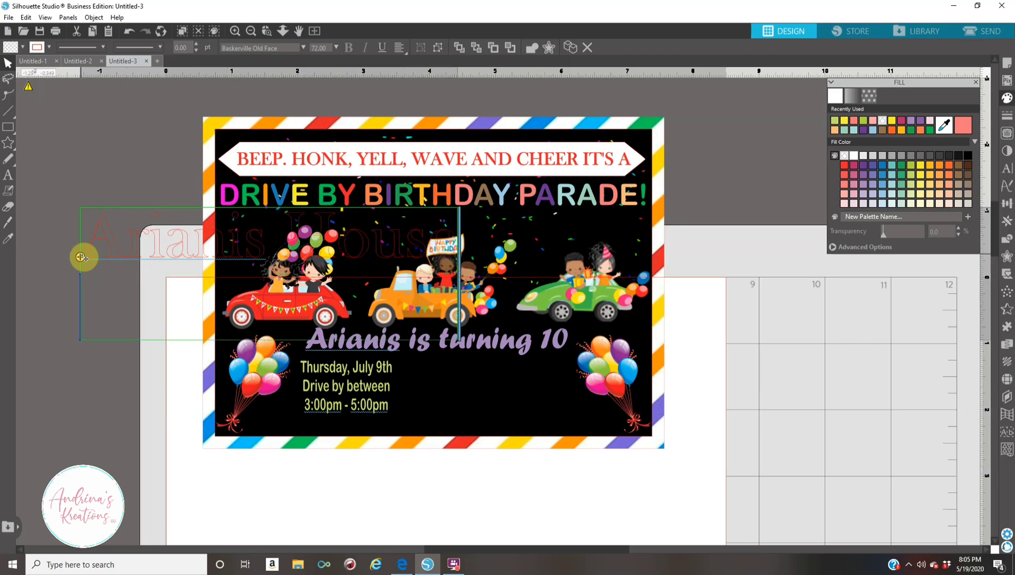
{"action": "type", "text": " Birthday lane"}
{"action": "key", "text": "Return"}
{"action": "type", "text": "ne"}
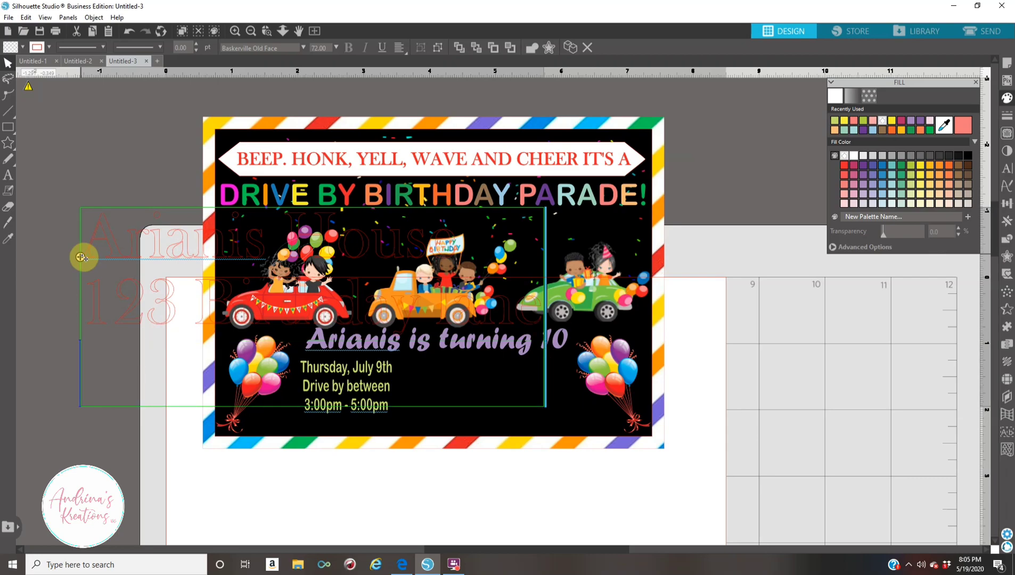
{"action": "type", "text": "w"}
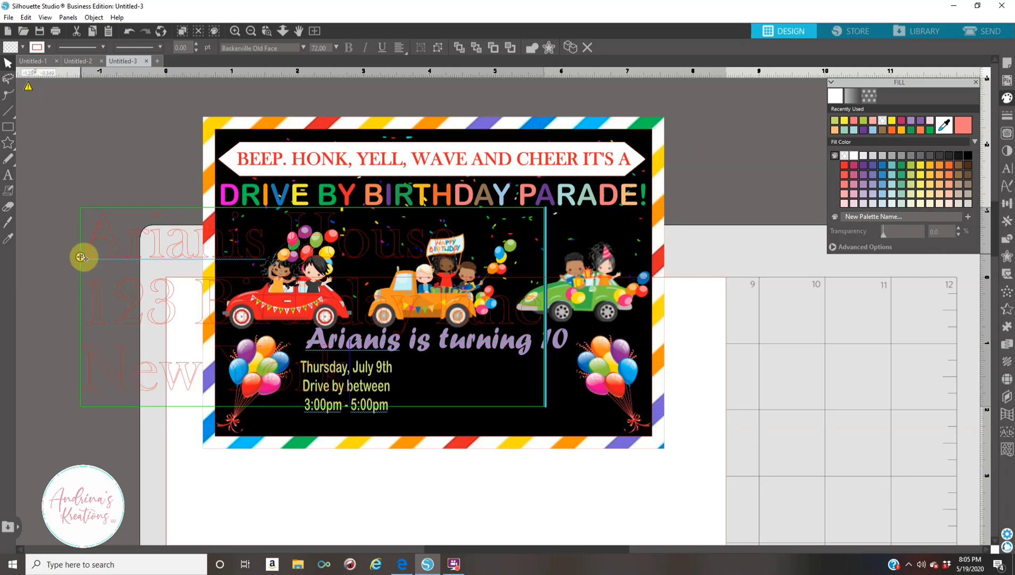
{"action": "type", "text": " York, NY 45678"}
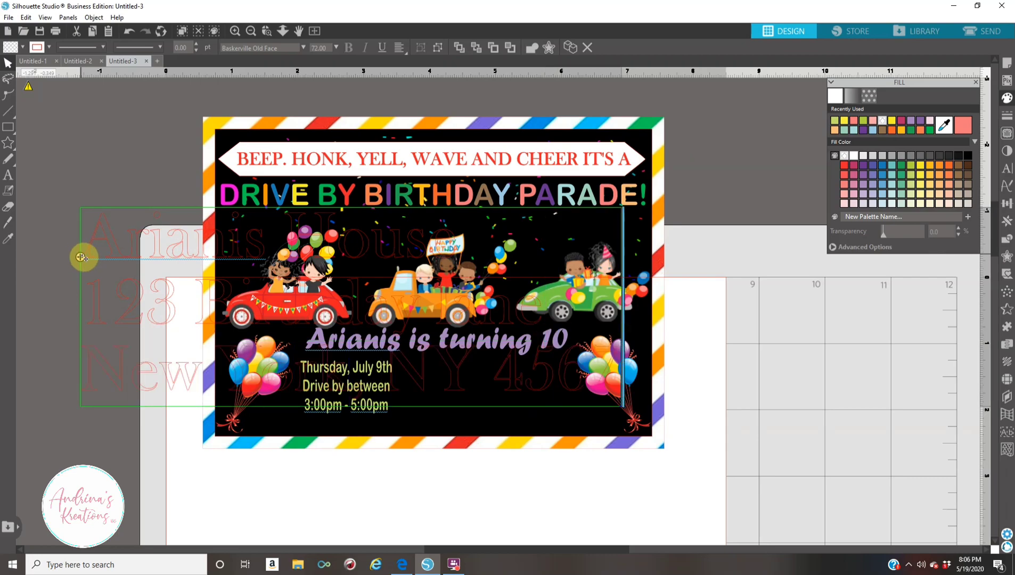
{"action": "left_click", "coordinate": [805, 368]}
Step: Fill the address text block with salmon pink, set it in Arial Rounded MT Bold and centre-align its lines
{"action": "left_click", "coordinate": [102, 239]}
{"action": "left_click", "coordinate": [958, 128]}
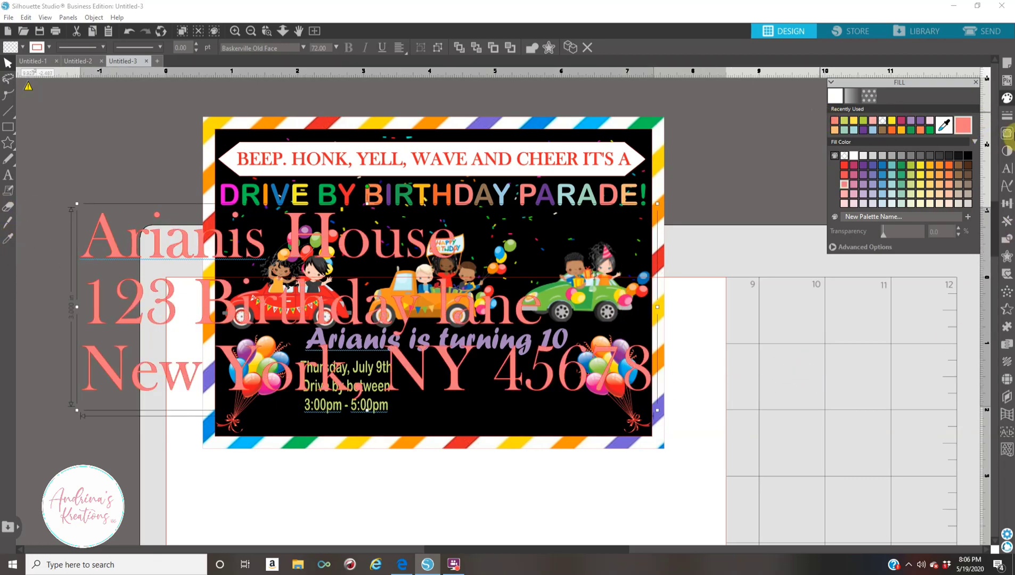
{"action": "left_click", "coordinate": [1007, 115]}
{"action": "left_click", "coordinate": [852, 96]}
{"action": "left_click", "coordinate": [1007, 168]}
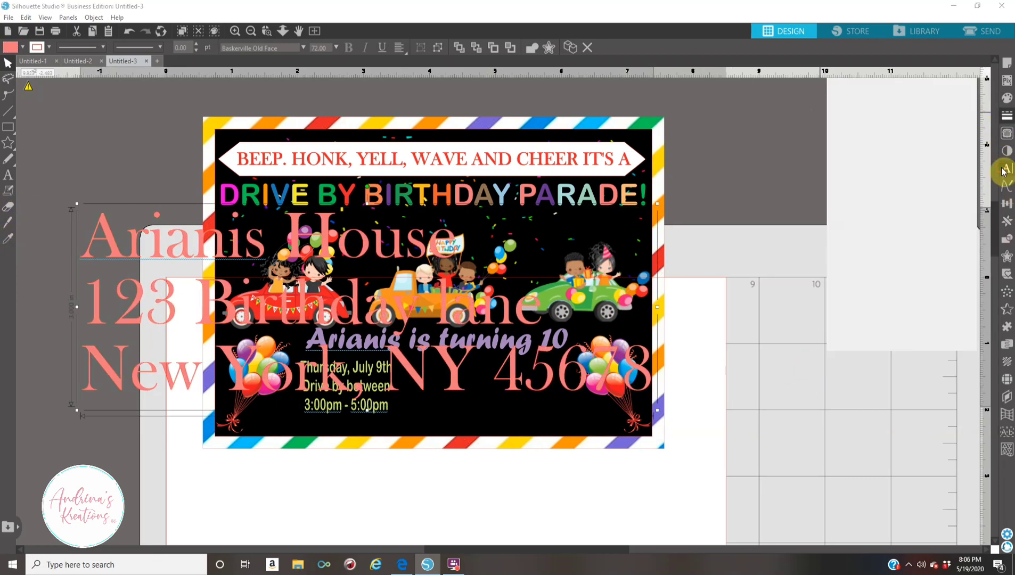
{"action": "left_click", "coordinate": [914, 208]}
{"action": "left_click", "coordinate": [909, 282]}
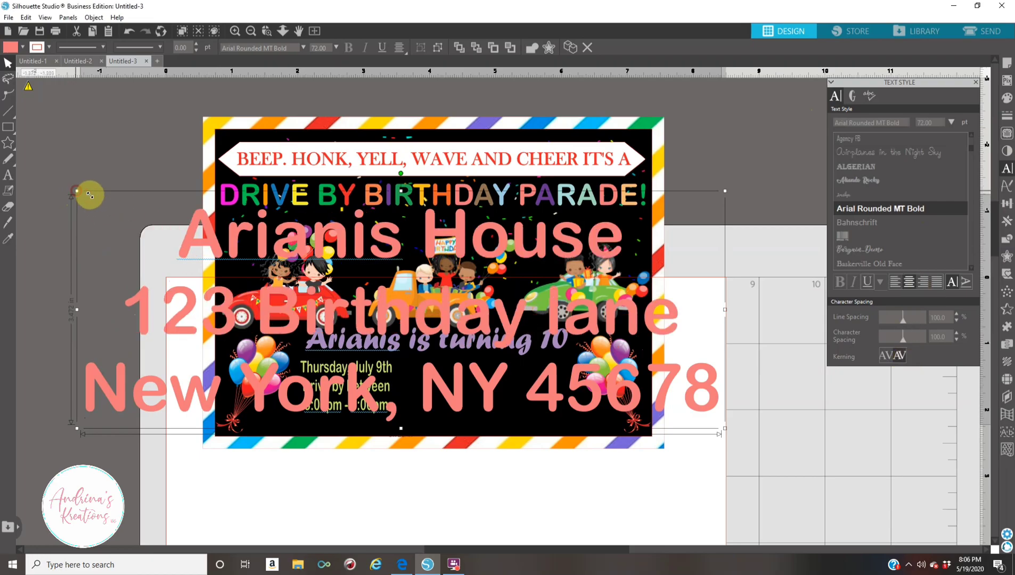
Step: Shrink the address text block and place it level with the date and time block, beside the lower-right balloon bunch
{"action": "left_click_drag", "start_coordinate": [76, 191], "coordinate": [537, 380]}
{"action": "left_click_drag", "start_coordinate": [690, 402], "coordinate": [557, 368]}
{"action": "left_click_drag", "start_coordinate": [506, 400], "coordinate": [500, 367]}
{"action": "left_click", "coordinate": [130, 30]}
{"action": "mouse_move", "coordinate": [521, 405]}
{"action": "left_mouse_down"}
{"action": "mouse_move", "coordinate": [527, 419]}
{"action": "mouse_move", "coordinate": [524, 388]}
{"action": "left_mouse_up"}
{"action": "left_click", "coordinate": [764, 399]}
Step: Draw a vertical divider line about 0.83 in tall between the date and time block and the address block
{"action": "mouse_move", "coordinate": [7, 125]}
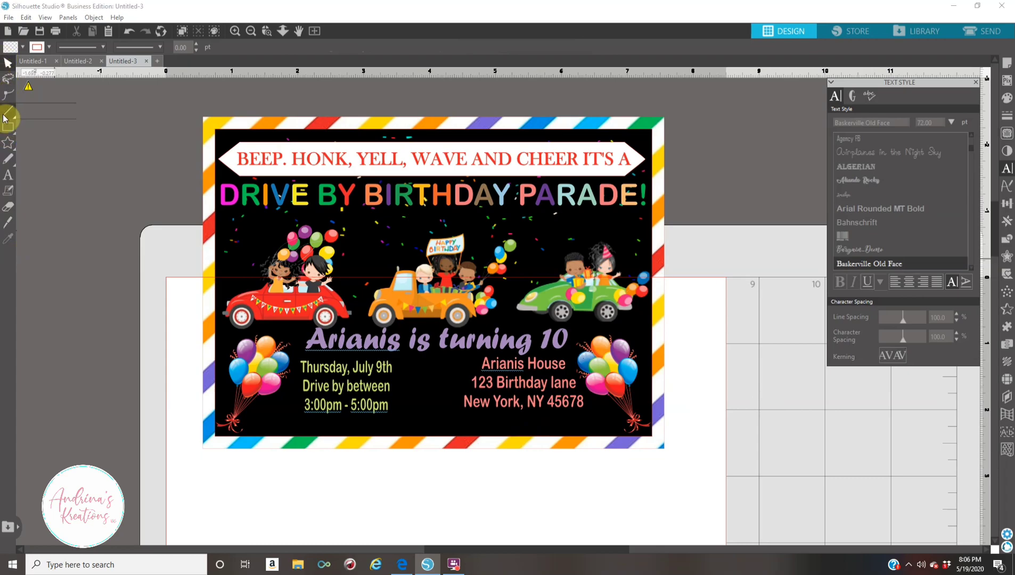
{"action": "left_click", "coordinate": [24, 116]}
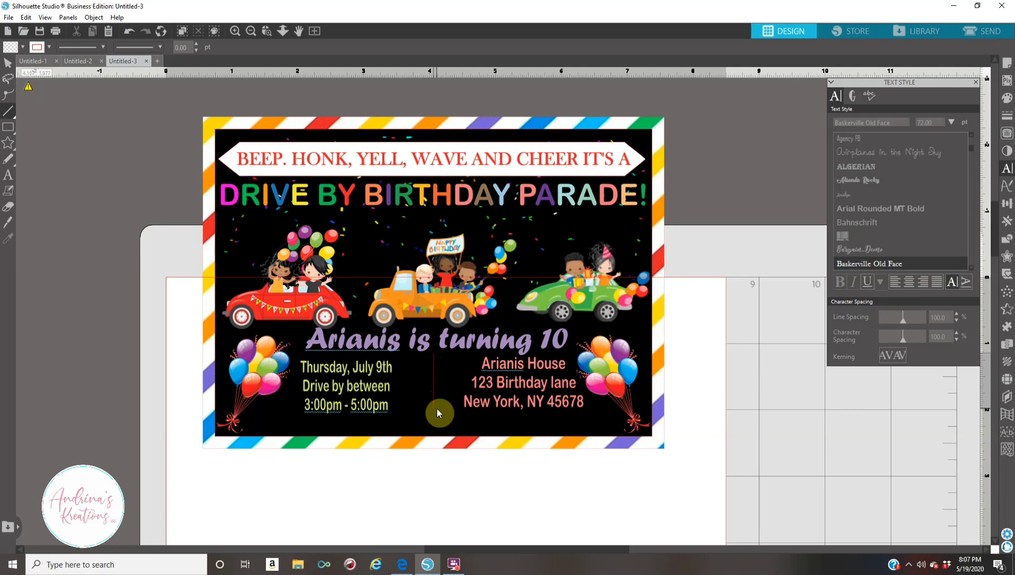
{"action": "left_click_drag", "start_coordinate": [437, 409], "coordinate": [438, 409]}
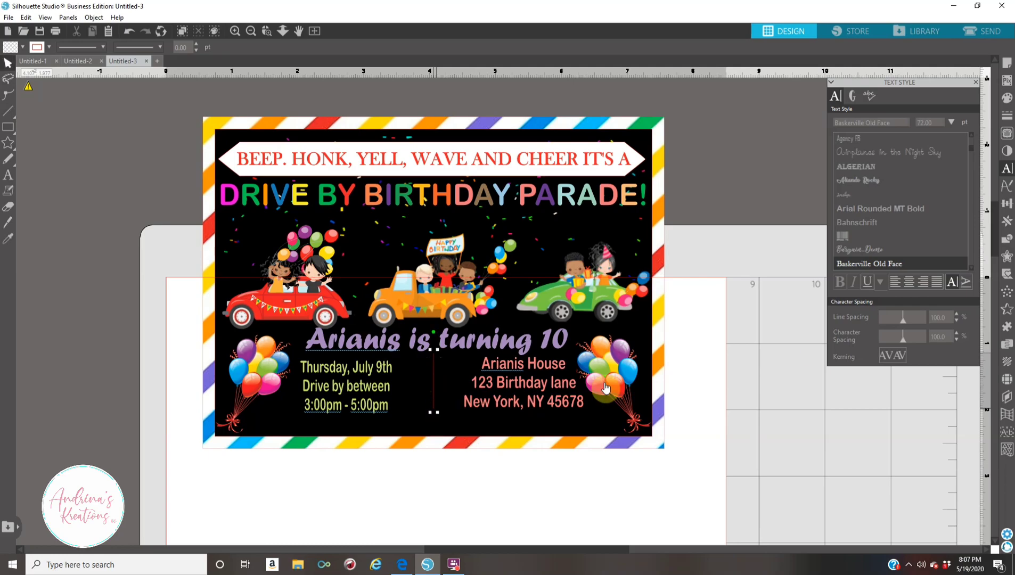
Step: Colour the vertical divider line dark pink and set its thickness to 2.00 pt
{"action": "left_click", "coordinate": [1007, 119]}
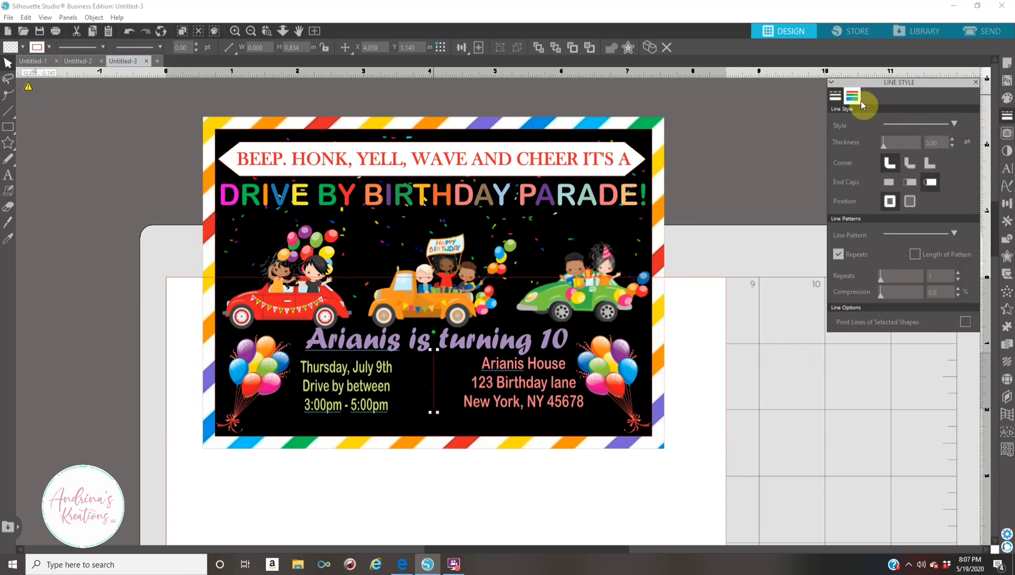
{"action": "left_click", "coordinate": [852, 97]}
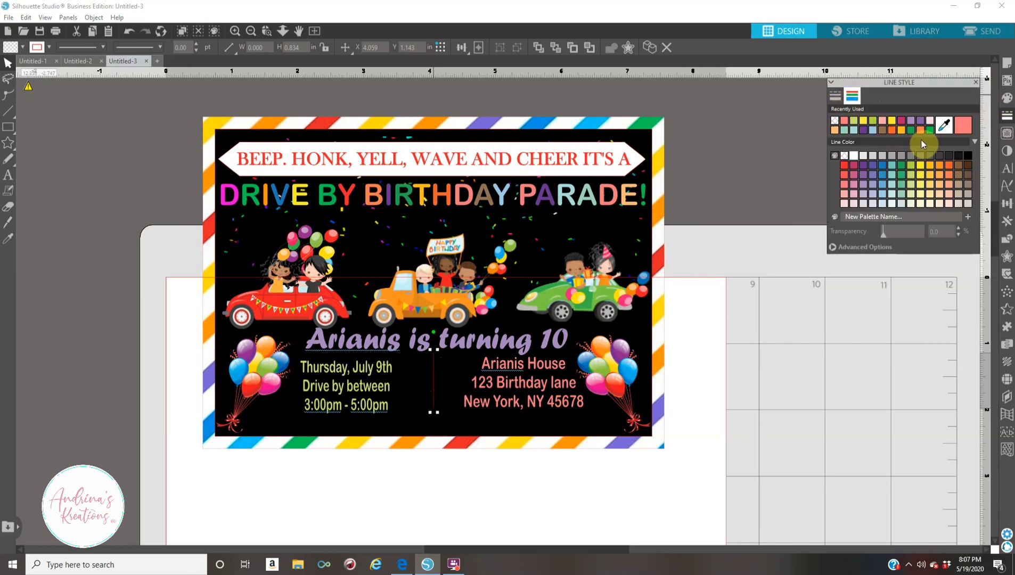
{"action": "left_click", "coordinate": [853, 165]}
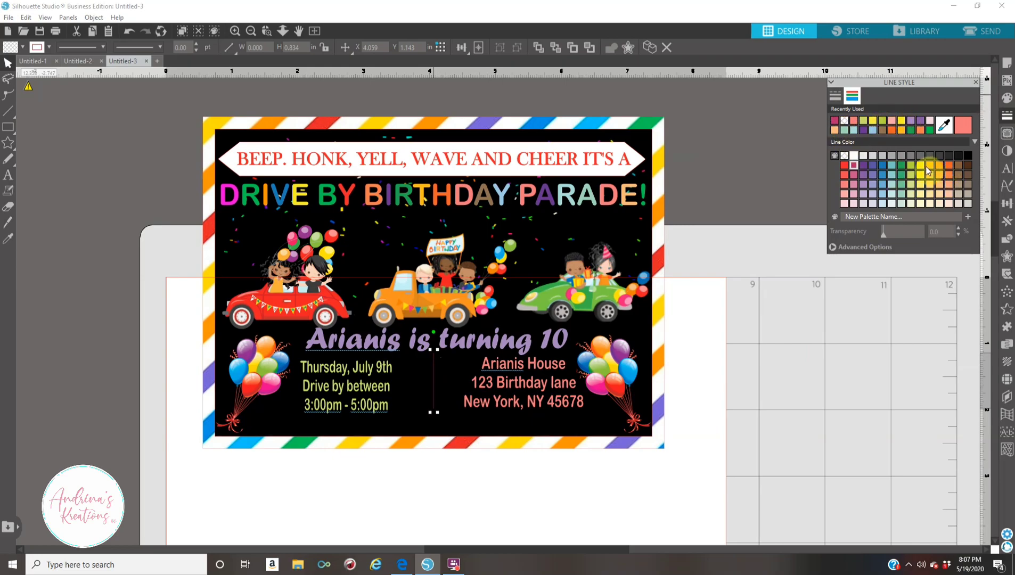
{"action": "left_click", "coordinate": [836, 97]}
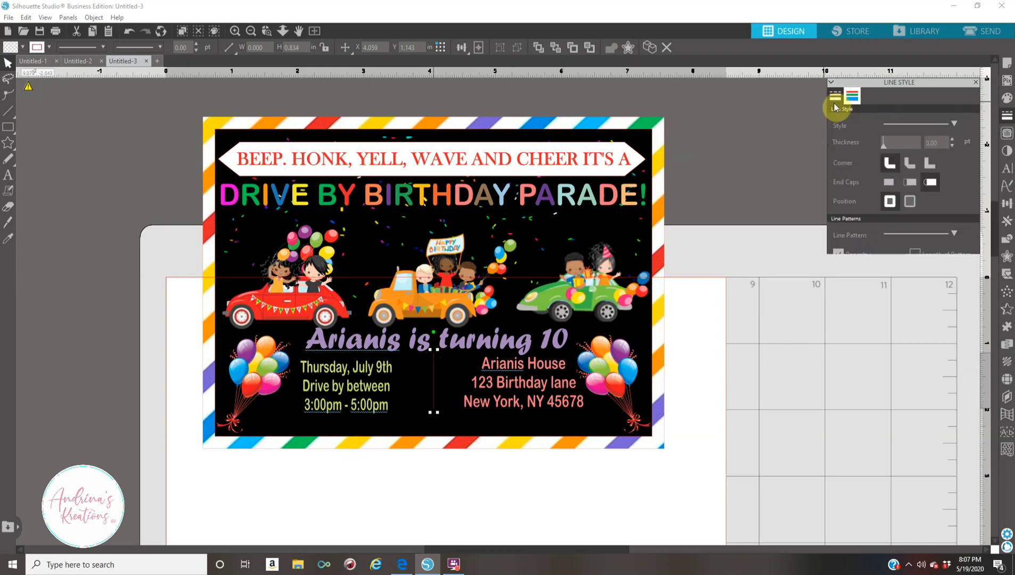
{"action": "left_click", "coordinate": [952, 138]}
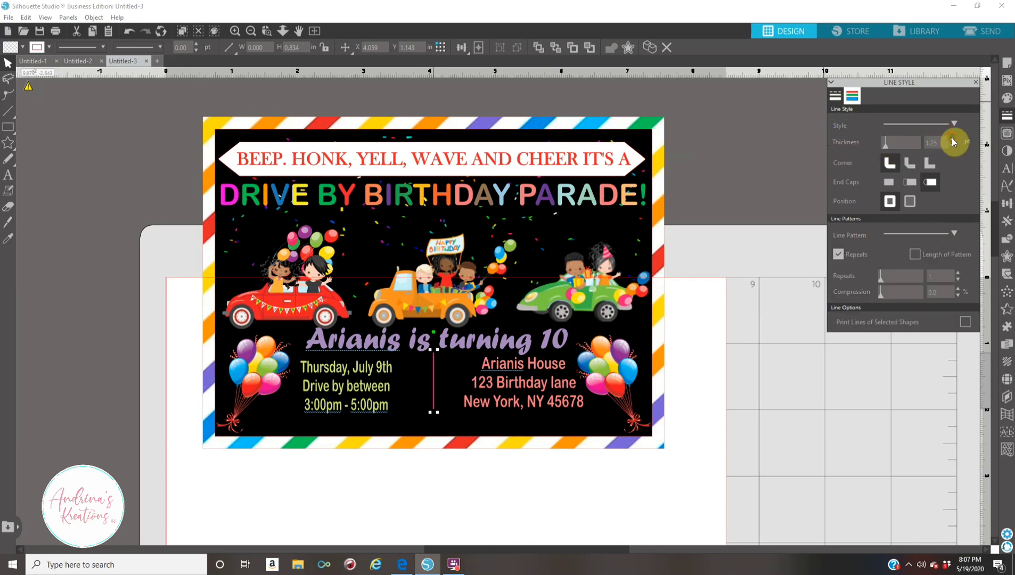
{"action": "left_click", "coordinate": [951, 137]}
Step: Move the divider line slightly down and to the right, and give it a short-dash line style
{"action": "left_click", "coordinate": [235, 32]}
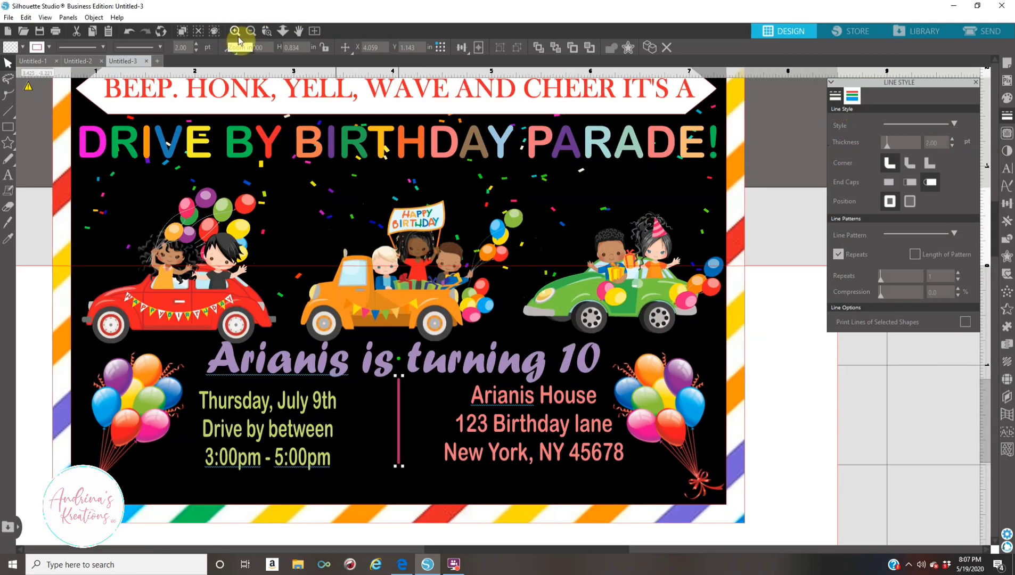
{"action": "left_click_drag", "start_coordinate": [394, 421], "coordinate": [403, 424]}
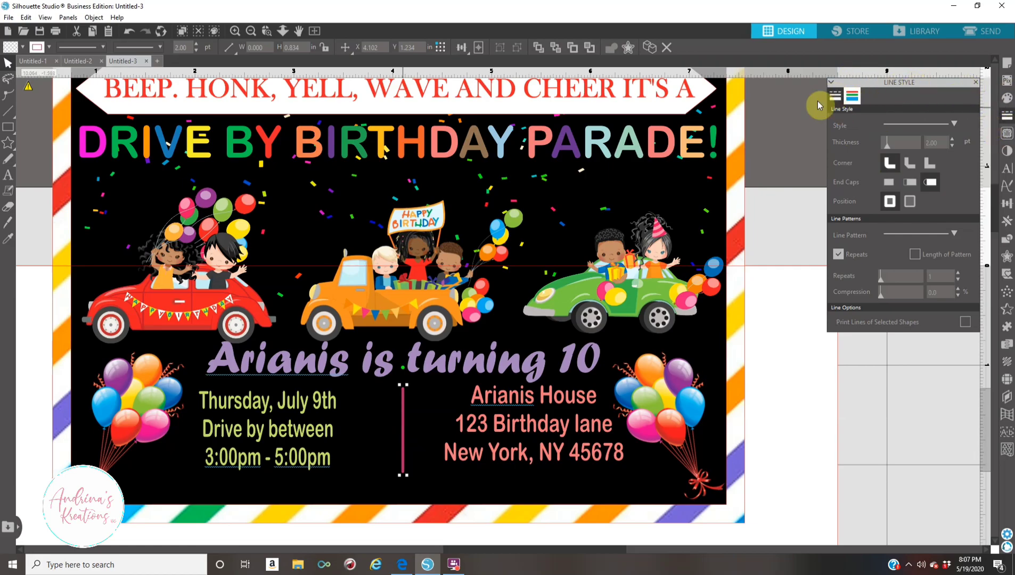
{"action": "left_click", "coordinate": [931, 124]}
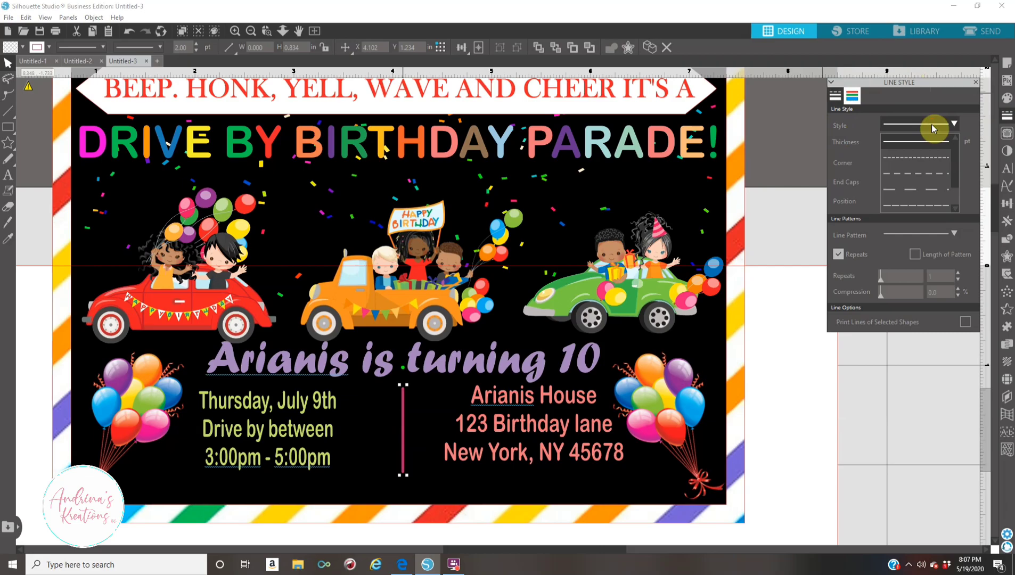
{"action": "left_click", "coordinate": [924, 174]}
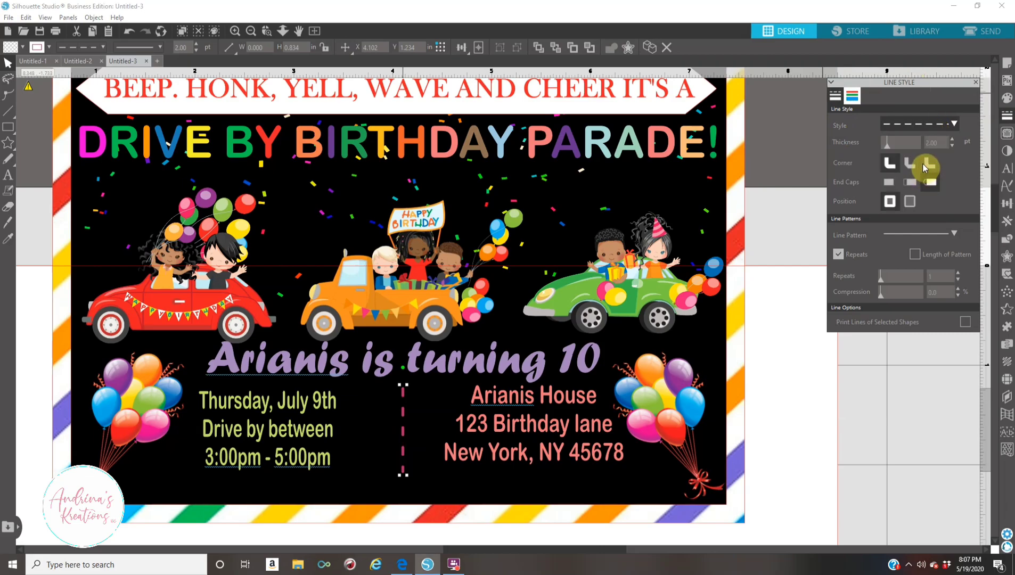
{"action": "left_click", "coordinate": [937, 125]}
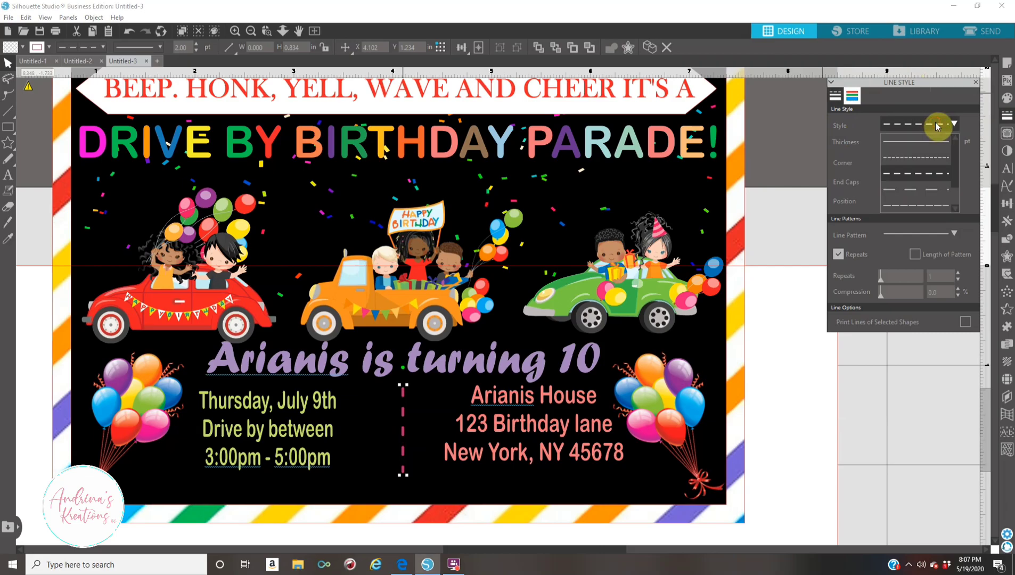
{"action": "left_click", "coordinate": [923, 158]}
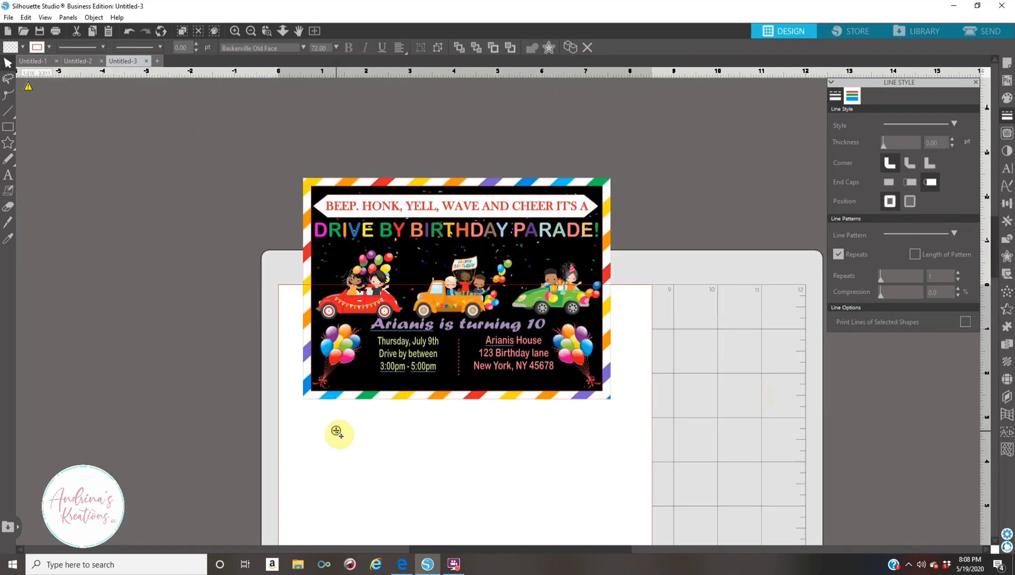
Step: Add a closing message reading "LET'S MAKE ALOT OF NOISE AND HAVE SOME FUN TO CELEBRATE [child's name] BIRTHDAY FROM A DISTANCE"
{"action": "left_click", "coordinate": [336, 431]}
{"action": "type", "text": "L"}
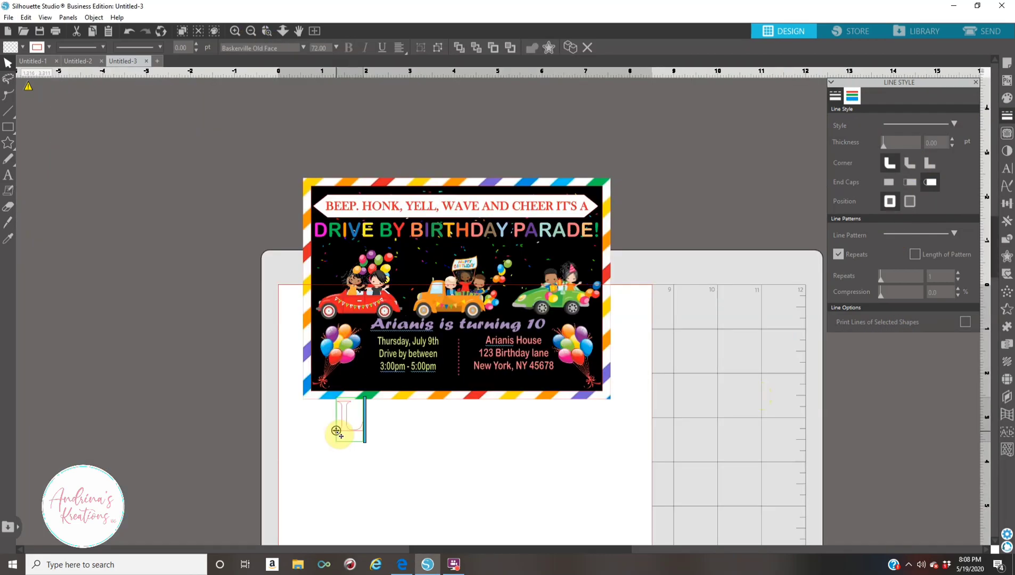
{"action": "type", "text": "ET'S MAKE ALOT O"}
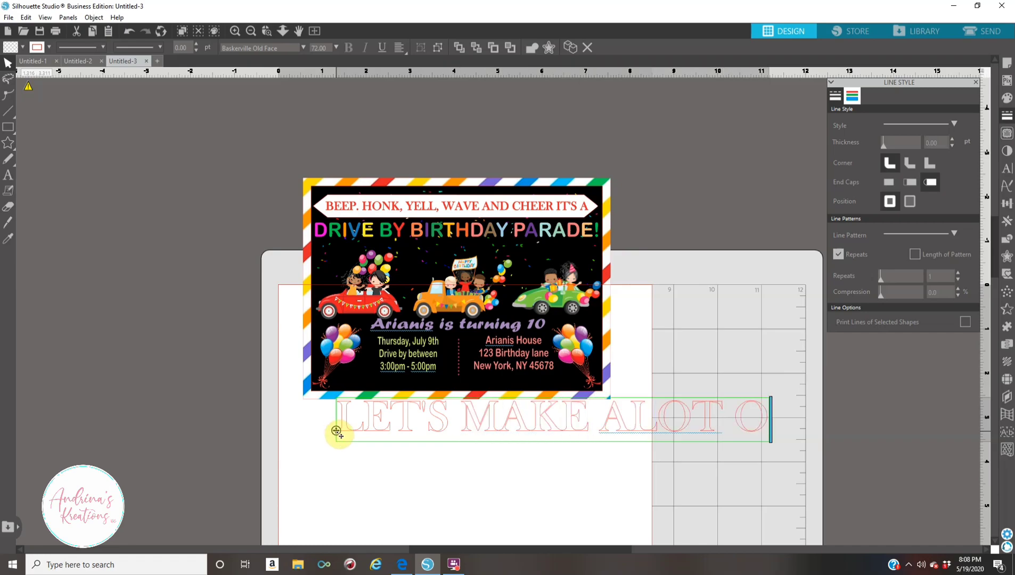
{"action": "type", "text": "F NOISE AND HAV"}
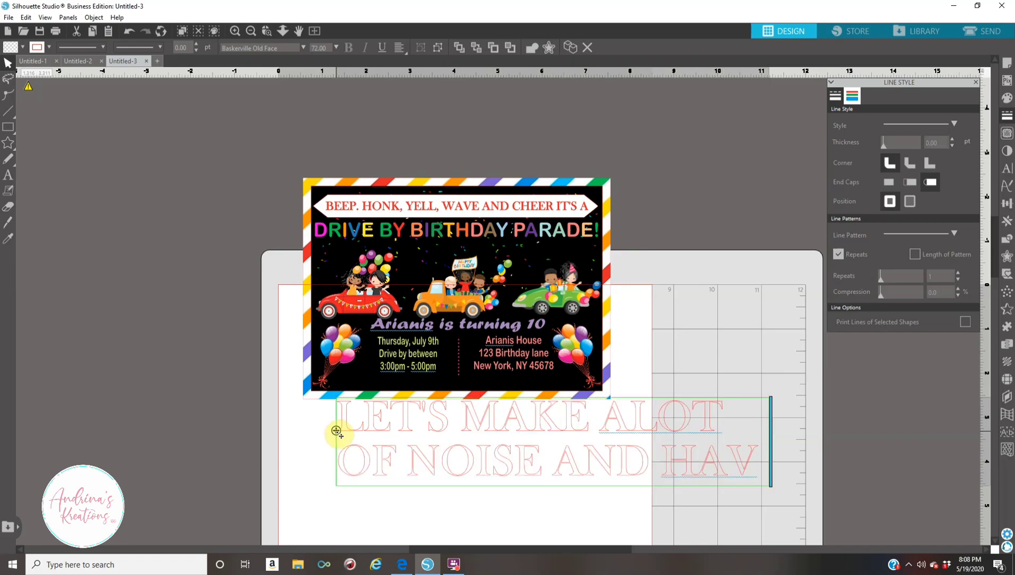
{"action": "type", "text": "E SOME FUN TO GE"}
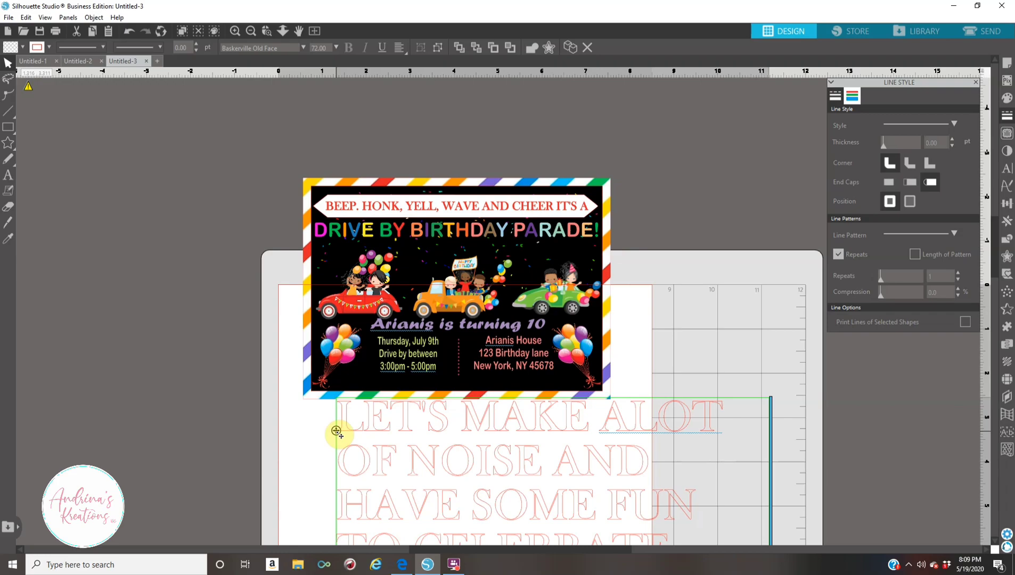
{"action": "left_click", "coordinate": [699, 252]}
Step: Widen the closing message into a single line, reduce it to 17.80 pt and place it along the bottom of the black background
{"action": "left_click_drag", "start_coordinate": [530, 427], "coordinate": [193, 254]}
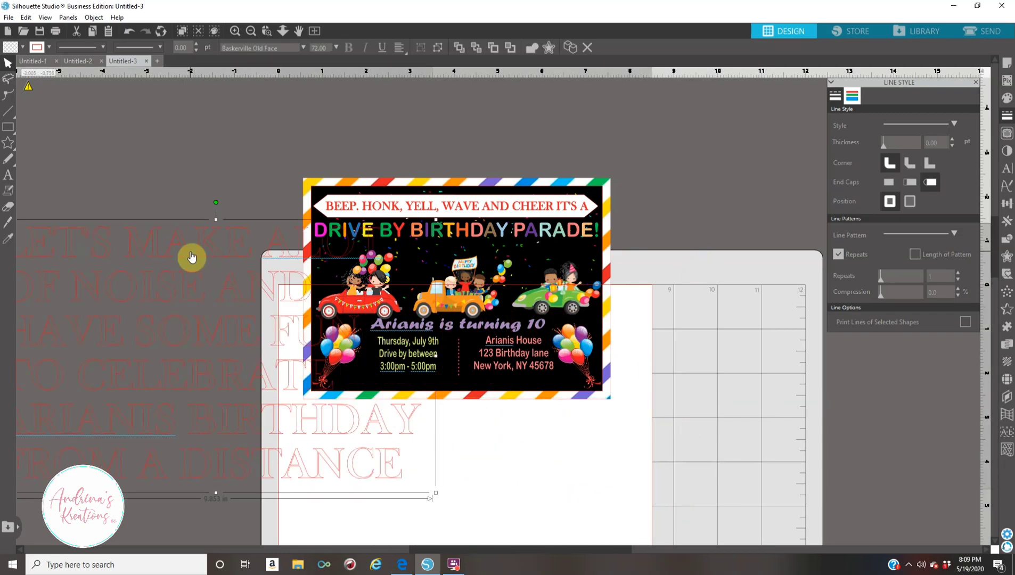
{"action": "double_click", "coordinate": [192, 254]}
{"action": "left_click_drag", "start_coordinate": [440, 438], "coordinate": [924, 430]}
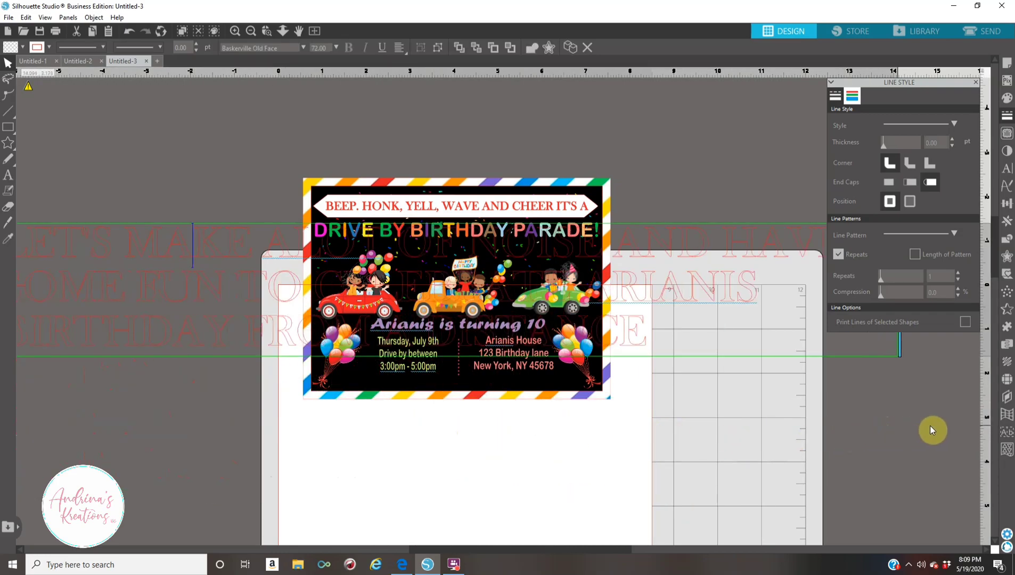
{"action": "left_click_drag", "start_coordinate": [176, 253], "coordinate": [154, 380]}
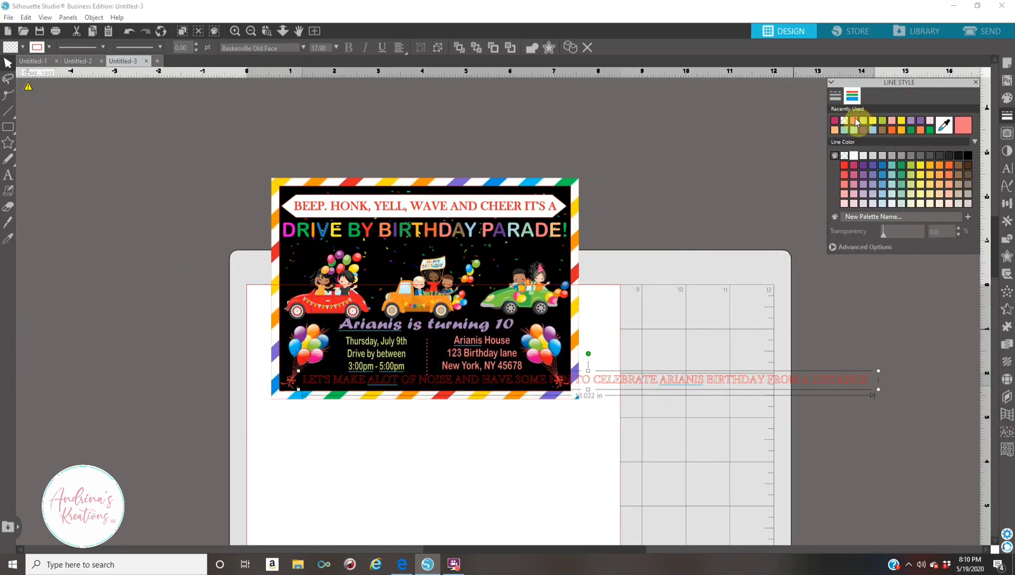
Step: Fill the closing message with white and scale it down to about 7.97 pt so it fits between the two balloon bunches
{"action": "left_click", "coordinate": [1007, 98]}
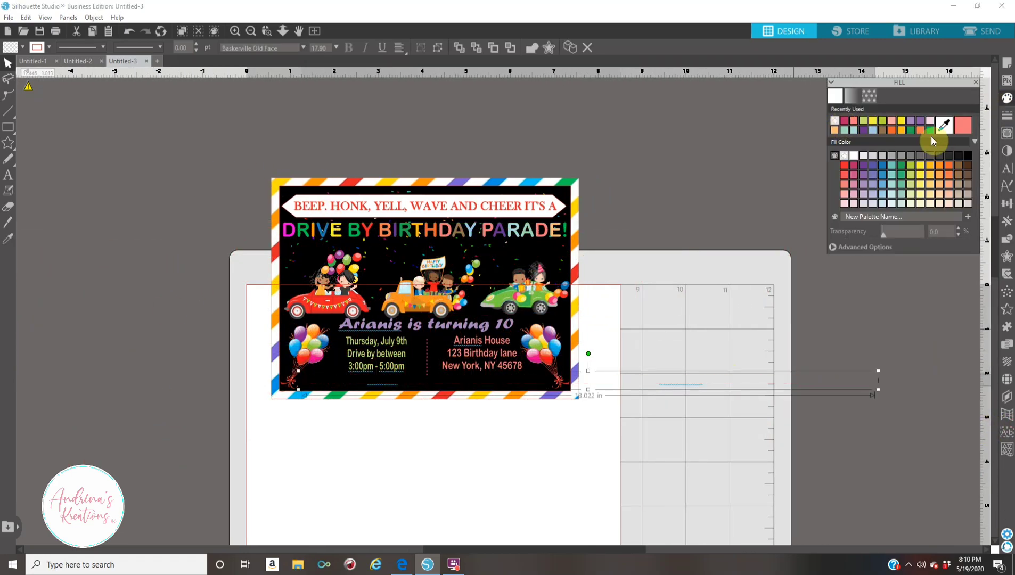
{"action": "left_click", "coordinate": [853, 156]}
{"action": "left_click_drag", "start_coordinate": [878, 389], "coordinate": [554, 403]}
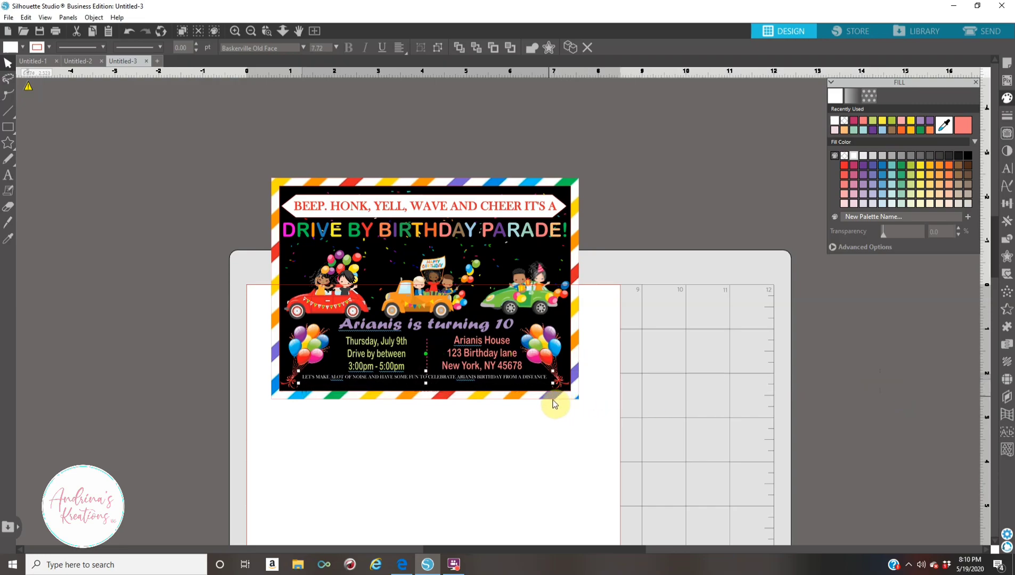
Step: Correct "ALOT" to "A LOT" in the closing message and move the line slightly lower on the black background
{"action": "left_click", "coordinate": [235, 31]}
{"action": "left_click", "coordinate": [234, 31]}
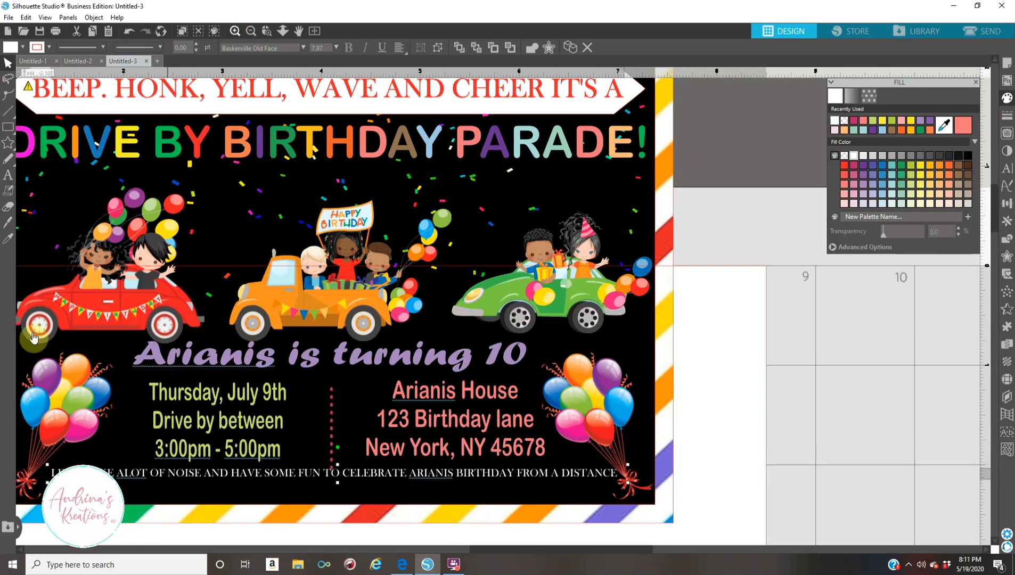
{"action": "double_click", "coordinate": [128, 474]}
{"action": "left_click", "coordinate": [885, 380]}
{"action": "left_click", "coordinate": [426, 477]}
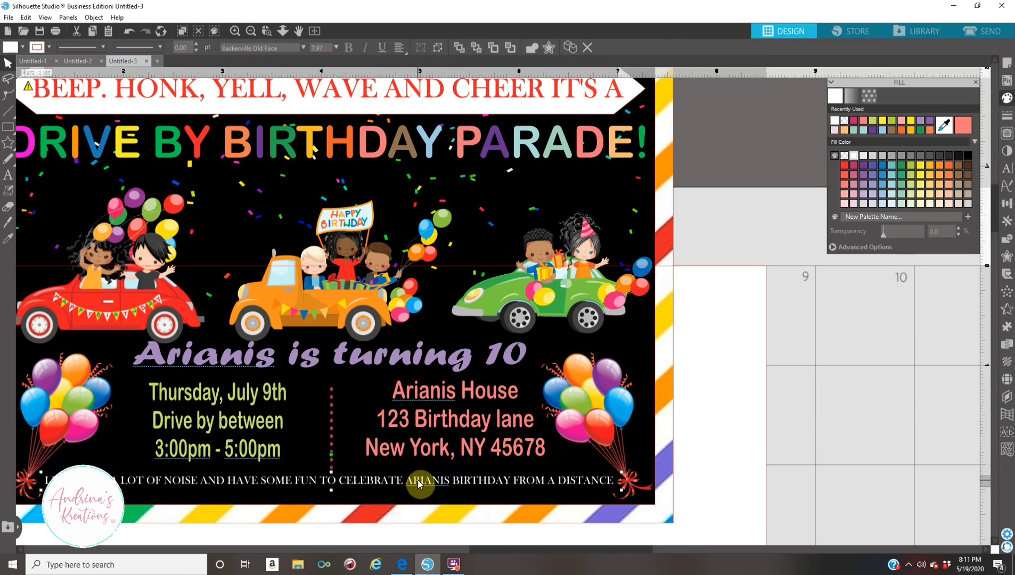
{"action": "left_click", "coordinate": [251, 31]}
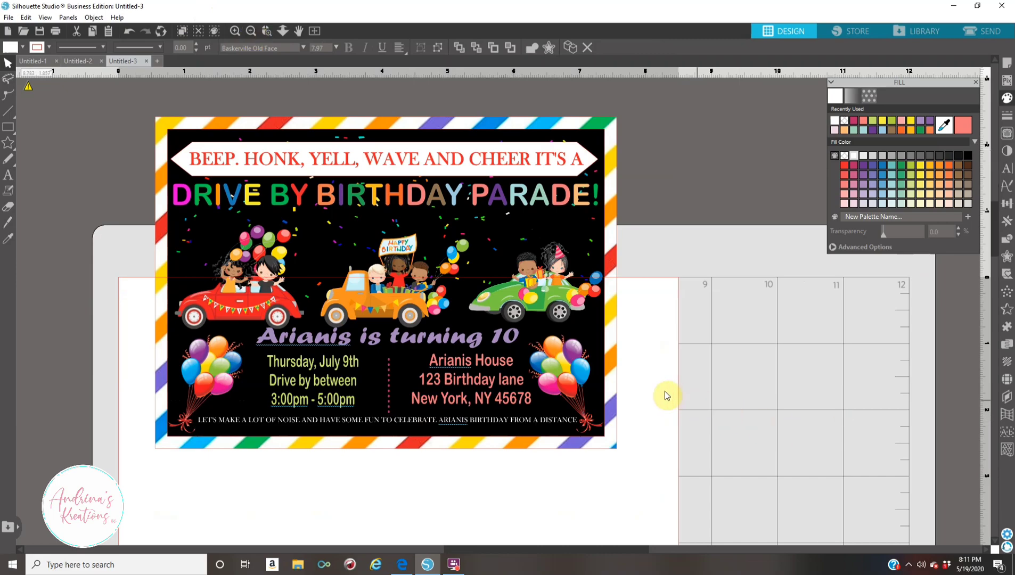
{"action": "left_click", "coordinate": [534, 424]}
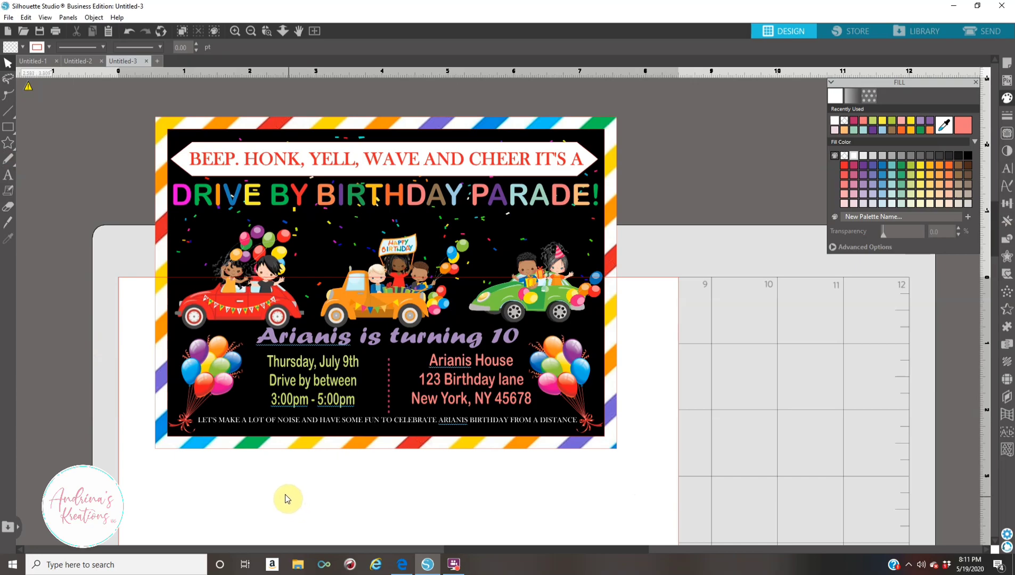
{"action": "left_click", "coordinate": [210, 424]}
{"action": "double_click", "coordinate": [211, 424]}
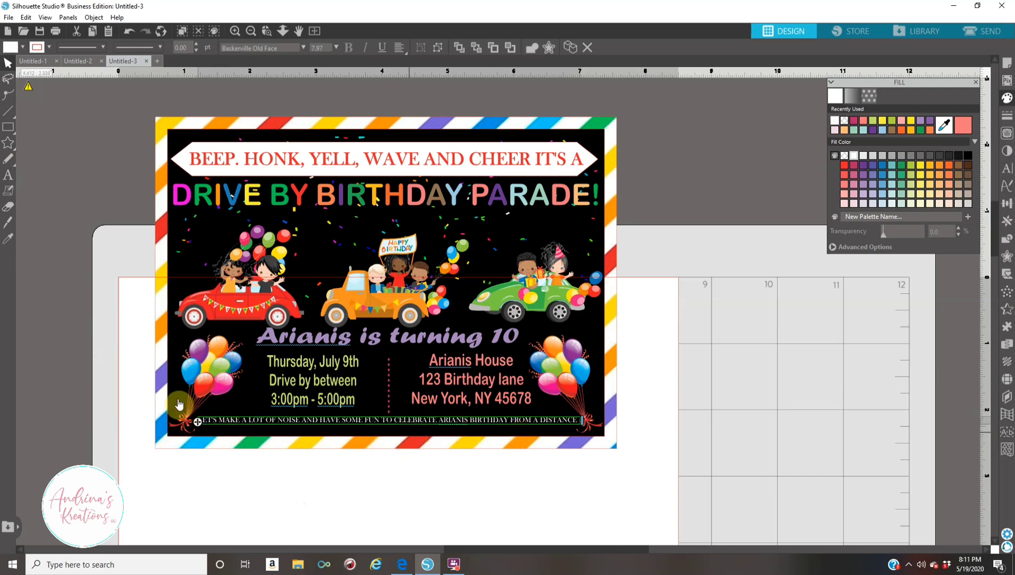
{"action": "left_click", "coordinate": [643, 530]}
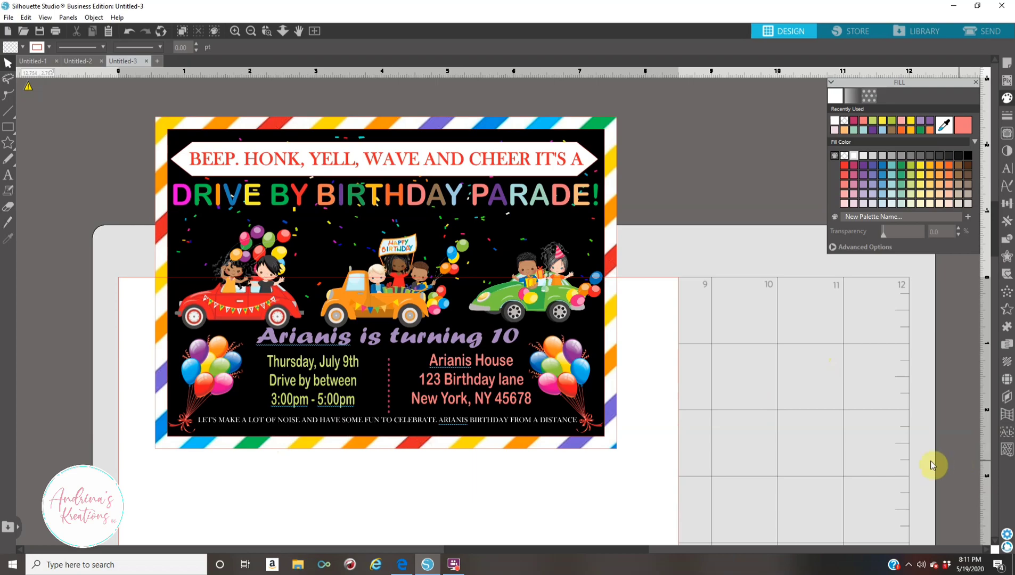
{"action": "left_click", "coordinate": [252, 425]}
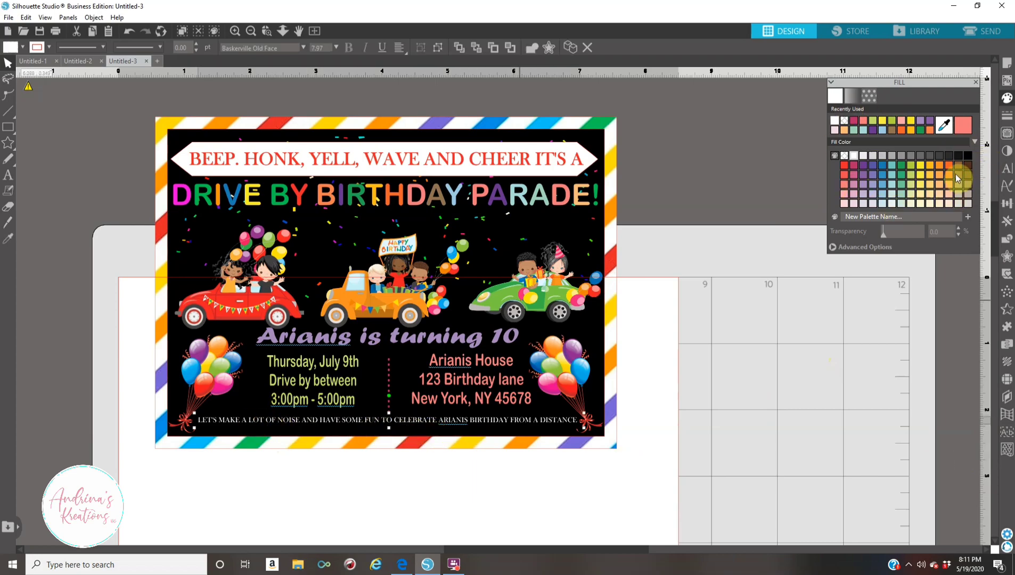
{"action": "left_click", "coordinate": [1007, 169]}
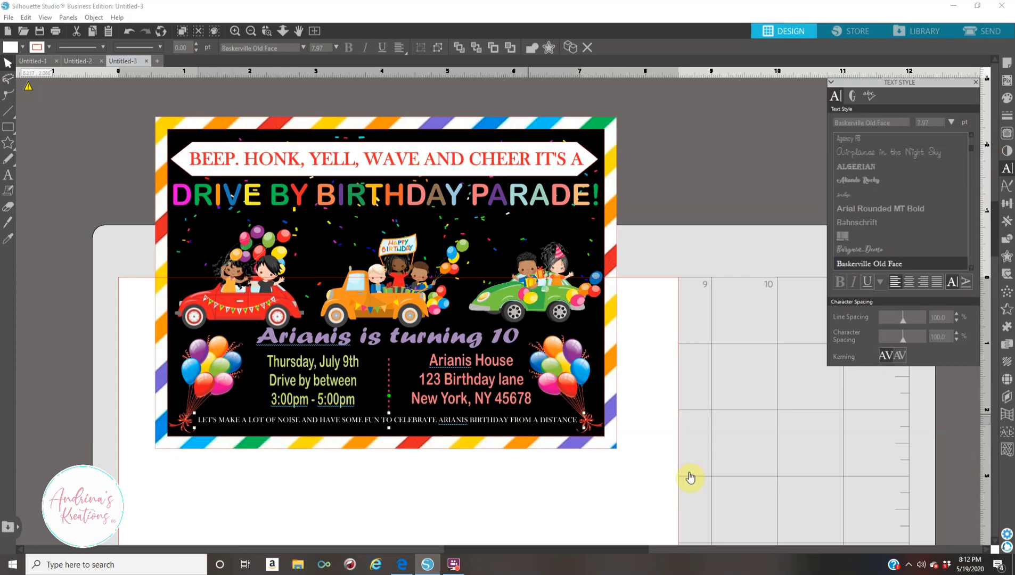
{"action": "left_click", "coordinate": [1007, 116]}
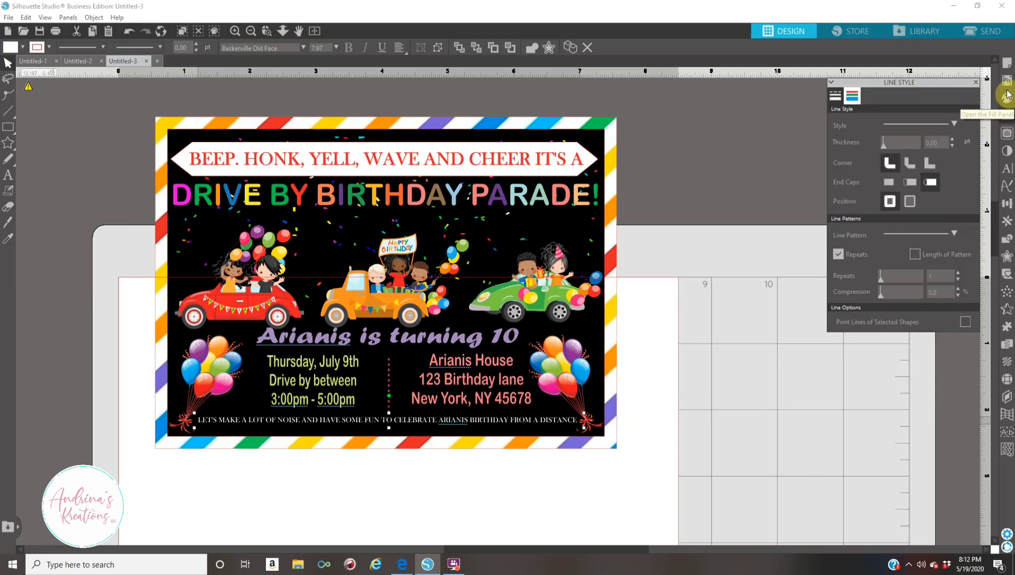
{"action": "left_click", "coordinate": [852, 96]}
{"action": "left_click", "coordinate": [223, 205]}
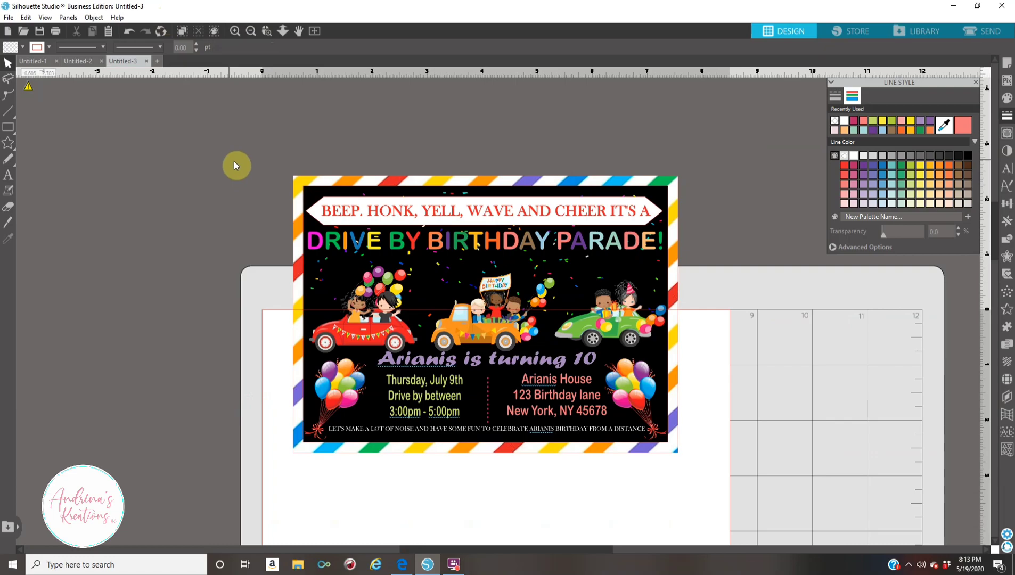
Step: Select every element of the invitation and group them into one object
{"action": "left_click_drag", "start_coordinate": [234, 161], "coordinate": [713, 442]}
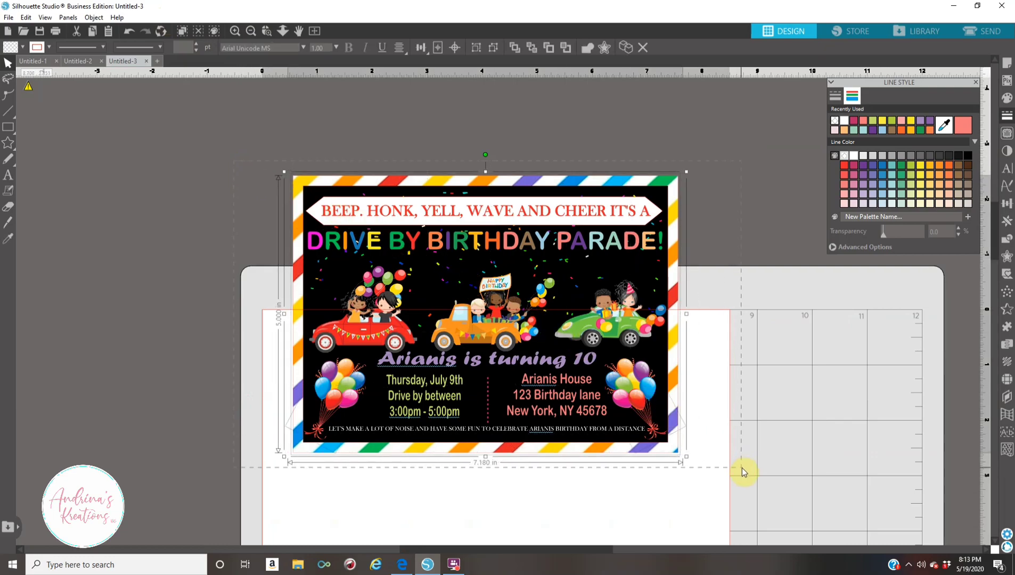
{"action": "right_click", "coordinate": [524, 318]}
{"action": "left_click", "coordinate": [553, 189]}
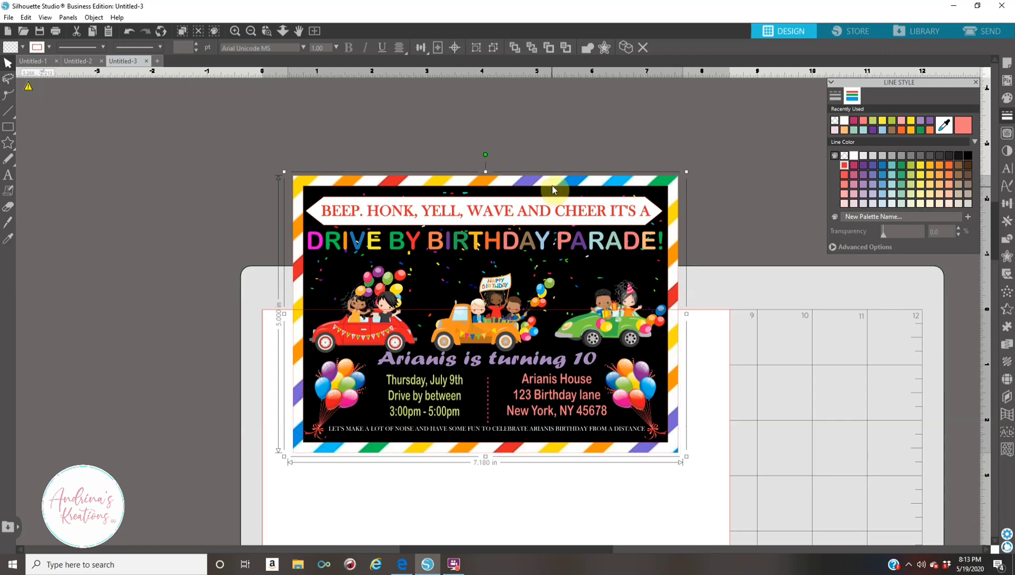
Step: Move the grouped invitation down onto the page, near its upper edge at about X 0.351, Y 0.169 in
{"action": "left_click_drag", "start_coordinate": [484, 379], "coordinate": [493, 455]}
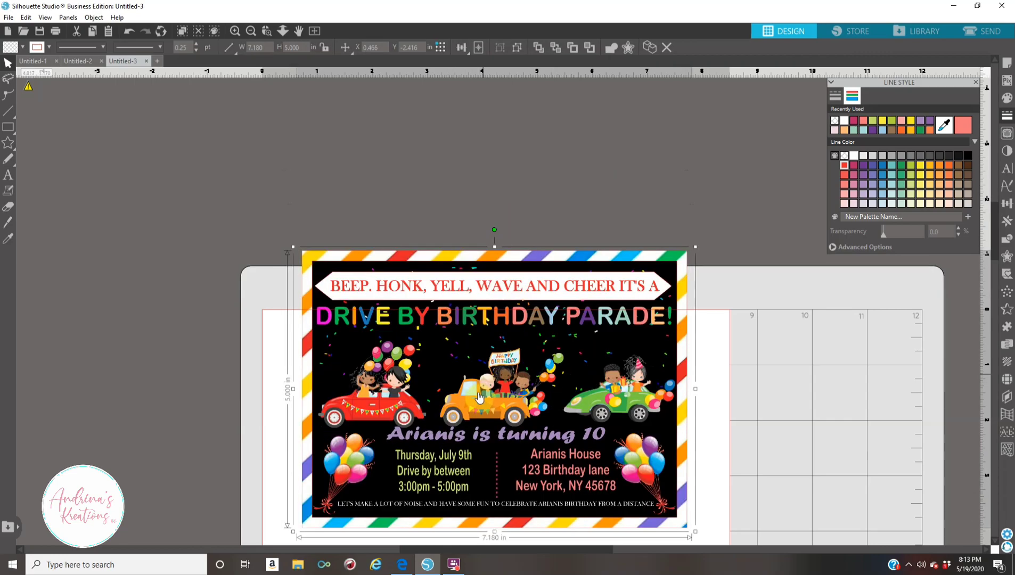
{"action": "scroll", "coordinate": [777, 451], "scroll_direction": "down", "scroll_amount": 4}
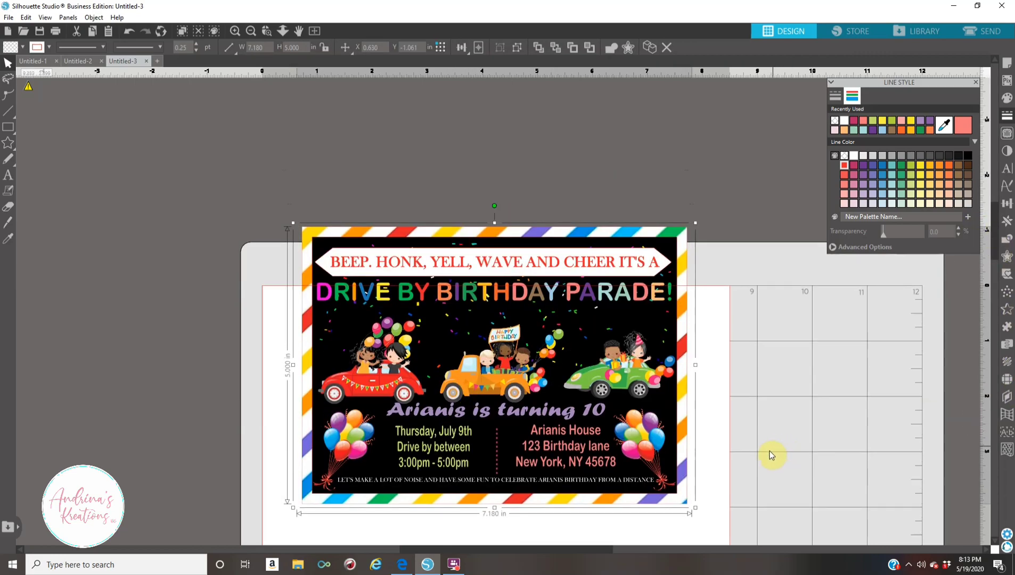
{"action": "scroll", "coordinate": [757, 450], "scroll_direction": "down", "scroll_amount": 5}
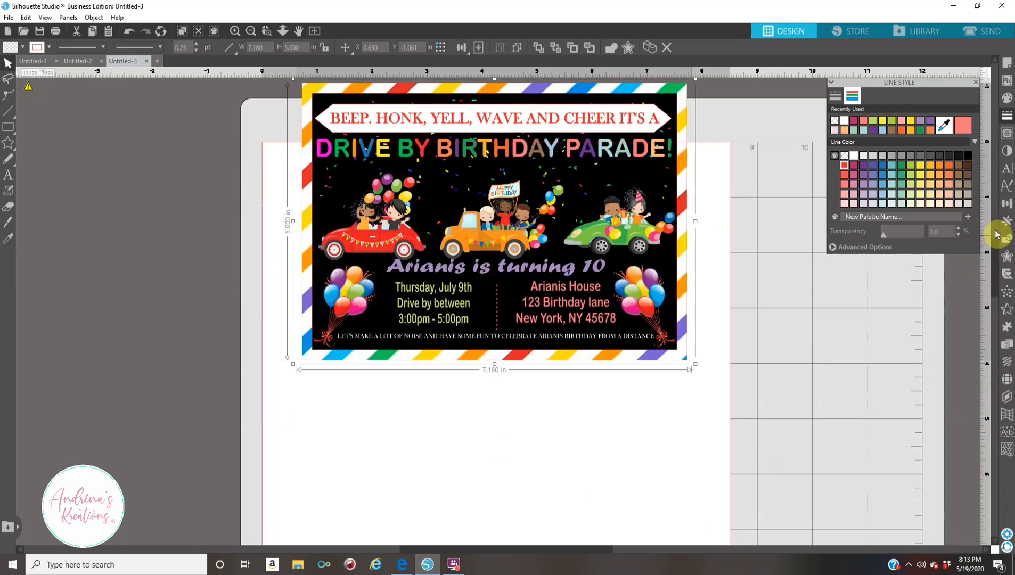
{"action": "left_click", "coordinate": [994, 249]}
{"action": "left_click", "coordinate": [994, 269]}
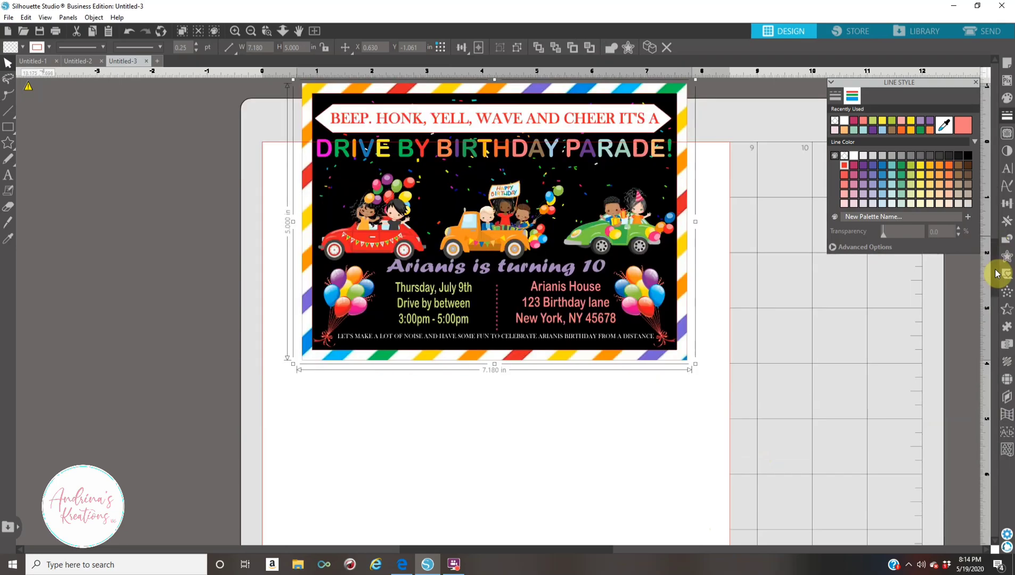
{"action": "left_click_drag", "start_coordinate": [595, 161], "coordinate": [582, 218]}
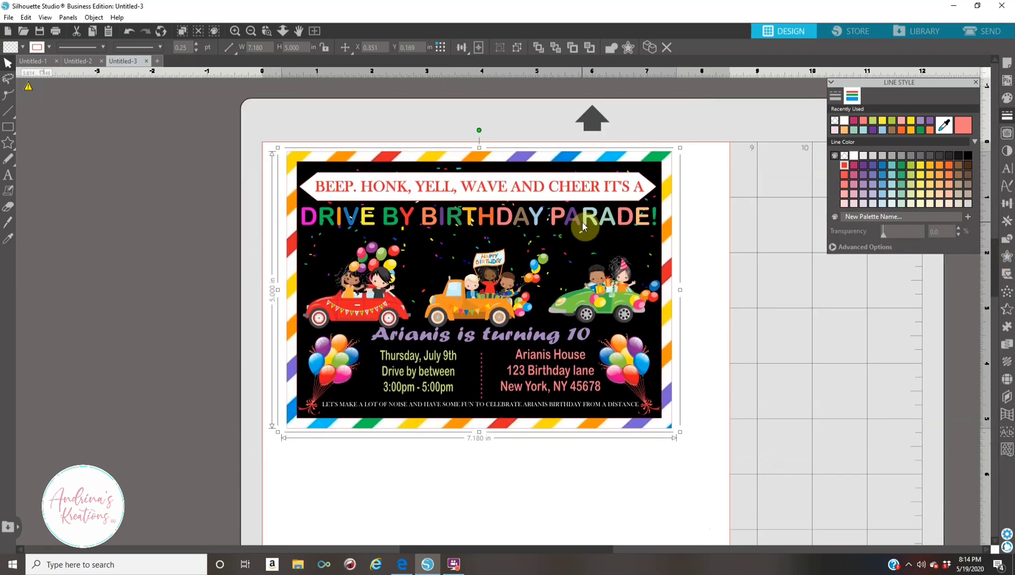
Step: Duplicate the grouped invitation and place the copy directly below the original on the same page, at about X 0.337, Y 5.401 in
{"action": "left_click", "coordinate": [251, 31]}
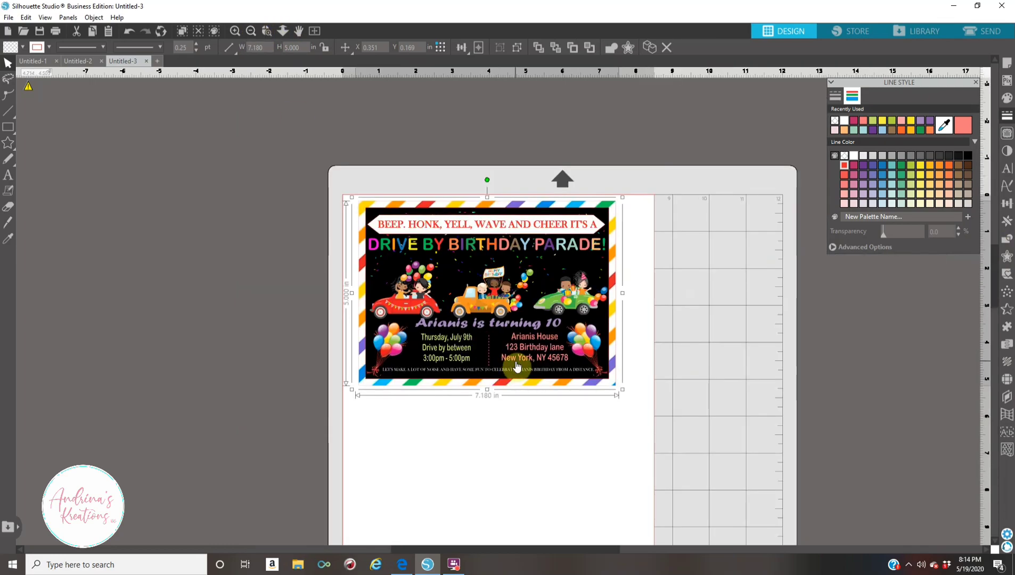
{"action": "scroll", "coordinate": [516, 360], "scroll_direction": "down", "scroll_amount": 1}
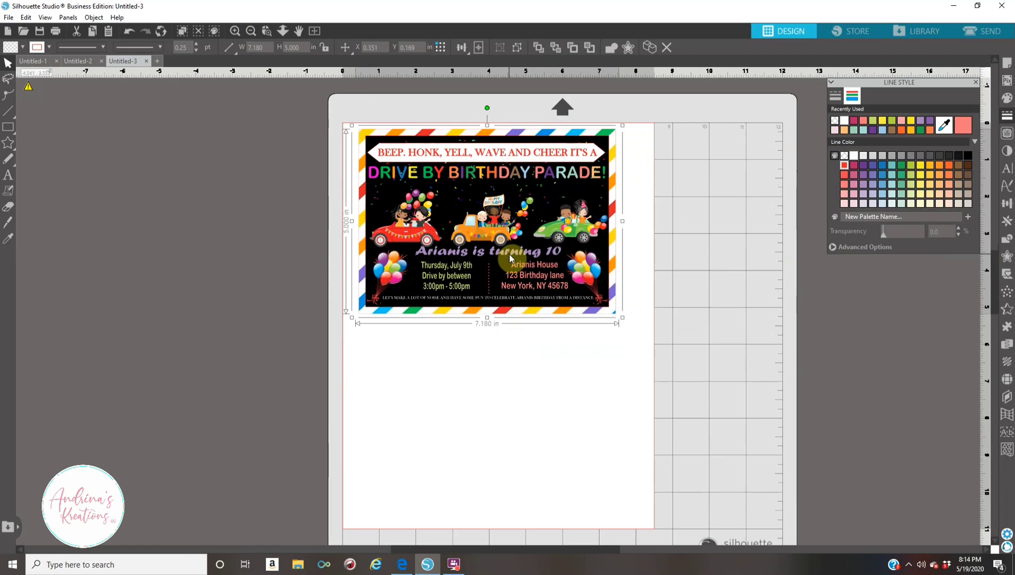
{"action": "right_click", "coordinate": [509, 254]}
{"action": "left_click", "coordinate": [567, 335]}
{"action": "key", "text": "ctrl+v"}
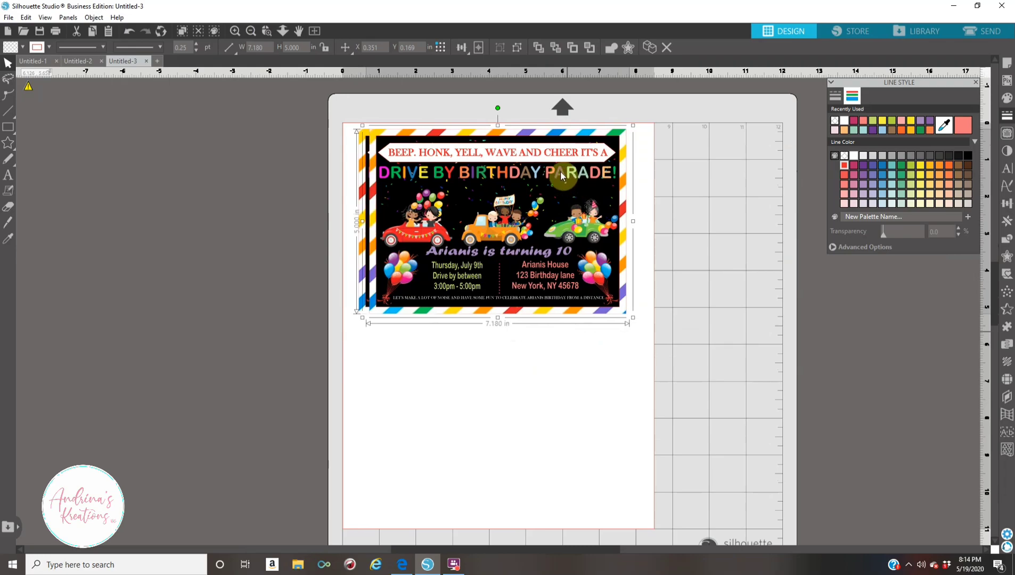
{"action": "left_click_drag", "start_coordinate": [562, 176], "coordinate": [550, 369]}
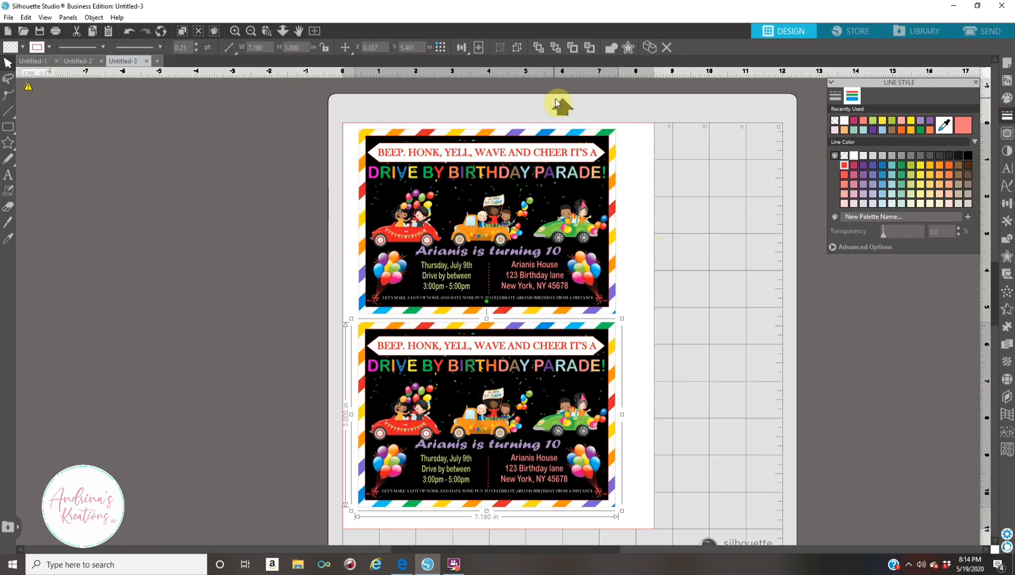
Step: Try the landscape orientation for the letter page and return it to portrait
{"action": "left_click", "coordinate": [1008, 64]}
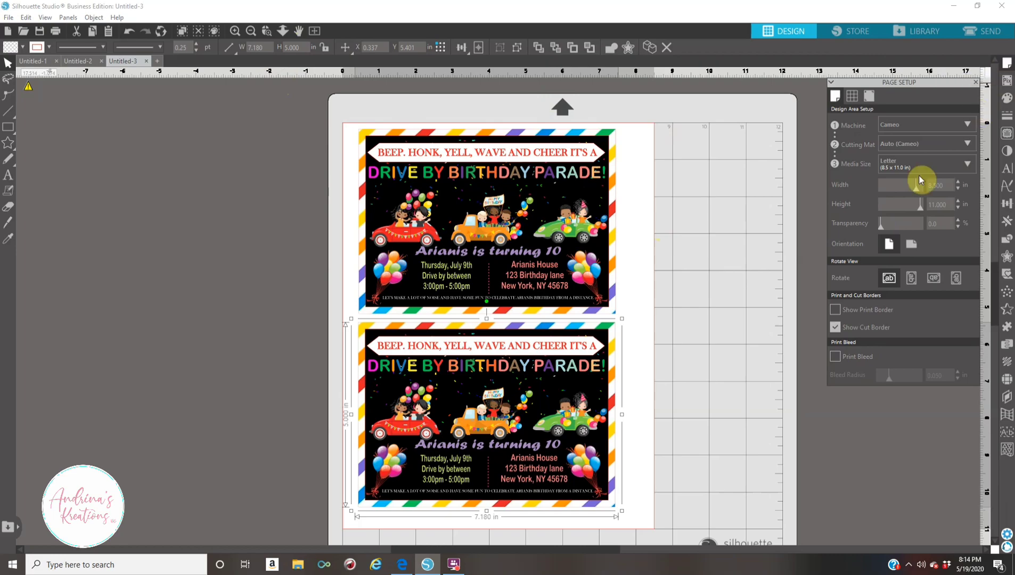
{"action": "left_click", "coordinate": [910, 246]}
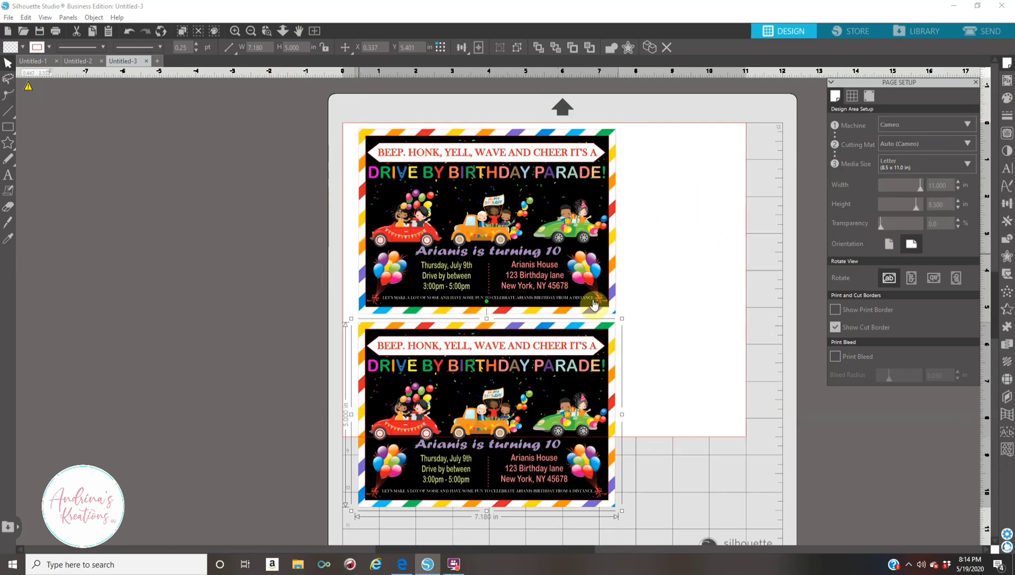
{"action": "left_click", "coordinate": [888, 245]}
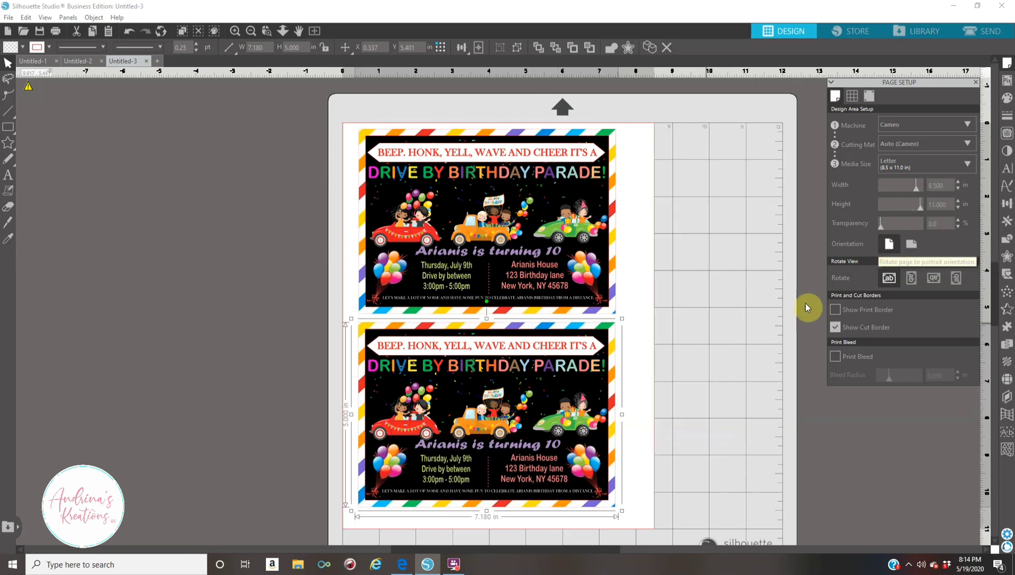
{"action": "left_click", "coordinate": [266, 354]}
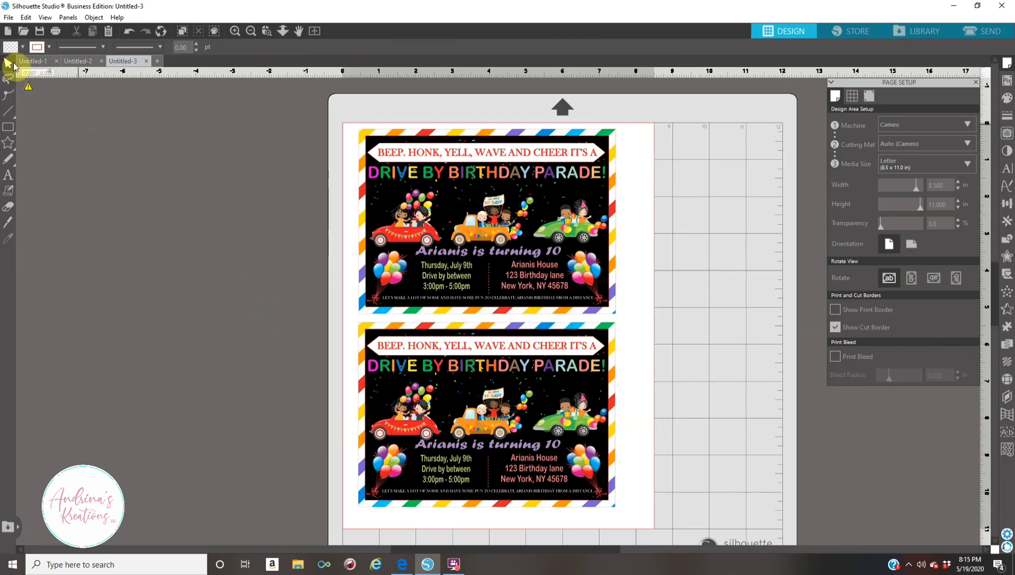
Step: Examine the file types offered for saving the design to the hard drive, and leave without saving
{"action": "left_click", "coordinate": [8, 18]}
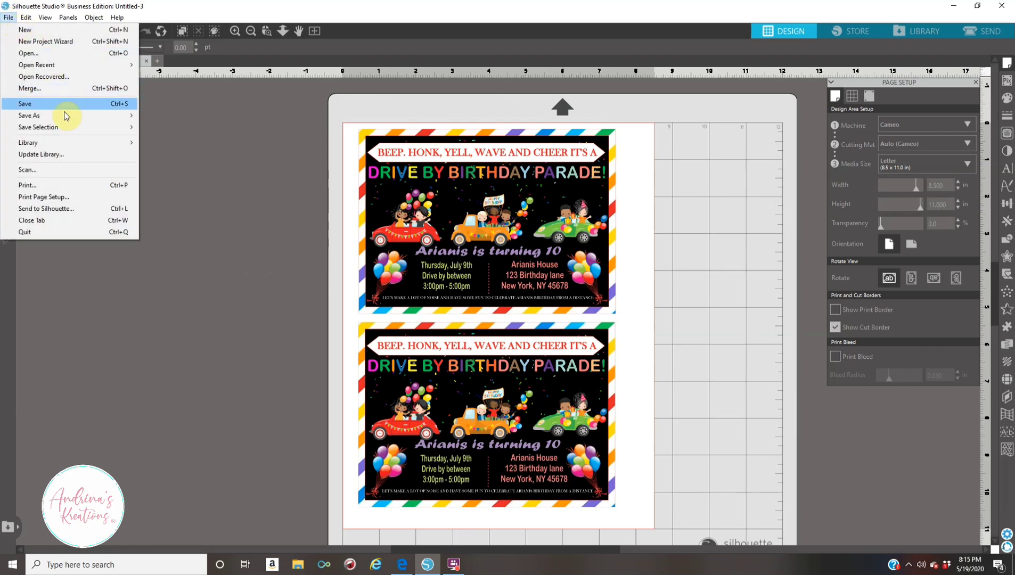
{"action": "mouse_move", "coordinate": [66, 118]}
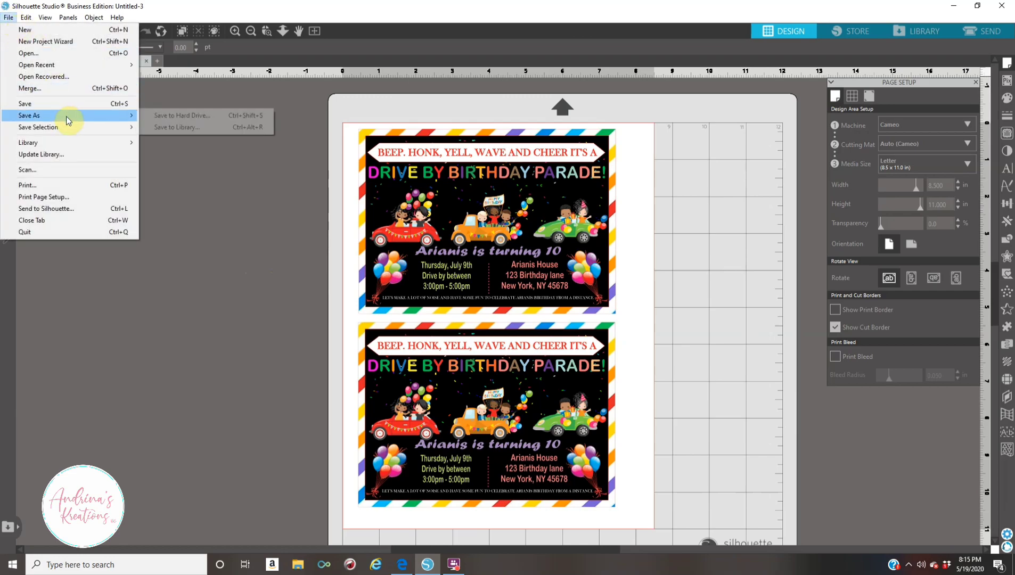
{"action": "left_click", "coordinate": [158, 118]}
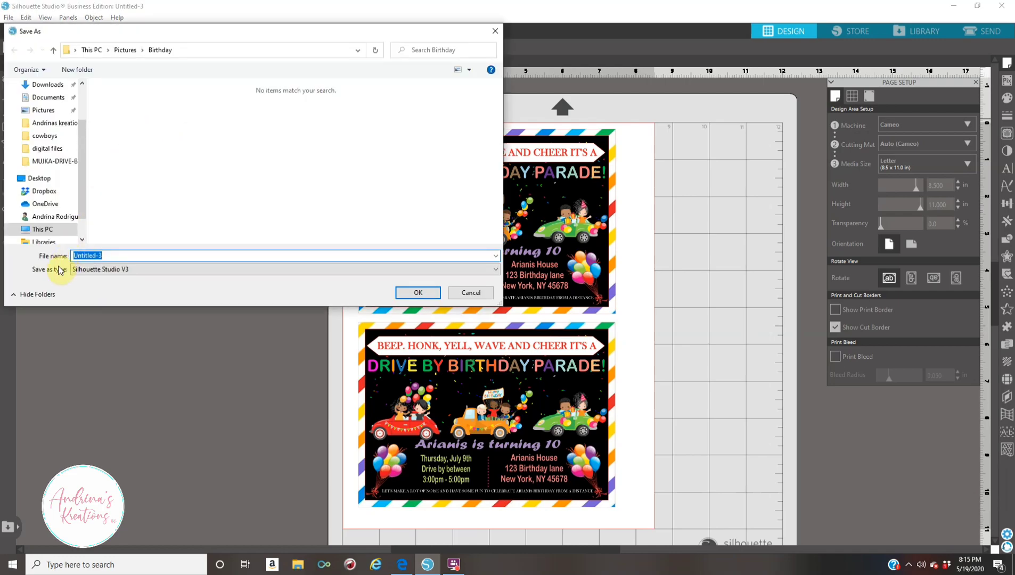
{"action": "left_click", "coordinate": [154, 268]}
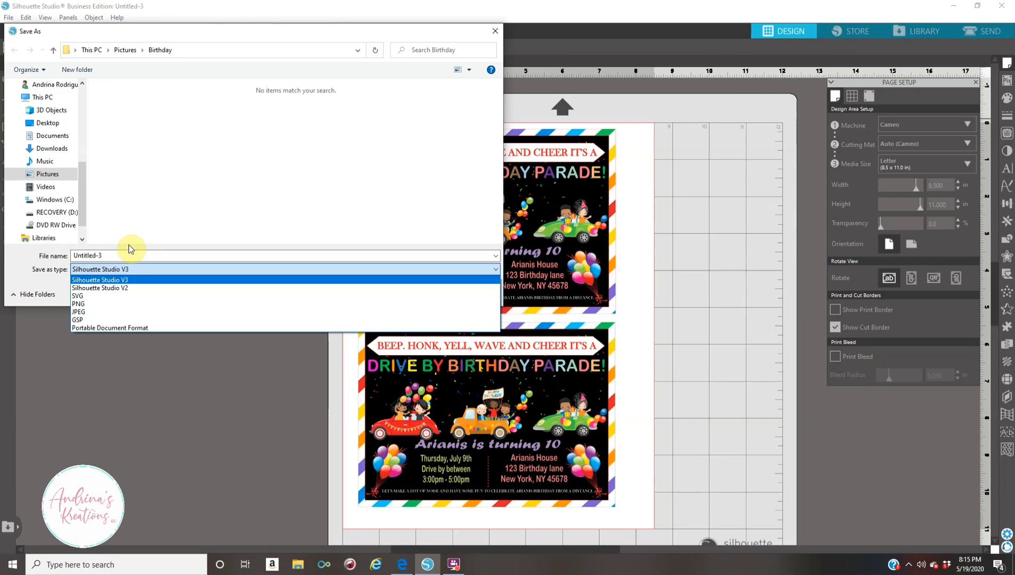
{"action": "left_click", "coordinate": [496, 28]}
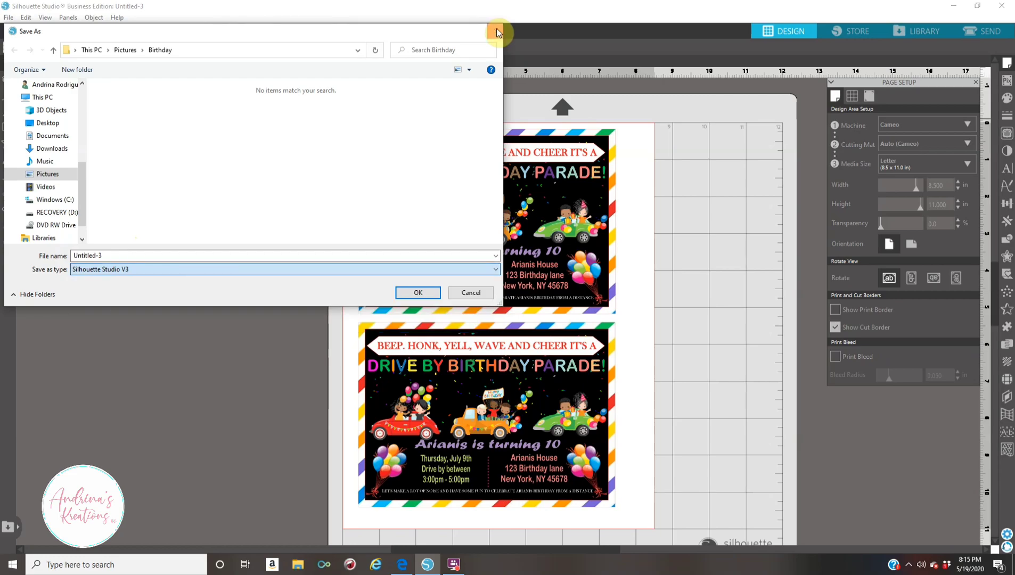
{"action": "left_click", "coordinate": [496, 31]}
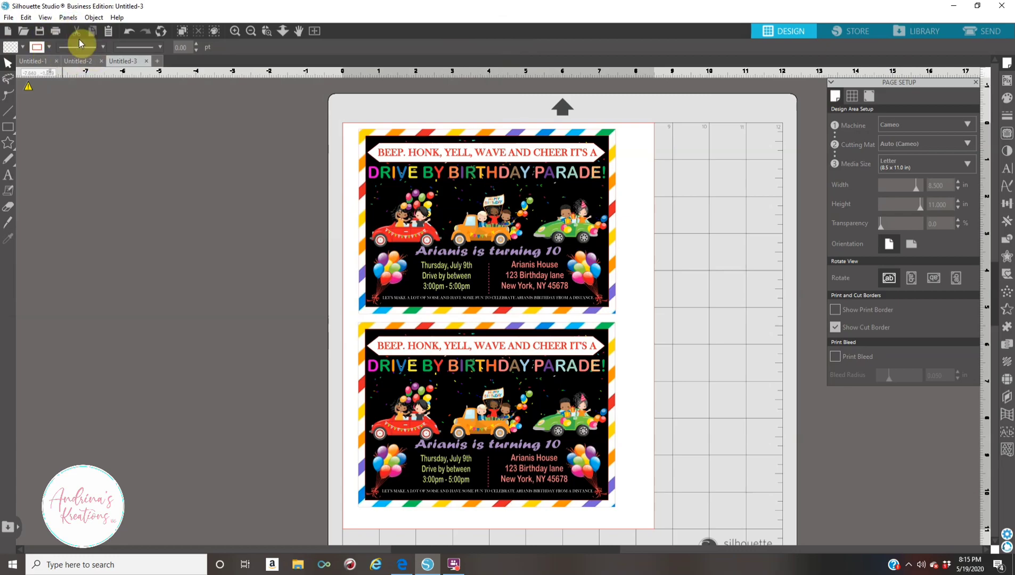
Step: Review the WF 7710 printer's paper size, paper type and quality preferences, and leave without printing
{"action": "left_click", "coordinate": [56, 31]}
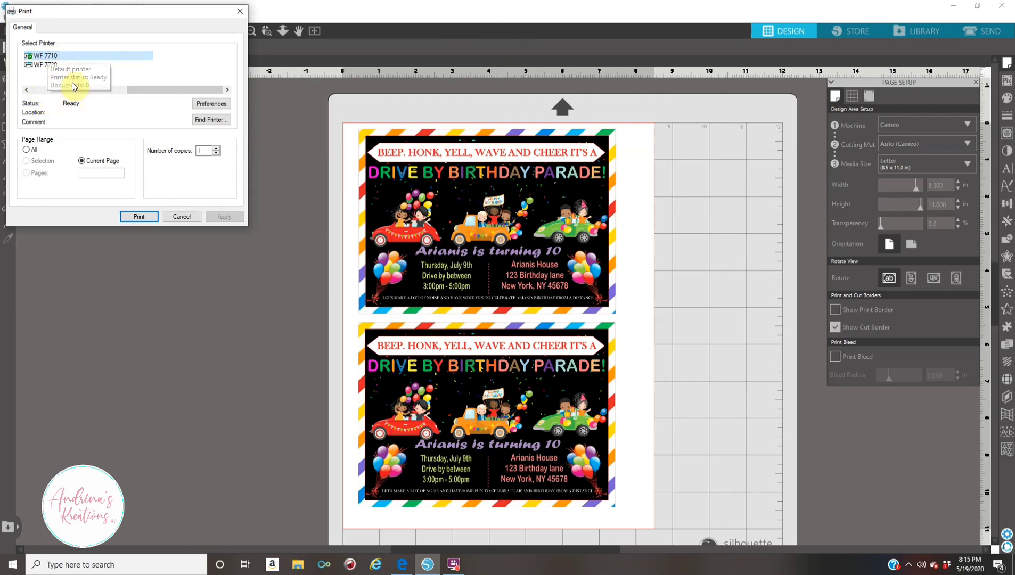
{"action": "left_click", "coordinate": [201, 105]}
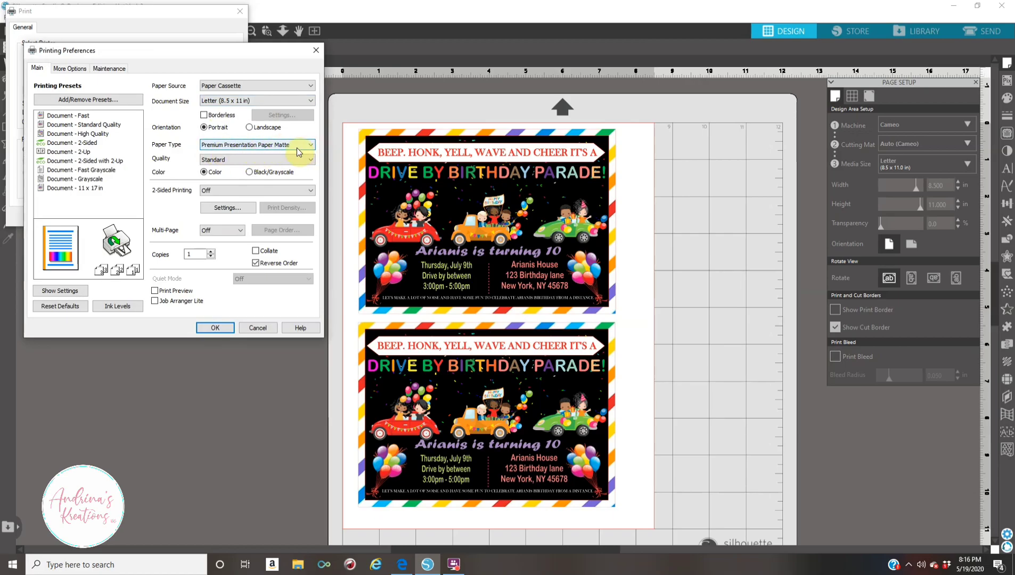
{"action": "left_click", "coordinate": [225, 329]}
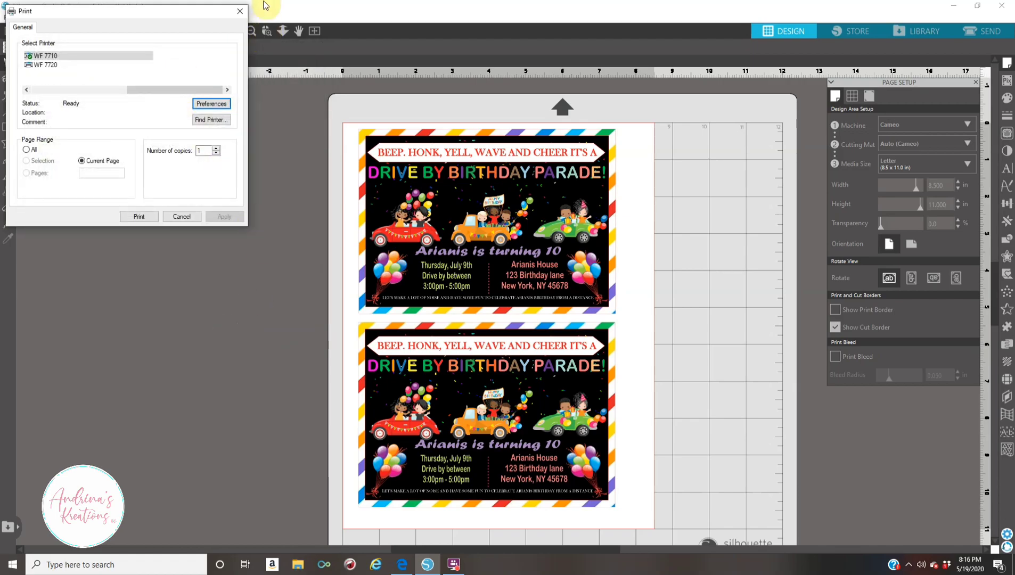
{"action": "left_click", "coordinate": [241, 12]}
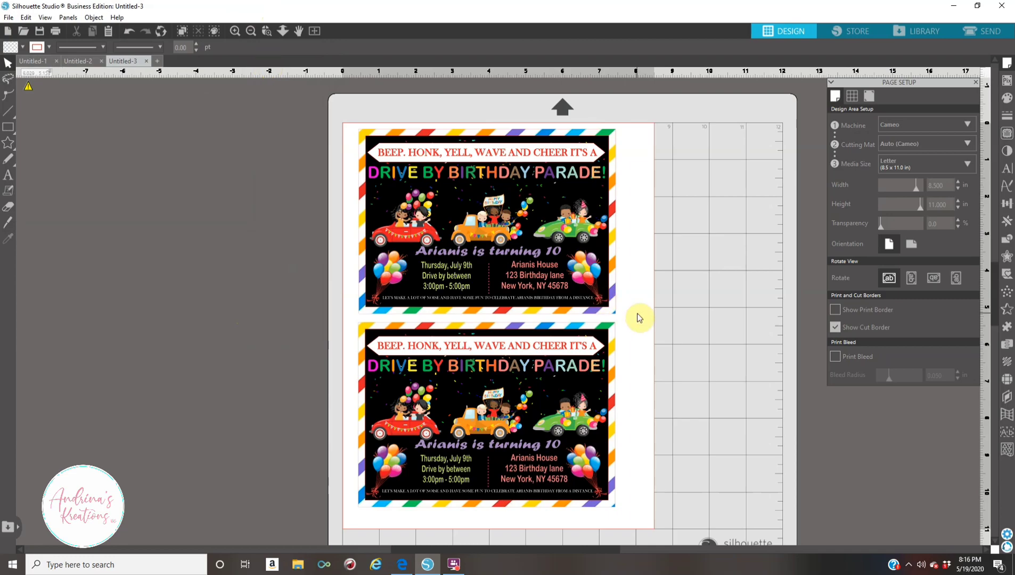